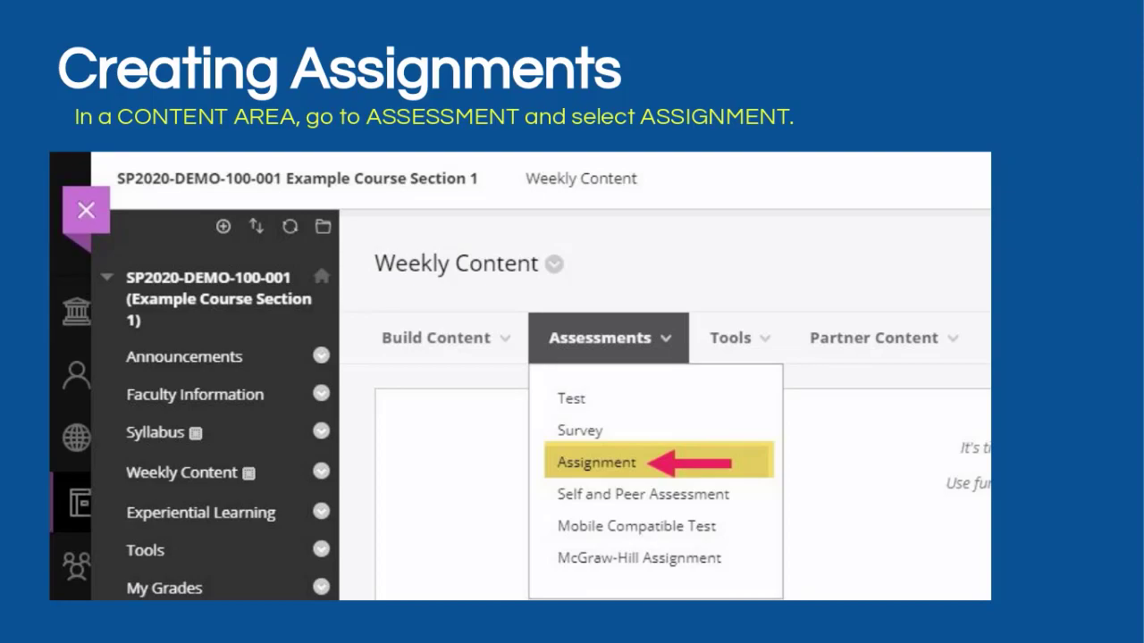
# - Switch to Blackboard in the browser and open the Weekly Lessons area of the course C - EXAMPLE-COURSE-3
pyautogui.hotkey('alt', 'Tab')
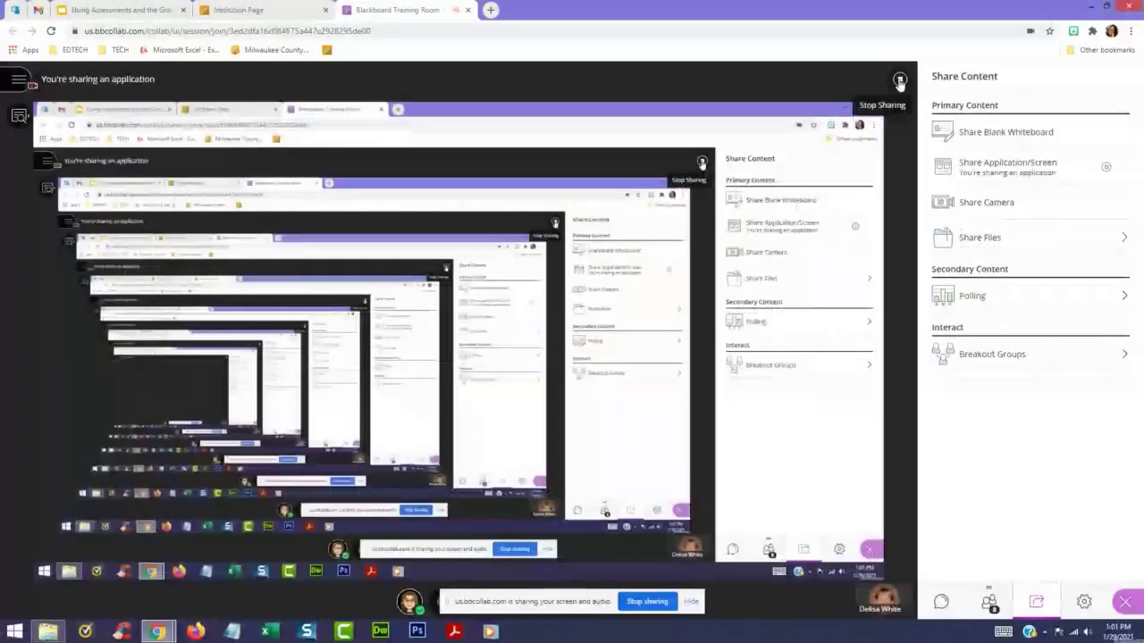
pyautogui.click(257, 11)
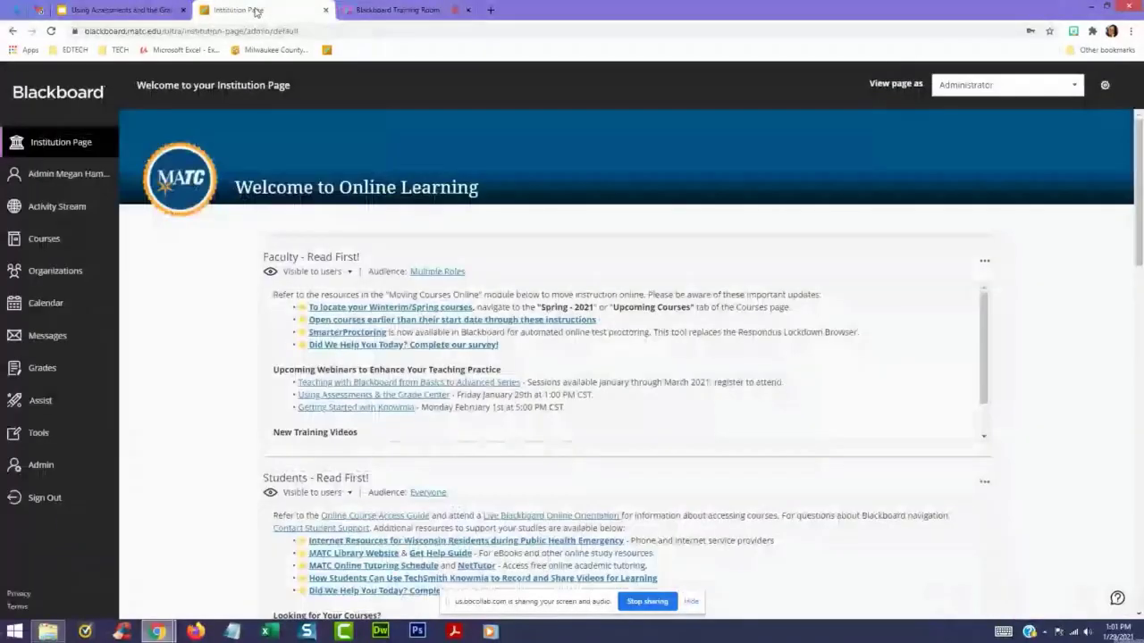
pyautogui.click(44, 239)
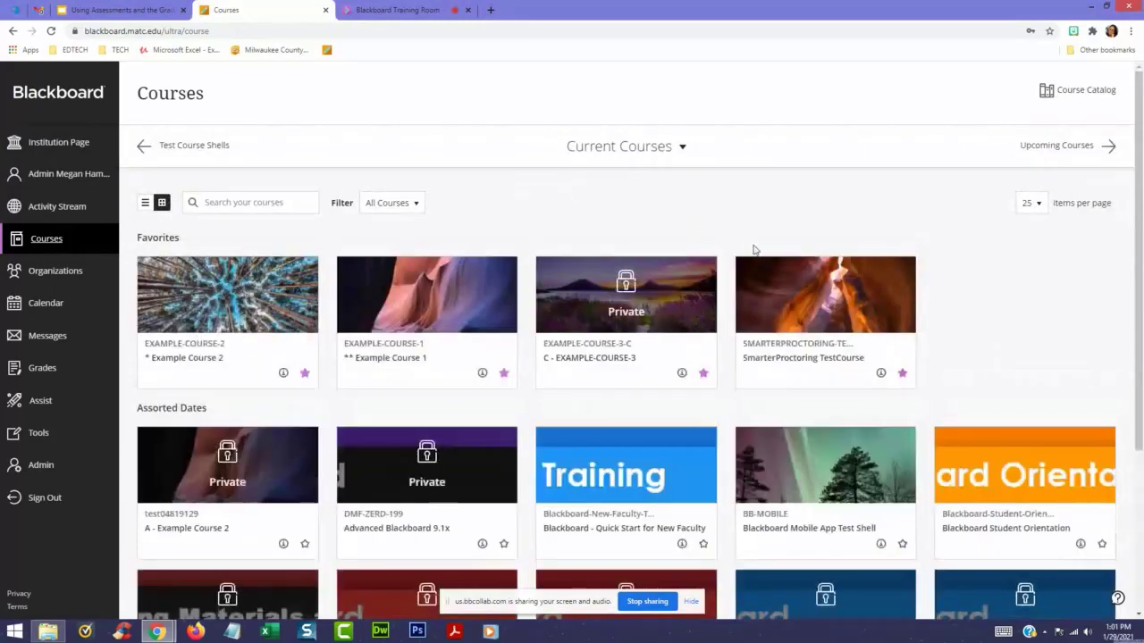
pyautogui.click(577, 337)
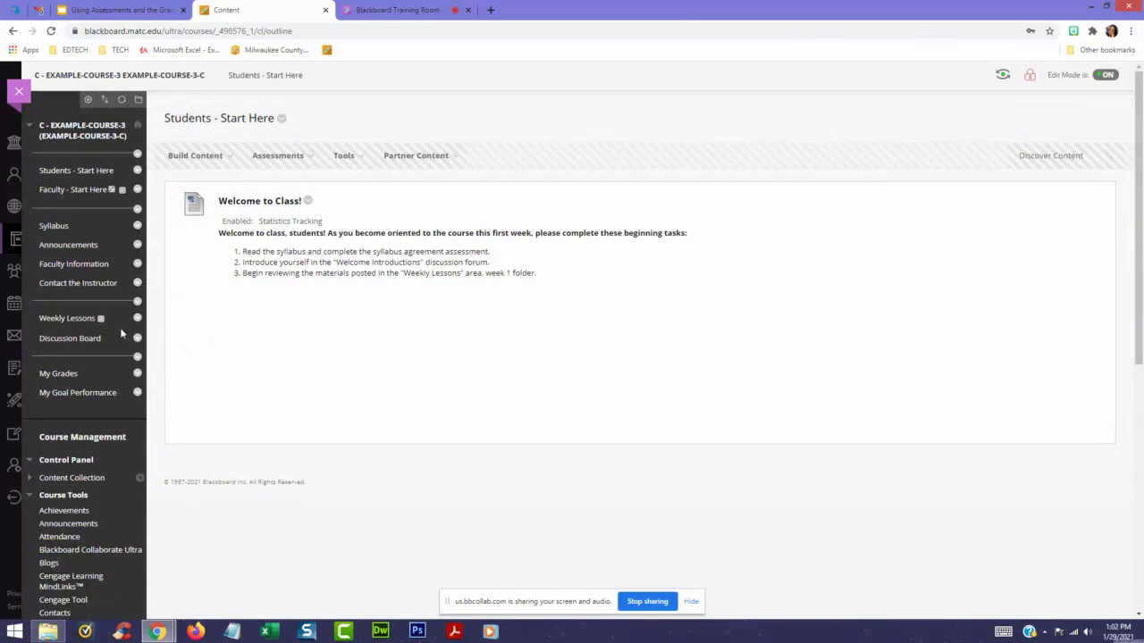
pyautogui.click(61, 322)
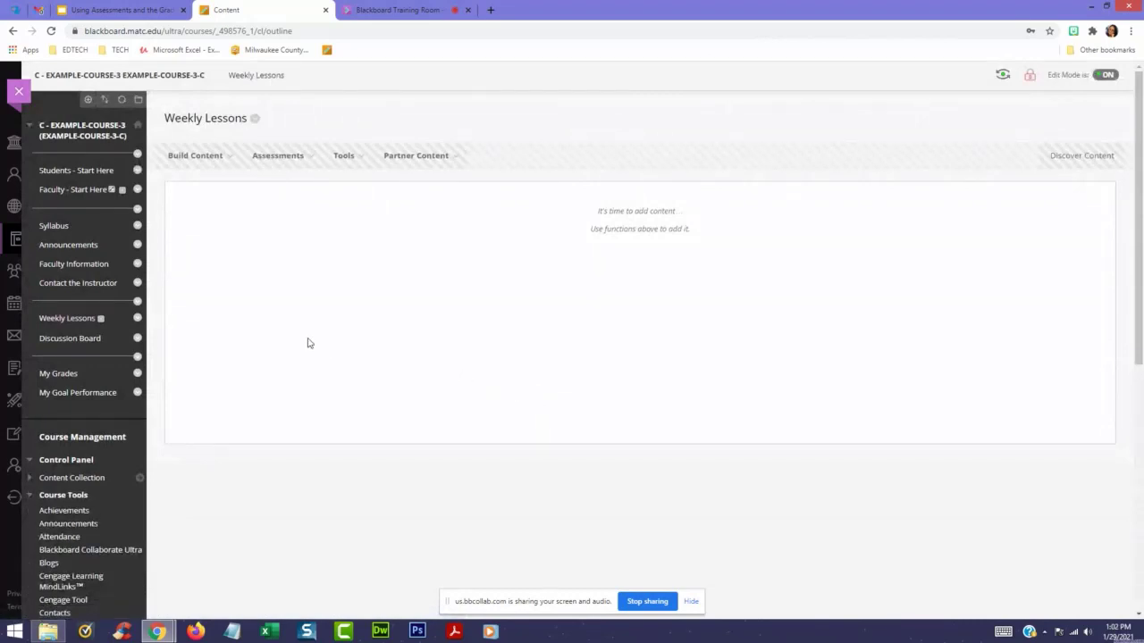
# - Create a content folder named "Week 1" in Weekly Lessons and dismiss the notification
pyautogui.click(199, 157)
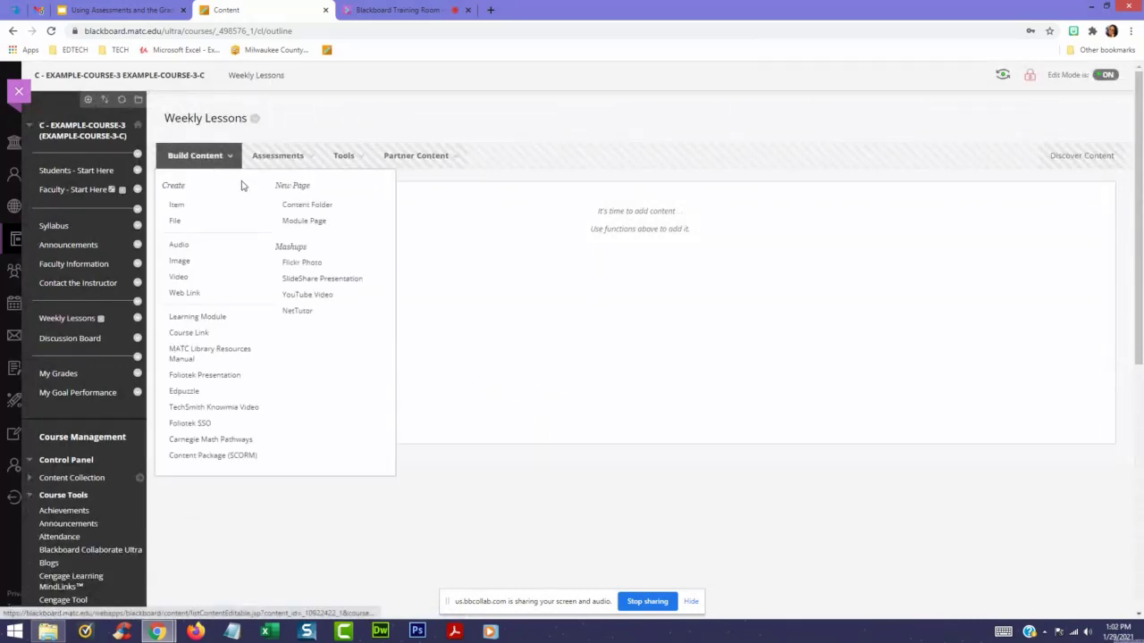
pyautogui.click(317, 206)
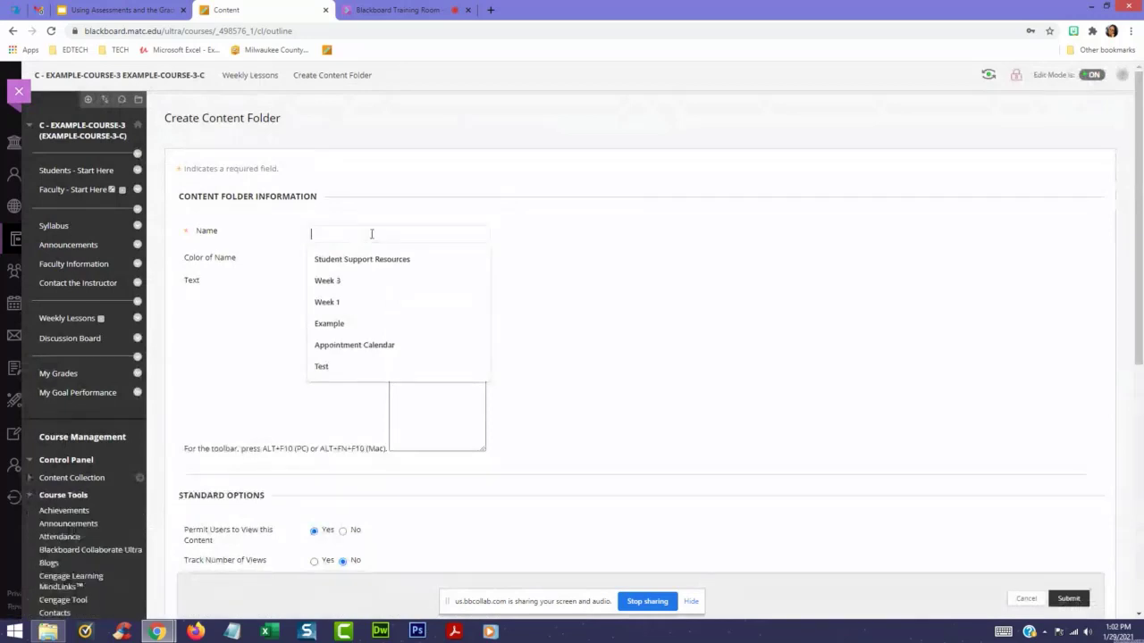
pyautogui.write('Week 1')
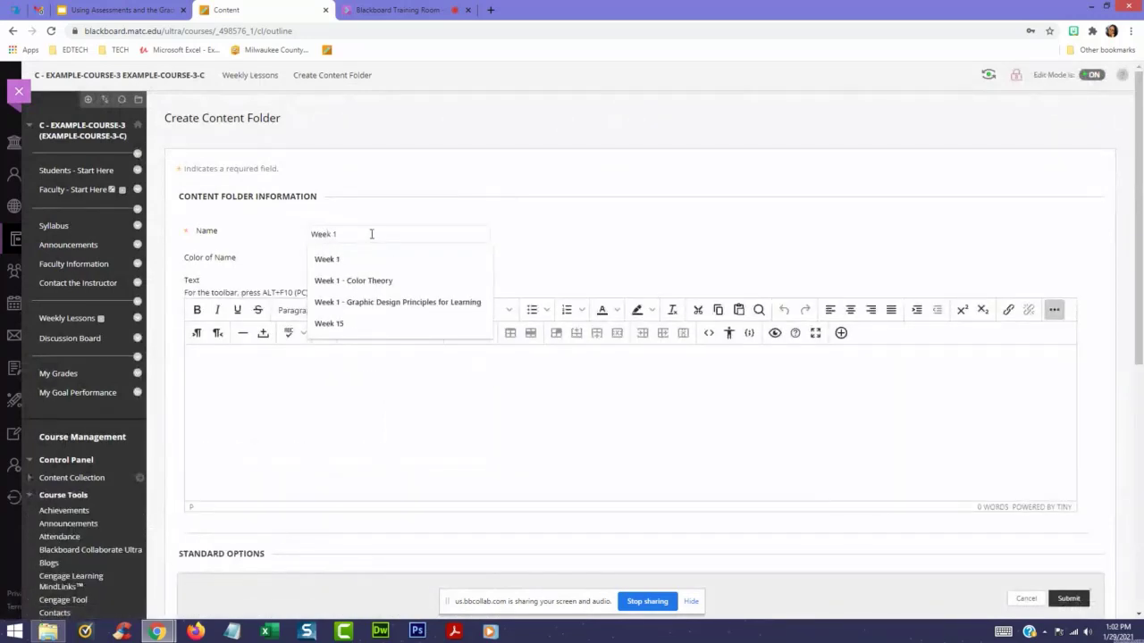
pyautogui.click(592, 248)
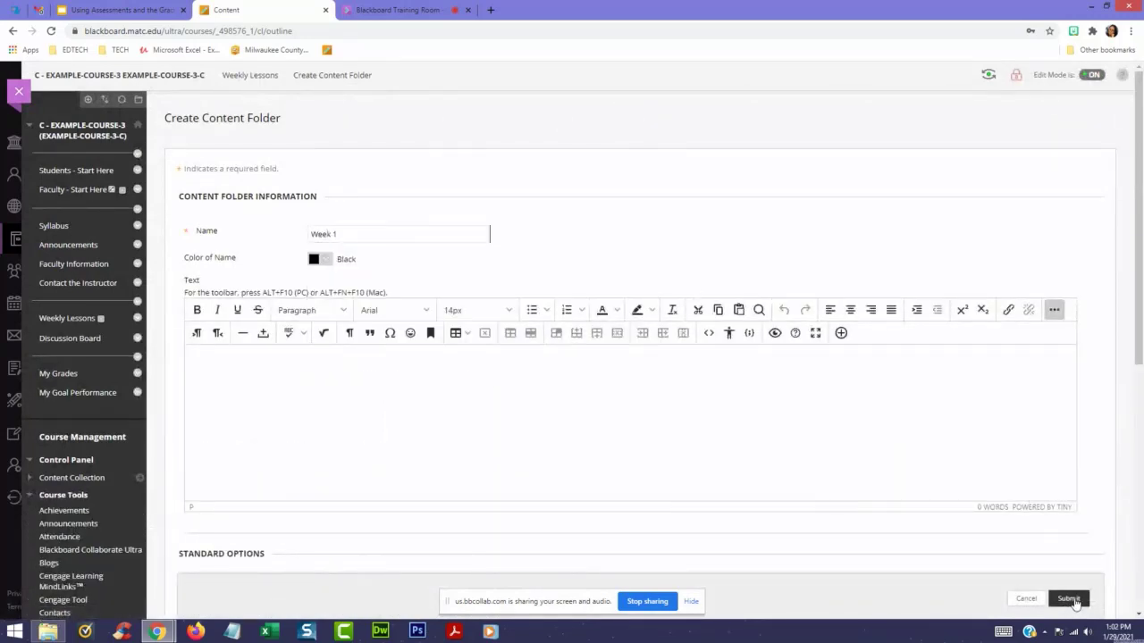
pyautogui.click(1068, 599)
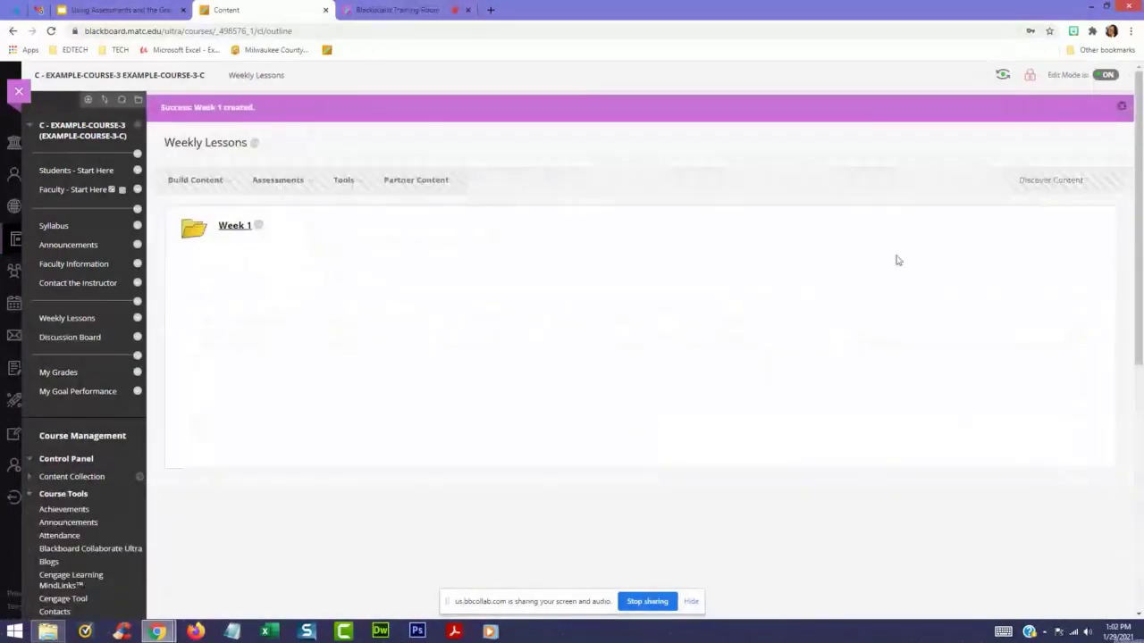
pyautogui.click(1122, 106)
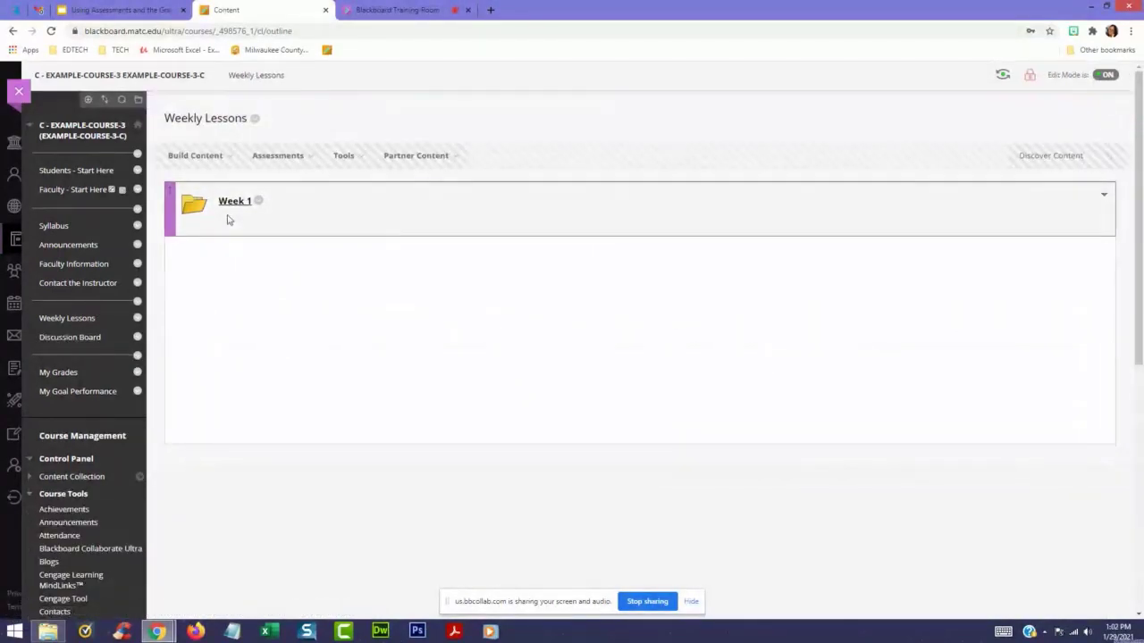
# - Start a new assignment inside the Week 1 folder and name it "Lesson Map Template Assignment"
pyautogui.click(231, 202)
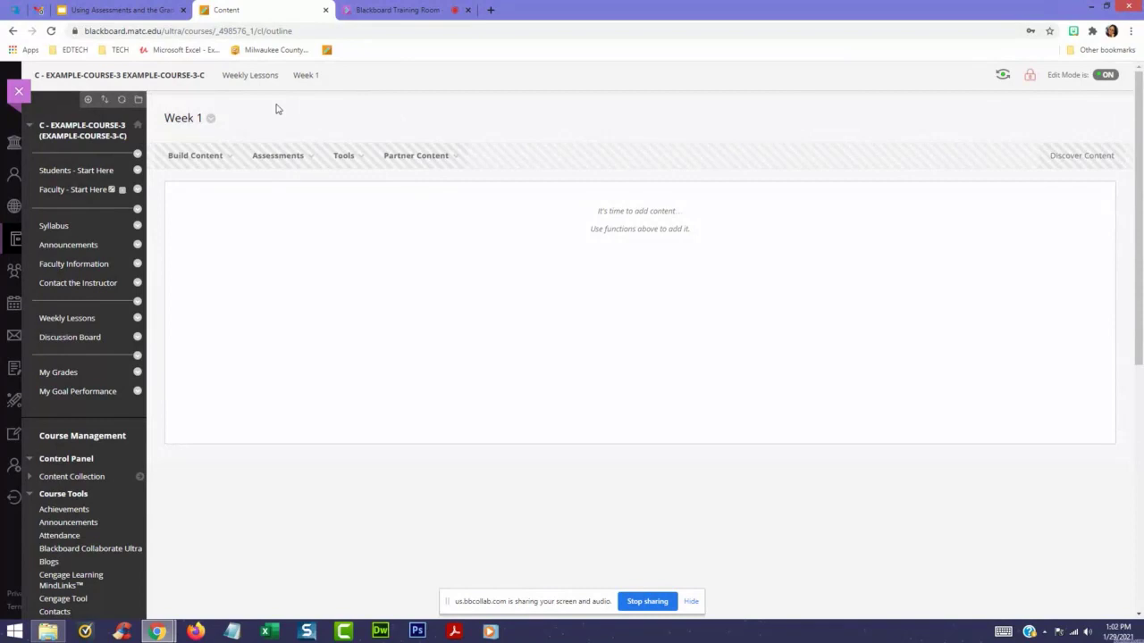
pyautogui.click(281, 154)
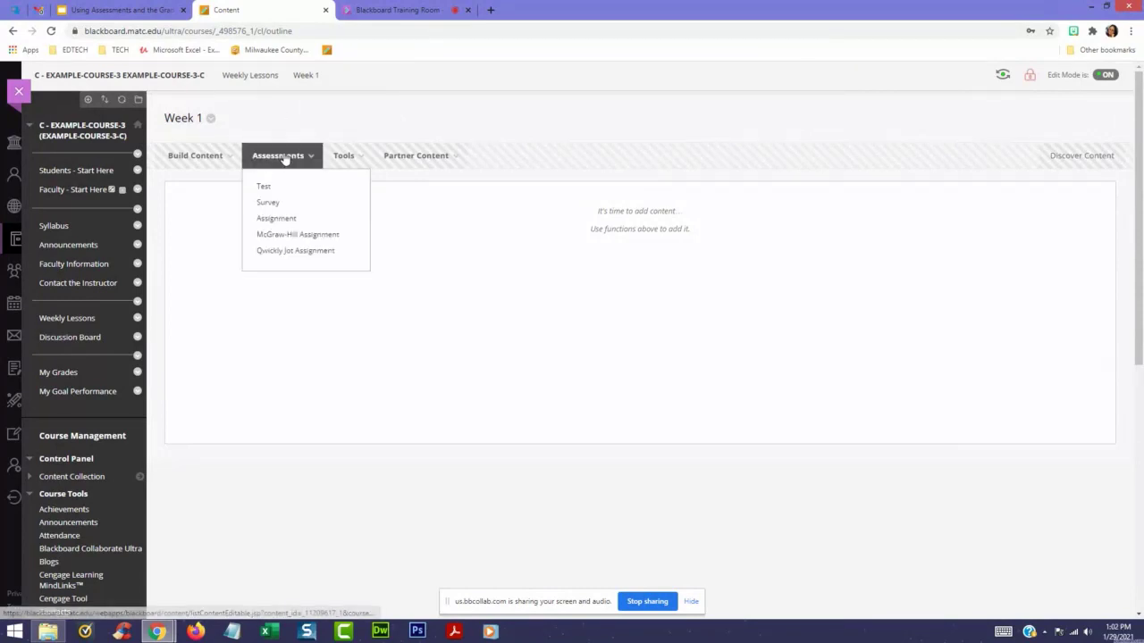
pyautogui.click(289, 220)
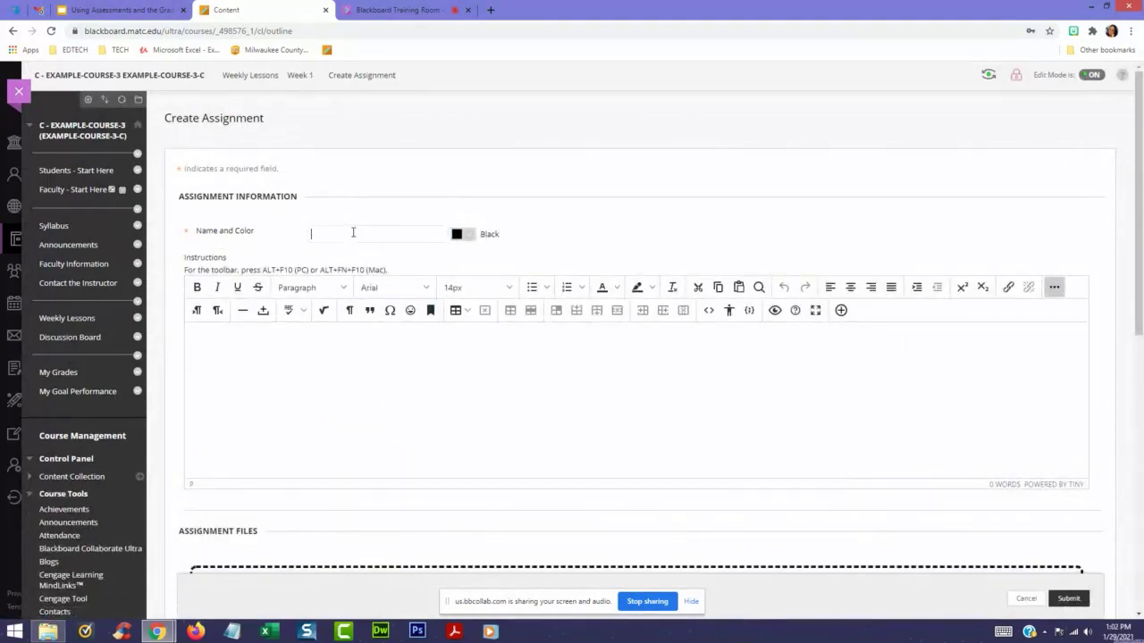
pyautogui.write('Lesson Map Template Assignment')
pyautogui.press('Tab')
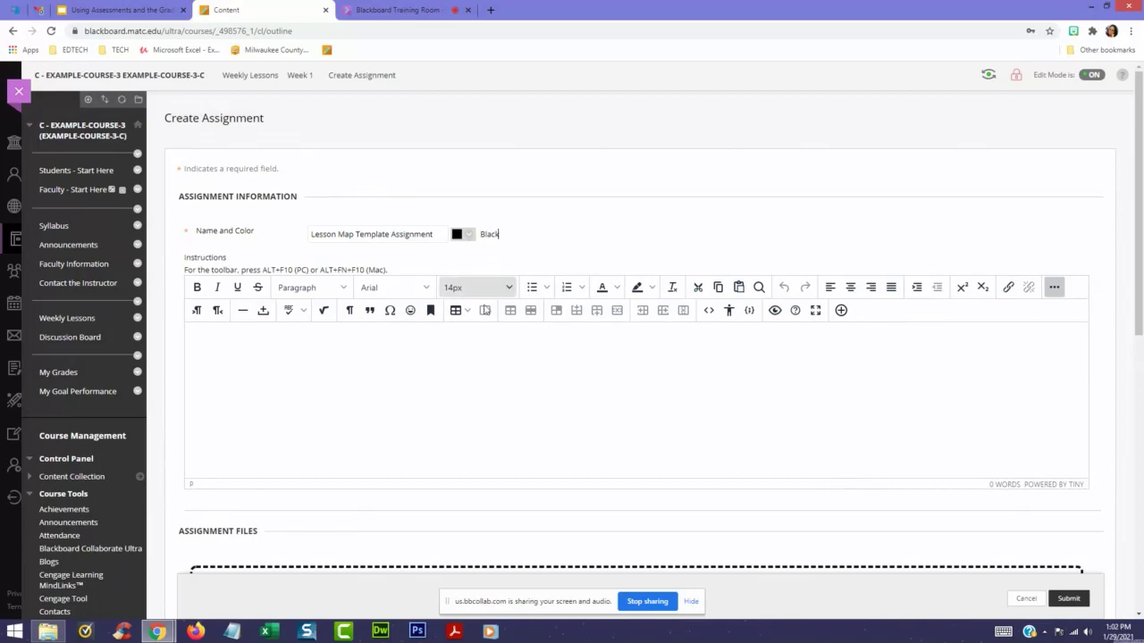
# - Enter the assignment instructions "Please complete the attached document in Word. Save the document and submit it here."
pyautogui.click(315, 356)
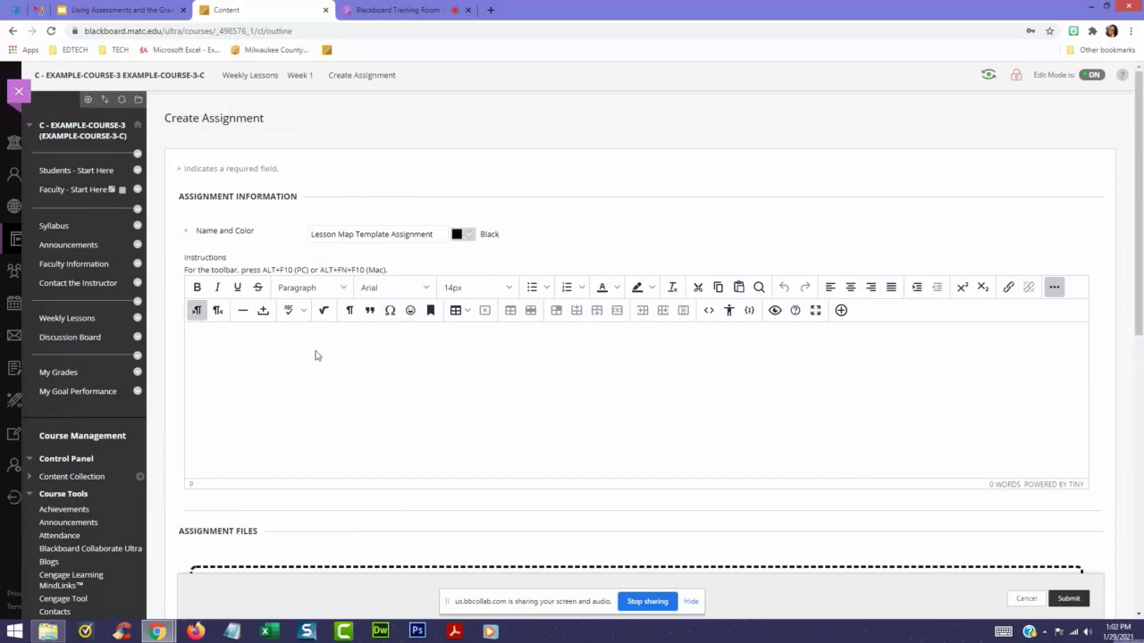
pyautogui.write('Please complete the attached docu')
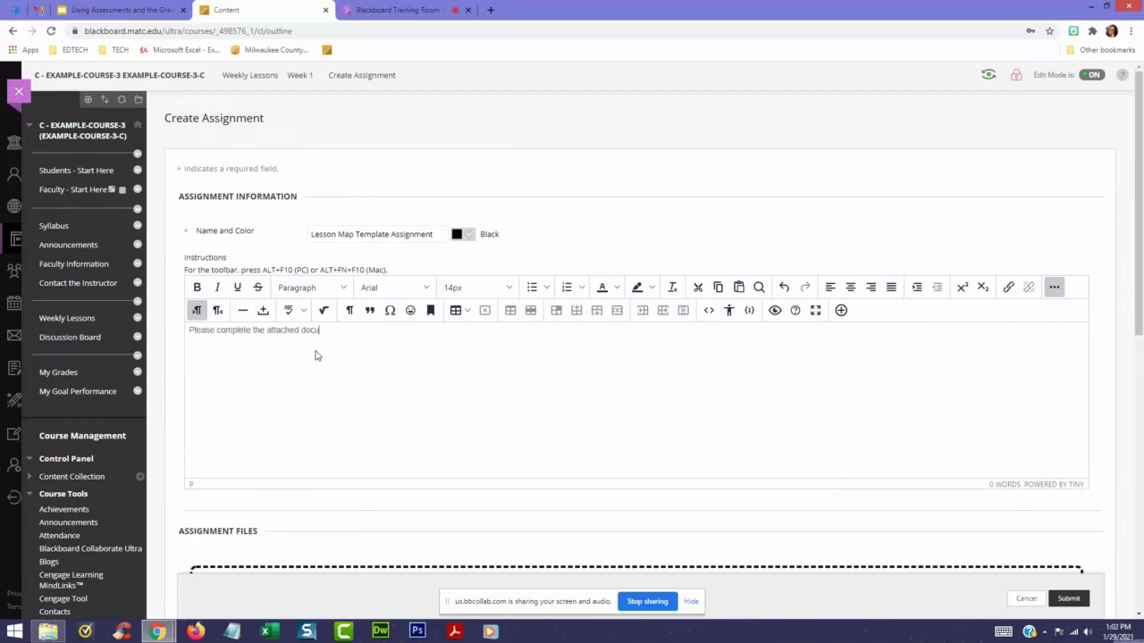
pyautogui.write('ment in Word. Save the document and s')
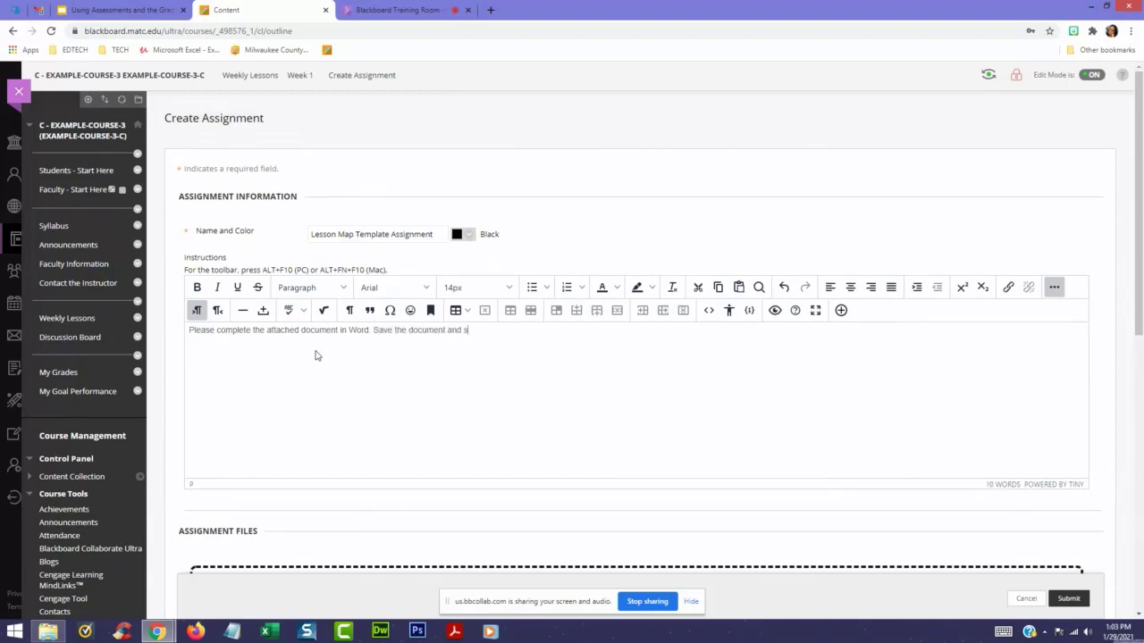
pyautogui.write('ubmit it here.')
pyautogui.moveTo(545, 330); pyautogui.dragTo(178, 330)
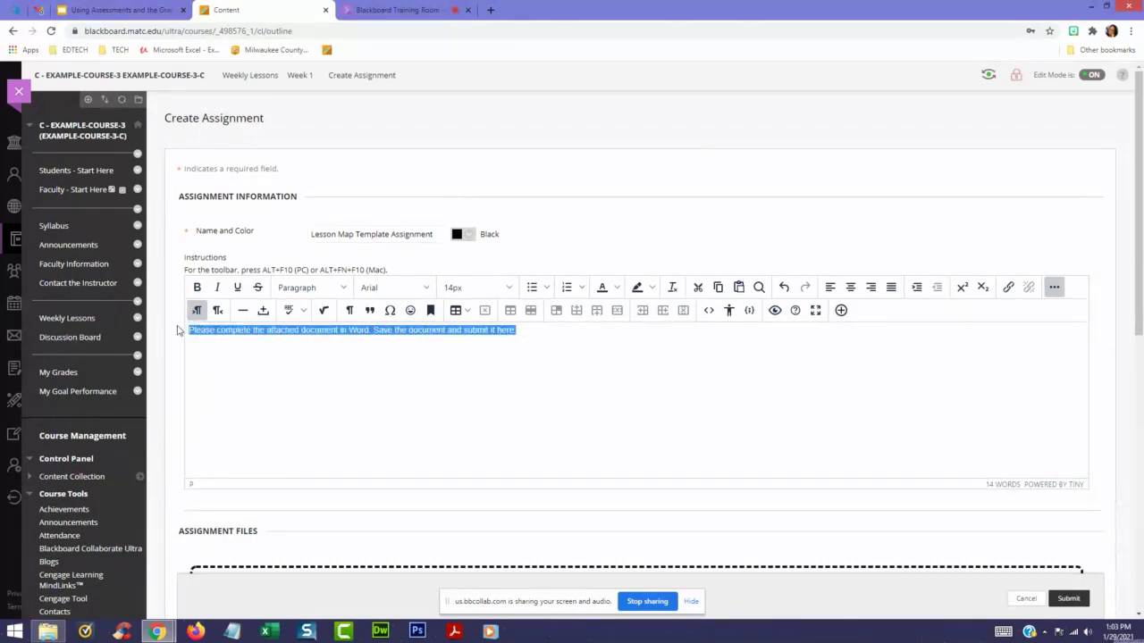
pyautogui.click(323, 360)
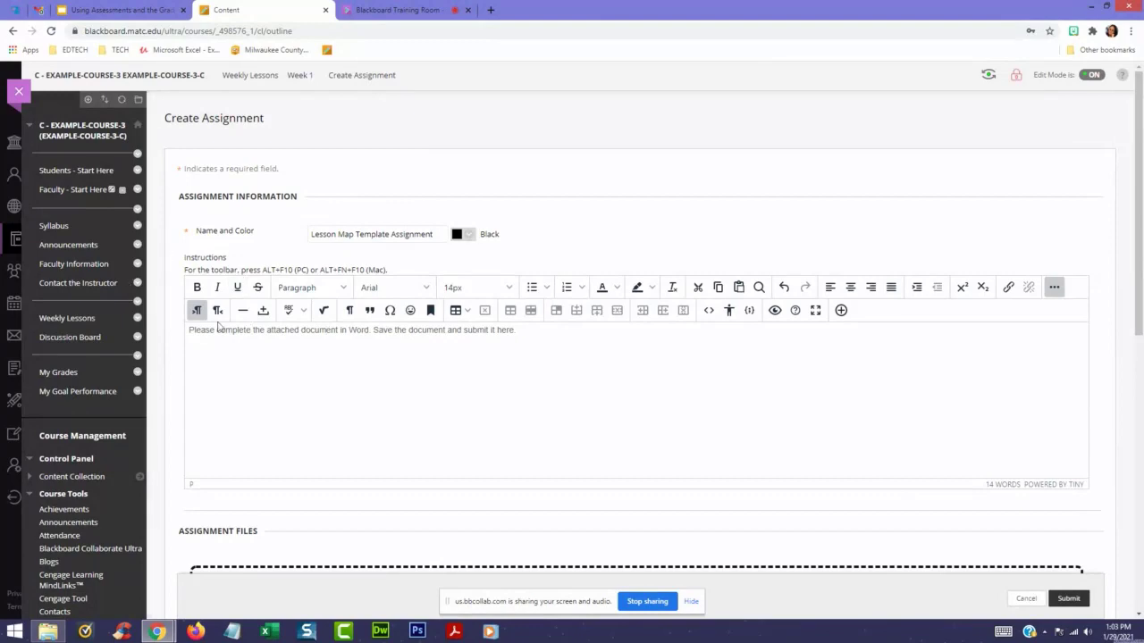
# - Attach the local file Lesson Map Template.docx from the Example-Docs folder to the assignment
pyautogui.scroll(-2, 218, 323)
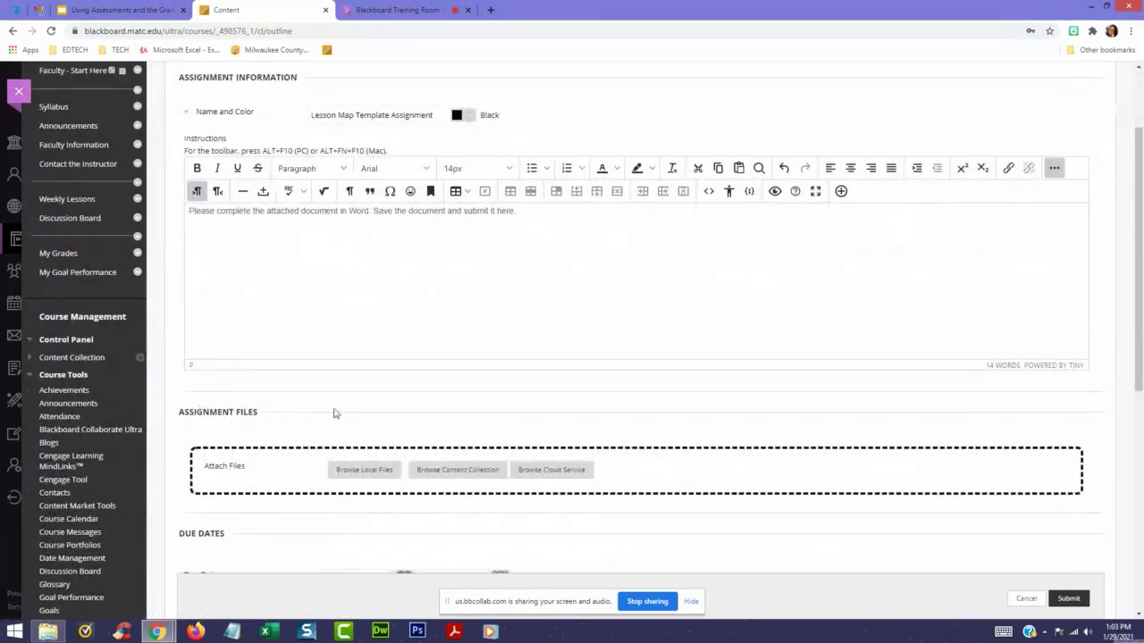
pyautogui.scroll(-1, 273, 409)
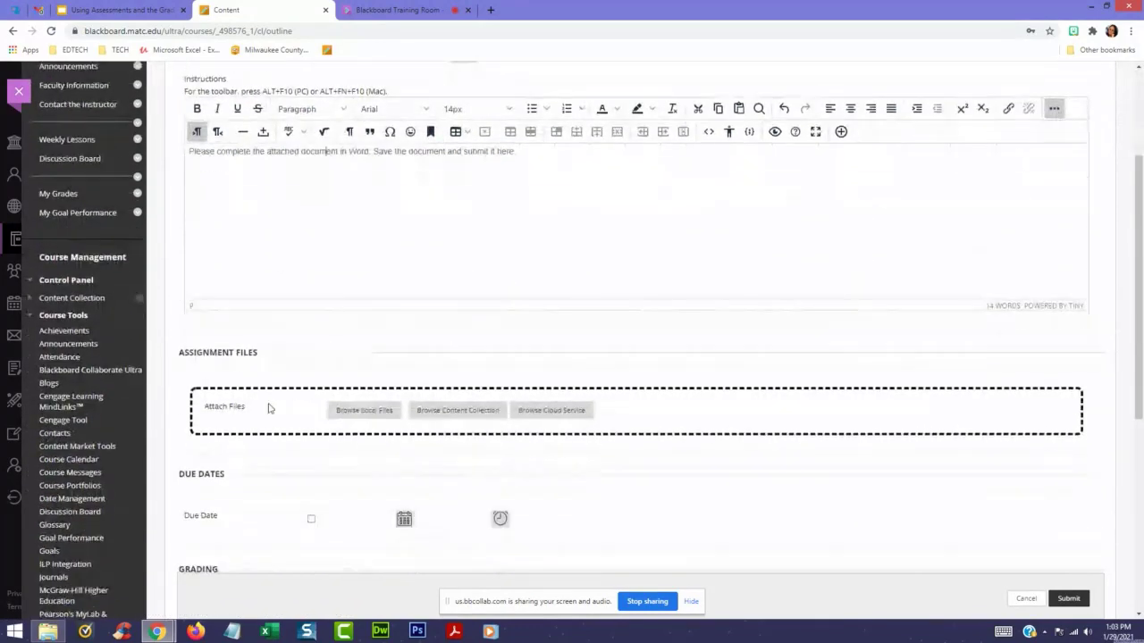
pyautogui.click(360, 416)
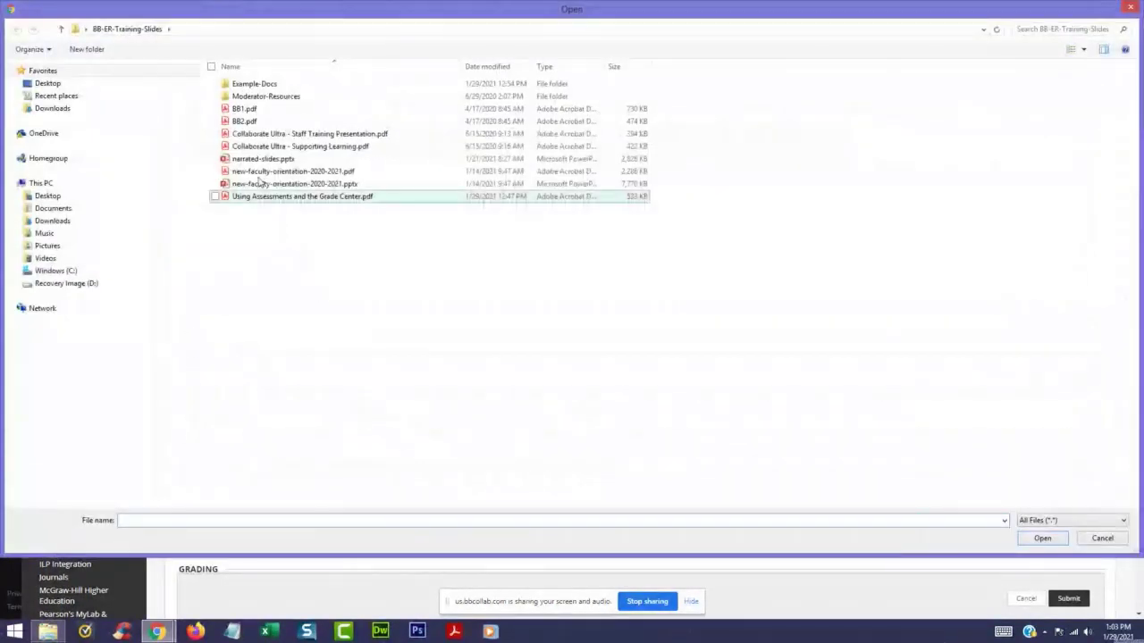
pyautogui.doubleClick(256, 85)
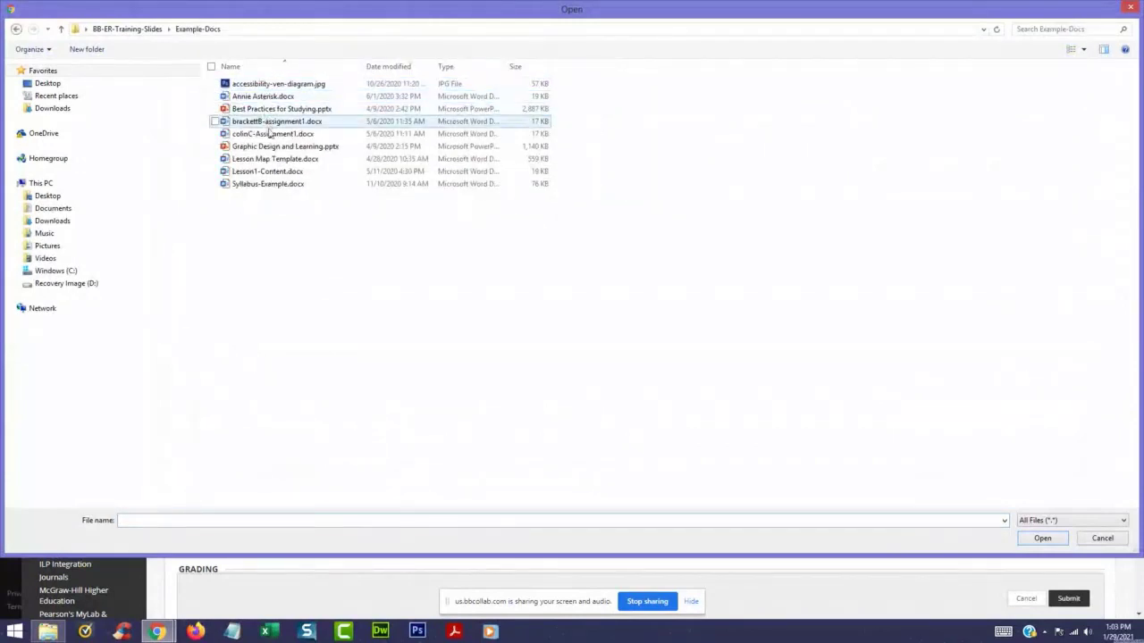
pyautogui.click(278, 160)
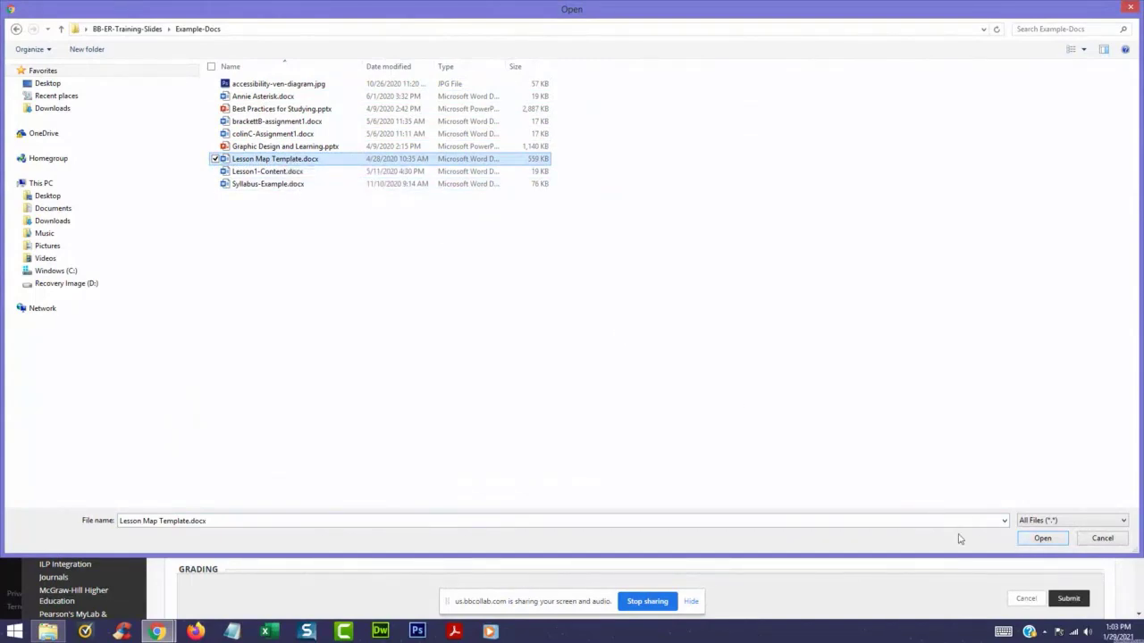
pyautogui.click(1038, 540)
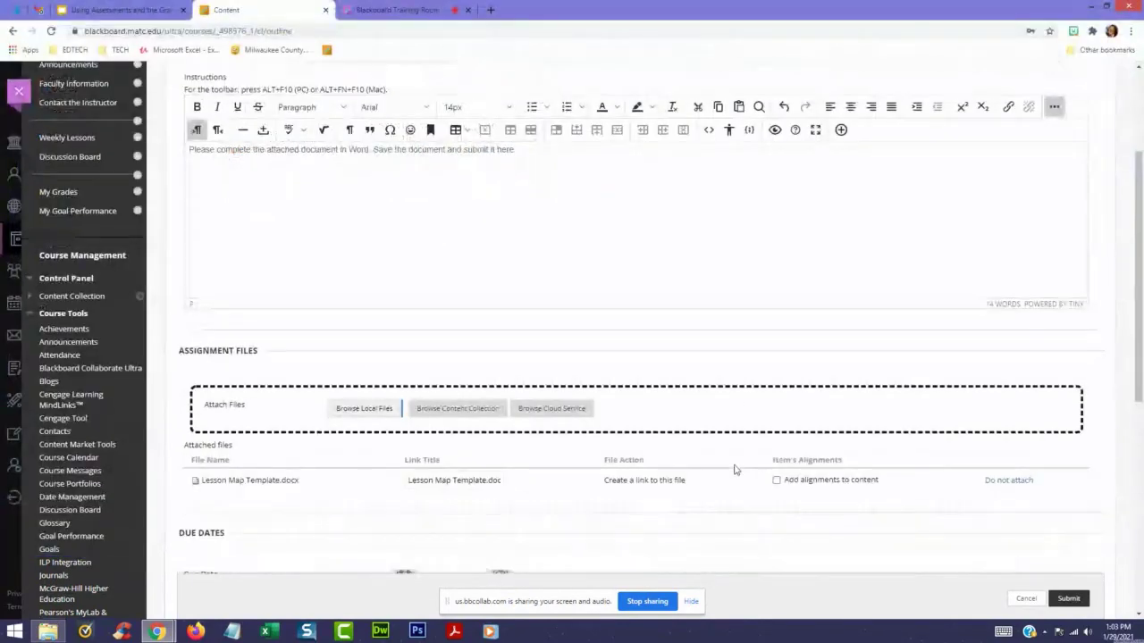
# - Enable the assignment's due date and set it to 02/05/2021 at 11:59 PM
pyautogui.scroll(-1, 735, 467)
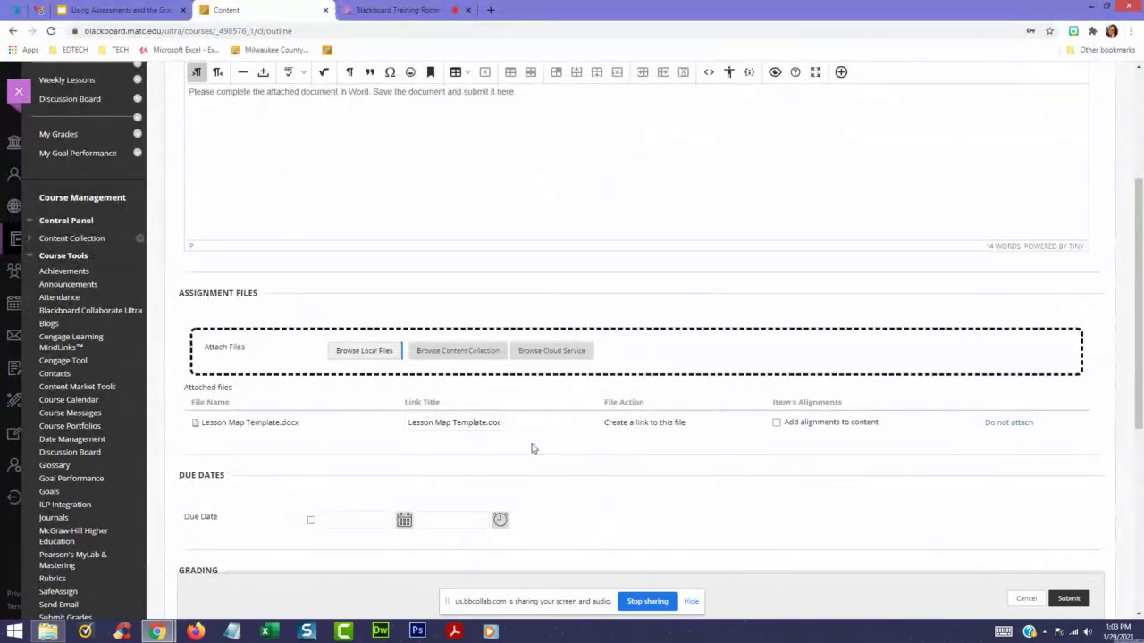
pyautogui.scroll(-1, 735, 424)
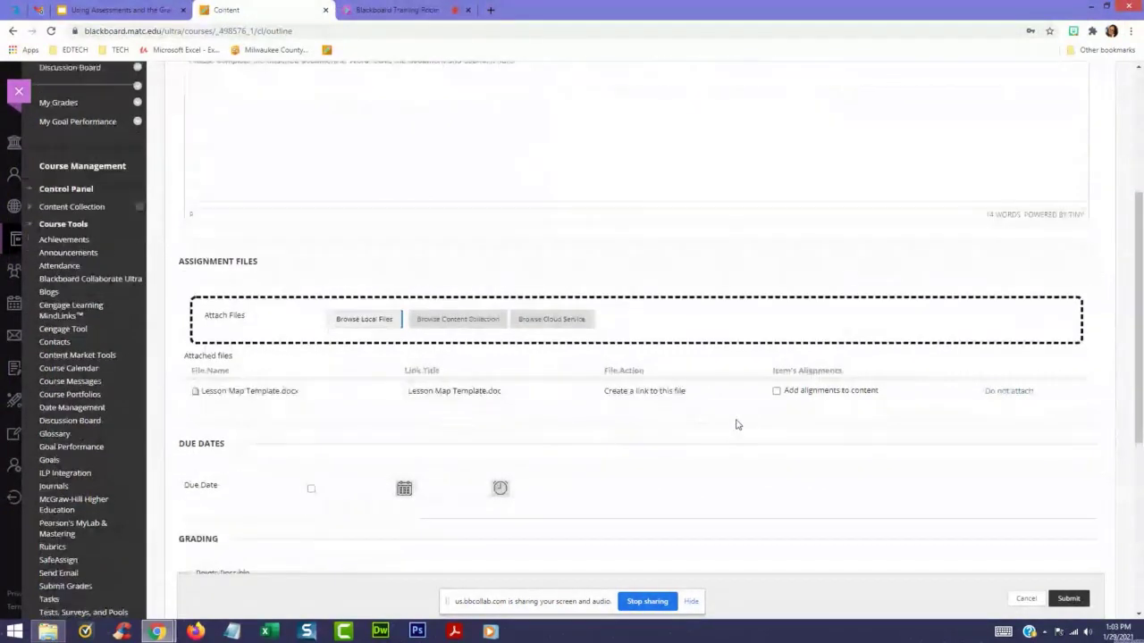
pyautogui.scroll(-4, 735, 424)
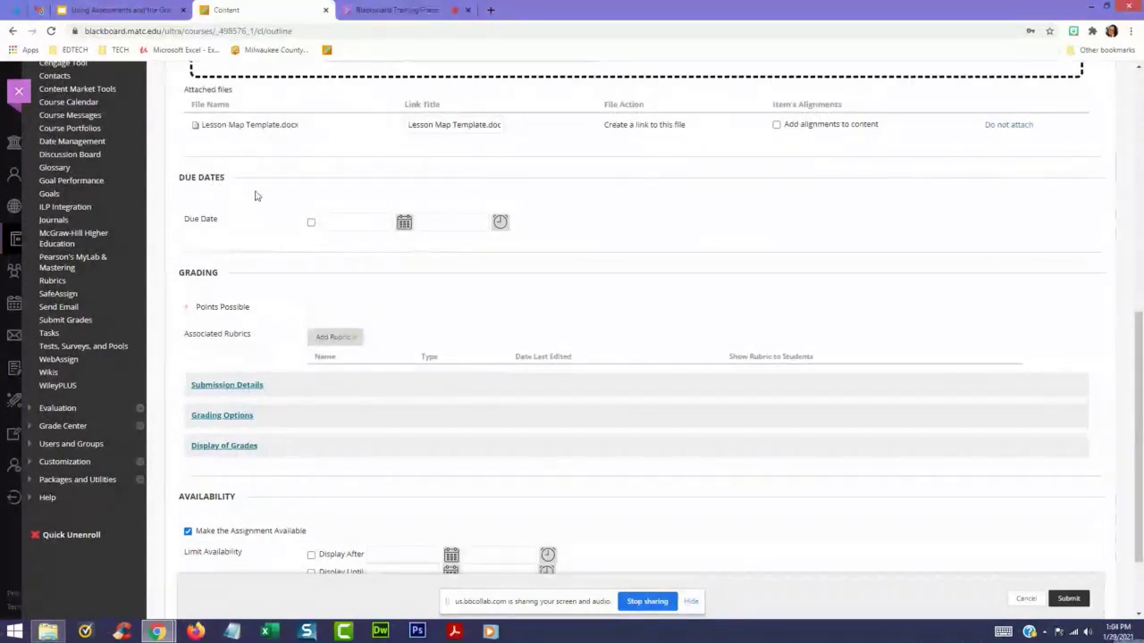
pyautogui.scroll(1, 253, 200)
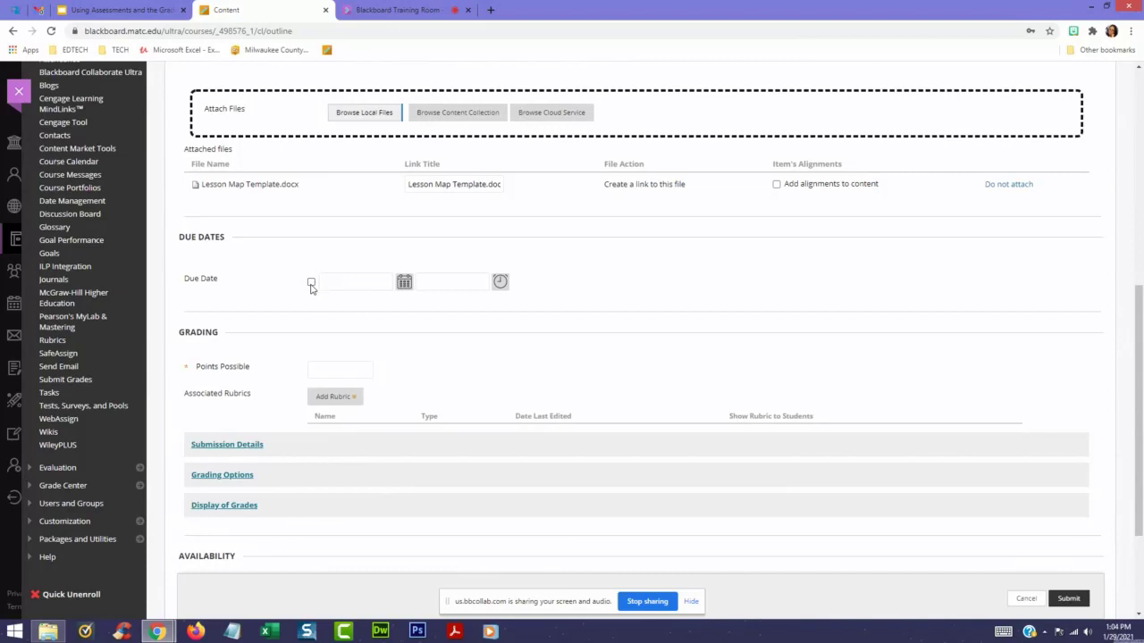
pyautogui.click(311, 283)
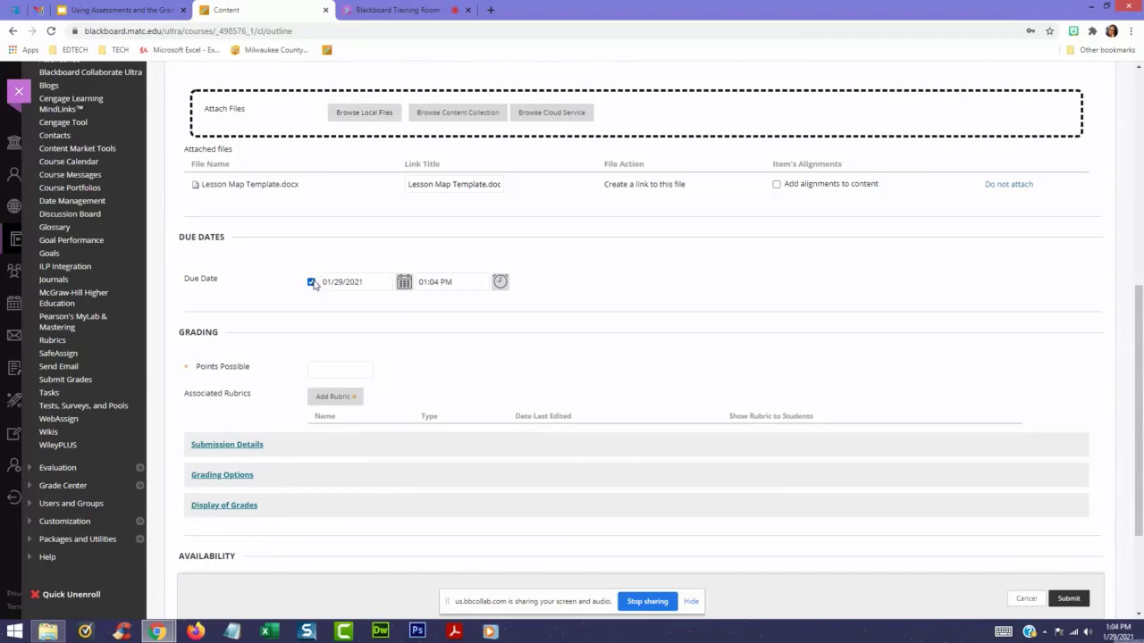
pyautogui.click(403, 282)
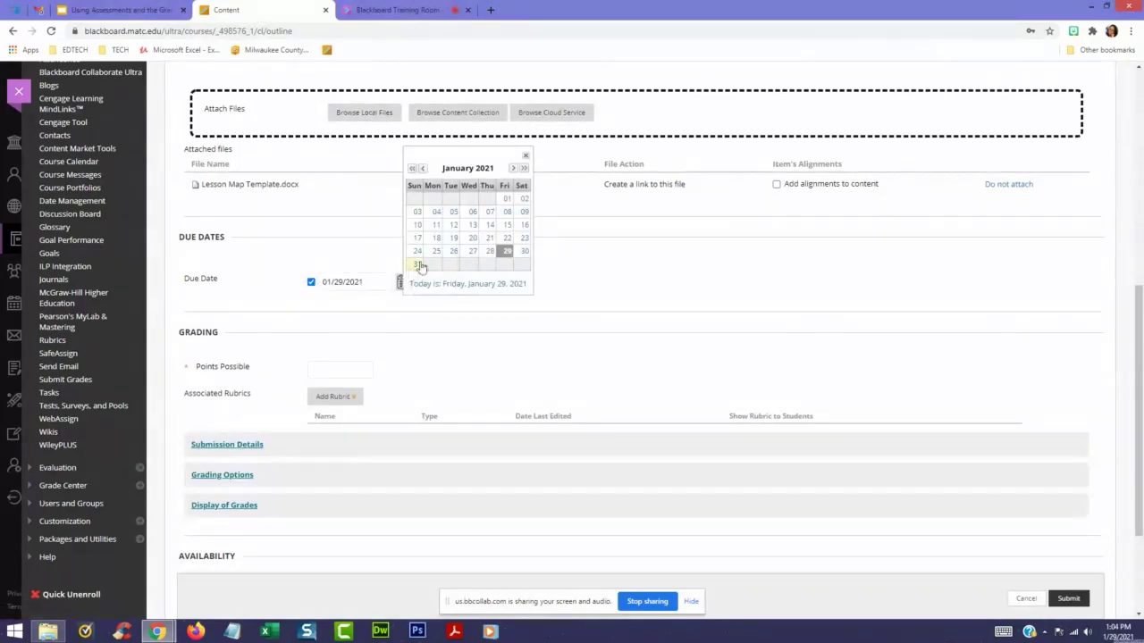
pyautogui.click(513, 168)
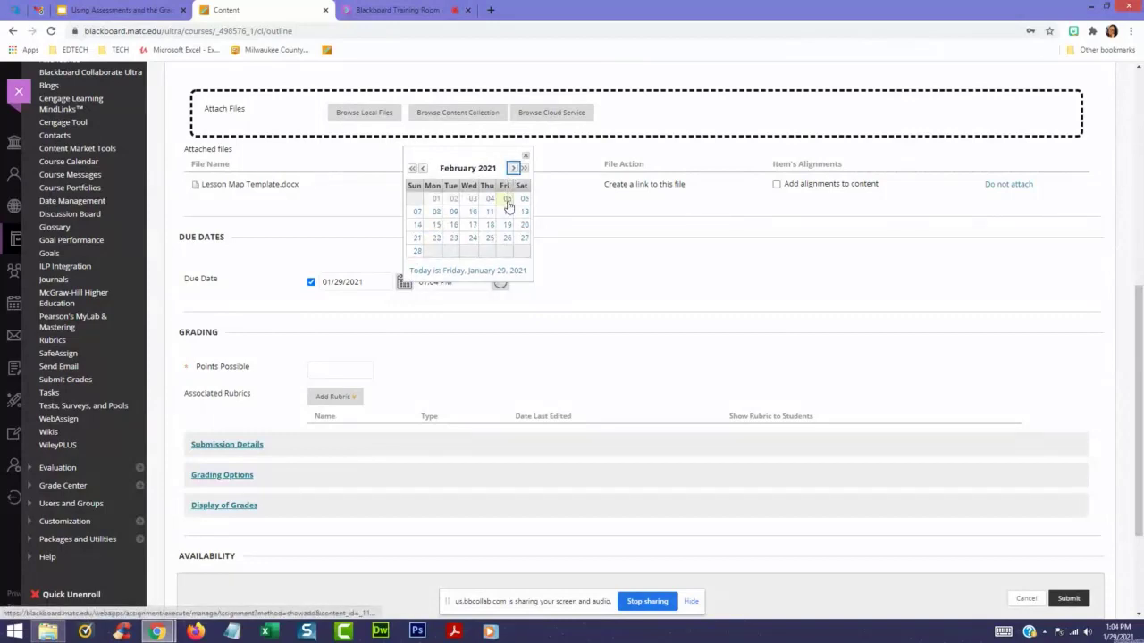
pyautogui.click(507, 198)
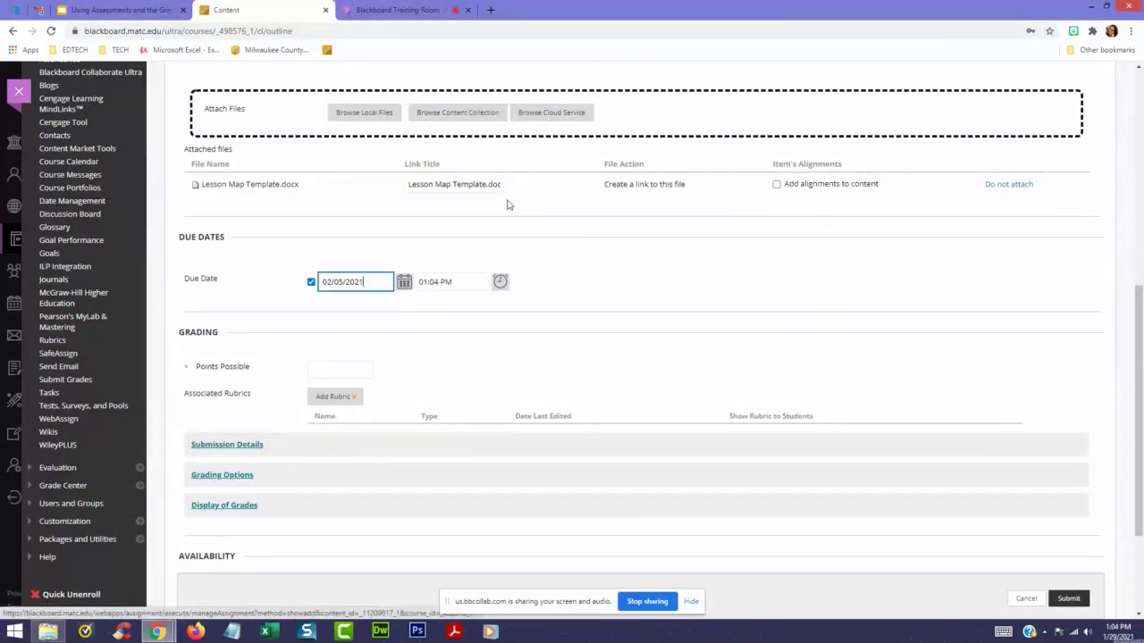
pyautogui.click(500, 282)
pyautogui.moveTo(551, 198); pyautogui.dragTo(551, 295)
pyautogui.click(517, 295)
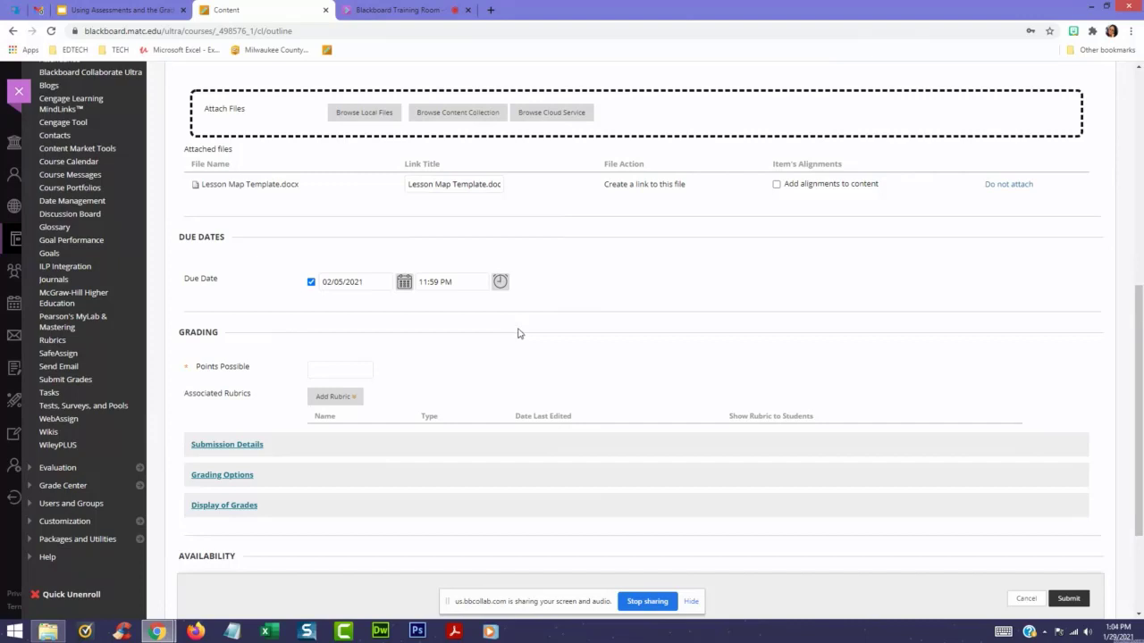
# - Set the assignment's points possible to 10 and expand the Submission Details section
pyautogui.scroll(-2, 517, 333)
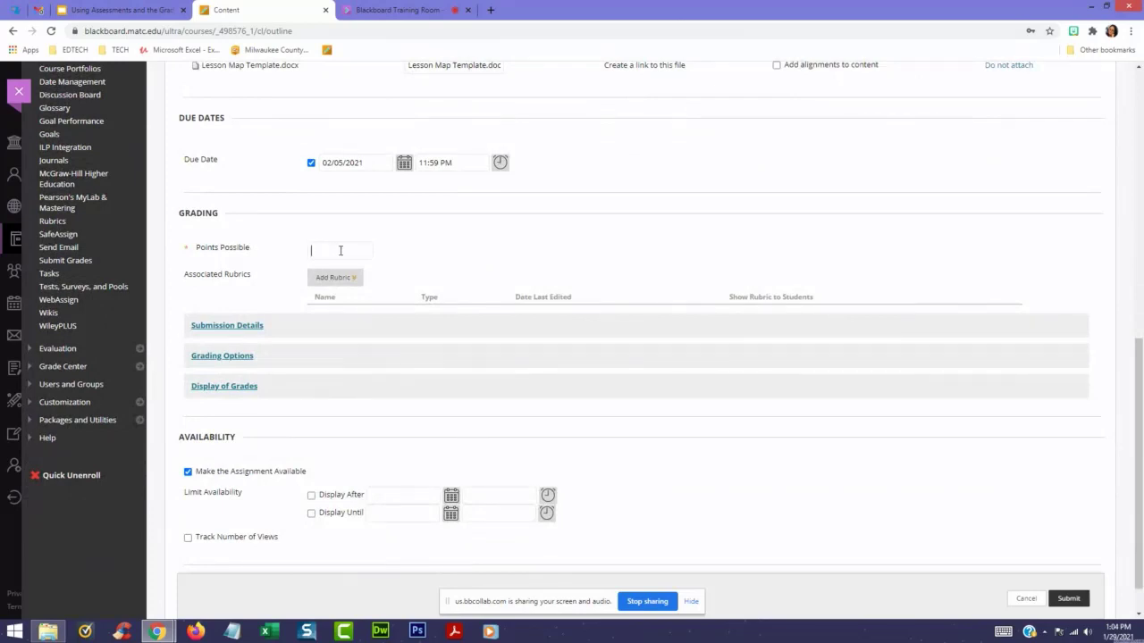
pyautogui.click(461, 256)
pyautogui.scroll(-1, 495, 253)
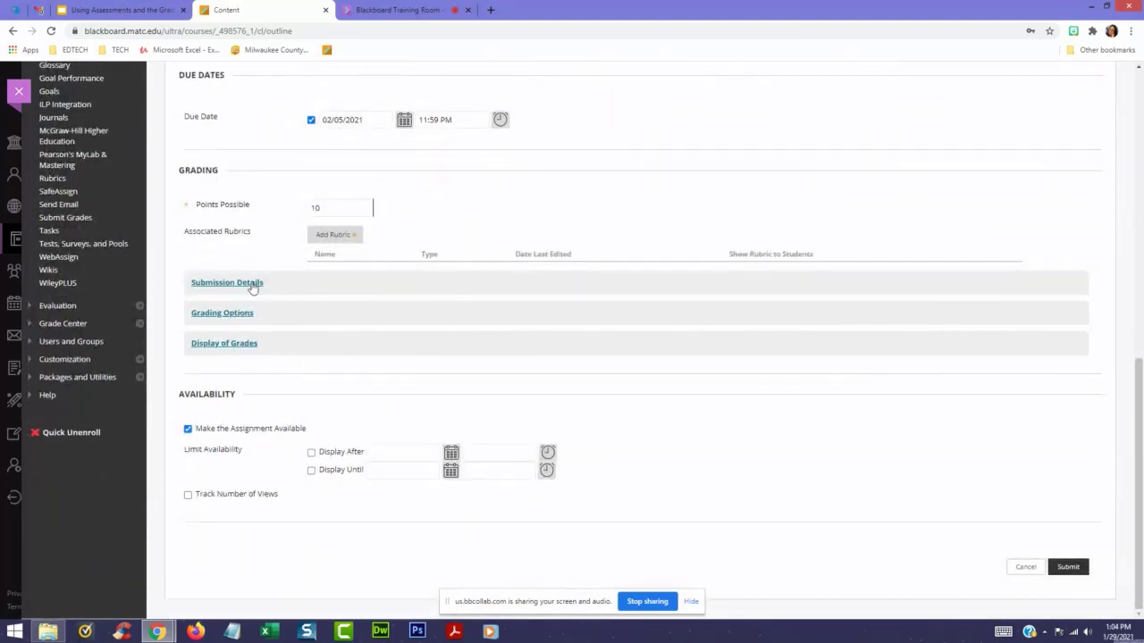
pyautogui.click(299, 290)
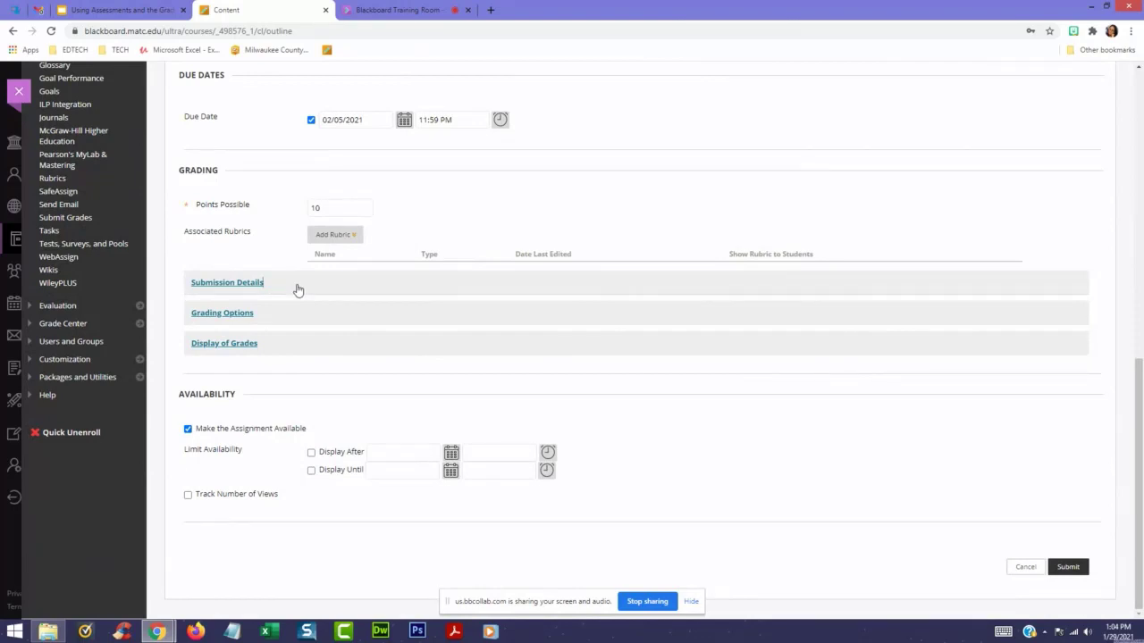
pyautogui.scroll(-1, 512, 315)
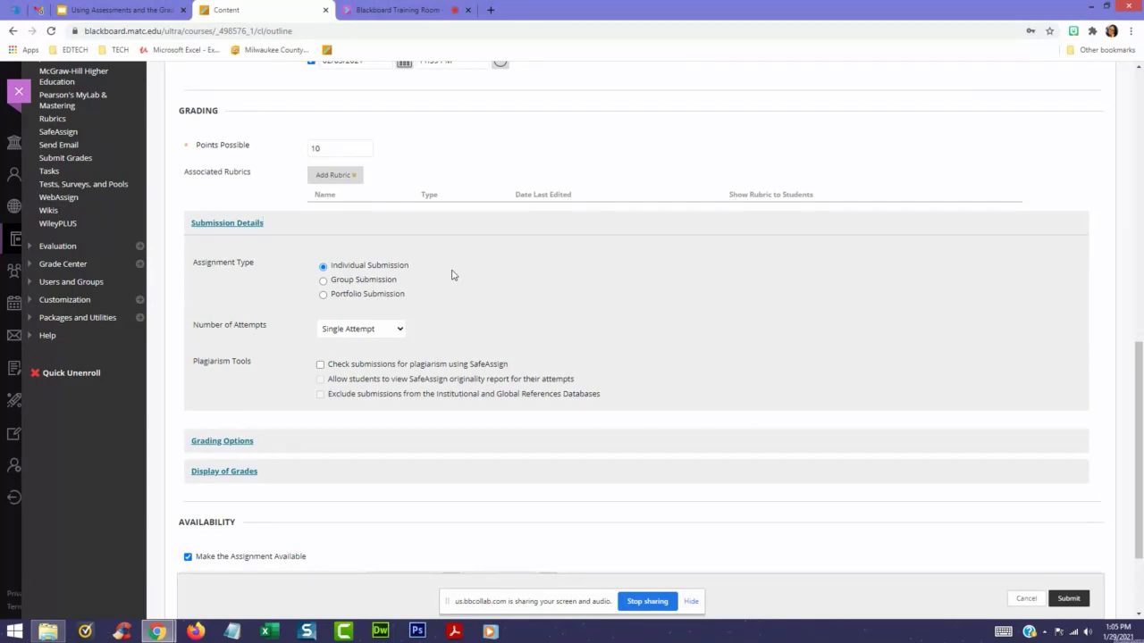
pyautogui.press('Tab')
# - Allow multiple attempts on the assignment, with a maximum of 2 attempts
pyautogui.scroll(-1, 580, 287)
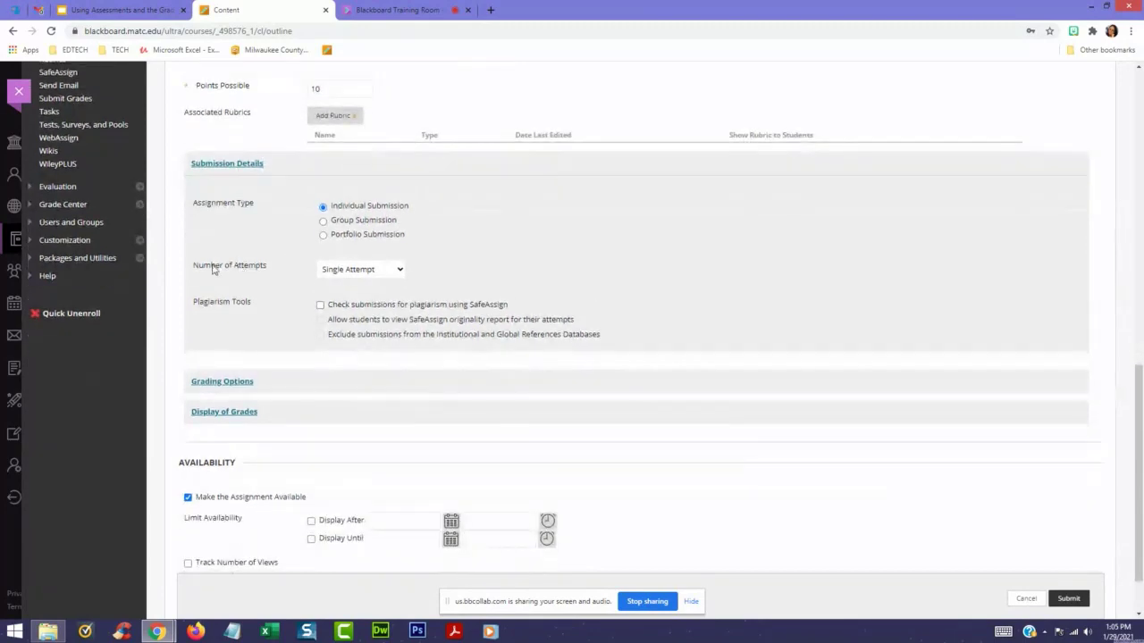
pyautogui.moveTo(193, 266); pyautogui.dragTo(265, 270)
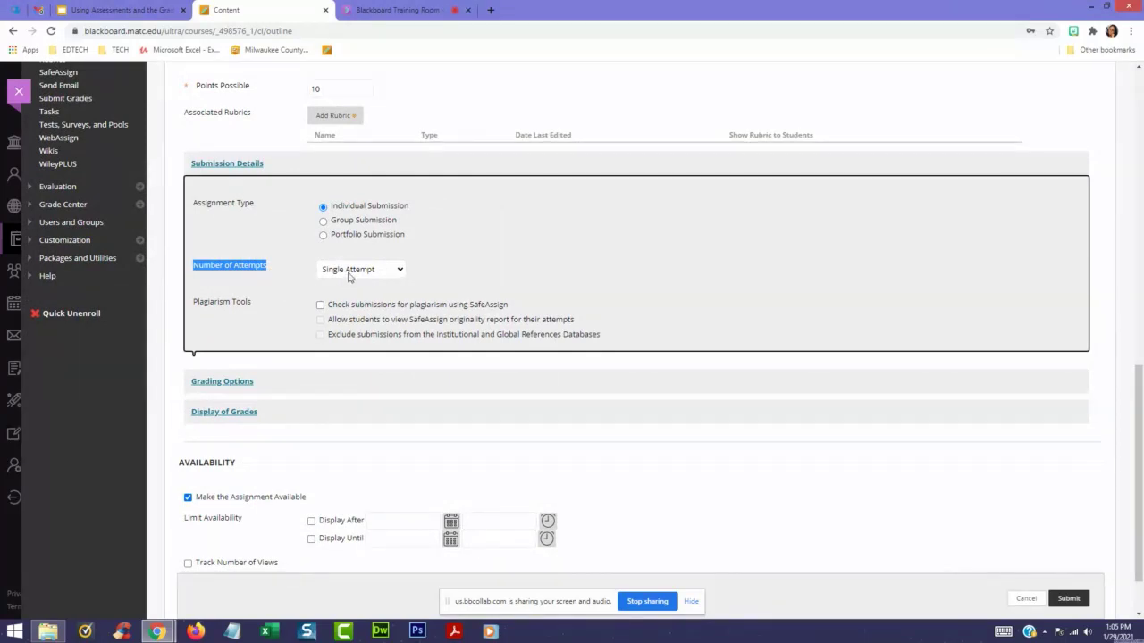
pyautogui.click(348, 271)
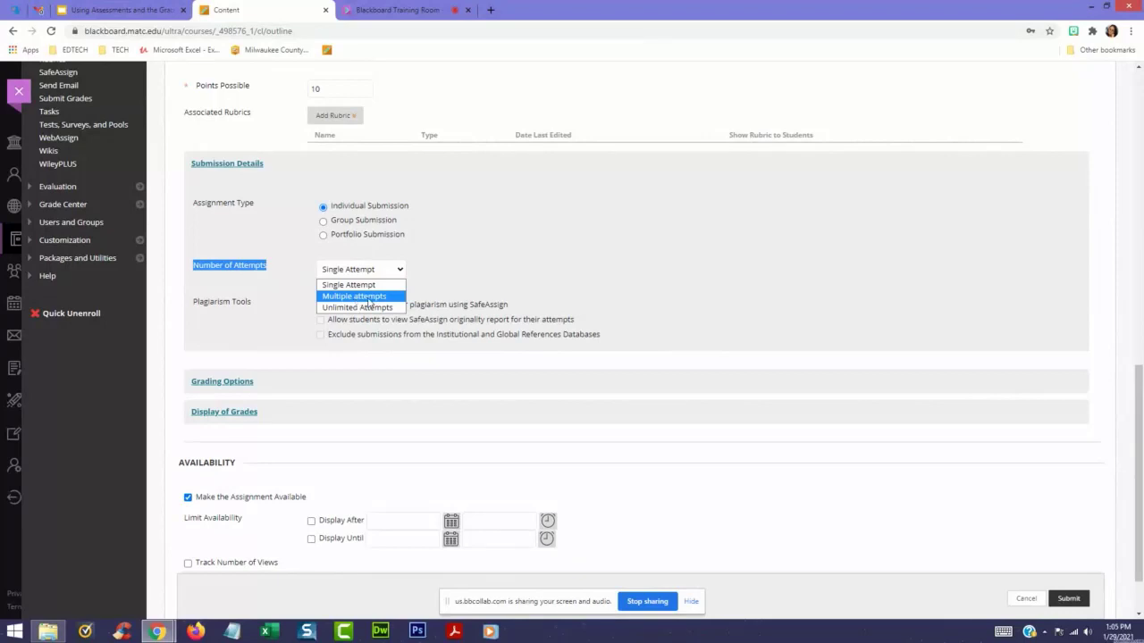
pyautogui.click(369, 297)
pyautogui.click(329, 305)
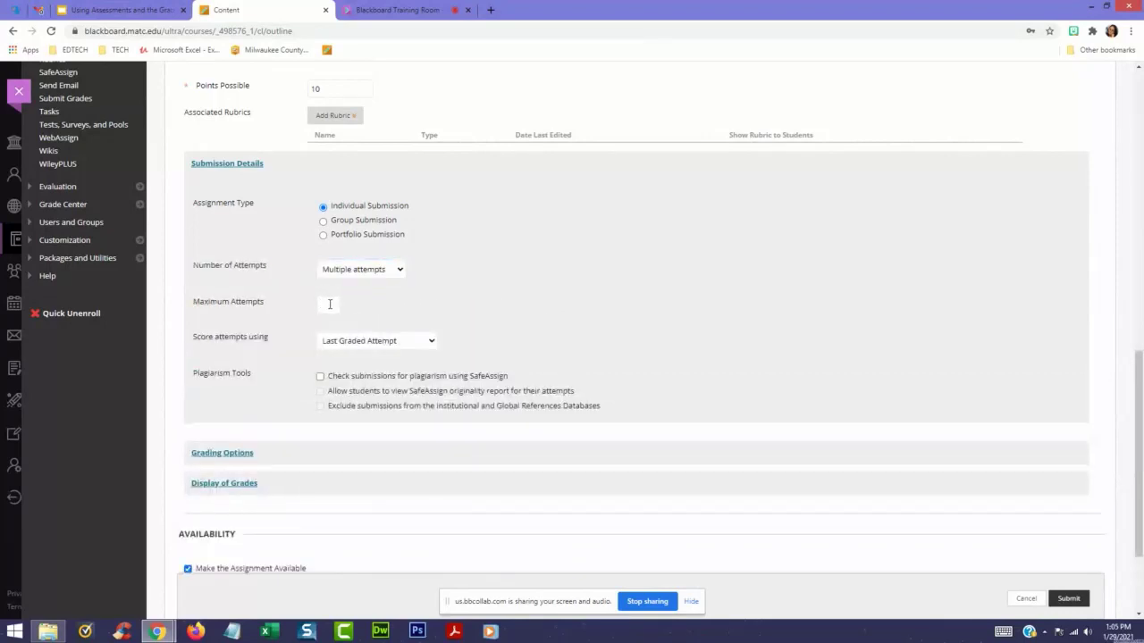
pyautogui.write('2')
pyautogui.click(579, 300)
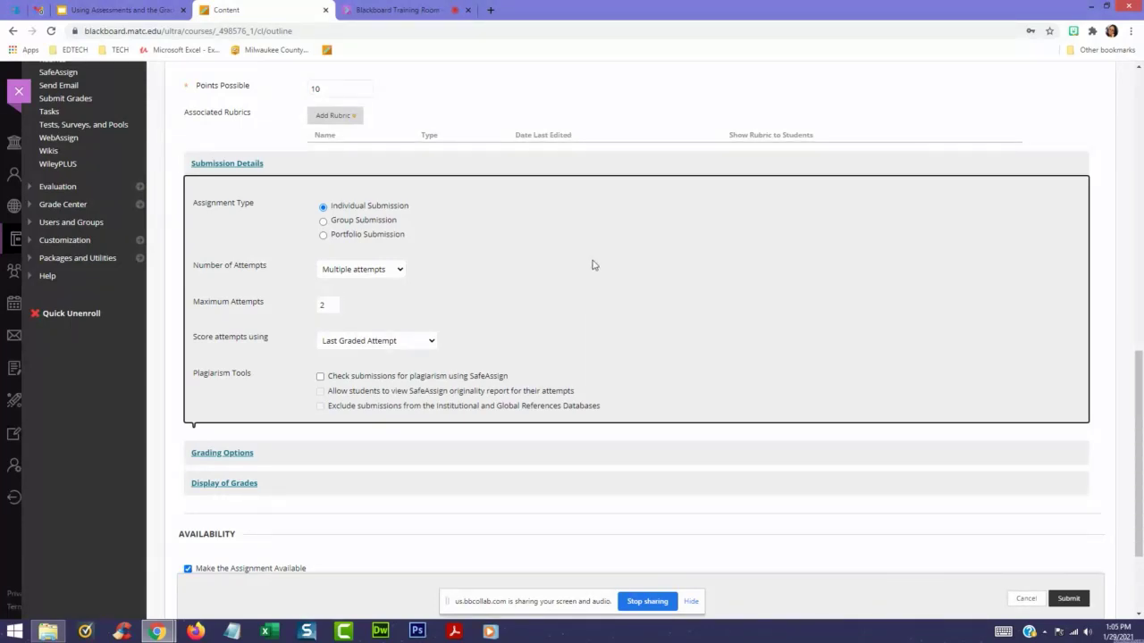
# - Choose Last Graded Attempt as the method for scoring the attempts
pyautogui.scroll(-1, 483, 295)
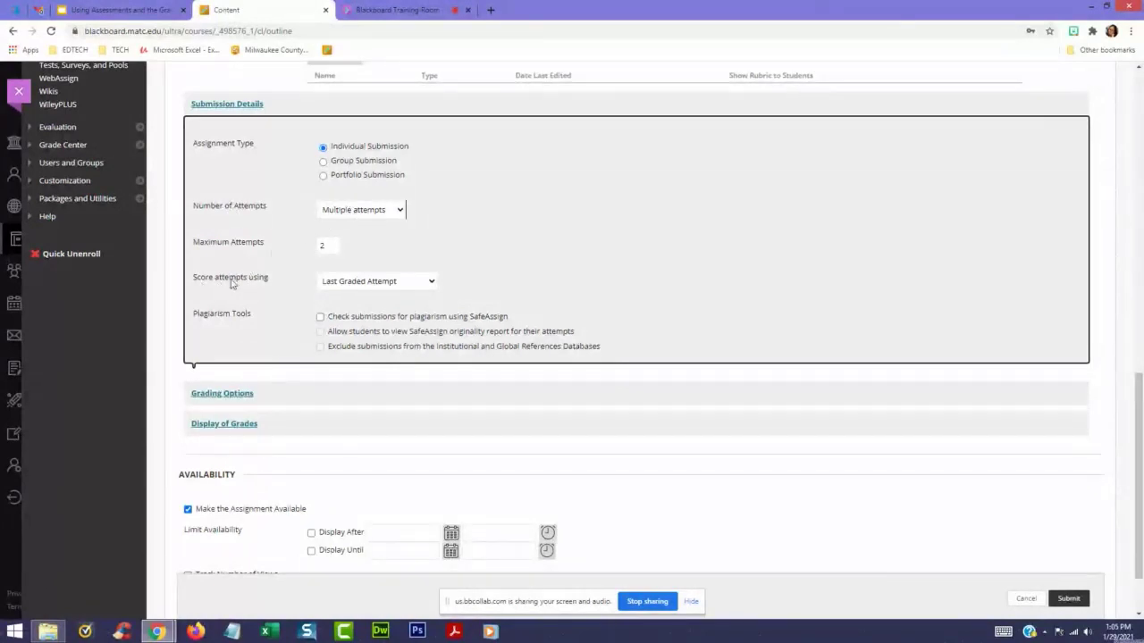
pyautogui.click(361, 283)
pyautogui.click(361, 282)
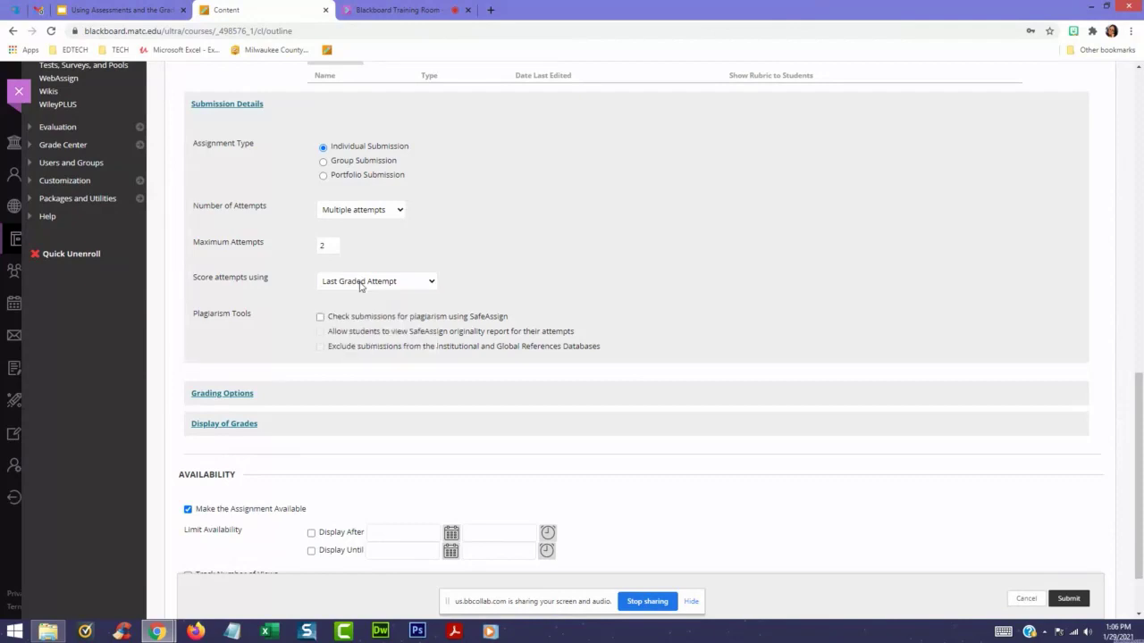
pyautogui.click(361, 285)
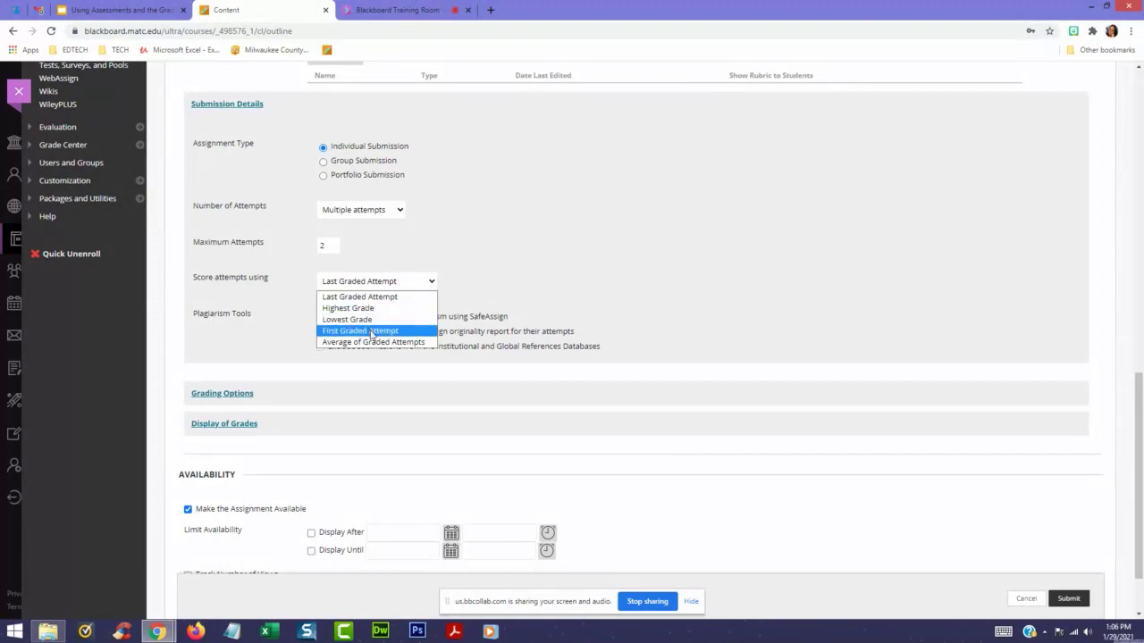
pyautogui.click(379, 296)
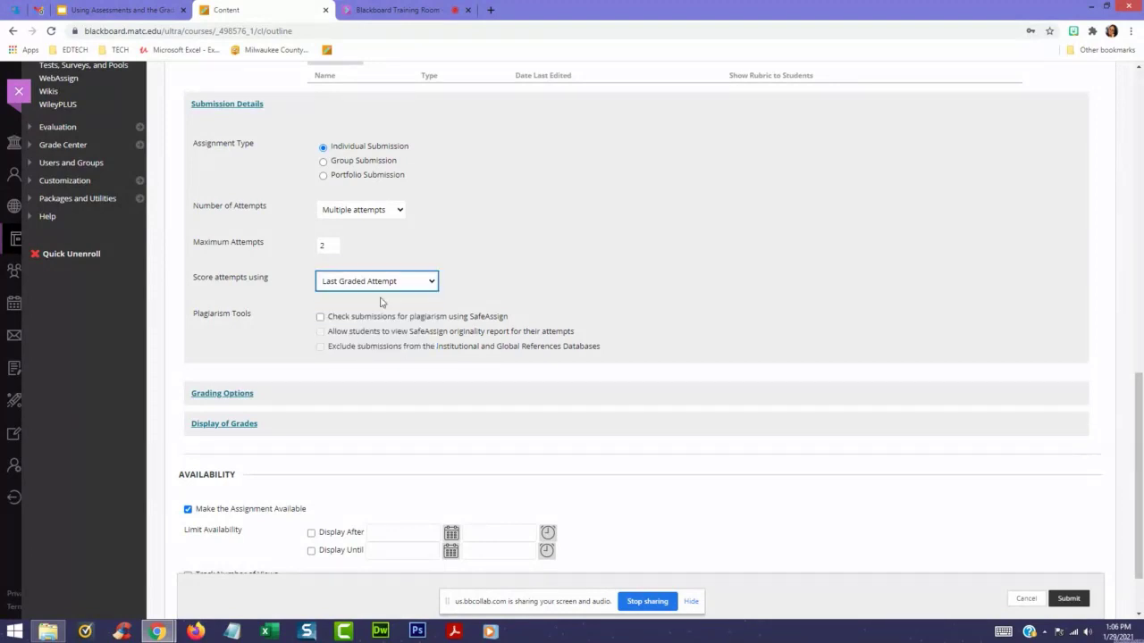
pyautogui.click(531, 295)
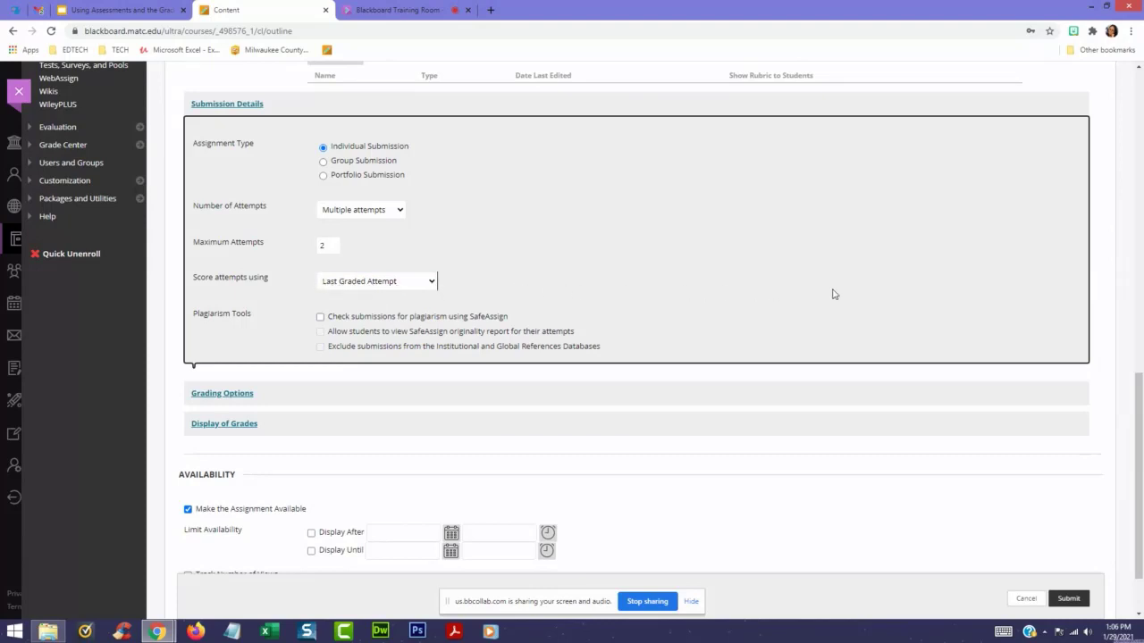
# - Enable SafeAssign plagiarism checking, student access to originality reports, and exclusion of submissions from the Institutional and Global References Databases
pyautogui.scroll(-1, 837, 294)
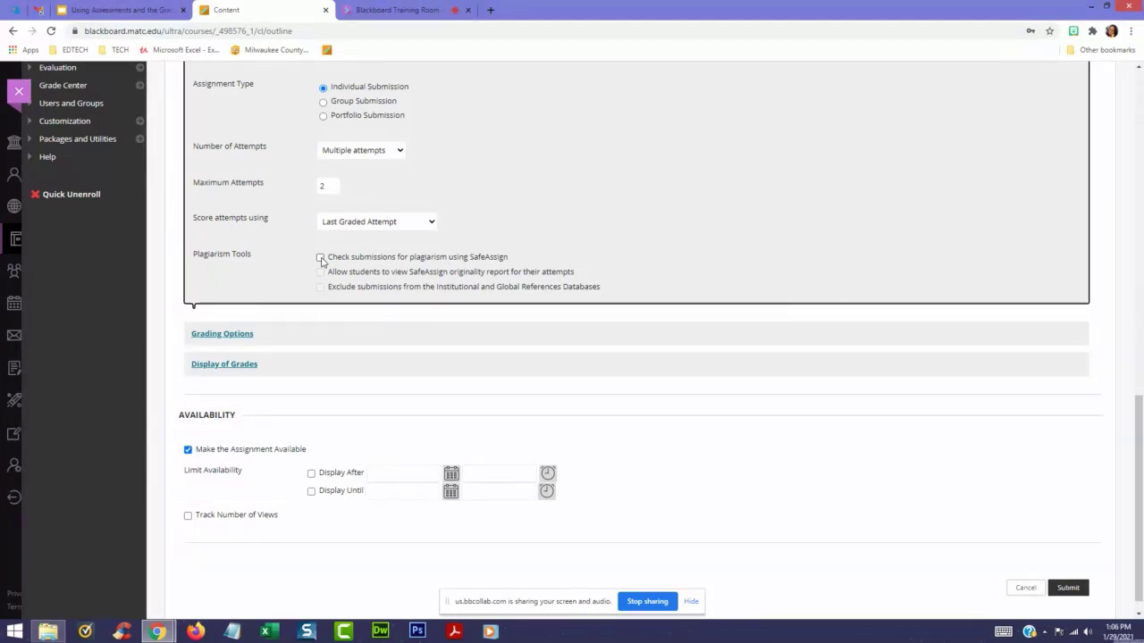
pyautogui.click(319, 259)
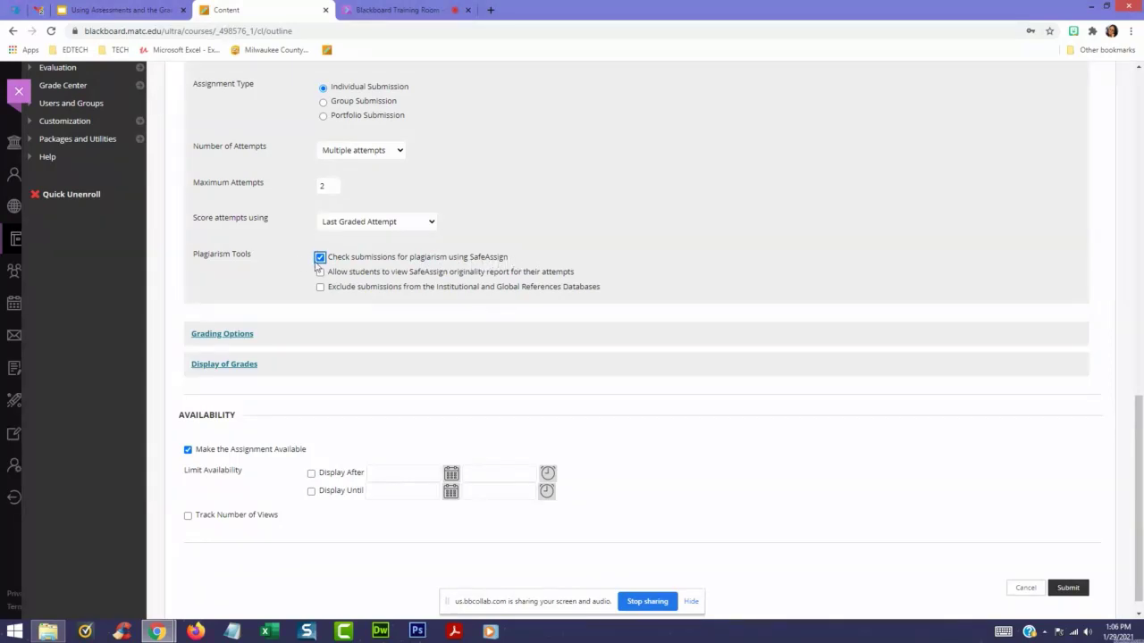
pyautogui.click(287, 277)
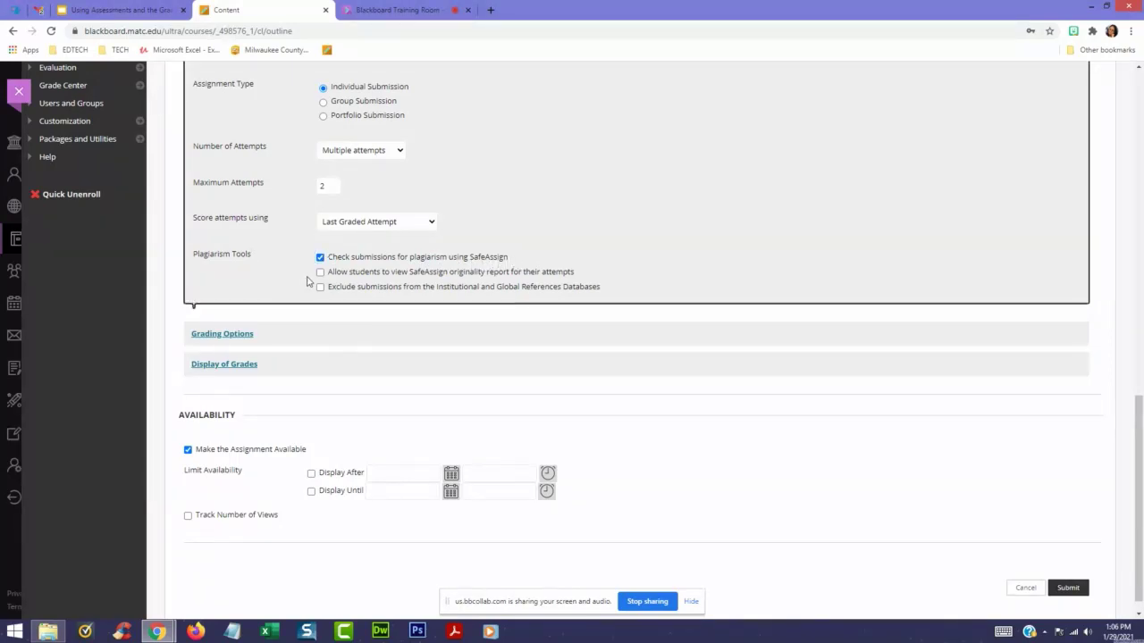
pyautogui.click(321, 273)
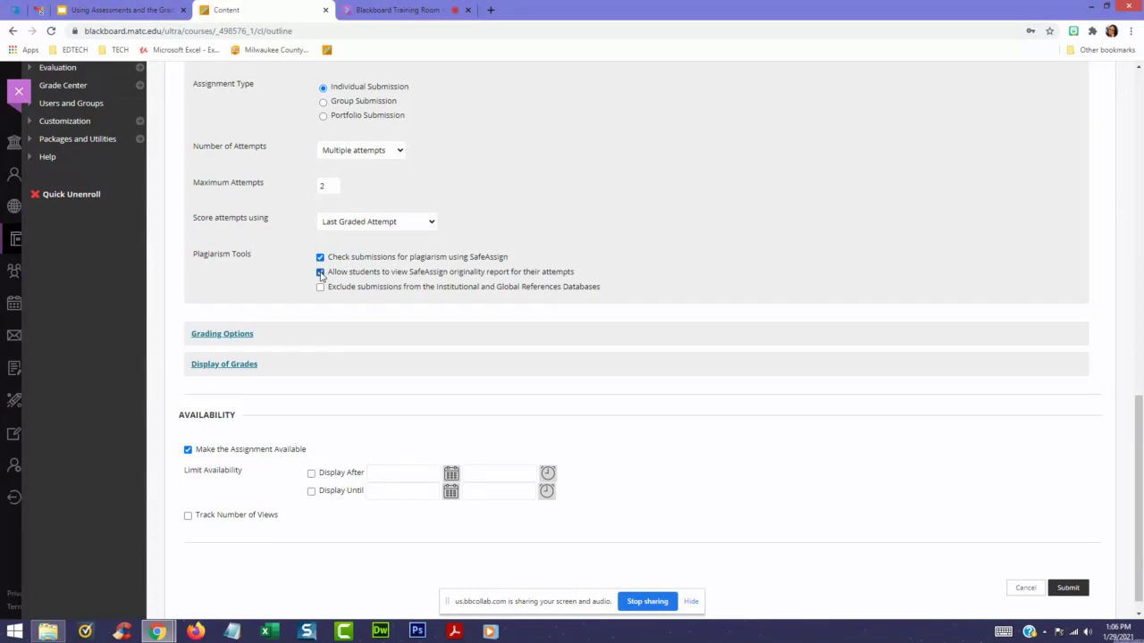
pyautogui.click(282, 278)
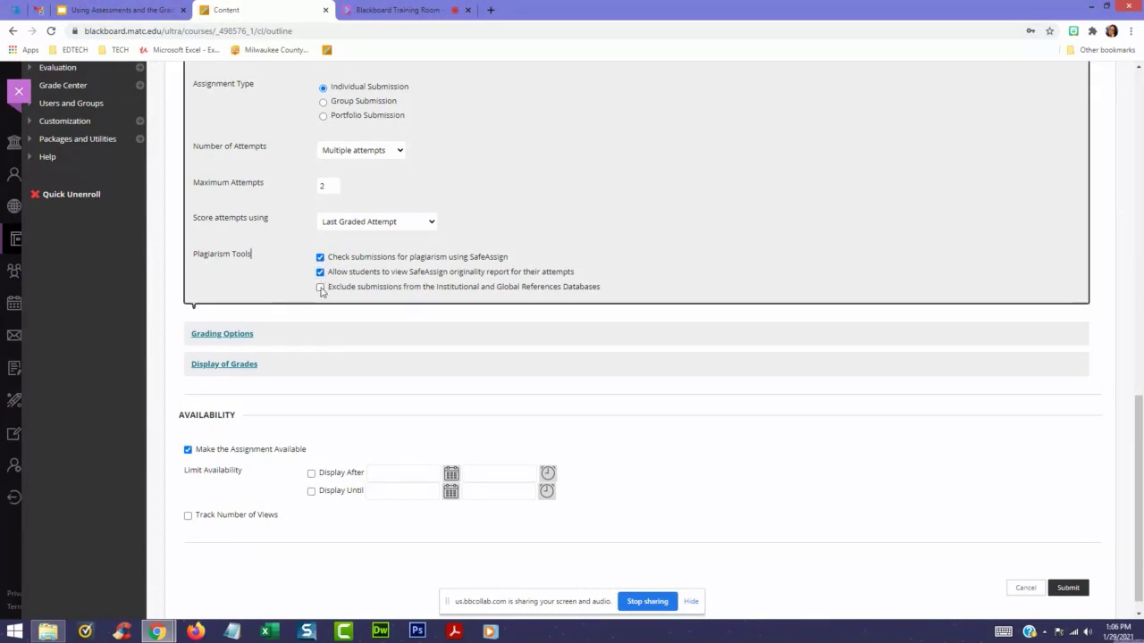
pyautogui.click(321, 288)
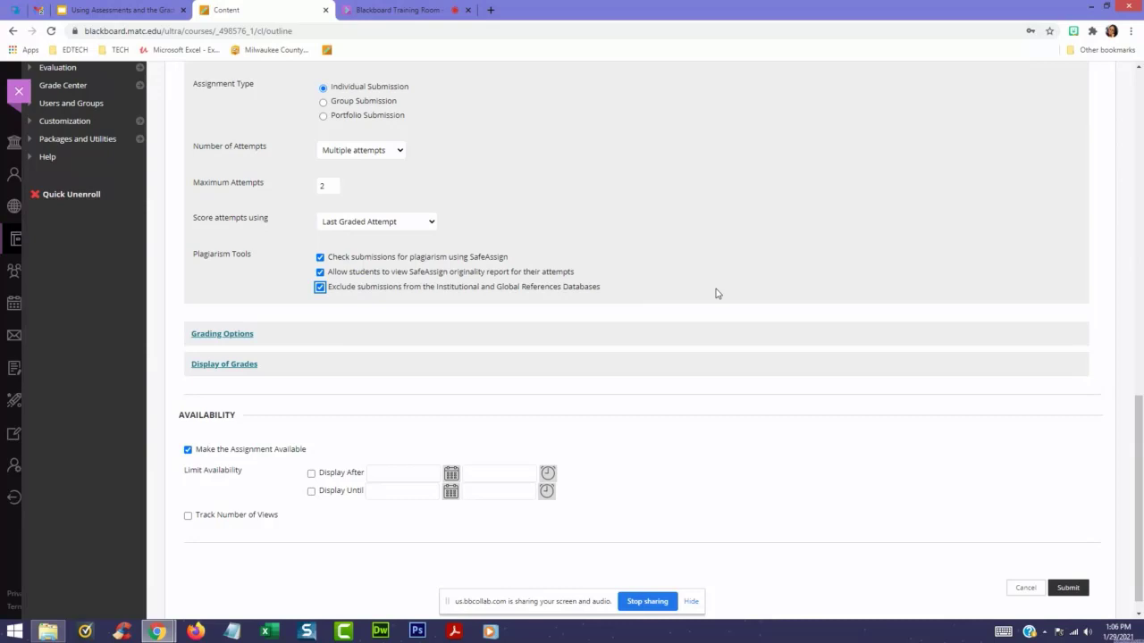
pyautogui.click(426, 293)
pyautogui.click(641, 286)
# - Review the availability settings, submit the assignment to the Week 1 folder and dismiss the success notice
pyautogui.scroll(-1, 625, 311)
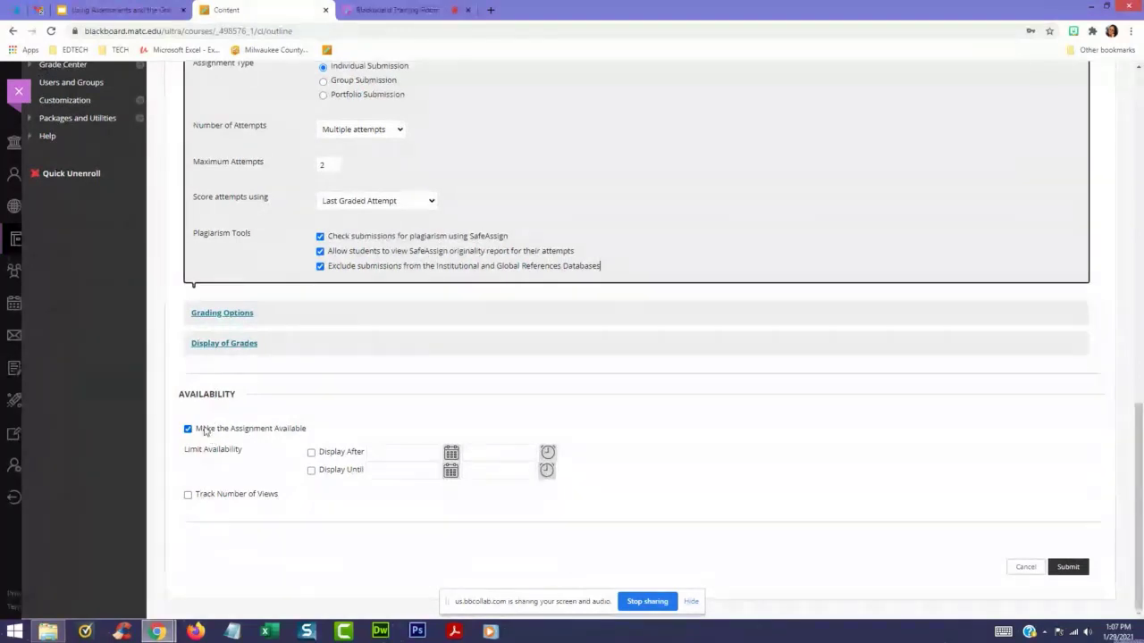
pyautogui.moveTo(180, 394); pyautogui.dragTo(247, 399)
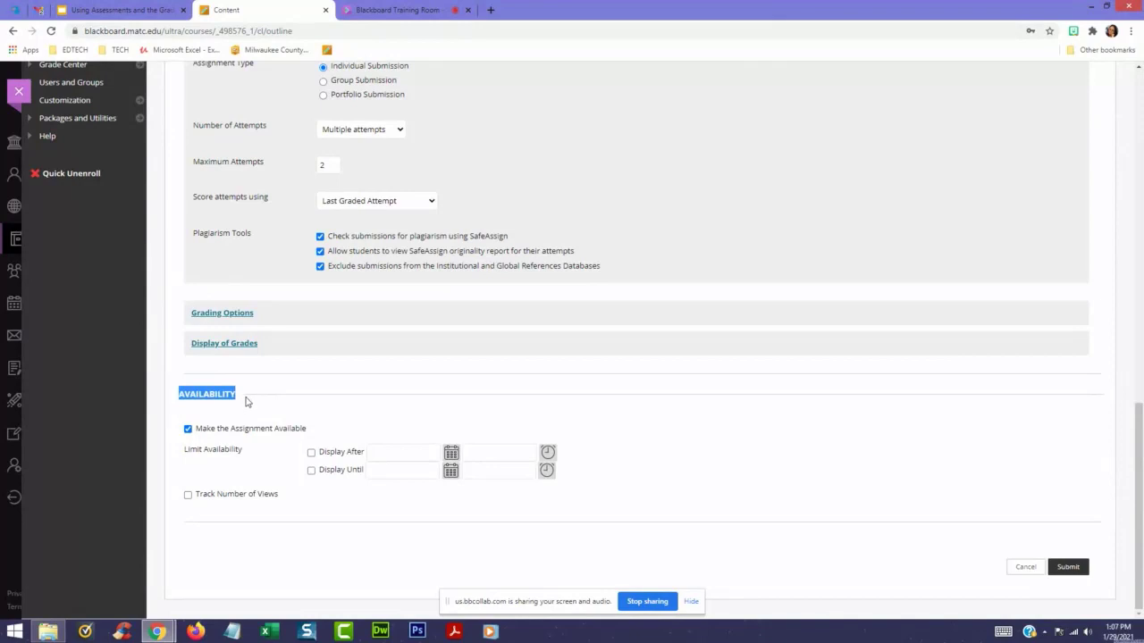
pyautogui.click(393, 426)
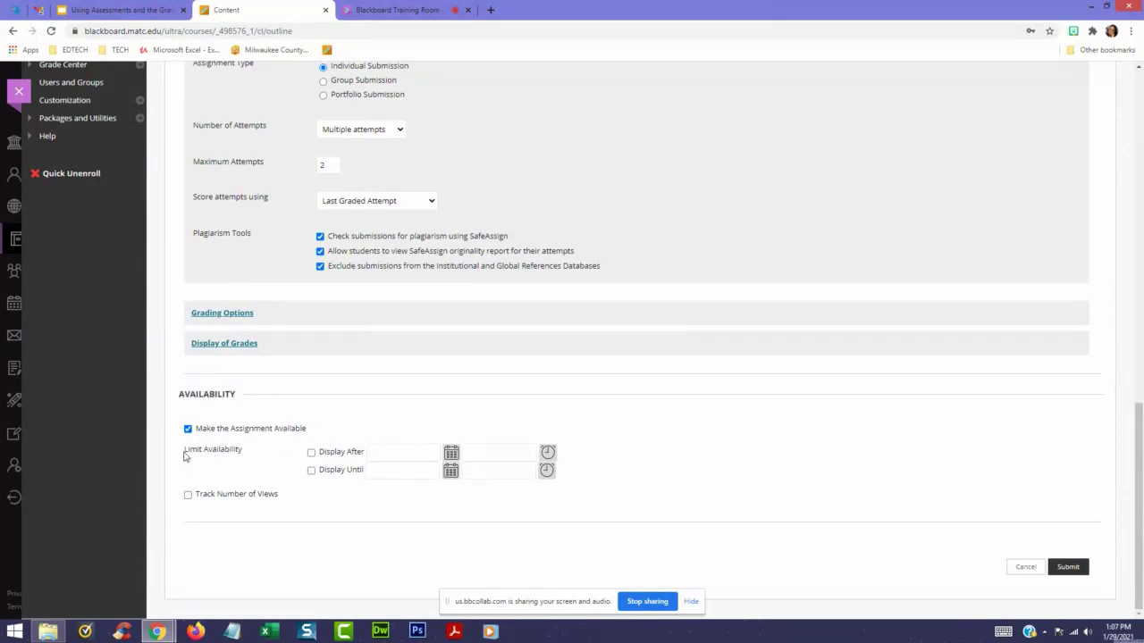
pyautogui.moveTo(185, 449); pyautogui.dragTo(321, 462)
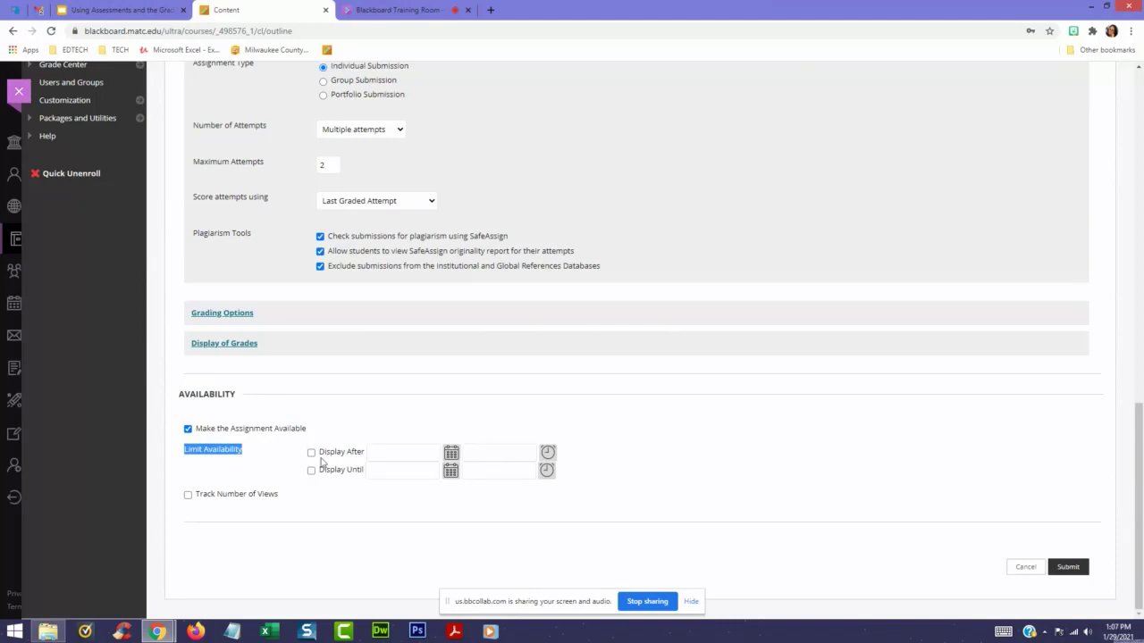
pyautogui.click(355, 491)
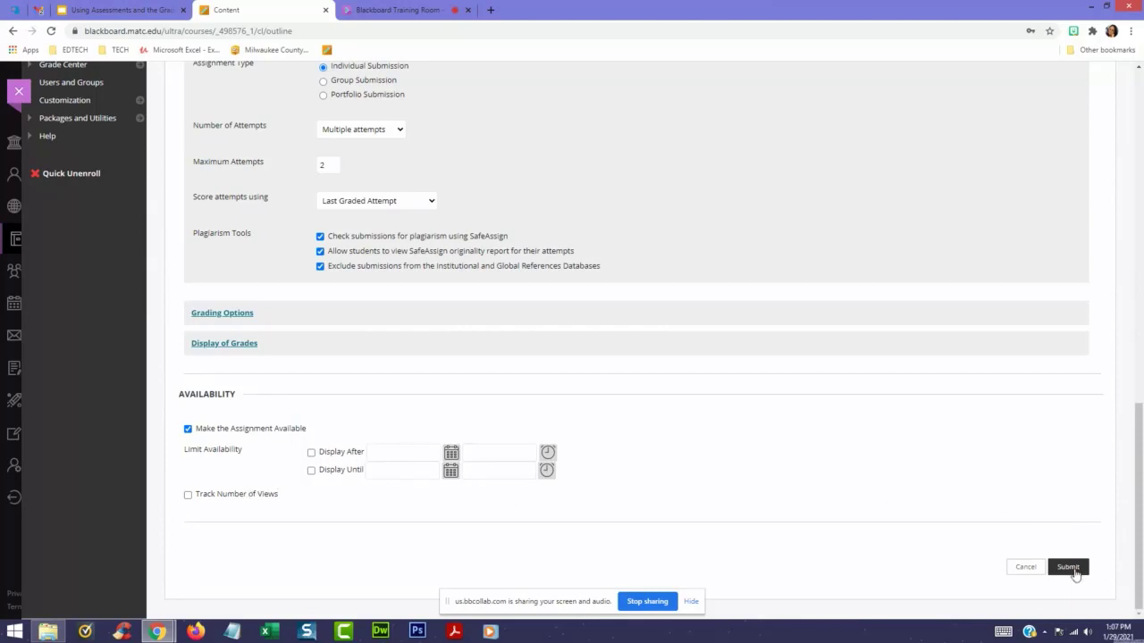
pyautogui.scroll(-2, 954, 511)
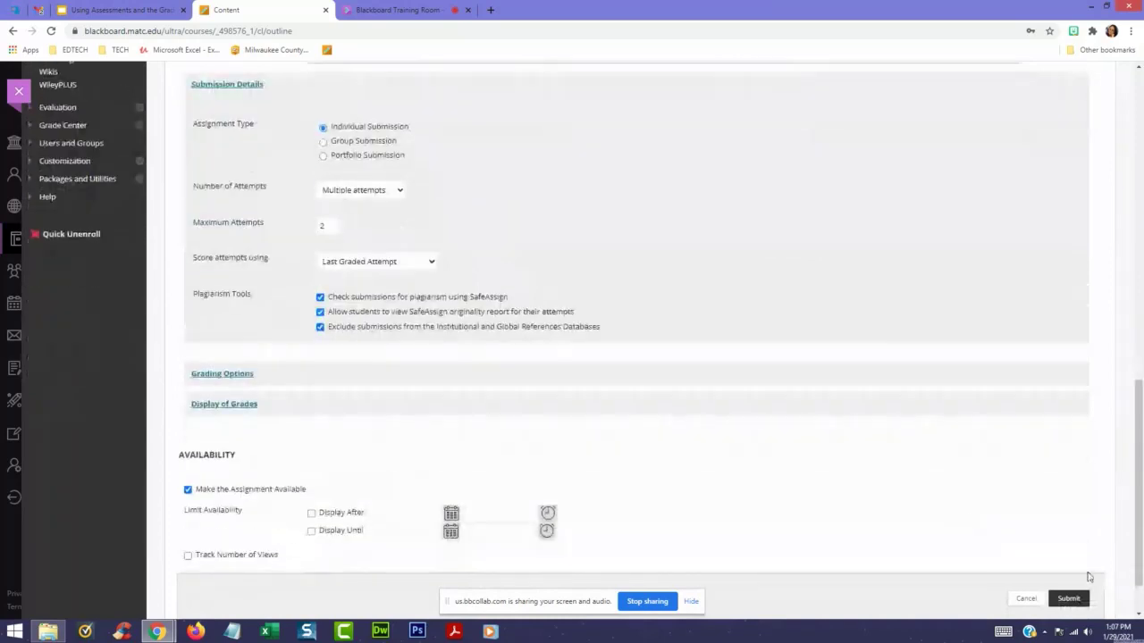
pyautogui.click(674, 371)
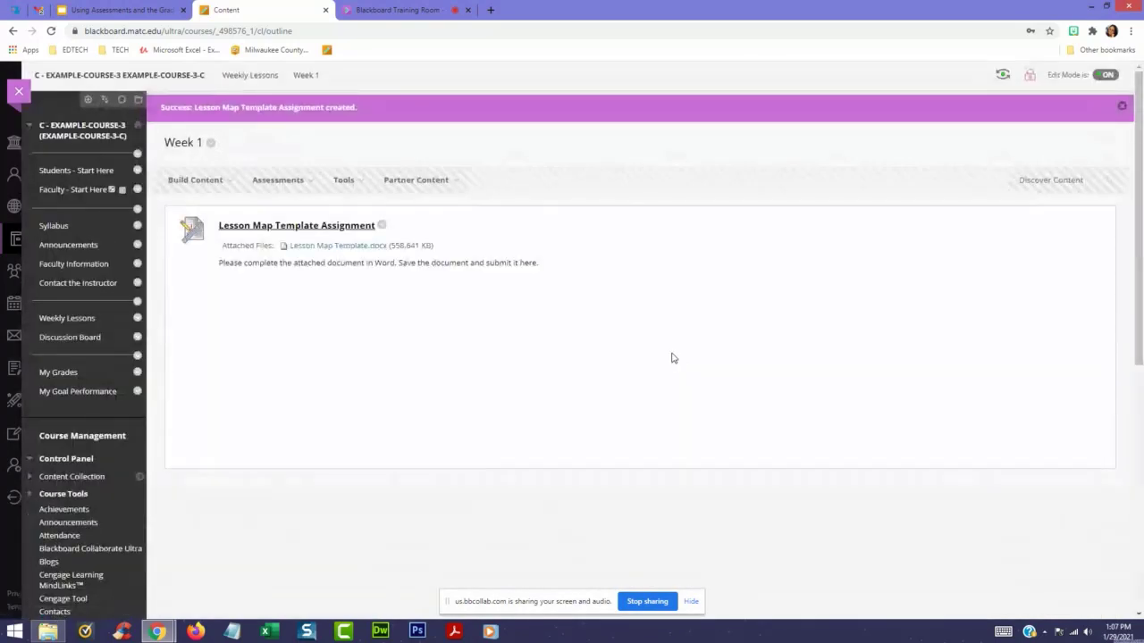
pyautogui.click(1120, 106)
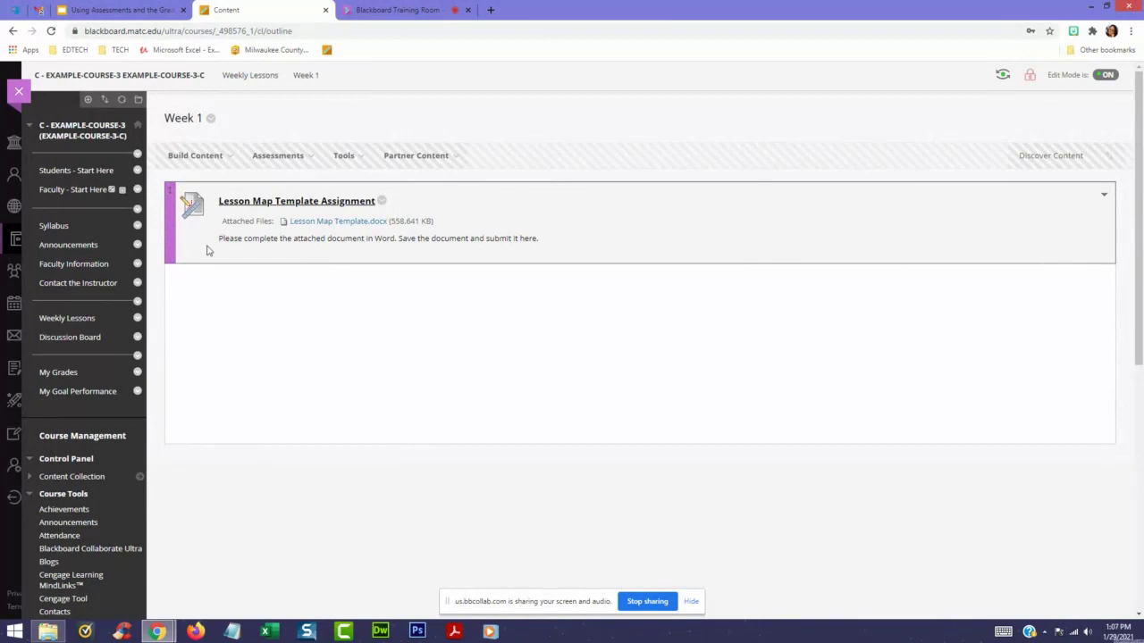
# - Preview the Lesson Map Template Assignment, dismissing the plugin error notice, and try to return to the Week 1 folder
pyautogui.click(249, 203)
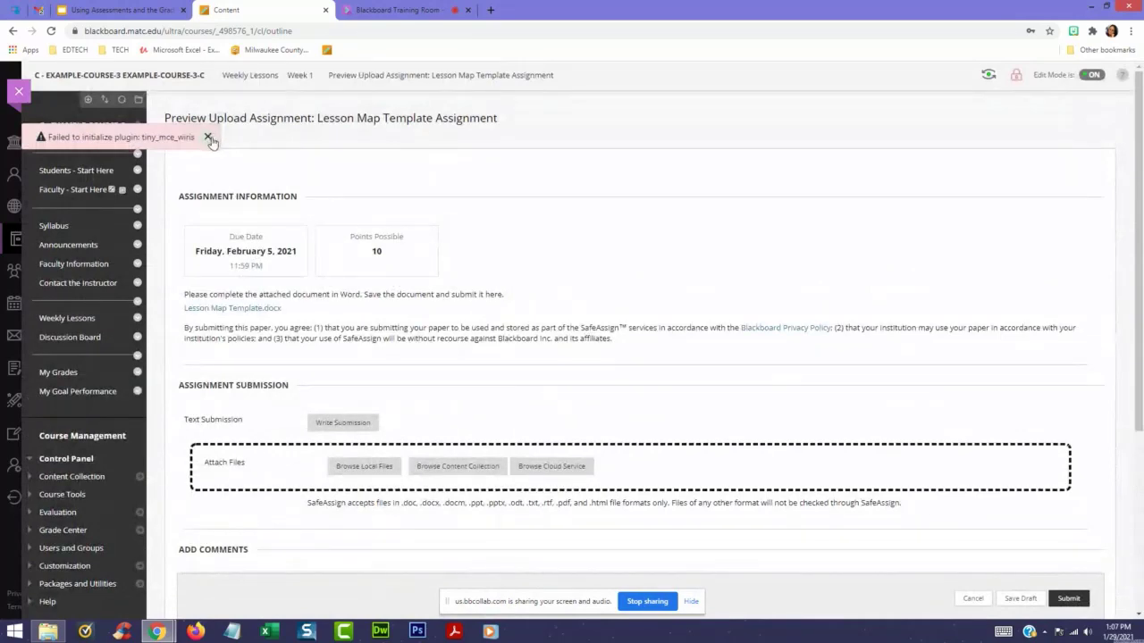
pyautogui.click(208, 138)
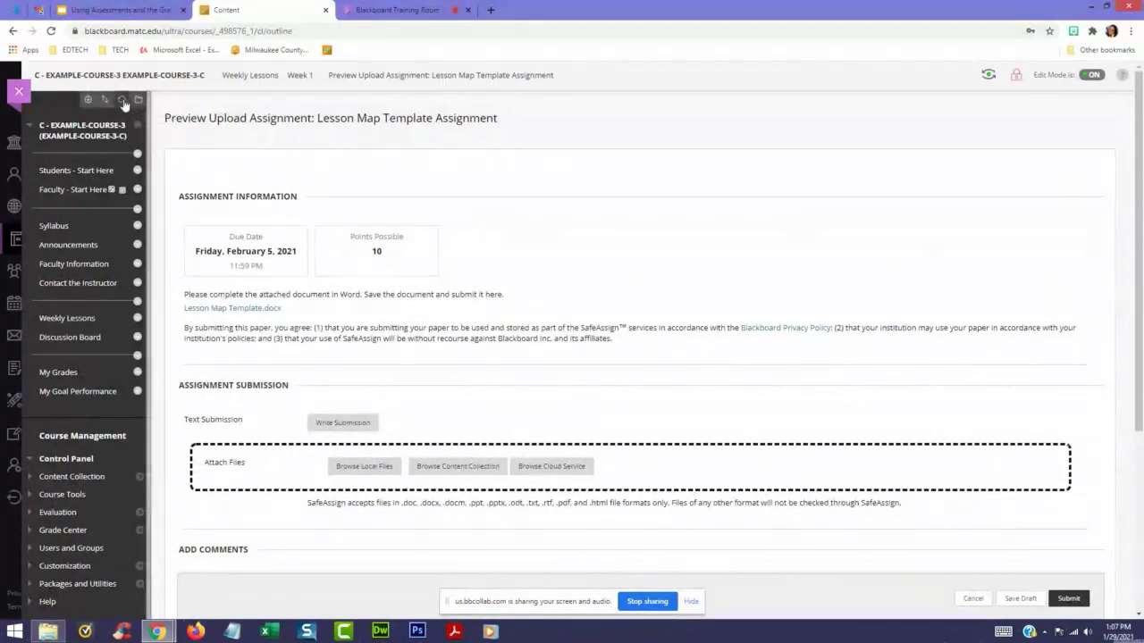
pyautogui.click(124, 101)
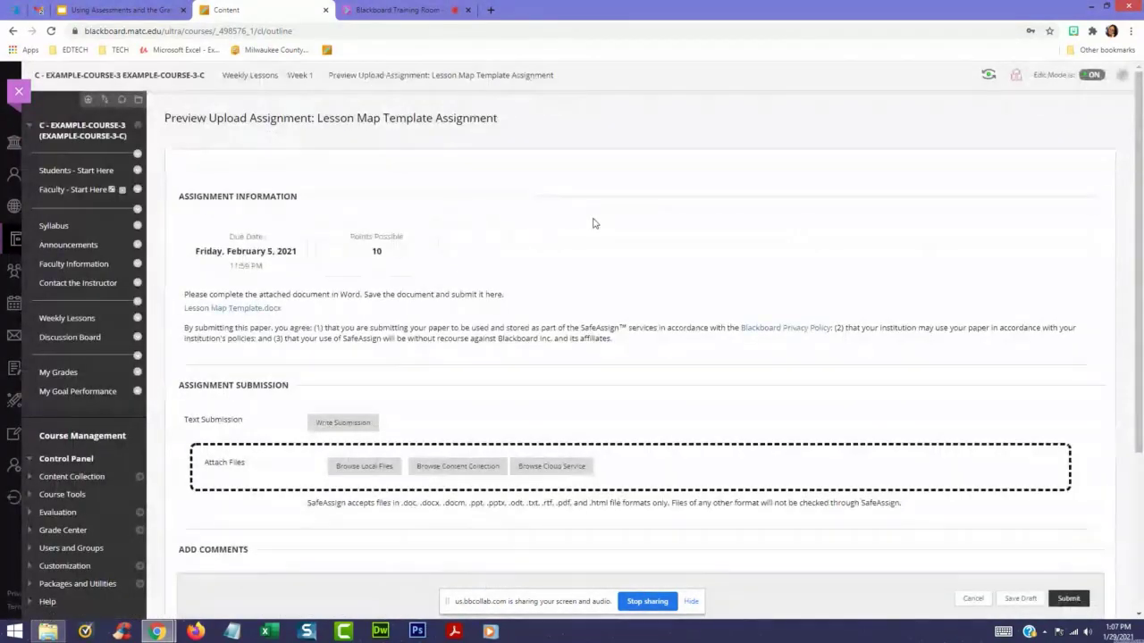
pyautogui.click(207, 76)
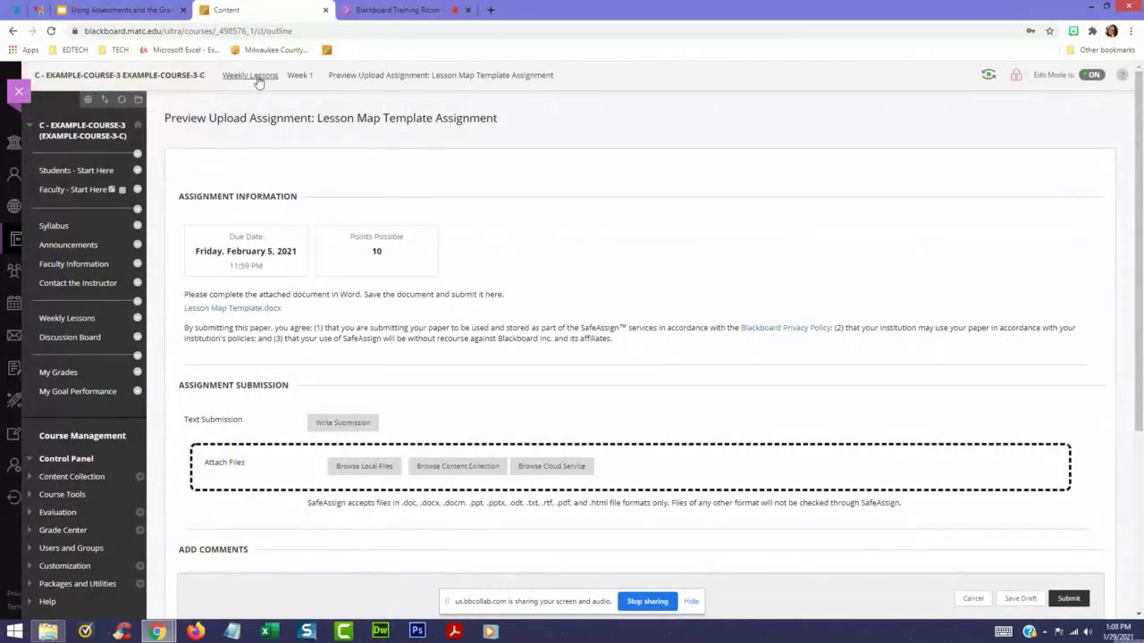
pyautogui.click(299, 75)
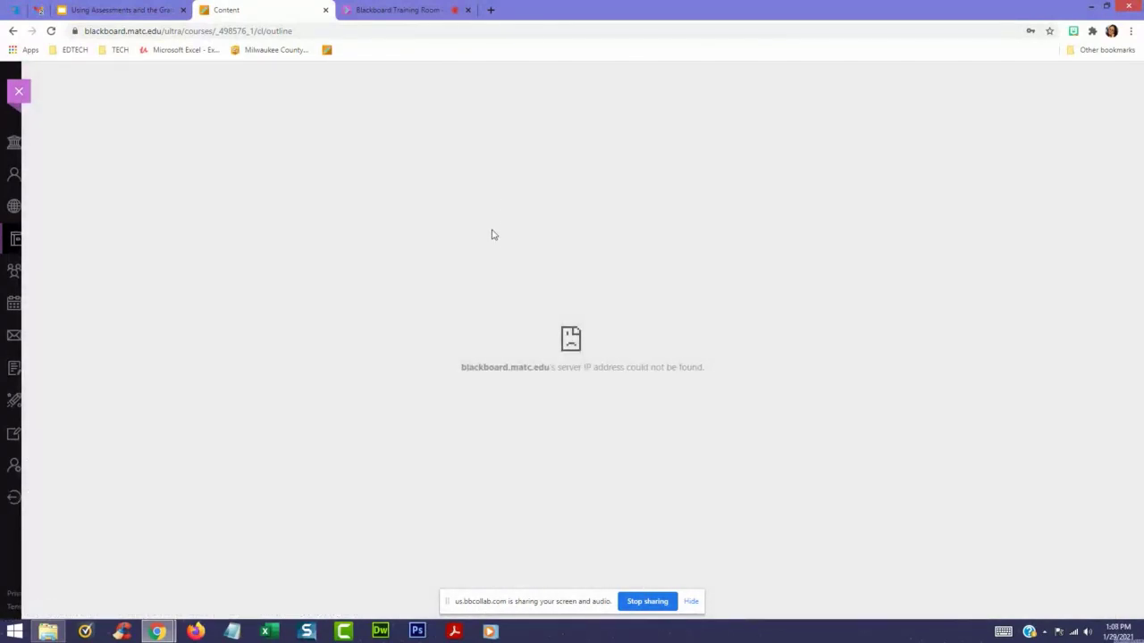
# - Close the course to return to the course list and switch to the Blackboard Training Room session
pyautogui.click(19, 91)
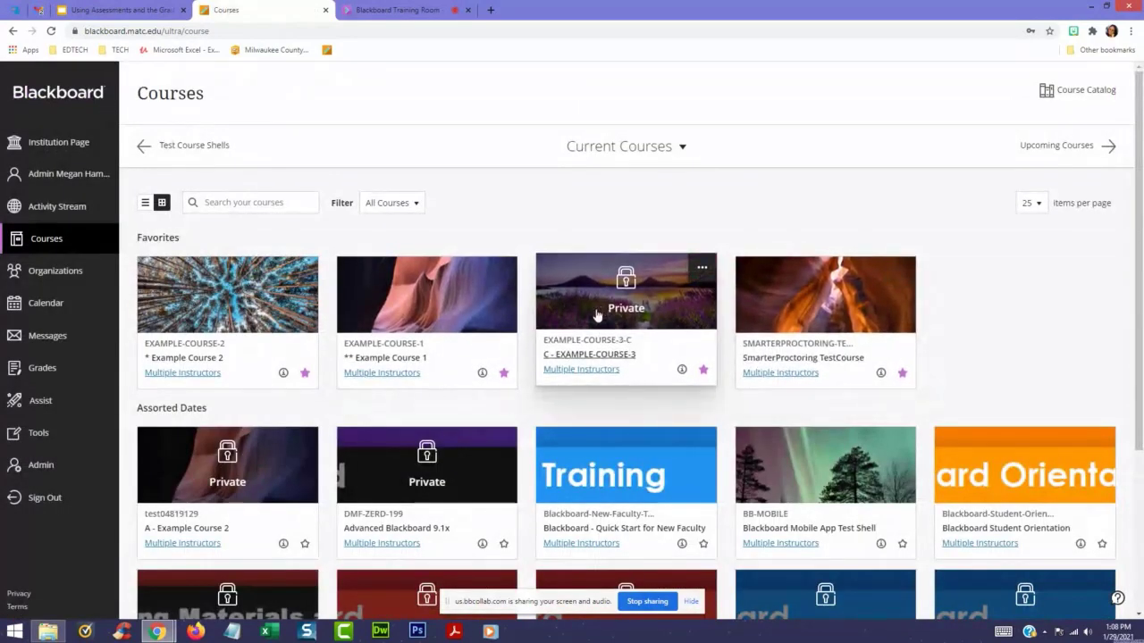
pyautogui.click(372, 11)
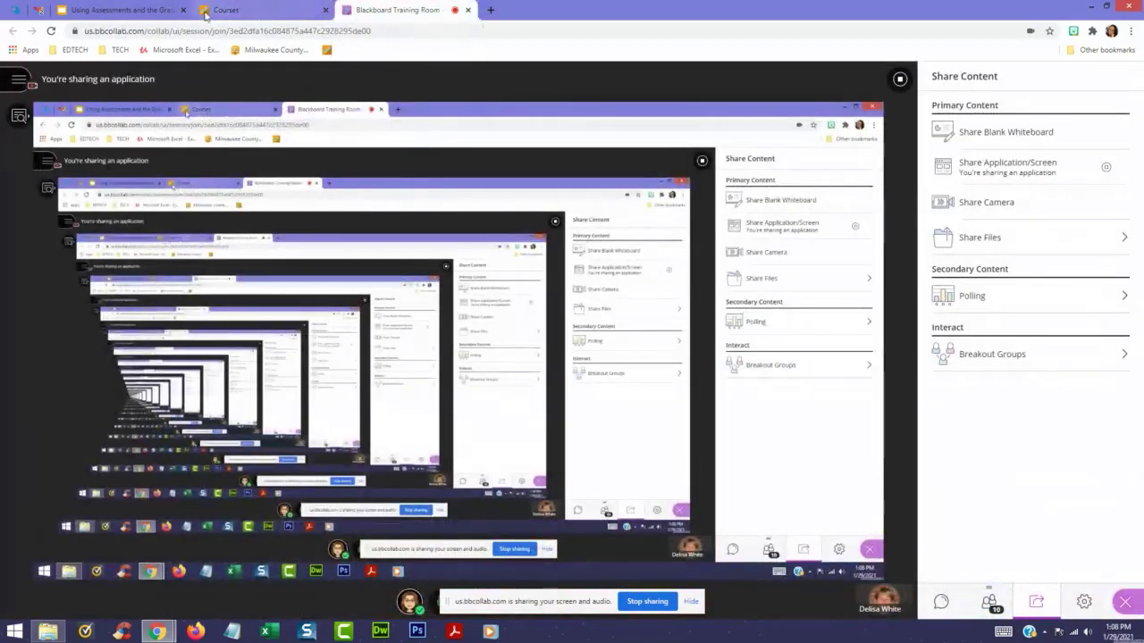
# - Return to the course list, try to open C - EXAMPLE-COURSE-3 and reload the page
pyautogui.click(205, 12)
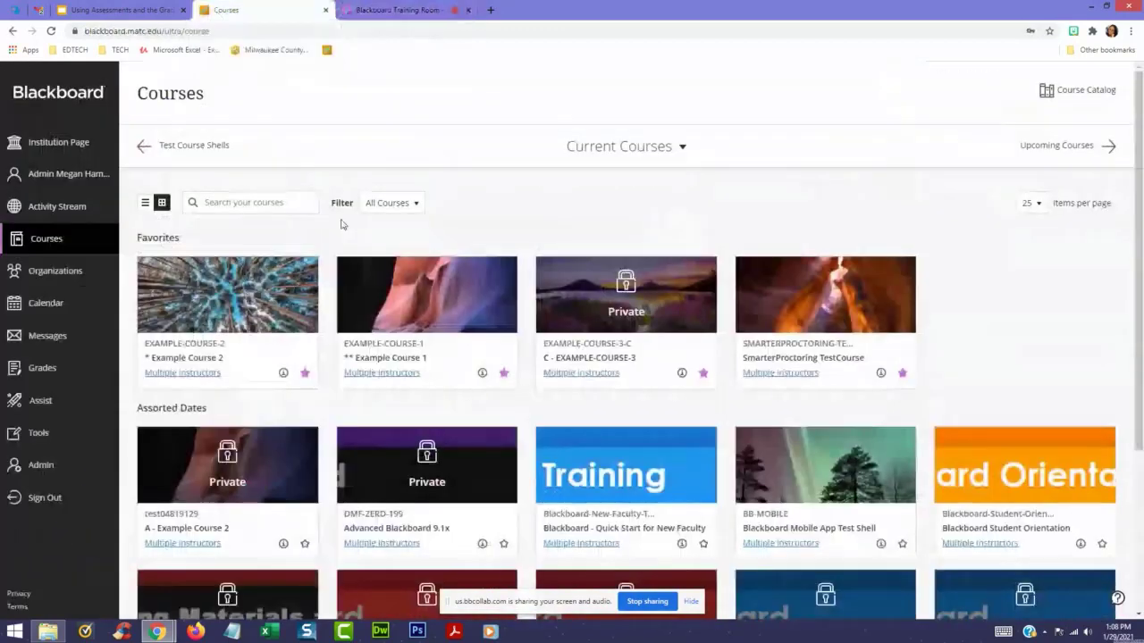
pyautogui.click(598, 356)
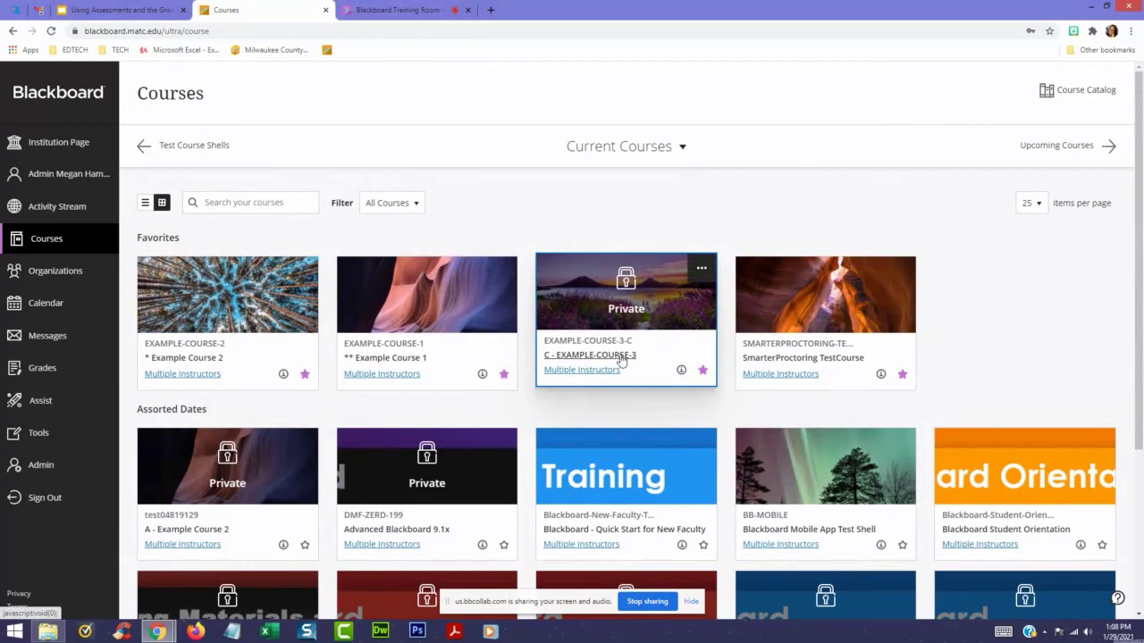
pyautogui.click(51, 32)
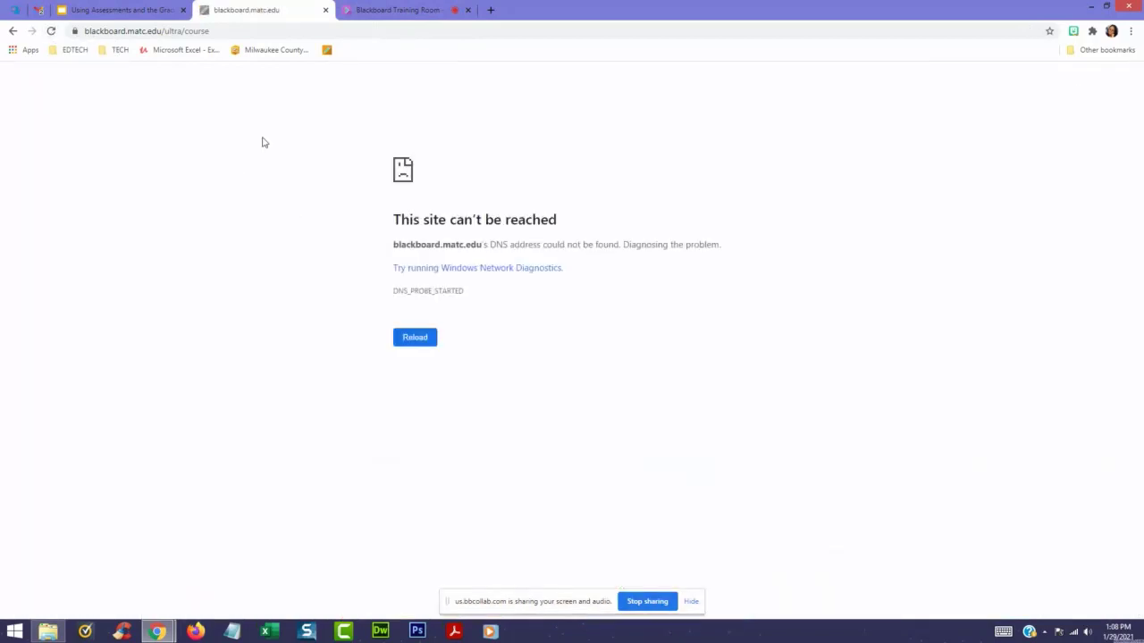
# - Try to load Blackboard from its base address by removing ultra/course from the page URL
pyautogui.click(181, 32)
pyautogui.click(167, 31)
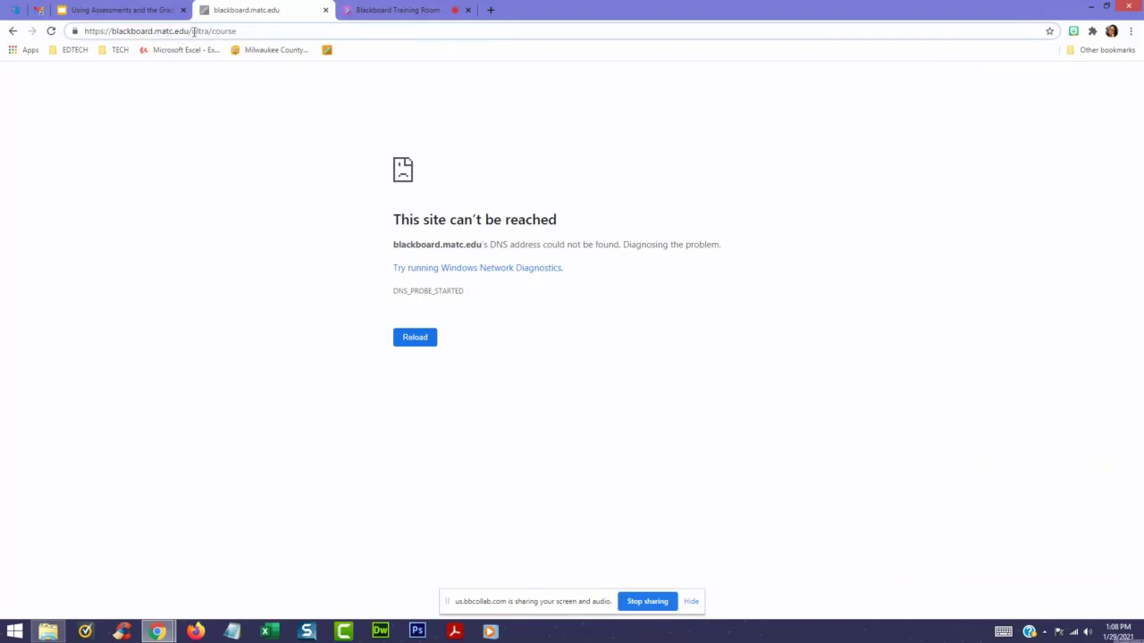
pyautogui.moveTo(193, 31); pyautogui.dragTo(297, 34)
pyautogui.press('BackSpace')
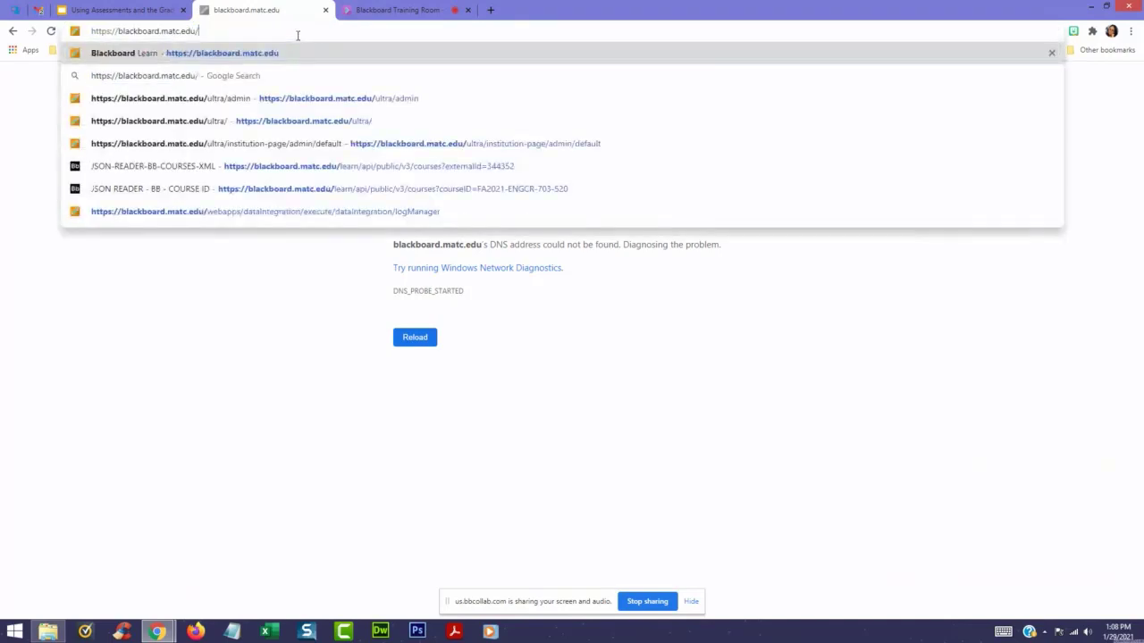
pyautogui.press('Return')
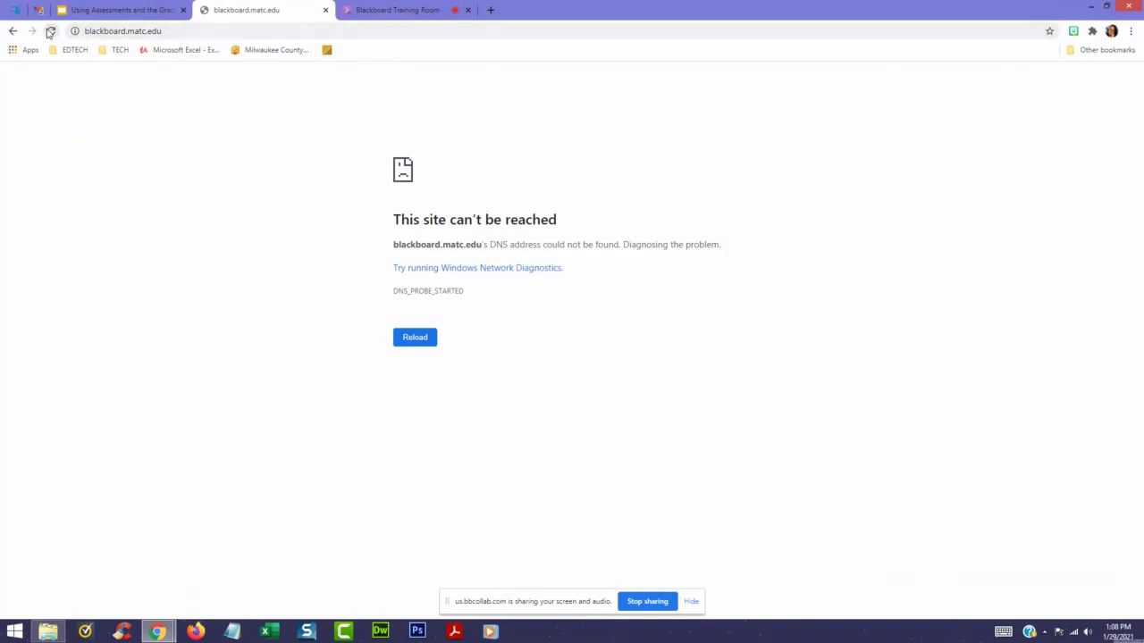
# - Try to load the test site at matc-test.blackboard.com and switch back to the Blackboard Training Room session
pyautogui.click(274, 31)
pyautogui.write('m')
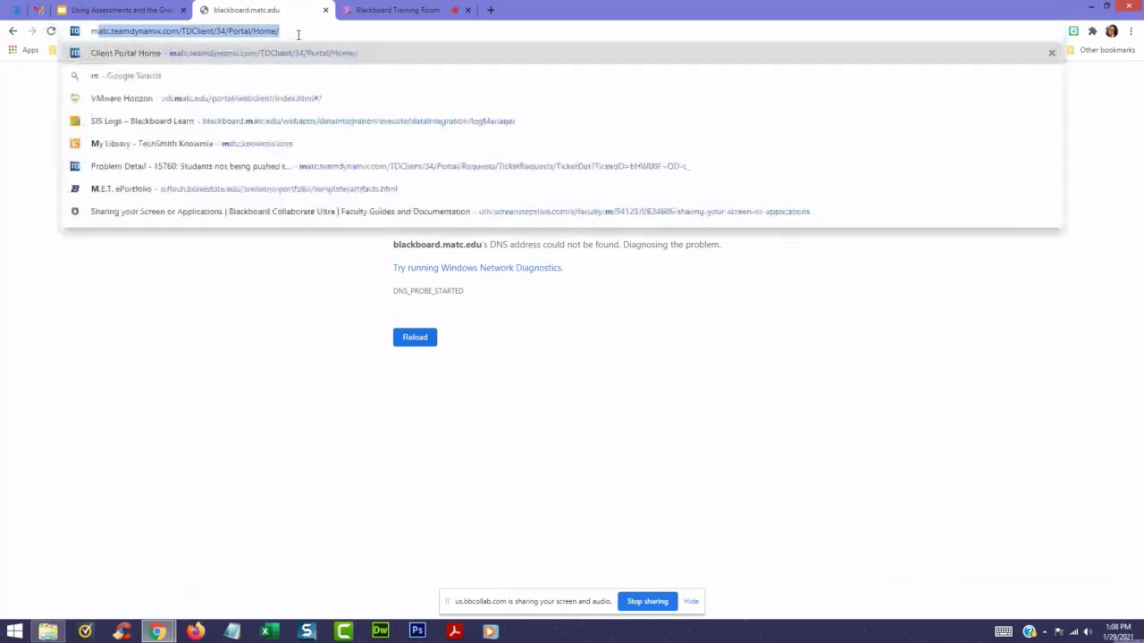
pyautogui.write('atc-test.bla')
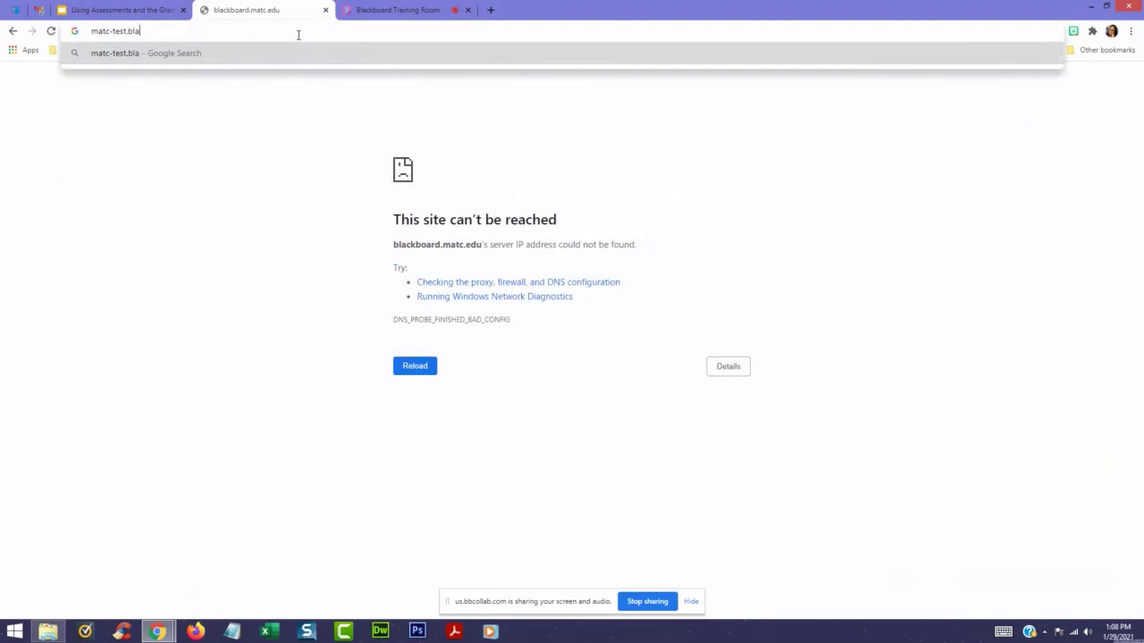
pyautogui.write('ckboard.com')
pyautogui.press('Return')
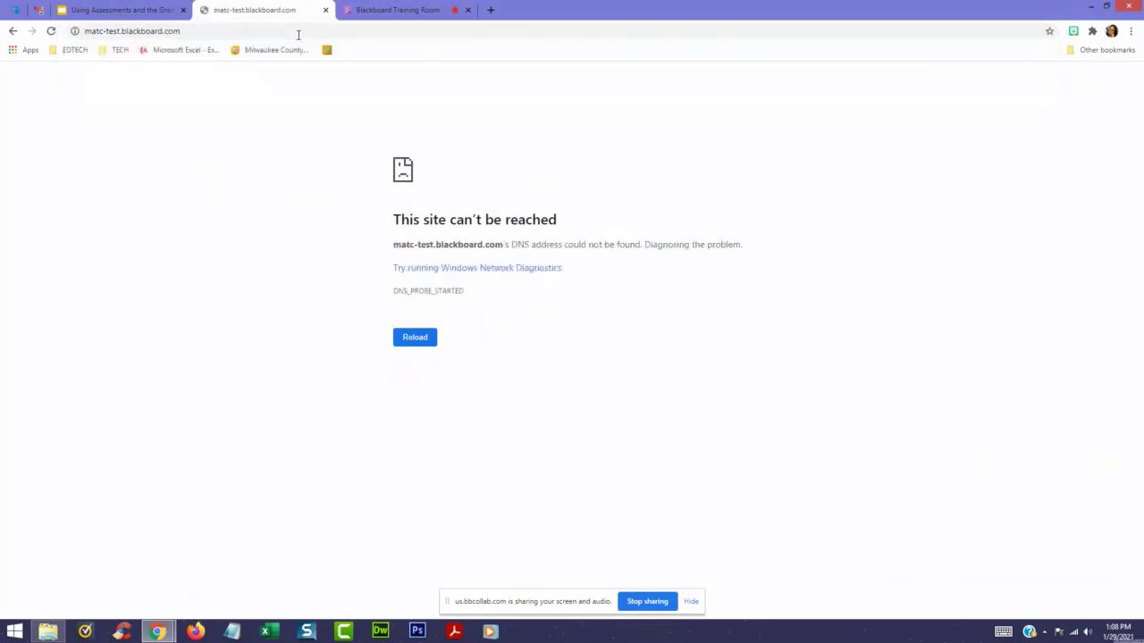
pyautogui.click(203, 32)
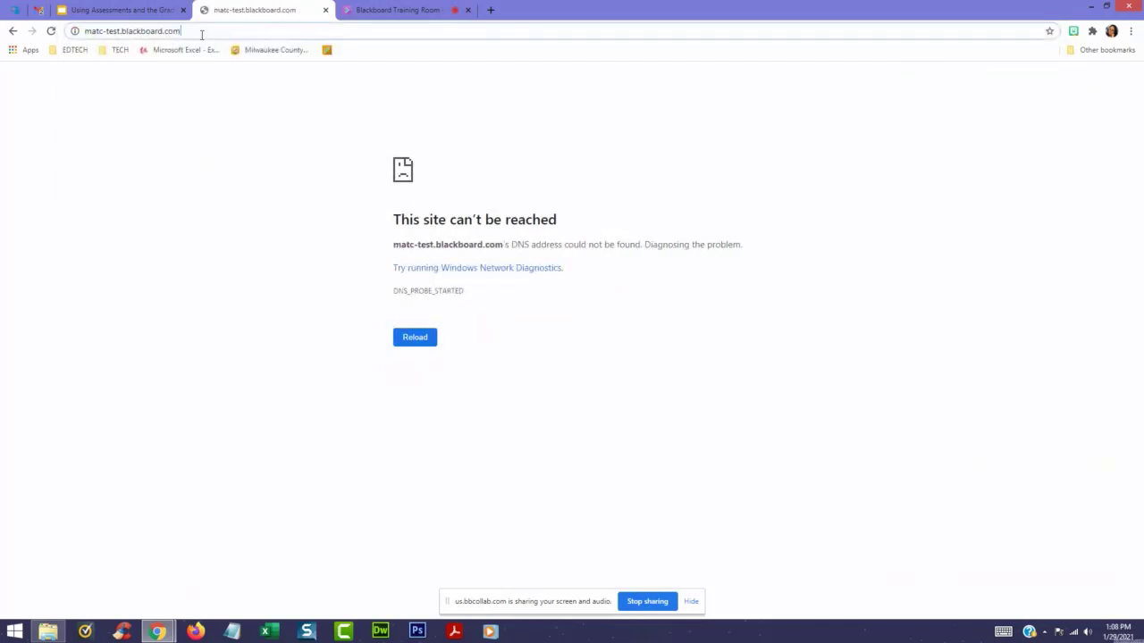
pyautogui.click(366, 10)
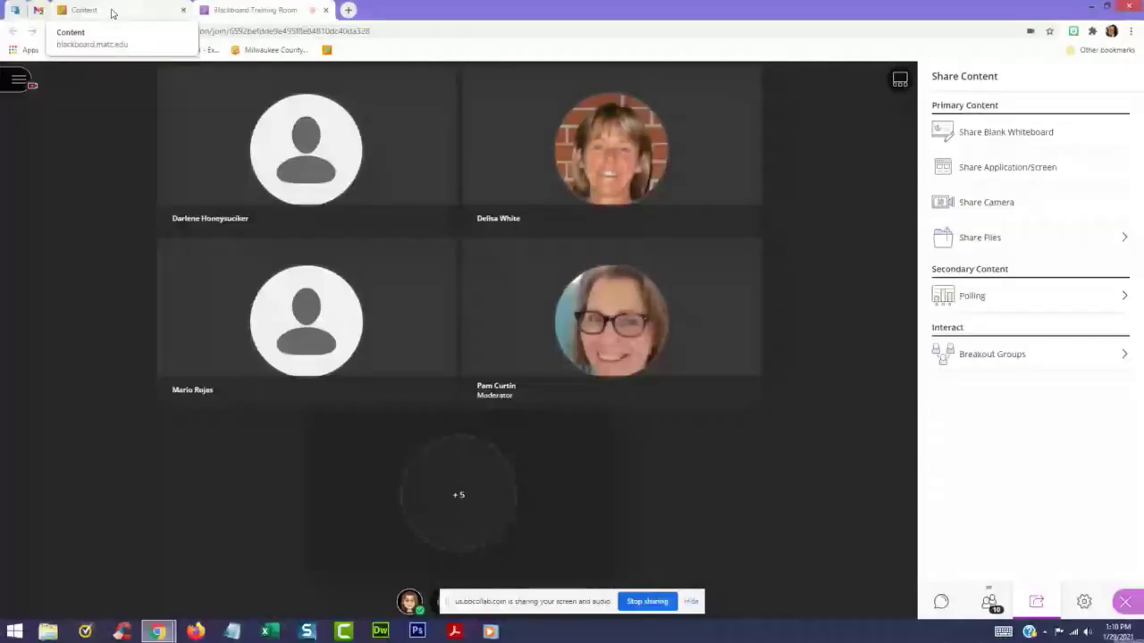
# - Switch to the Emergency Blackboard Training Coordination Site, close the training room's session details and close the organization
pyautogui.click(112, 12)
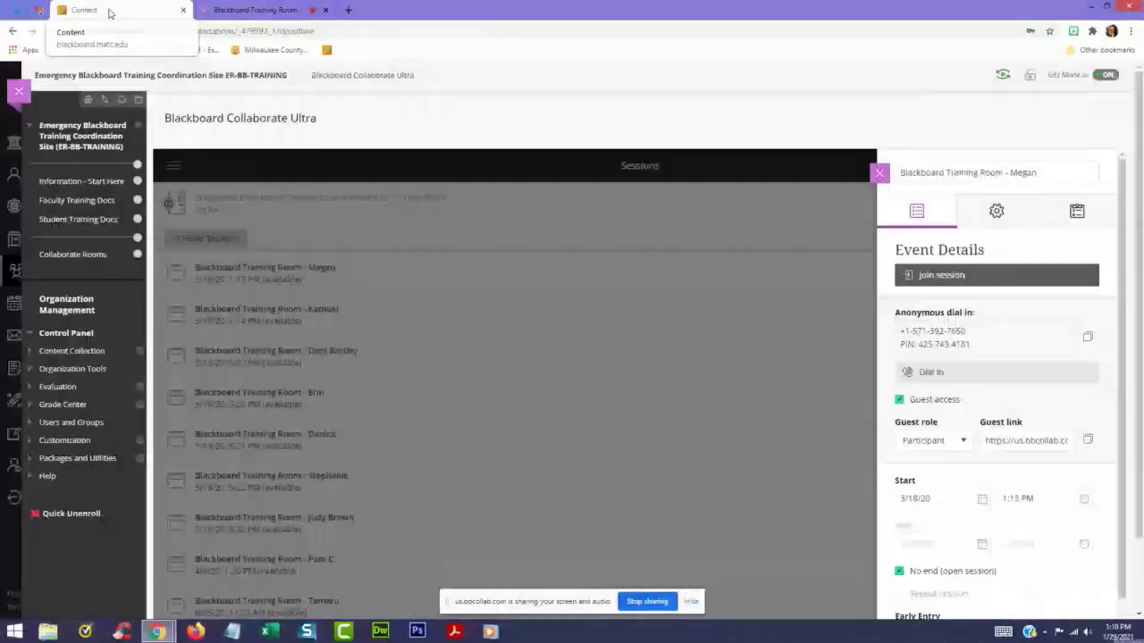
pyautogui.click(880, 176)
pyautogui.click(18, 90)
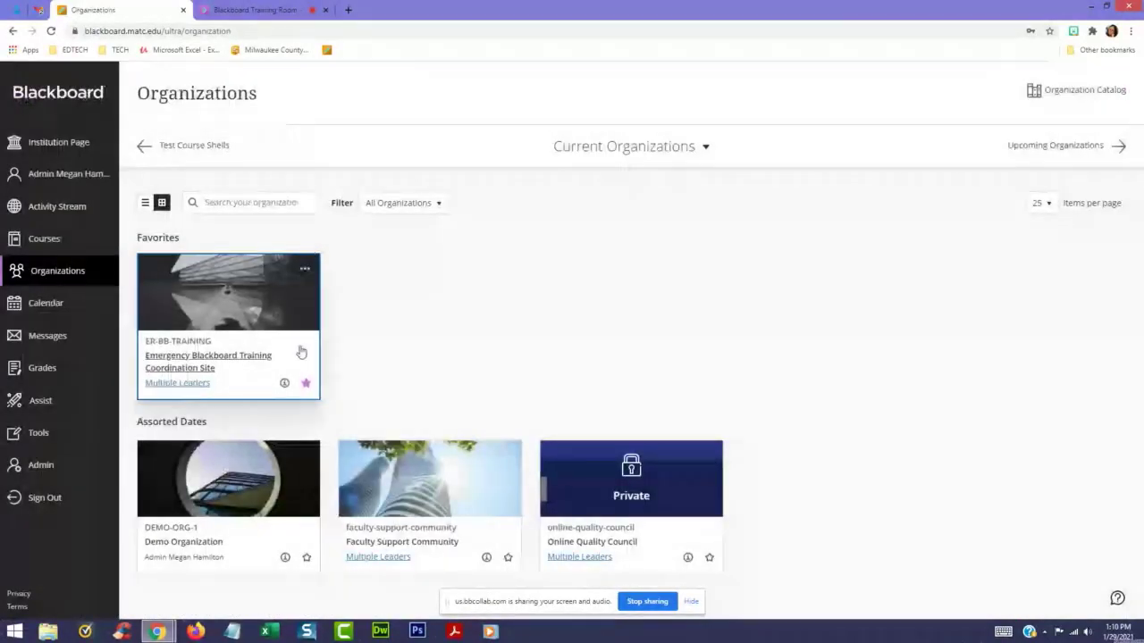
# - Open C - EXAMPLE-COURSE-3 from the course list and go to the Week 1 folder in Weekly Lessons
pyautogui.click(52, 243)
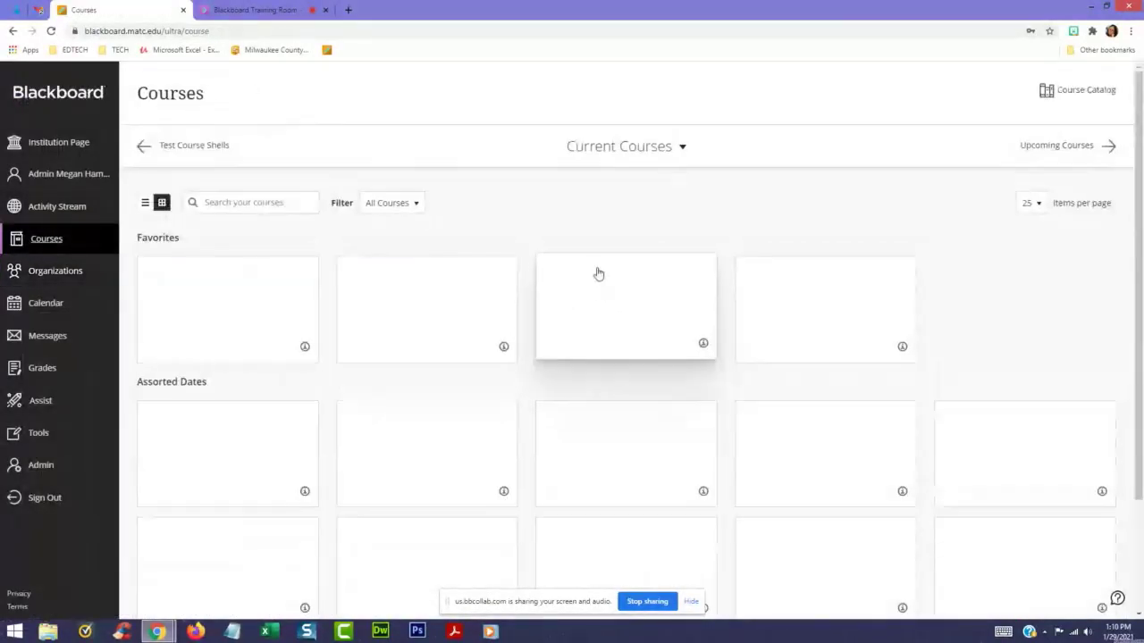
pyautogui.click(589, 315)
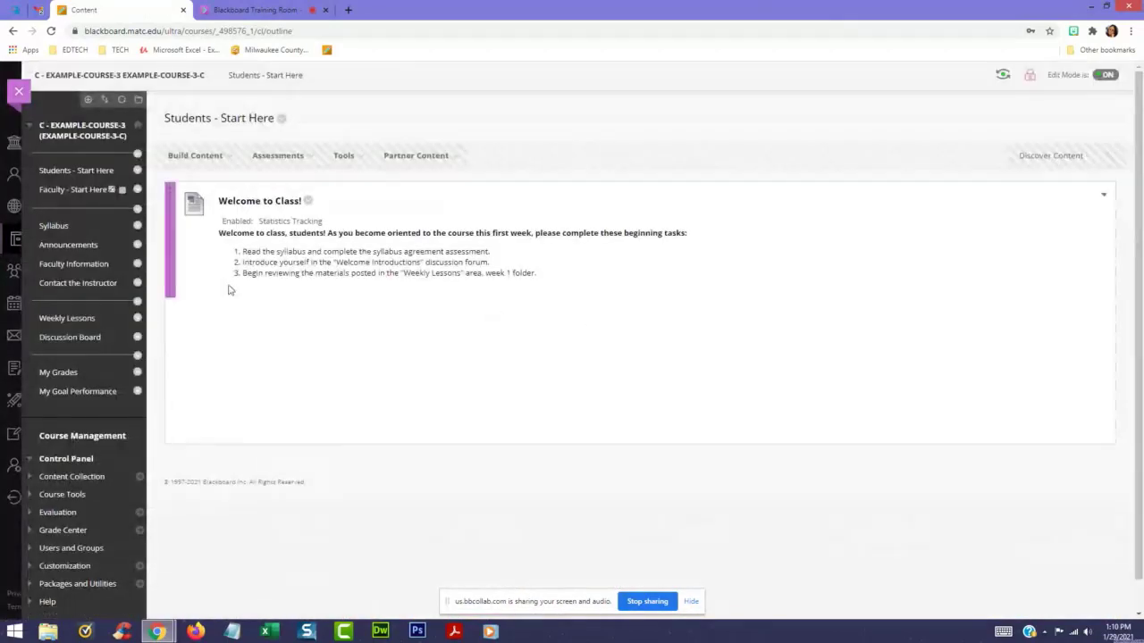
pyautogui.click(66, 318)
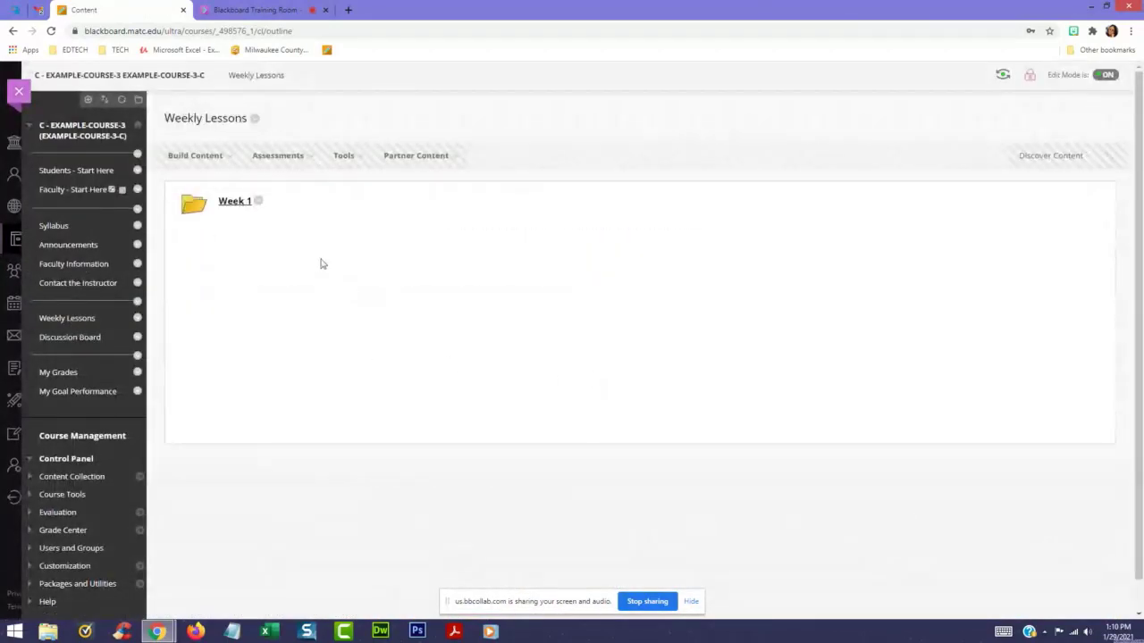
pyautogui.click(236, 202)
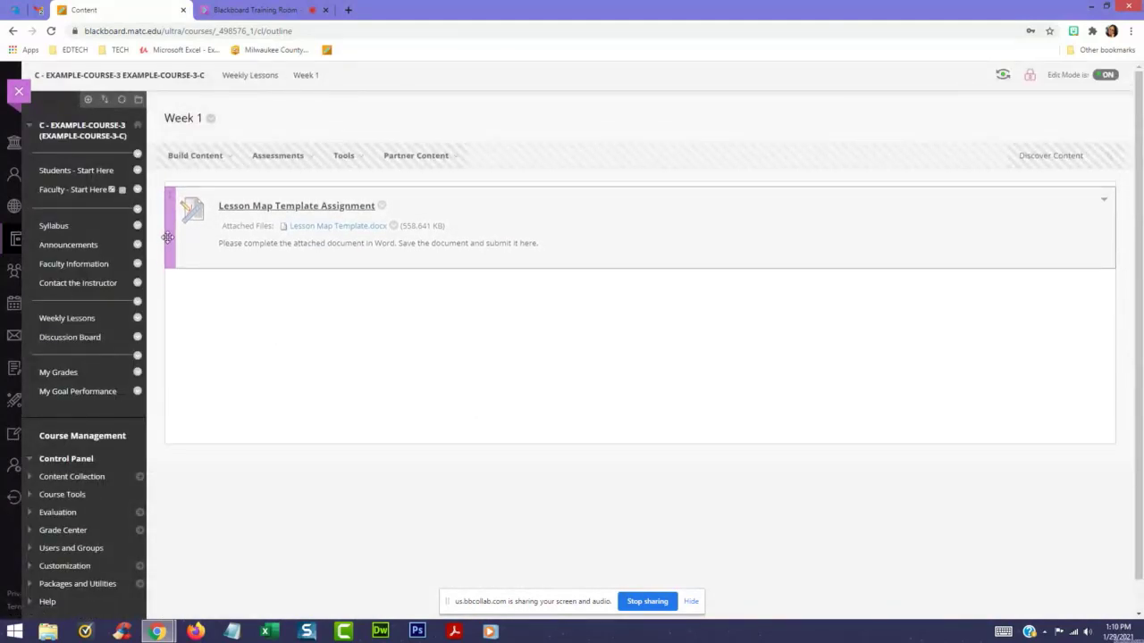
# - Preview the Lesson Map Template Assignment's information and submission options, and return to the Week 1 folder
pyautogui.click(266, 207)
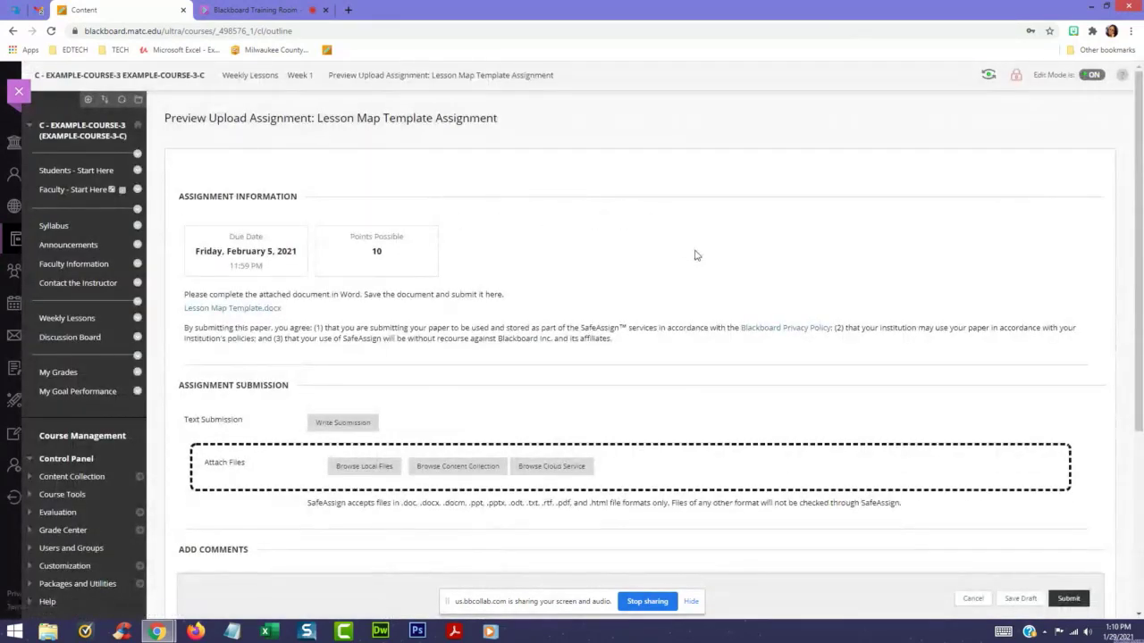
pyautogui.scroll(-1, 694, 253)
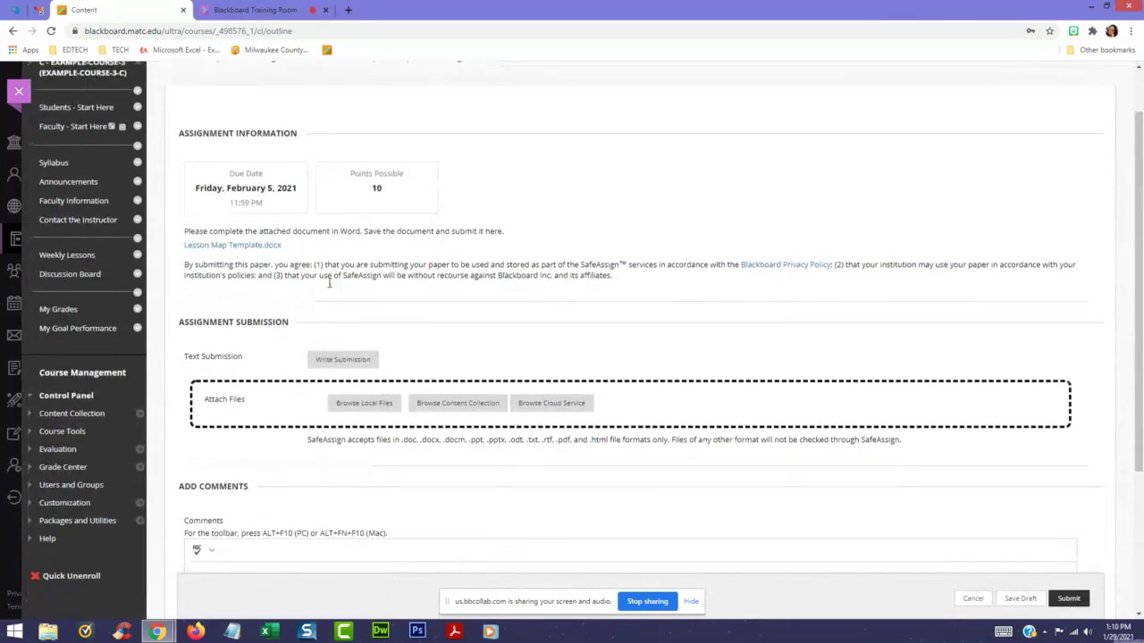
pyautogui.scroll(-1, 242, 286)
pyautogui.scroll(2, 268, 276)
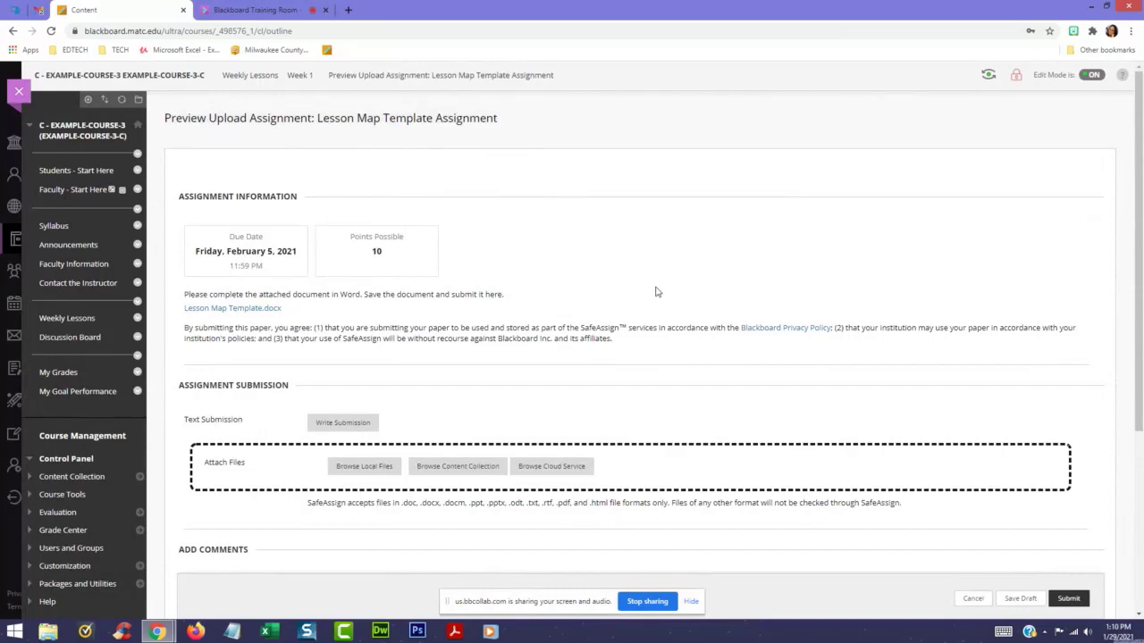
pyautogui.click(67, 319)
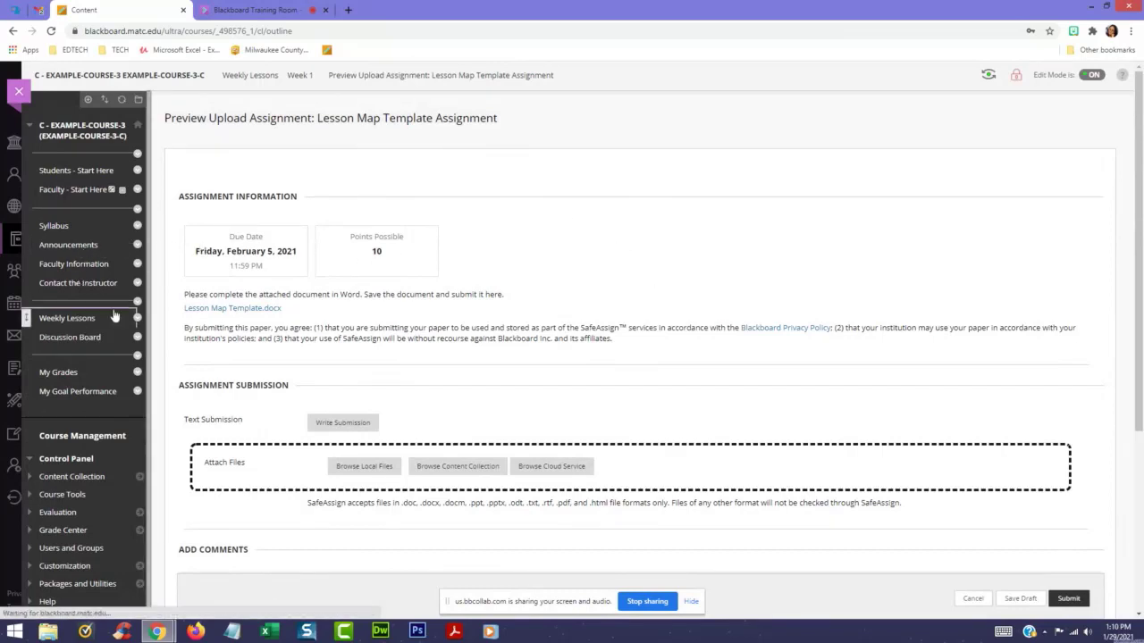
pyautogui.click(238, 204)
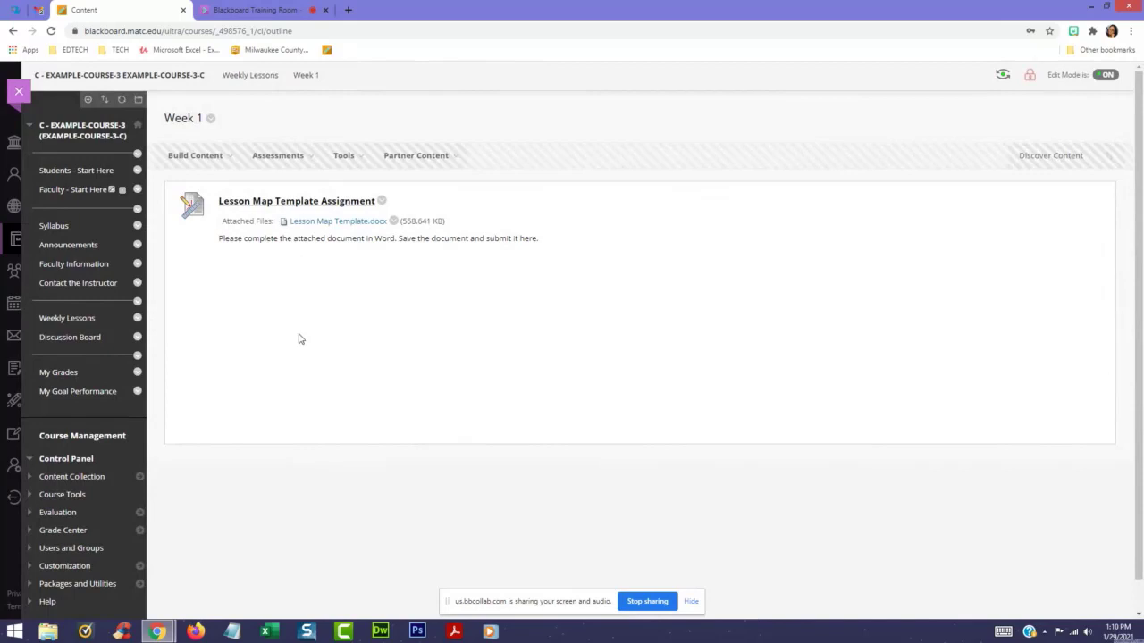
# - Open the Full Grade Center to view the assignment's column and switch to the Blackboard Training Room session
pyautogui.scroll(-1, 268, 384)
pyautogui.click(63, 496)
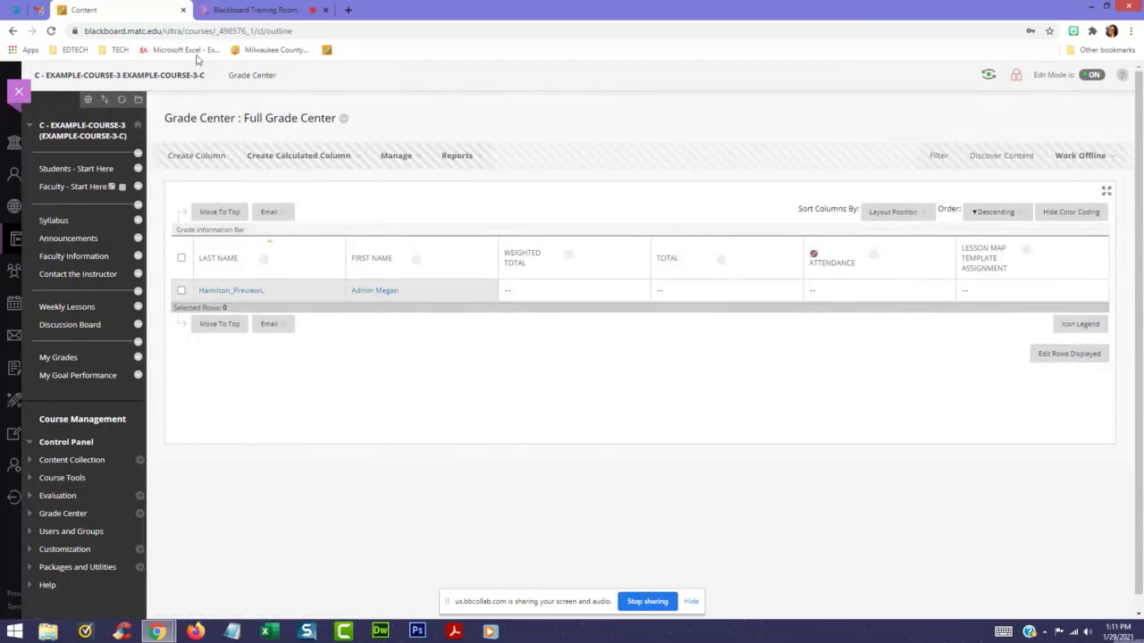
pyautogui.click(230, 11)
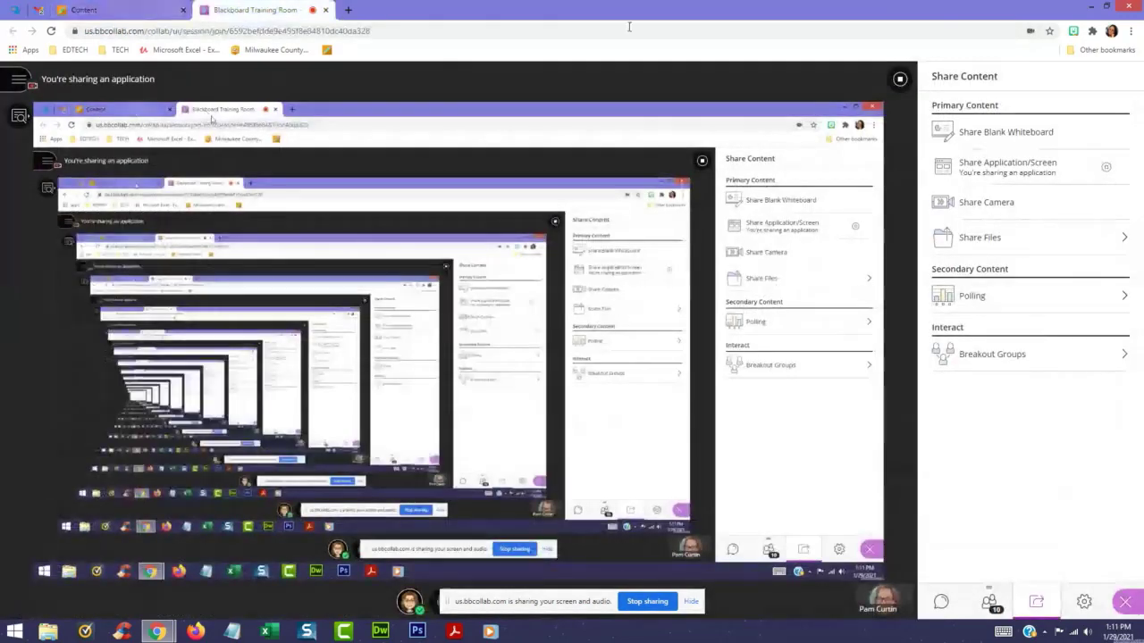
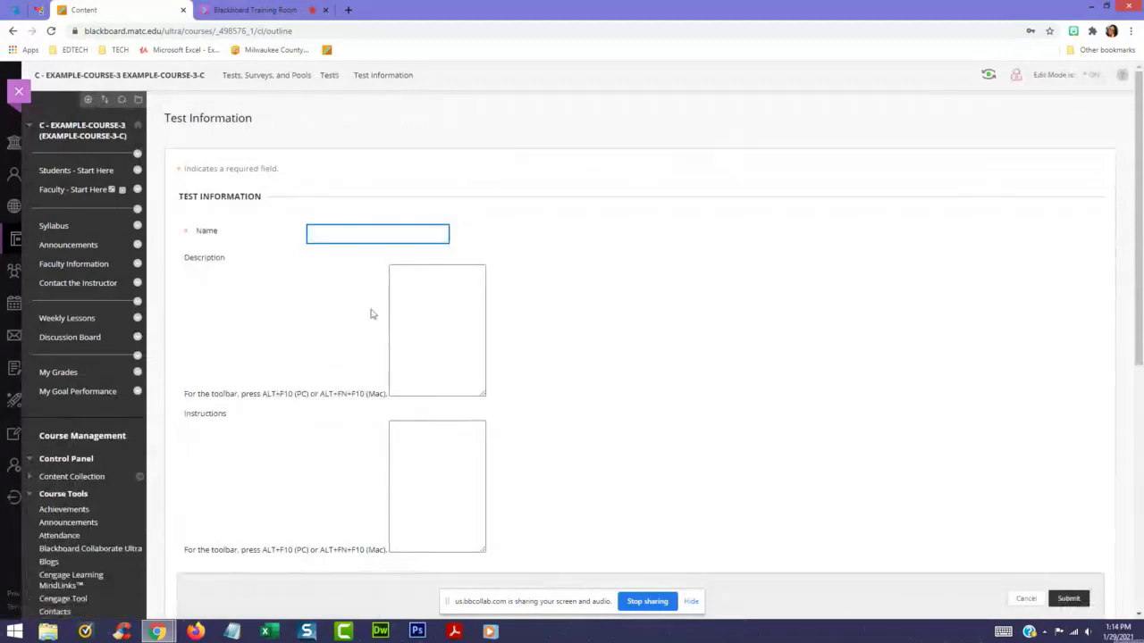
# - Name the new test Test 1, submit it without a description or instructions and dismiss the success notice
pyautogui.click(345, 232)
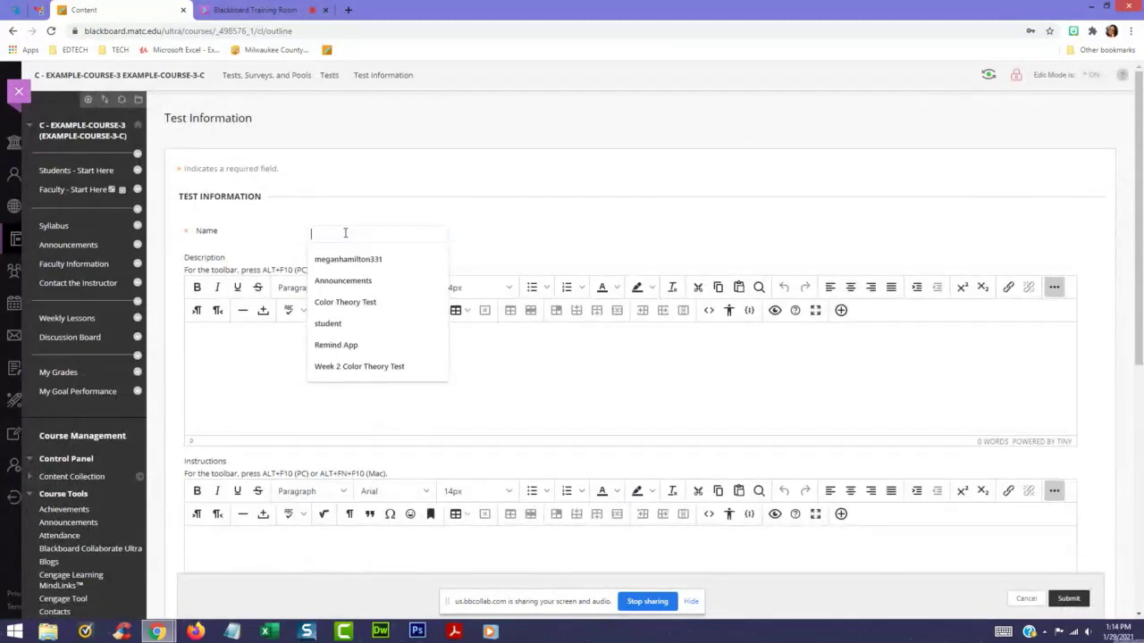
pyautogui.write('Test 1')
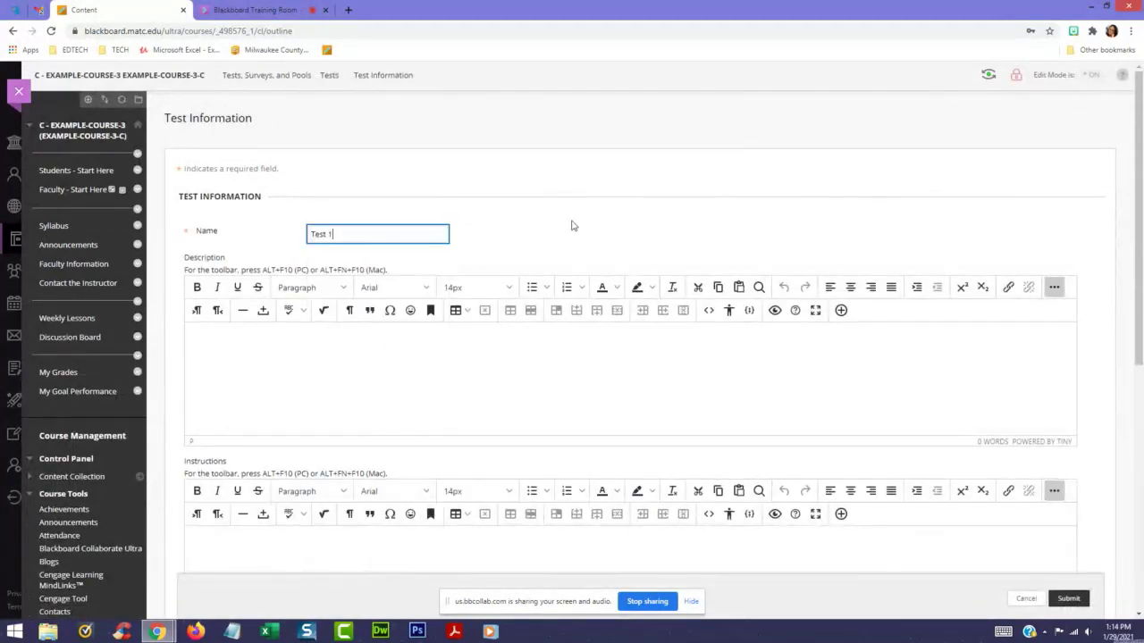
pyautogui.scroll(-1, 404, 398)
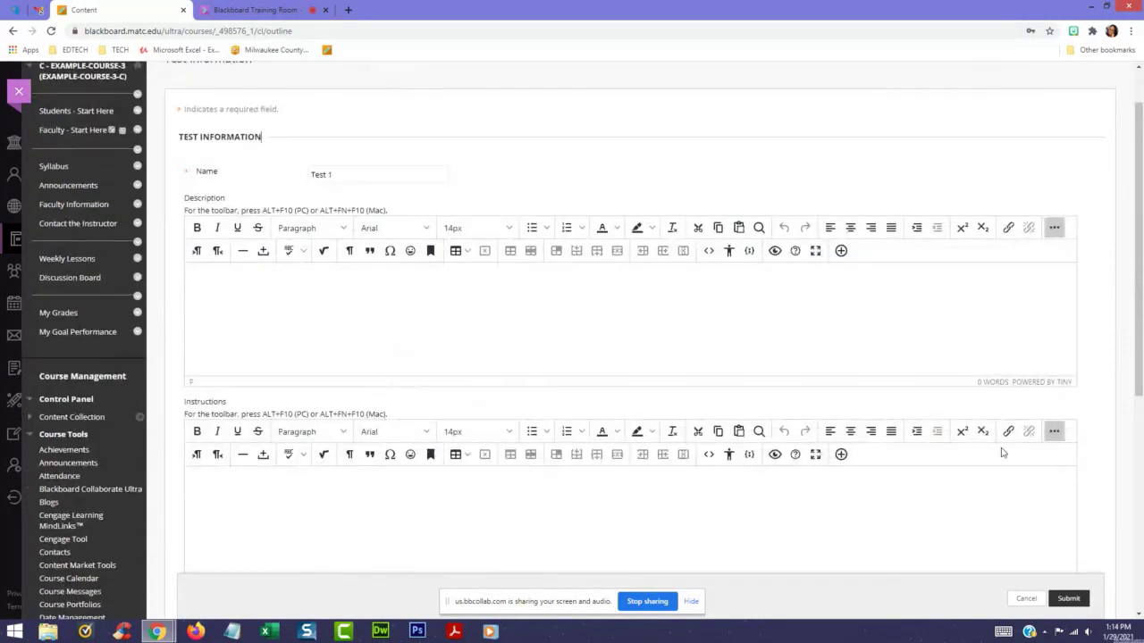
pyautogui.click(1071, 600)
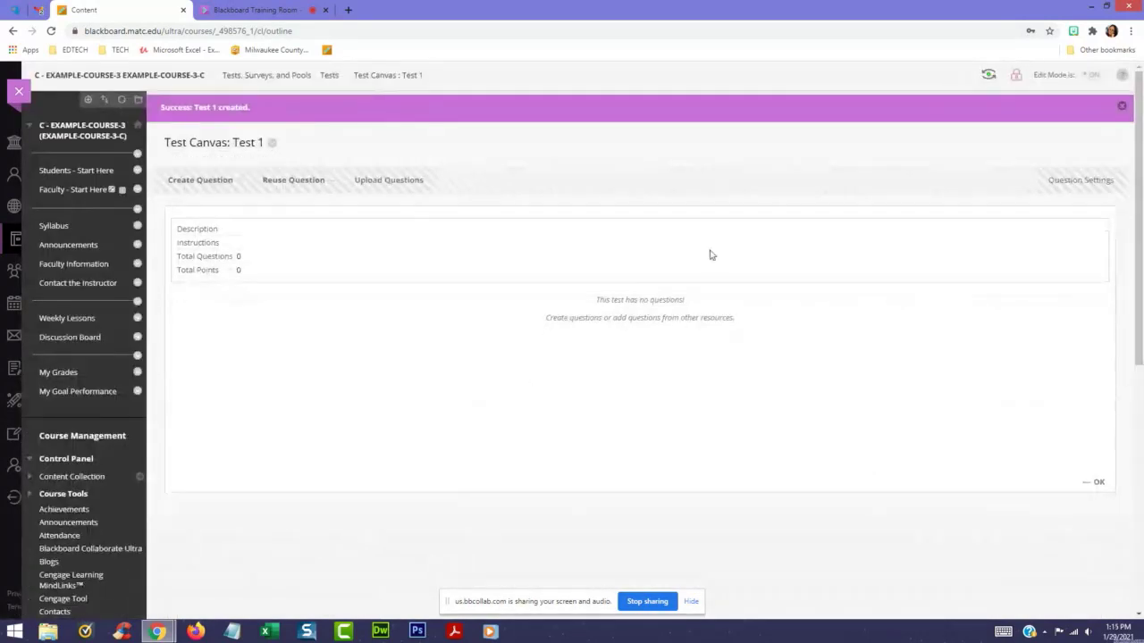
pyautogui.click(1121, 106)
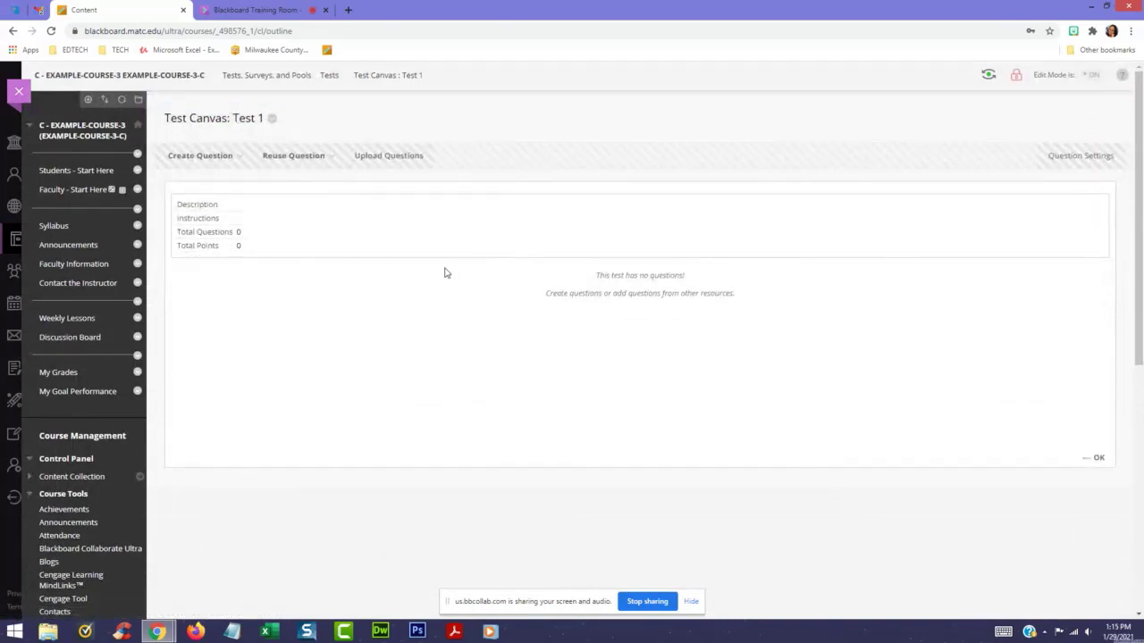
# - Start a True/False question in Test 1 with the text "True or False: Red is a primary color."
pyautogui.click(211, 161)
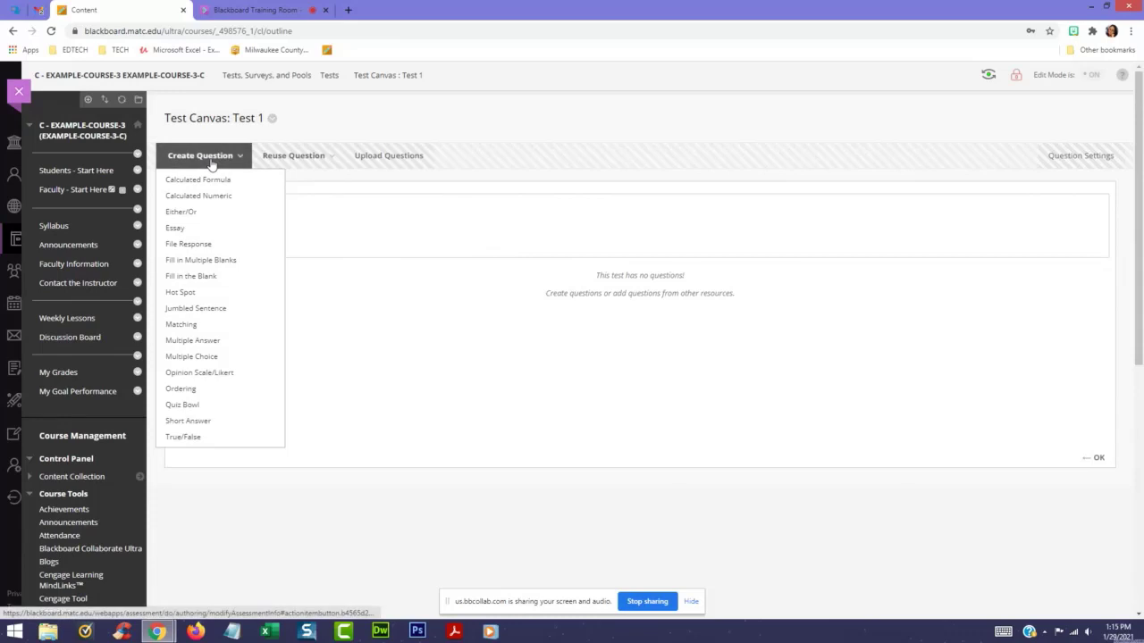
pyautogui.click(214, 438)
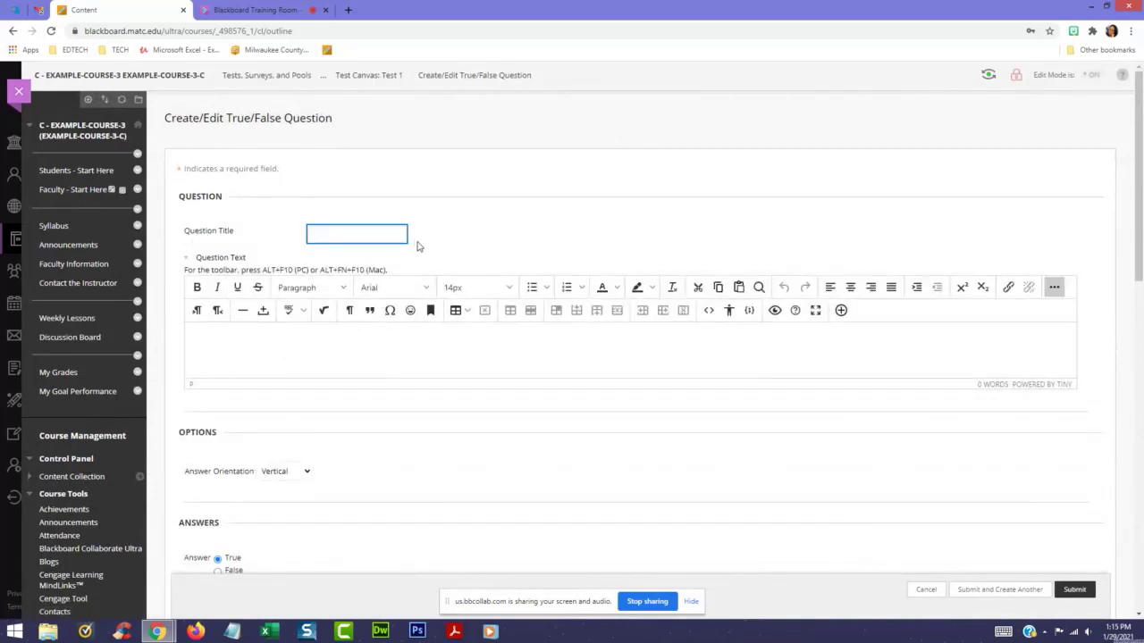
pyautogui.click(265, 353)
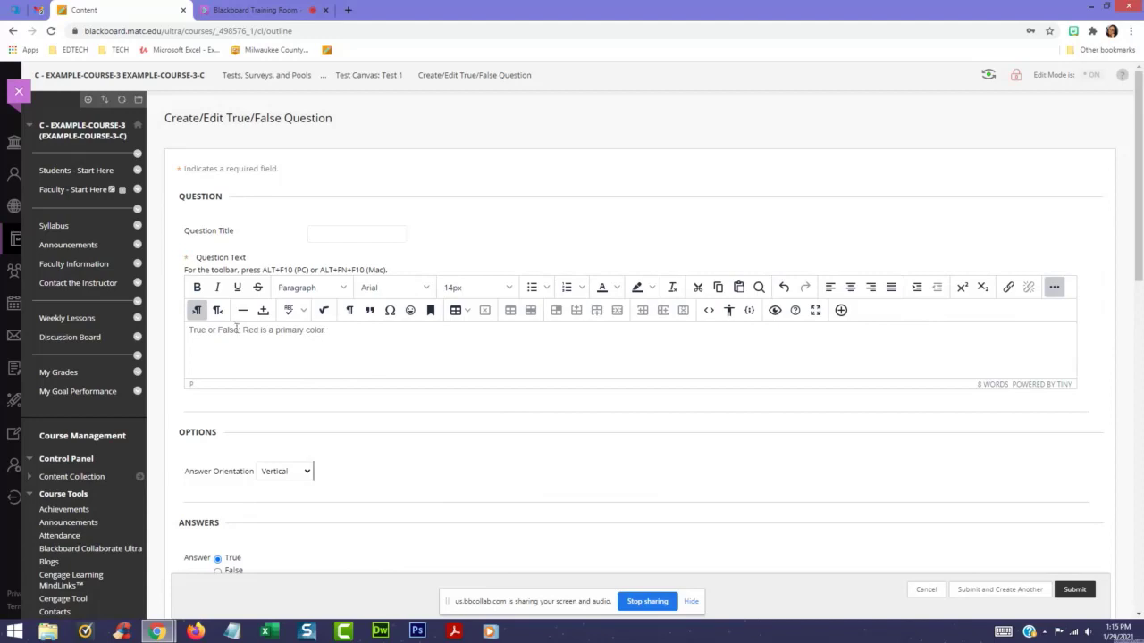
# - Mark True as the question's correct answer and review the correct and incorrect response feedback fields
pyautogui.scroll(-3, 462, 396)
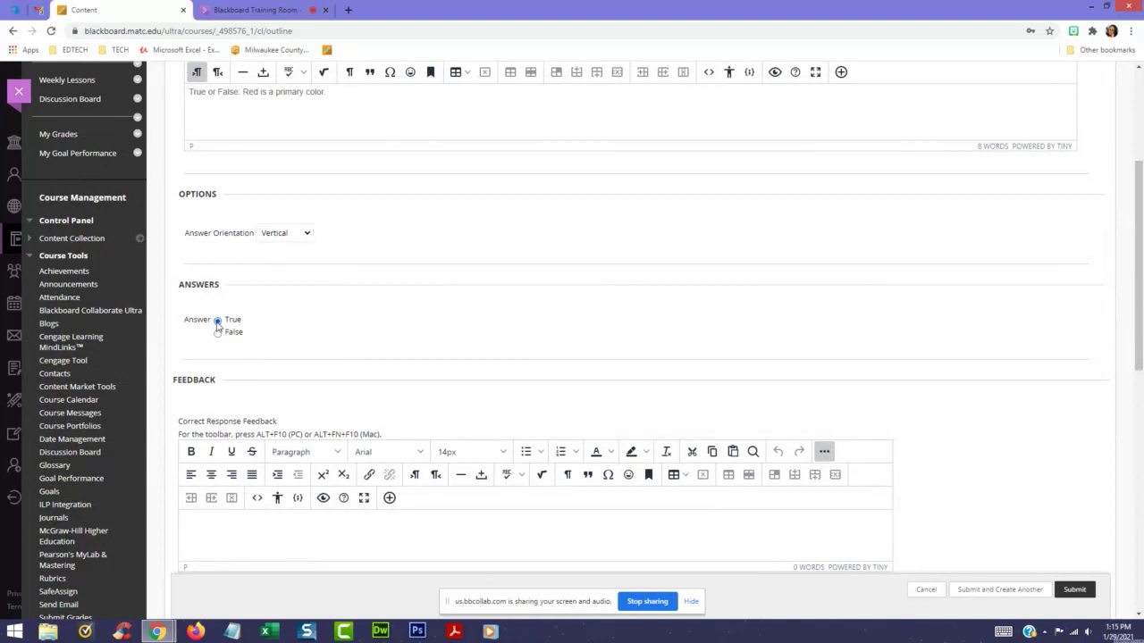
pyautogui.click(217, 324)
pyautogui.scroll(-1, 764, 348)
pyautogui.scroll(-1, 751, 349)
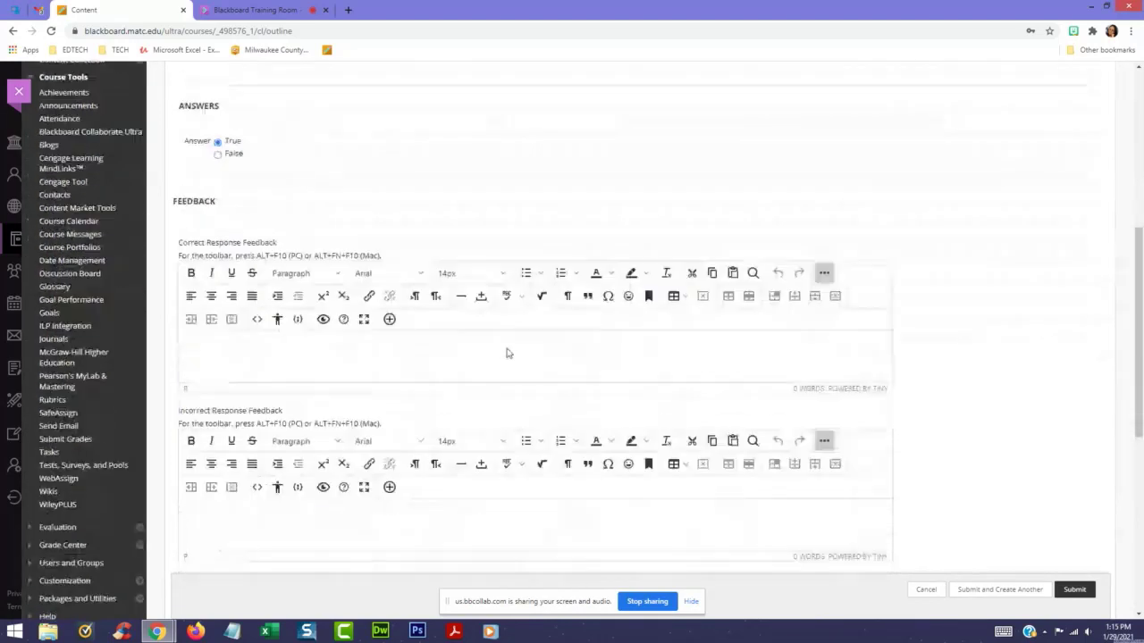
# - Enter the correct response feedback "Correct!" and the incorrect response feedback "Sorry, that is not correct. Please refer to Chapter 1 for the right answer."
pyautogui.click(427, 360)
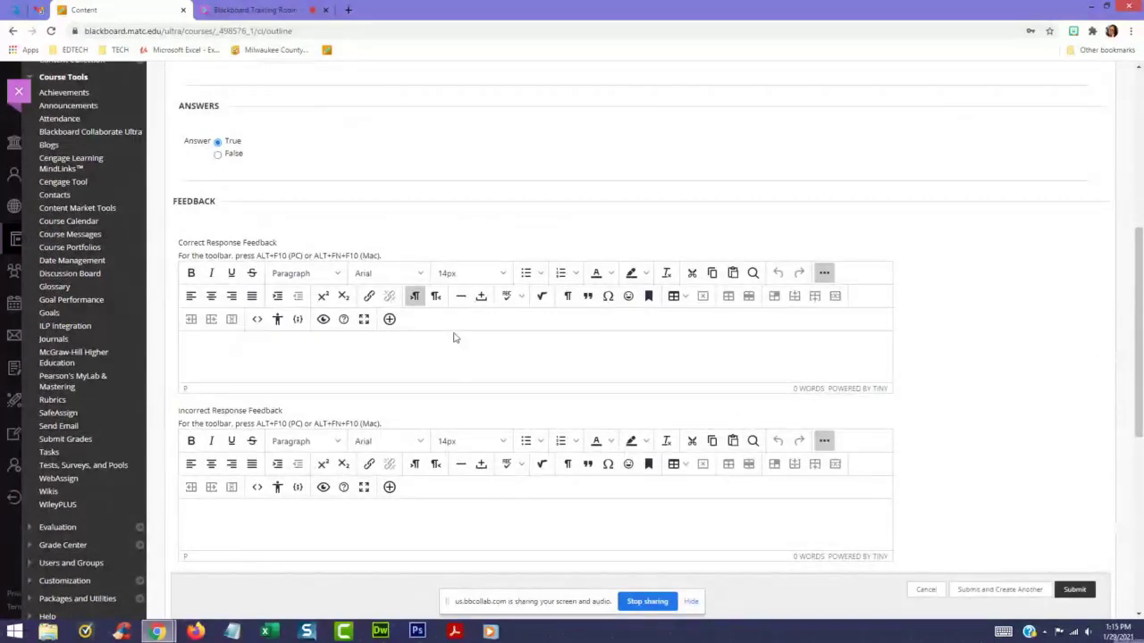
pyautogui.write('Correct!')
pyautogui.click(273, 516)
pyautogui.scroll(-1, 276, 516)
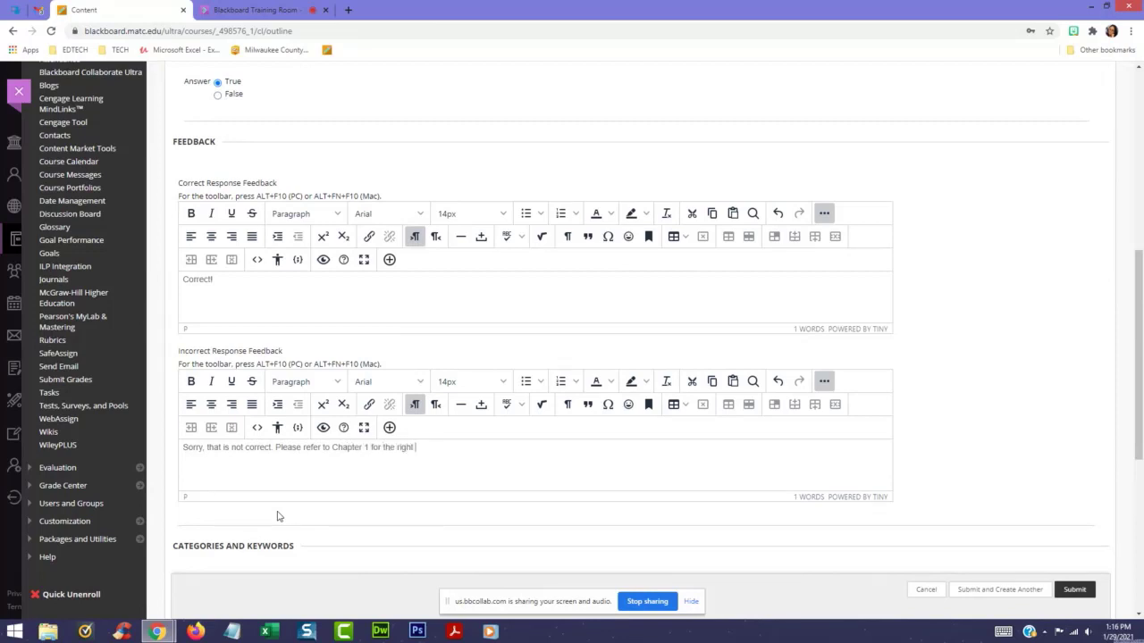
pyautogui.write('swer.')
pyautogui.scroll(-1, 369, 527)
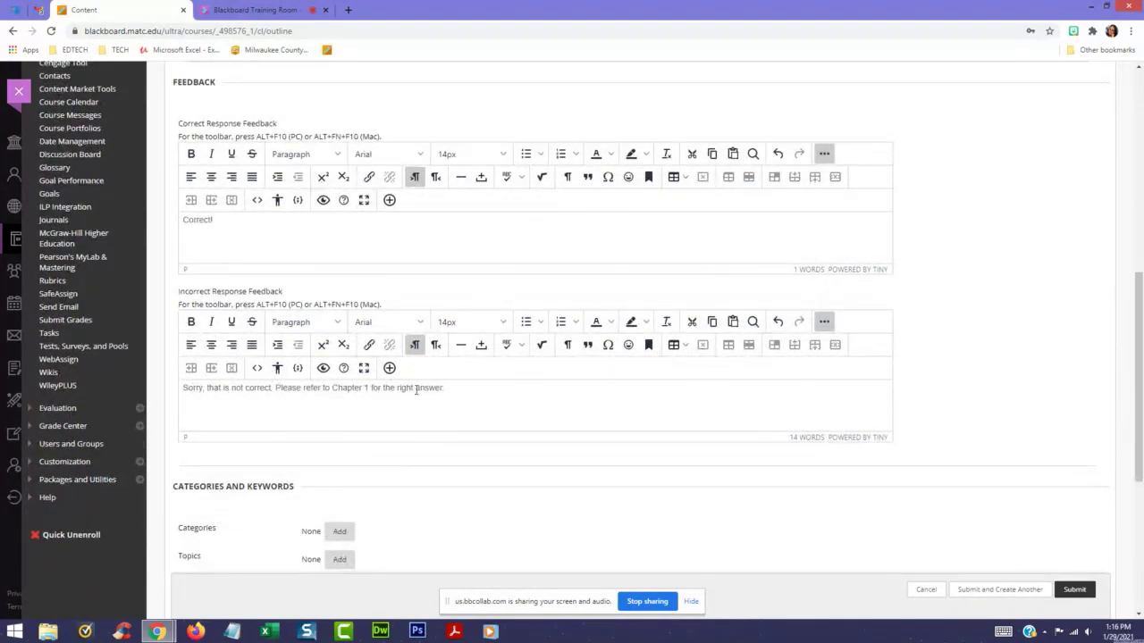
# - Review the feedback text, submit the True/False question without creating another and dismiss the success notice
pyautogui.moveTo(447, 389); pyautogui.dragTo(330, 389)
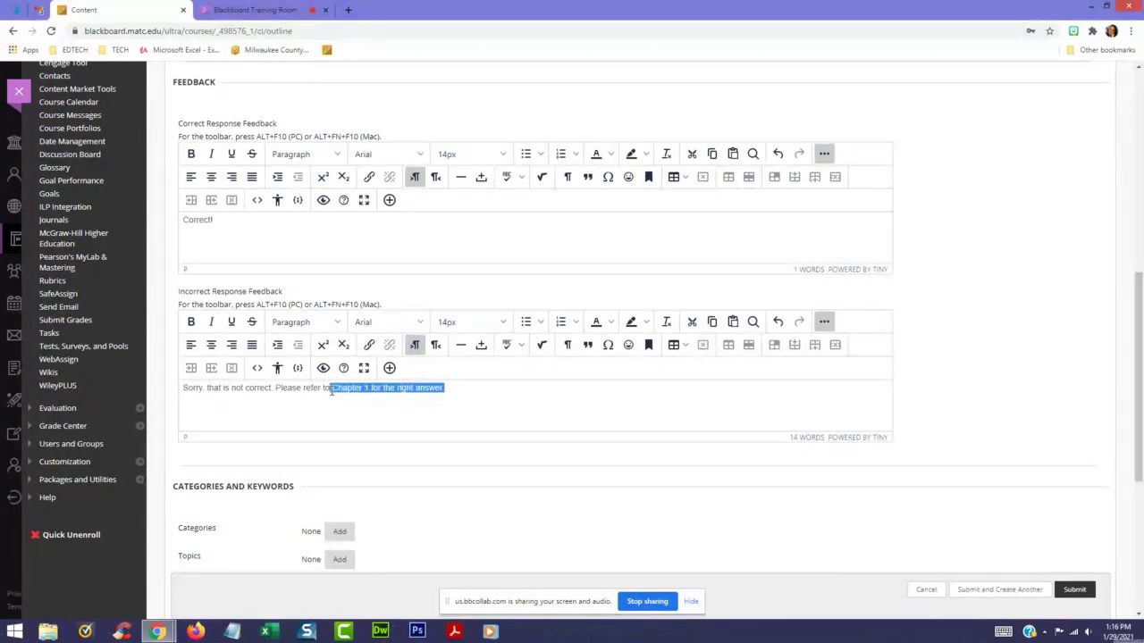
pyautogui.click(478, 402)
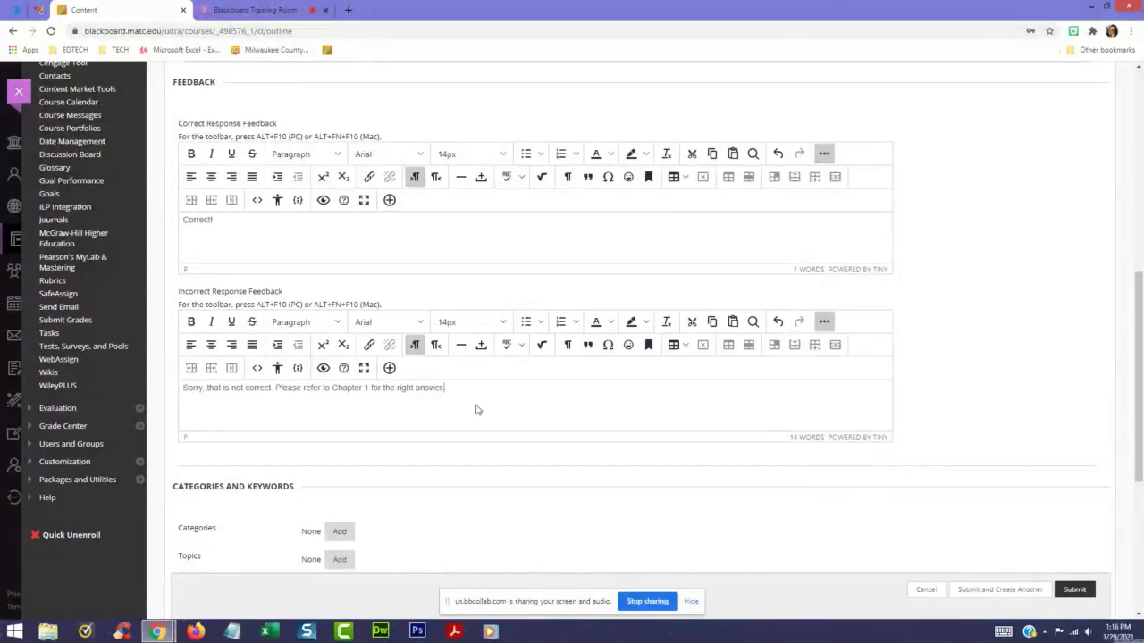
pyautogui.scroll(2, 411, 389)
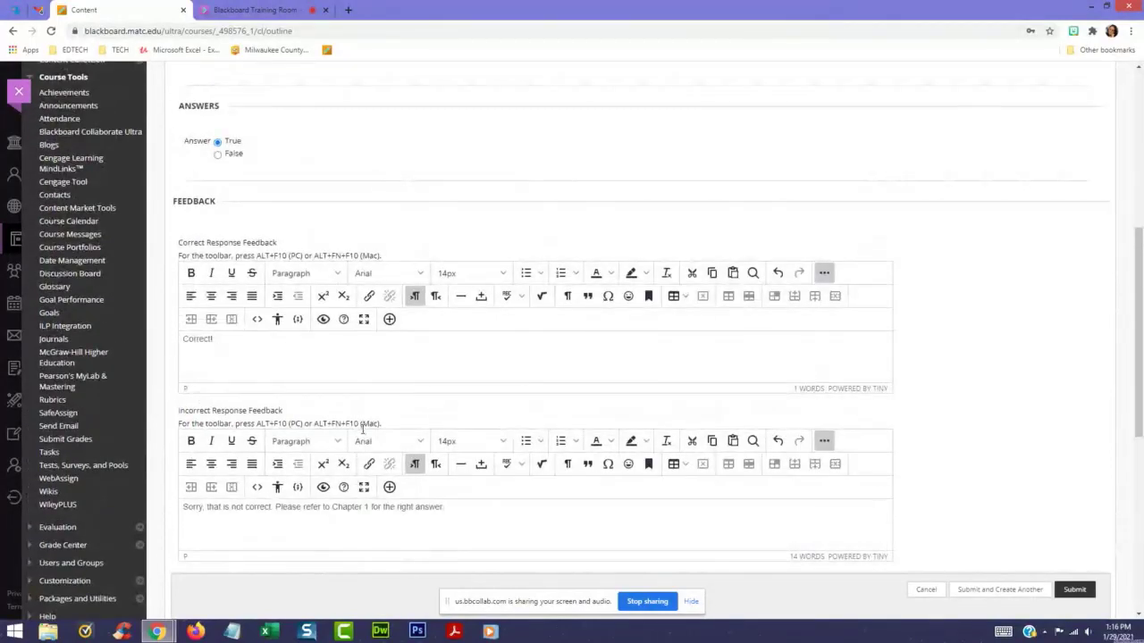
pyautogui.scroll(-1, 375, 438)
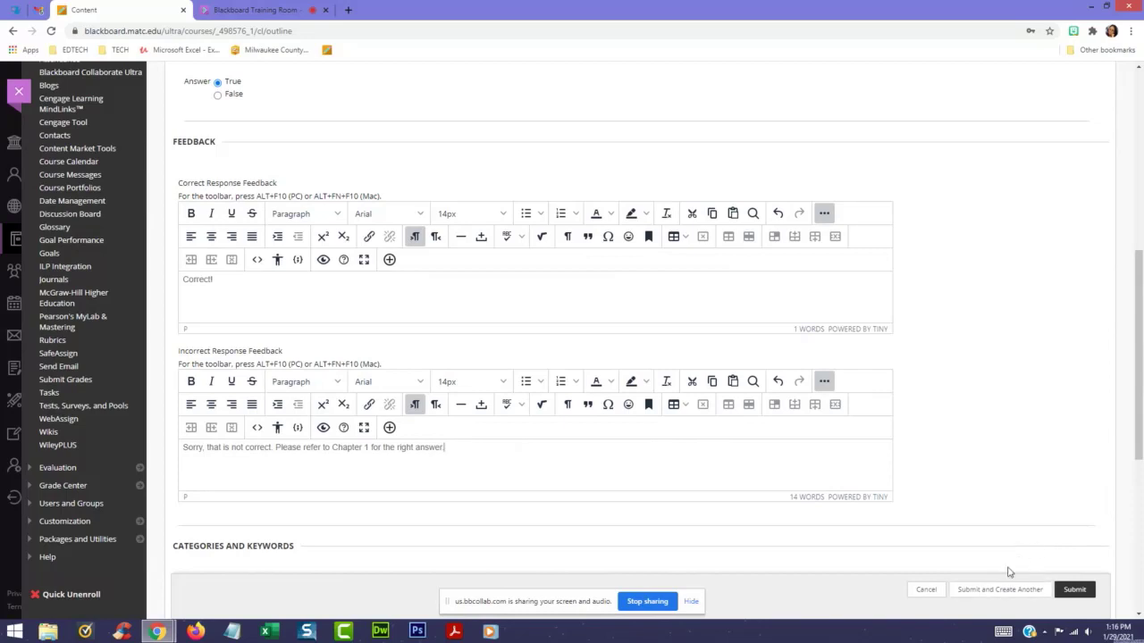
pyautogui.click(1074, 590)
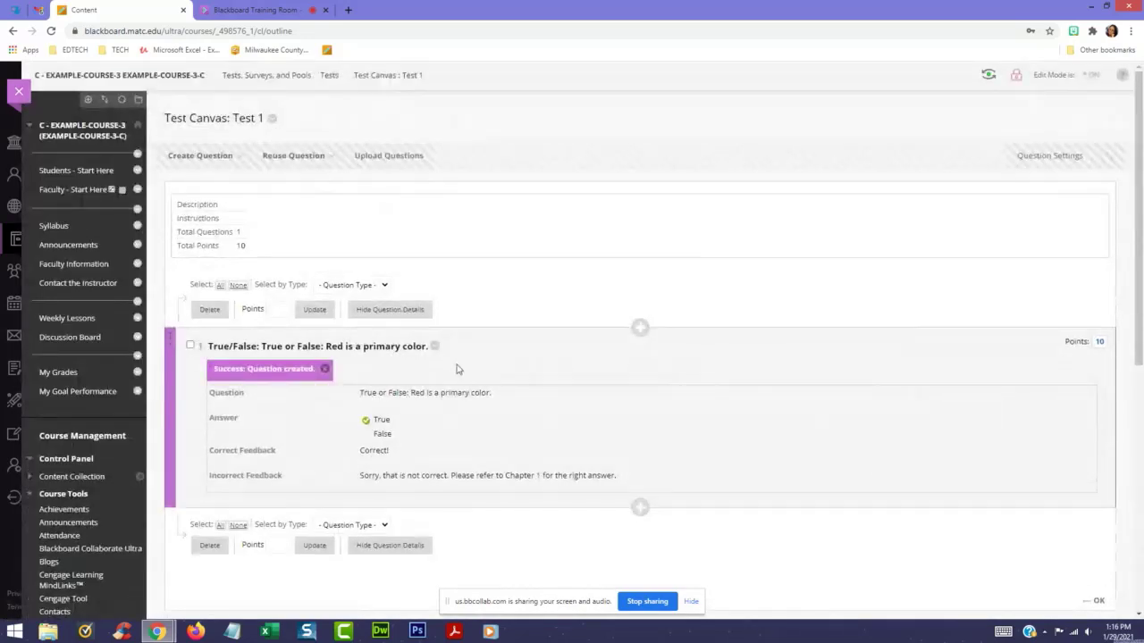
pyautogui.click(325, 369)
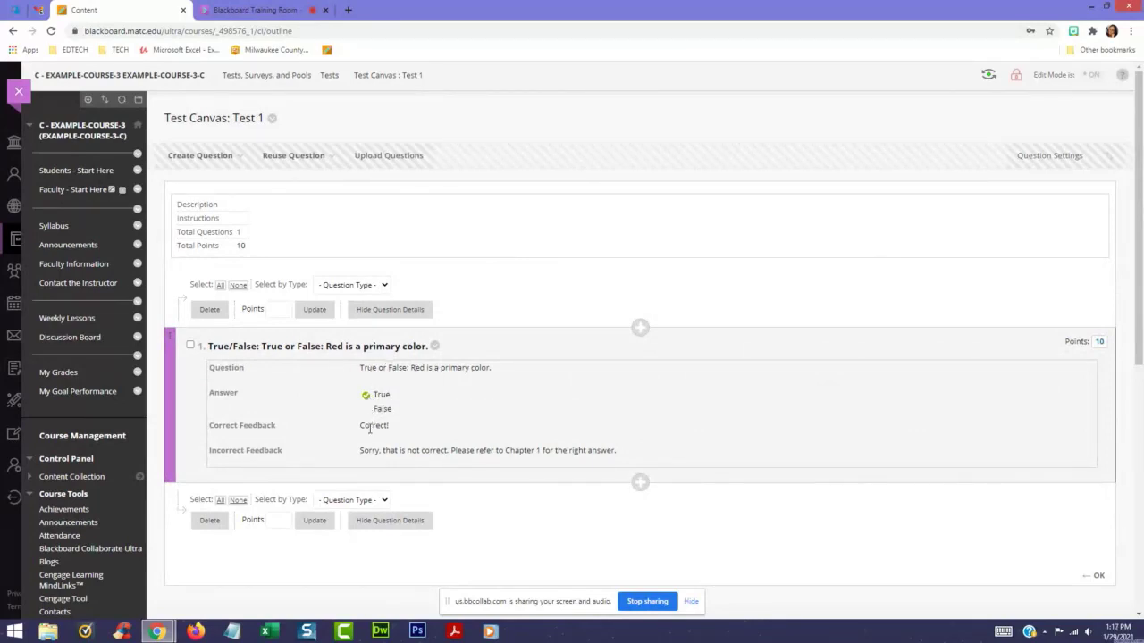
# - Set the True/False question's point value to 1 and submit the change
pyautogui.click(1100, 344)
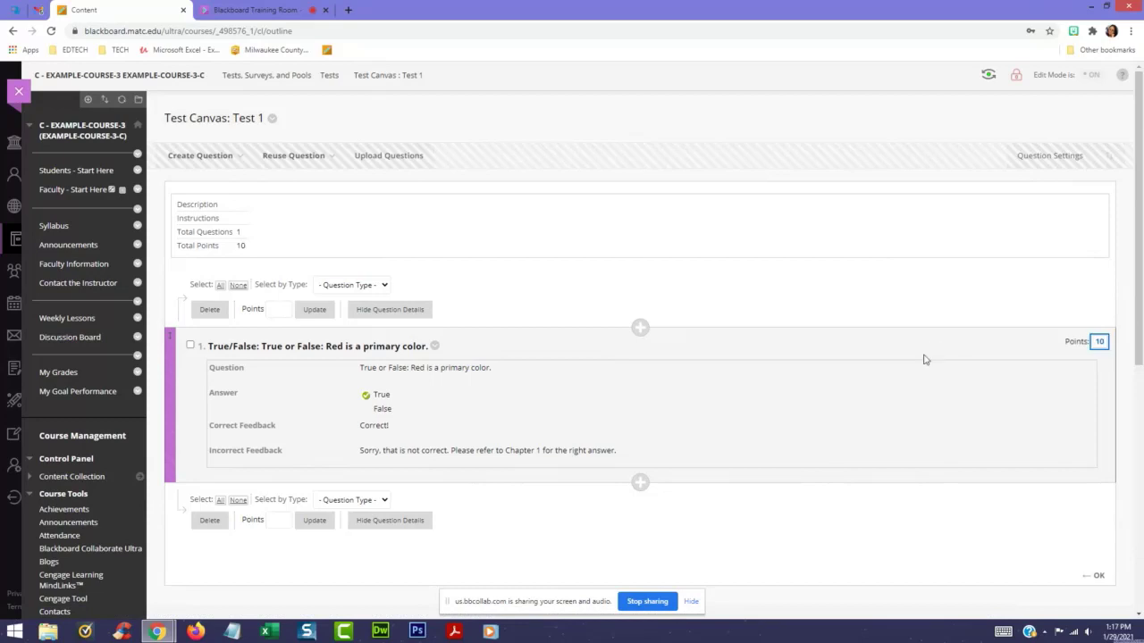
pyautogui.click(1100, 342)
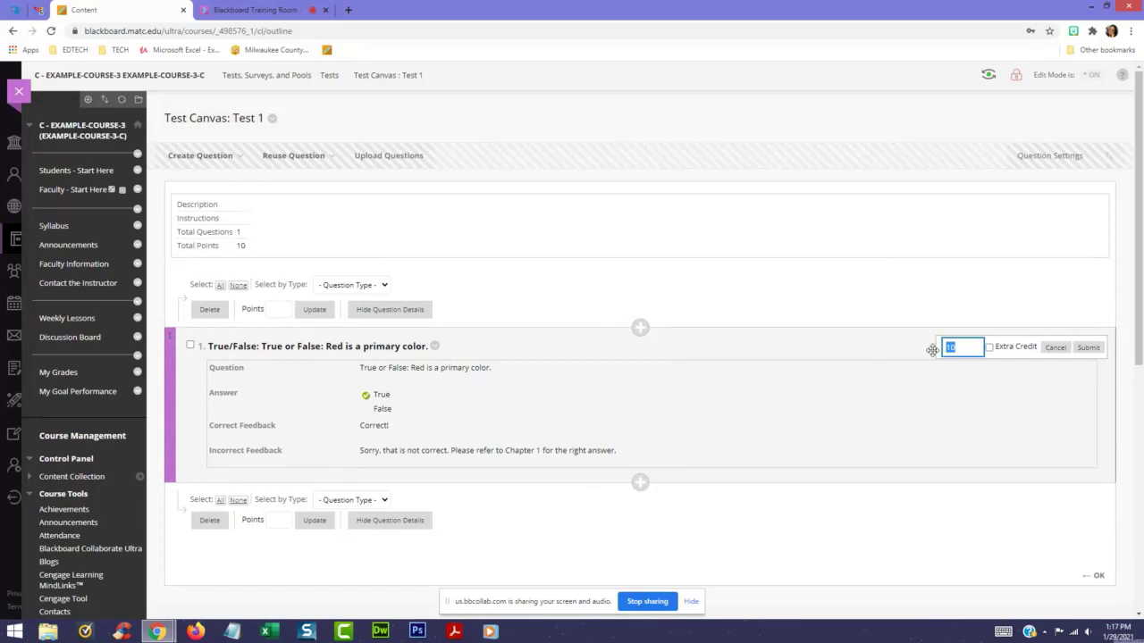
pyautogui.write('1')
pyautogui.click(1087, 348)
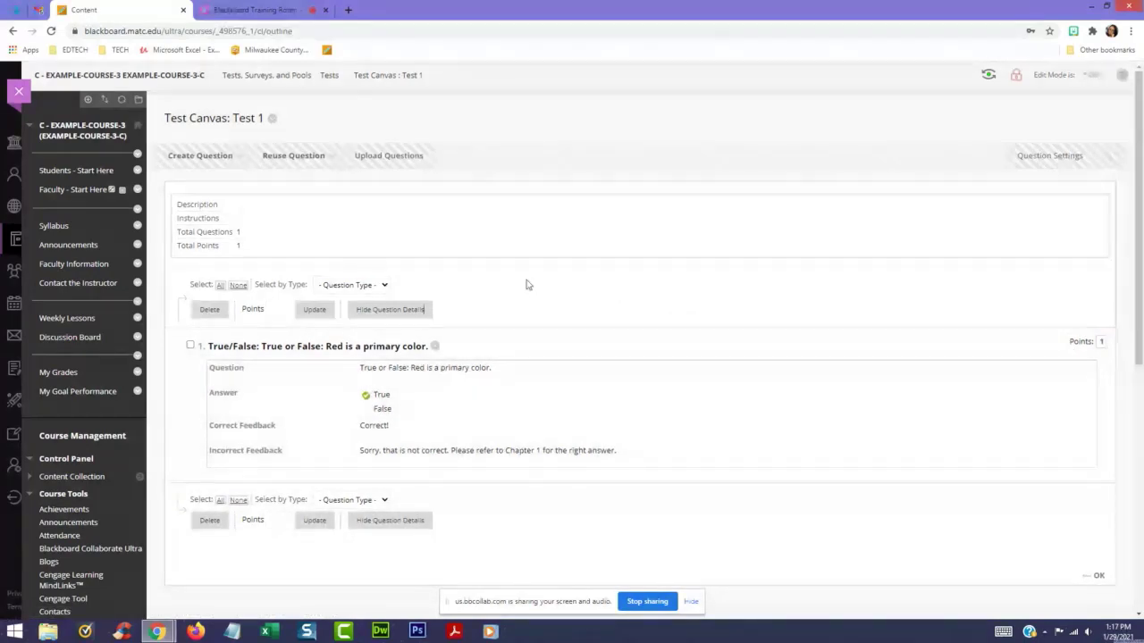
# - Start a Multiple Choice question in Test 1 with the text "Please select the secondary color for this set of options"
pyautogui.click(208, 156)
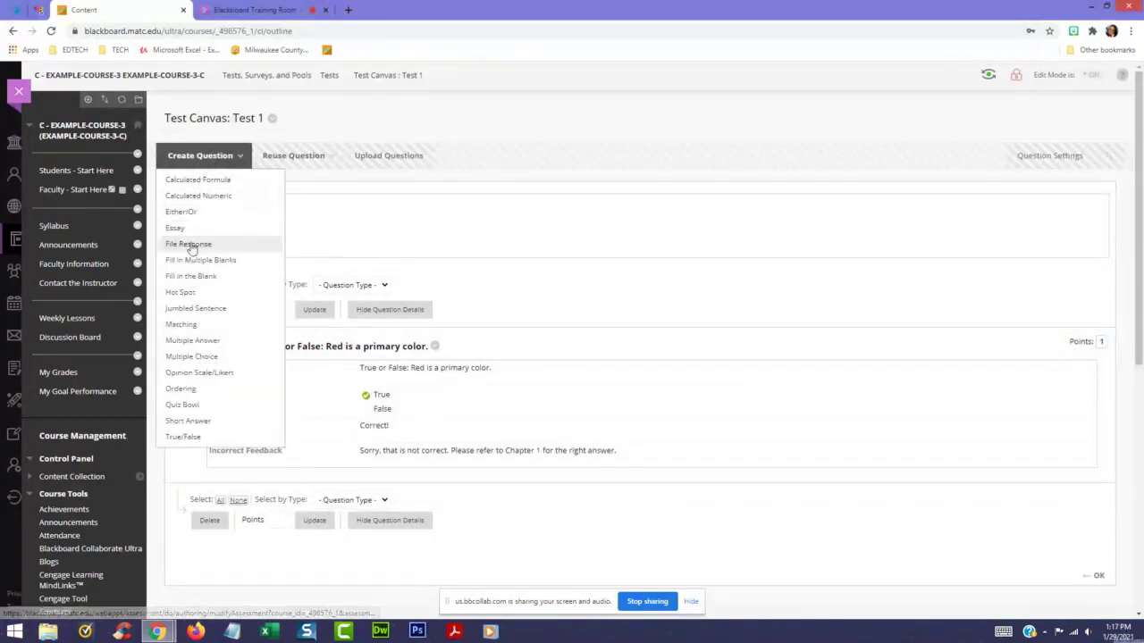
pyautogui.click(202, 360)
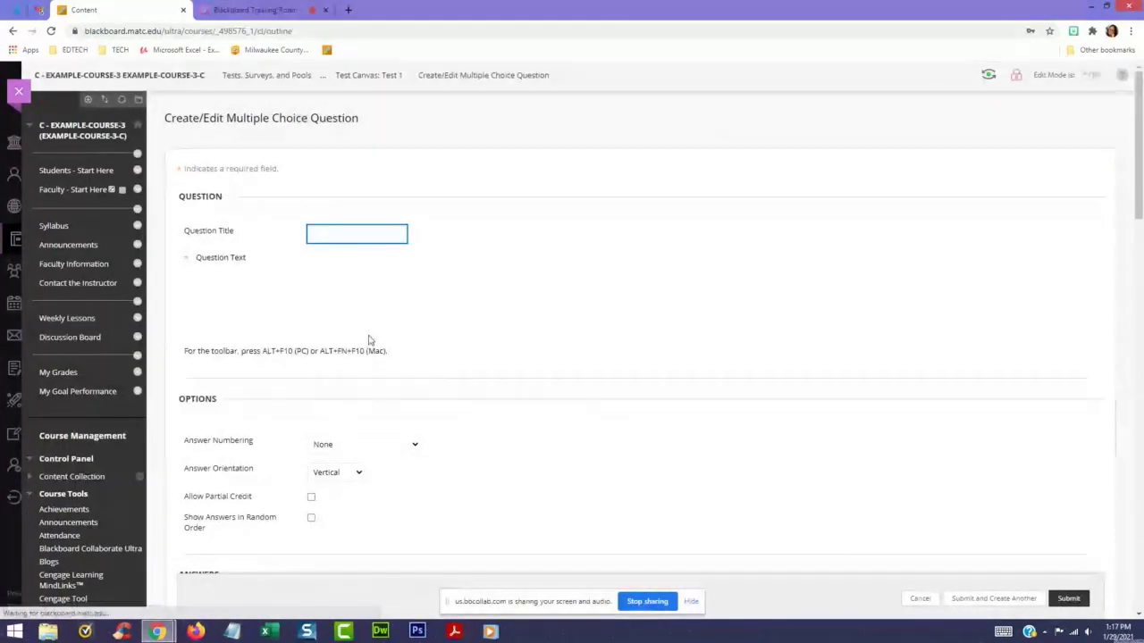
pyautogui.click(327, 337)
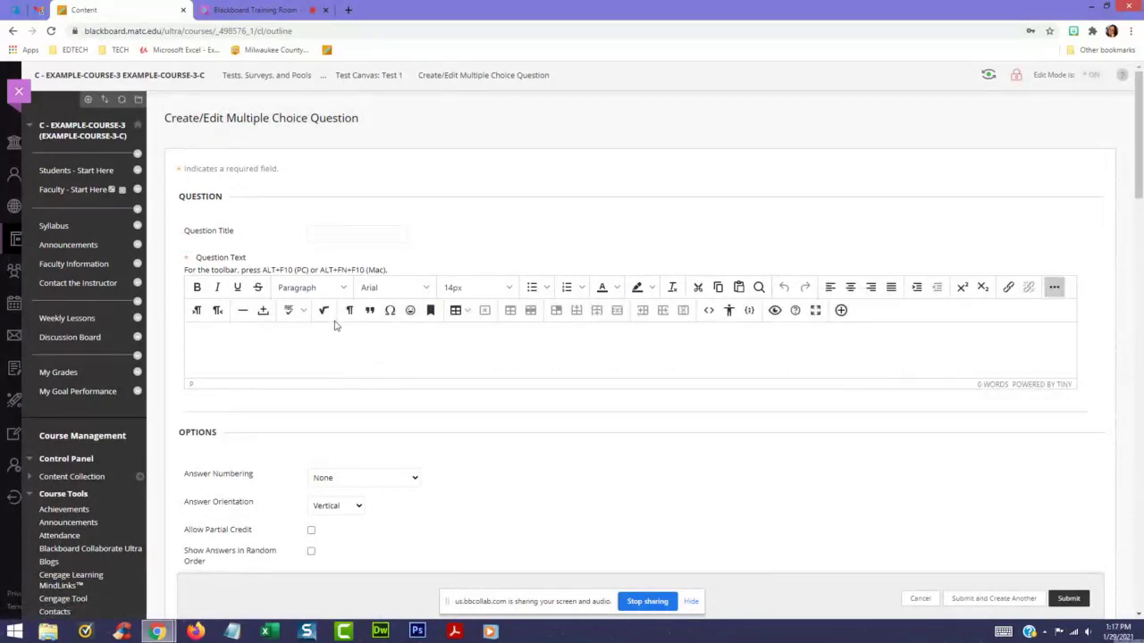
pyautogui.write('Please select the secondary color')
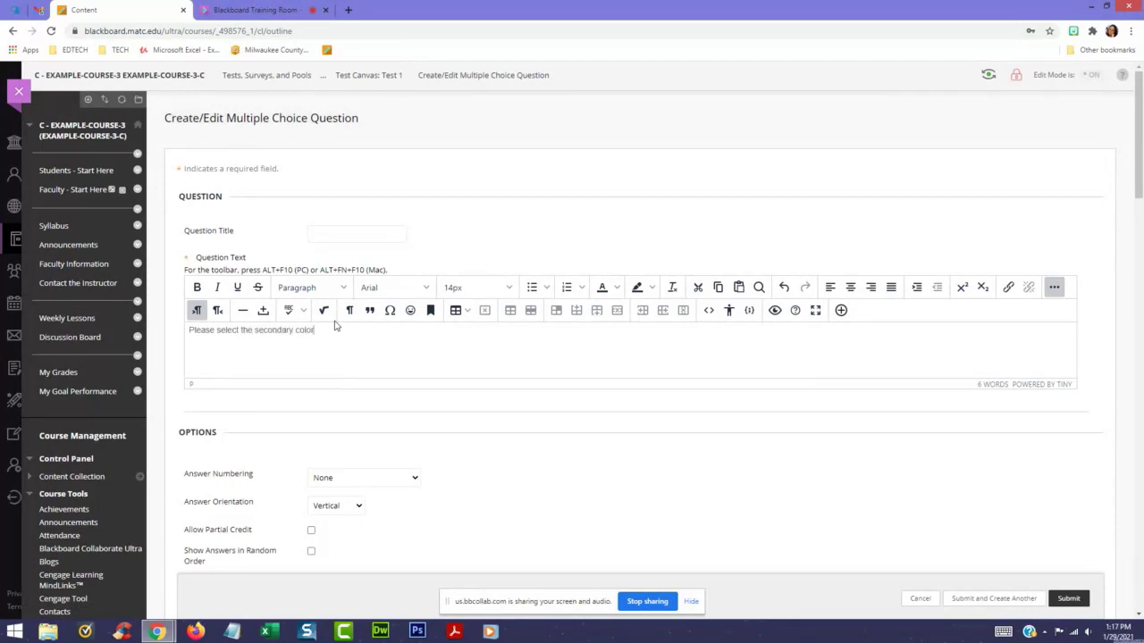
pyautogui.scroll(-1, 573, 385)
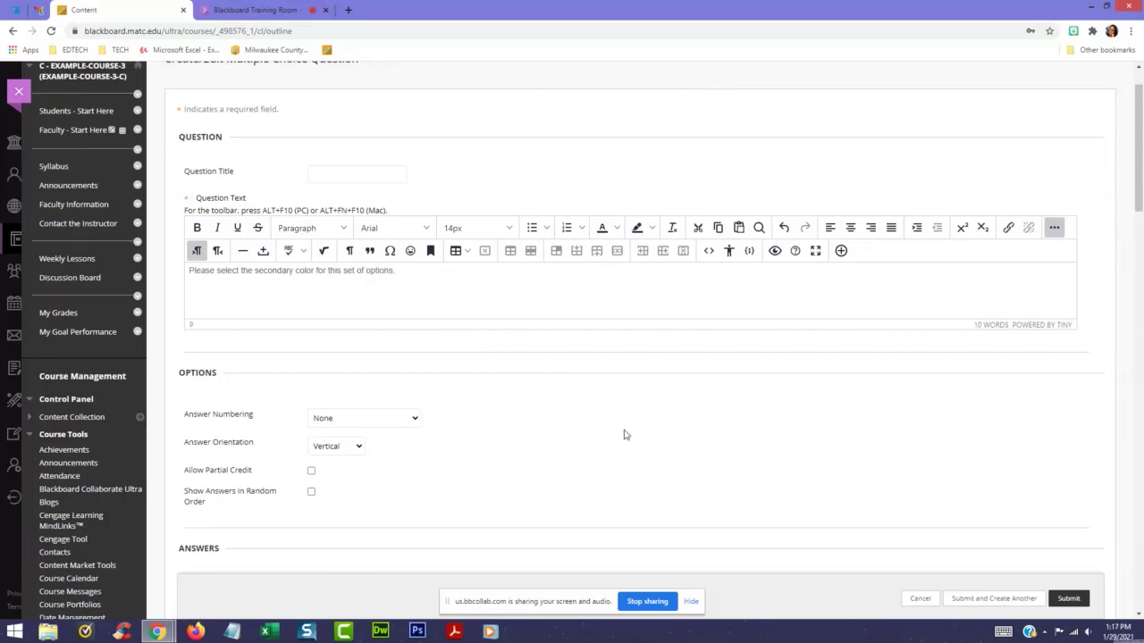
# - Set the question's answer numbering to Uppercase Letters (A, B, C) and turn on showing answers in random order
pyautogui.scroll(-3, 623, 434)
pyautogui.scroll(-3, 577, 428)
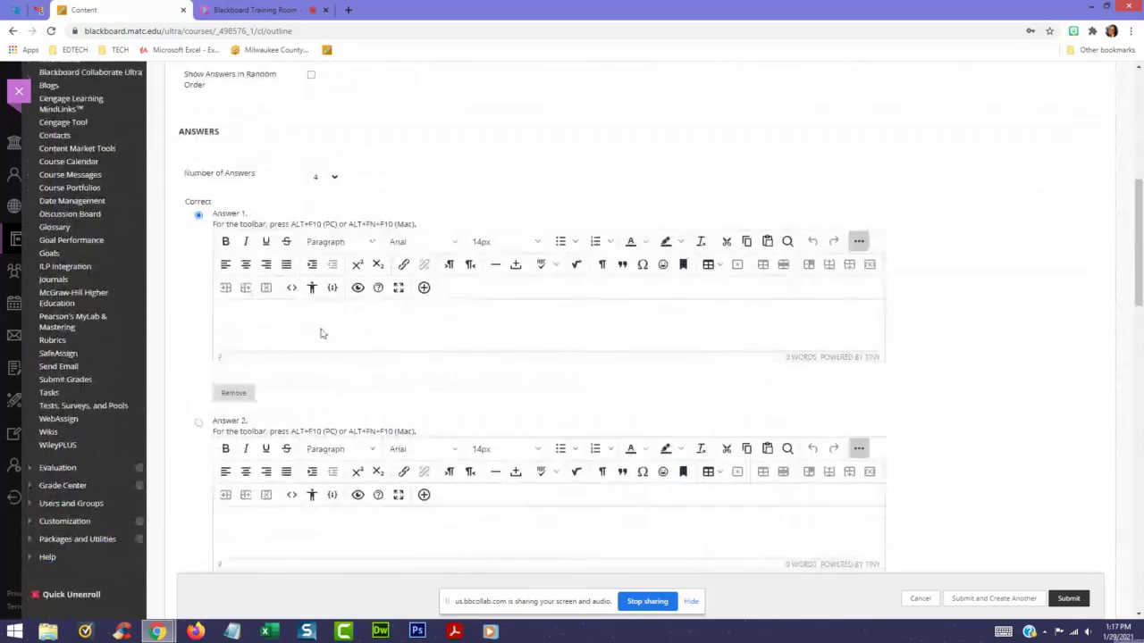
pyautogui.click(336, 331)
pyautogui.scroll(3, 336, 330)
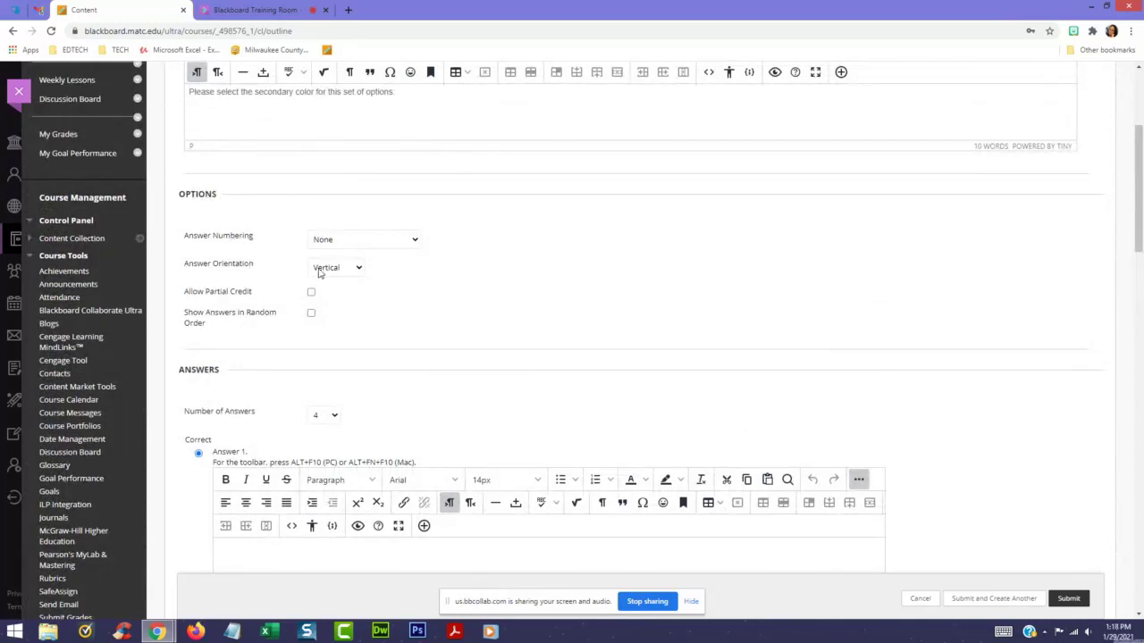
pyautogui.click(343, 243)
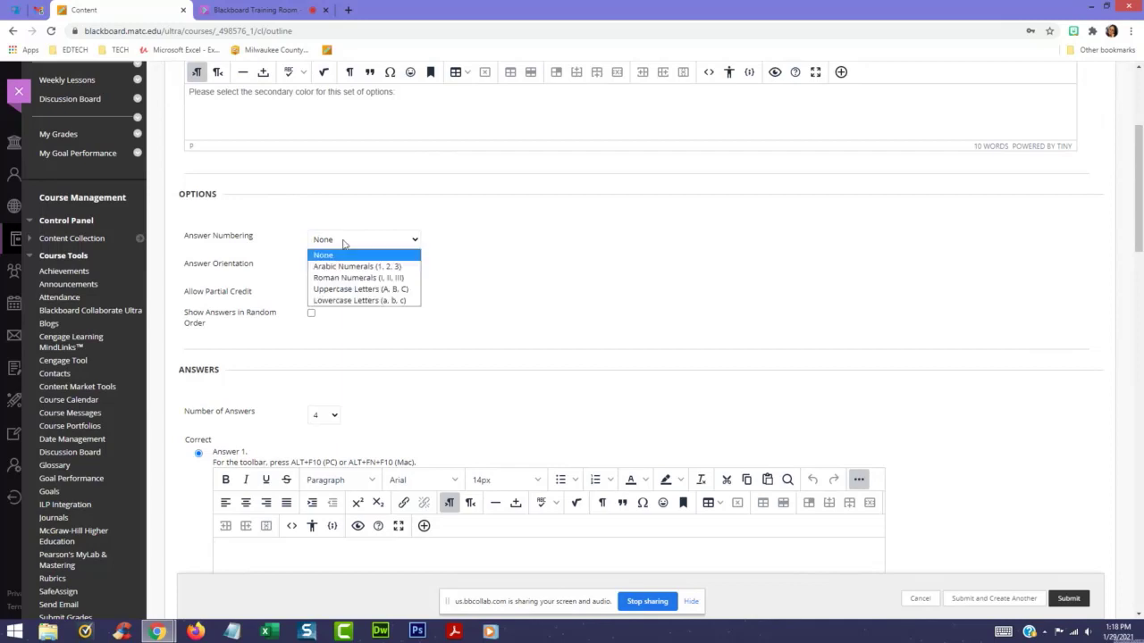
pyautogui.click(382, 289)
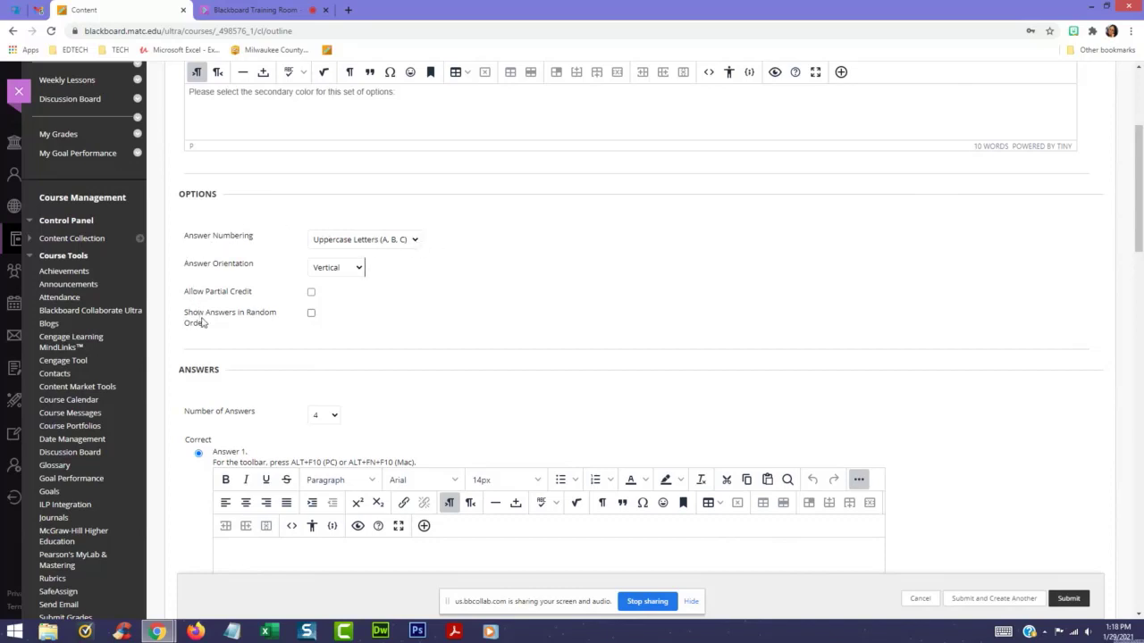
pyautogui.click(311, 315)
# - Examine the range of choices for the question's number of answers, keeping it at 4
pyautogui.scroll(-2, 543, 328)
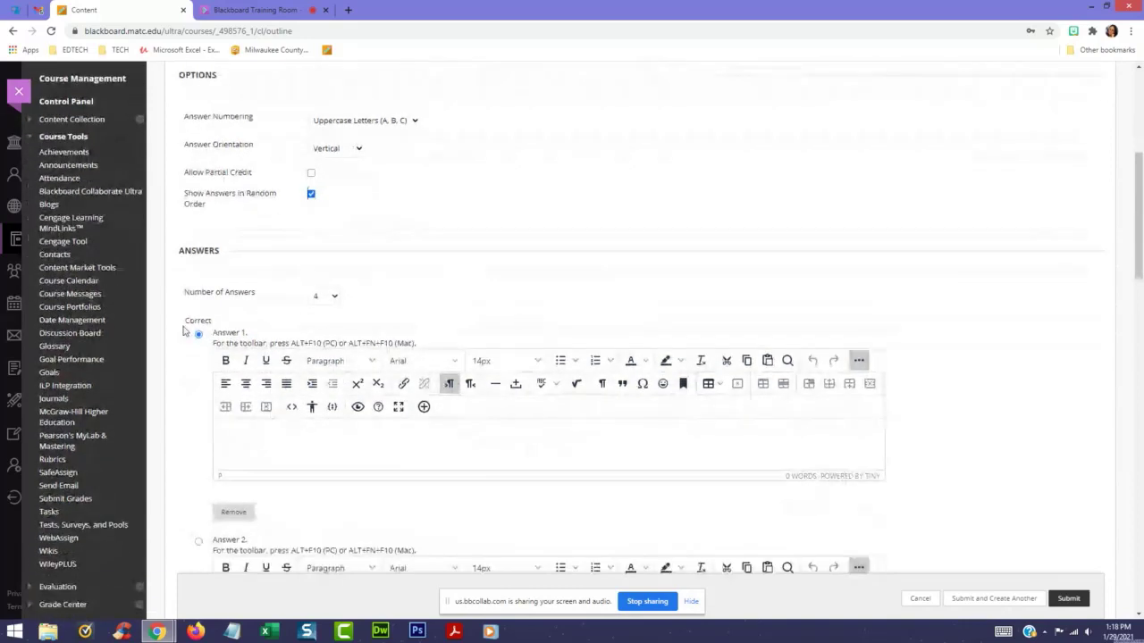
pyautogui.scroll(-2, 453, 296)
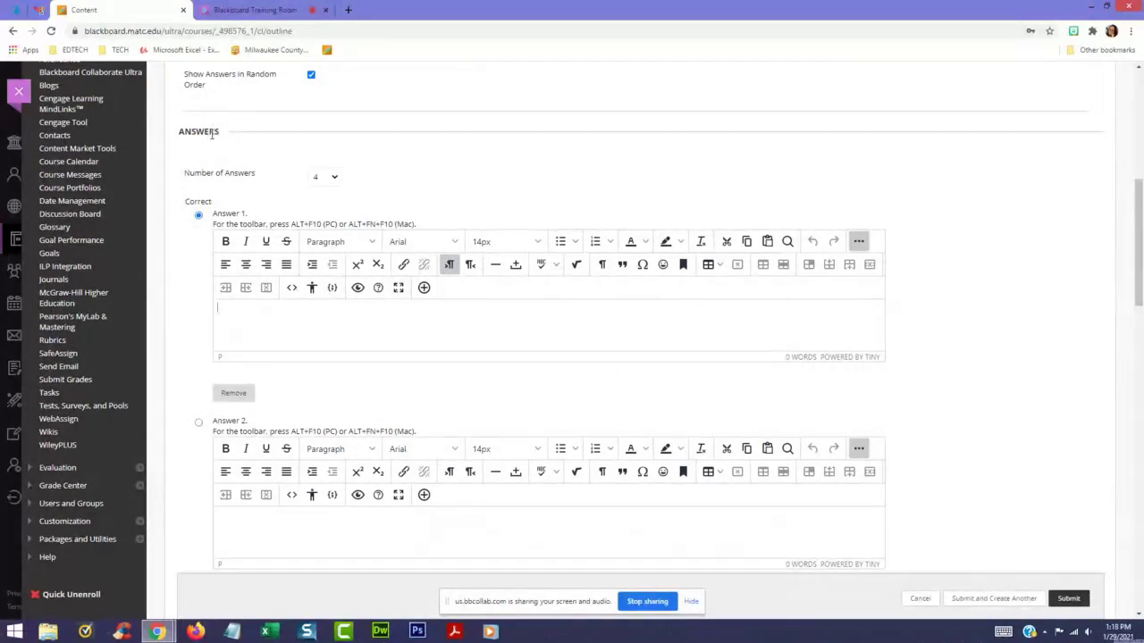
pyautogui.click(334, 182)
pyautogui.moveTo(335, 214); pyautogui.dragTo(348, 385)
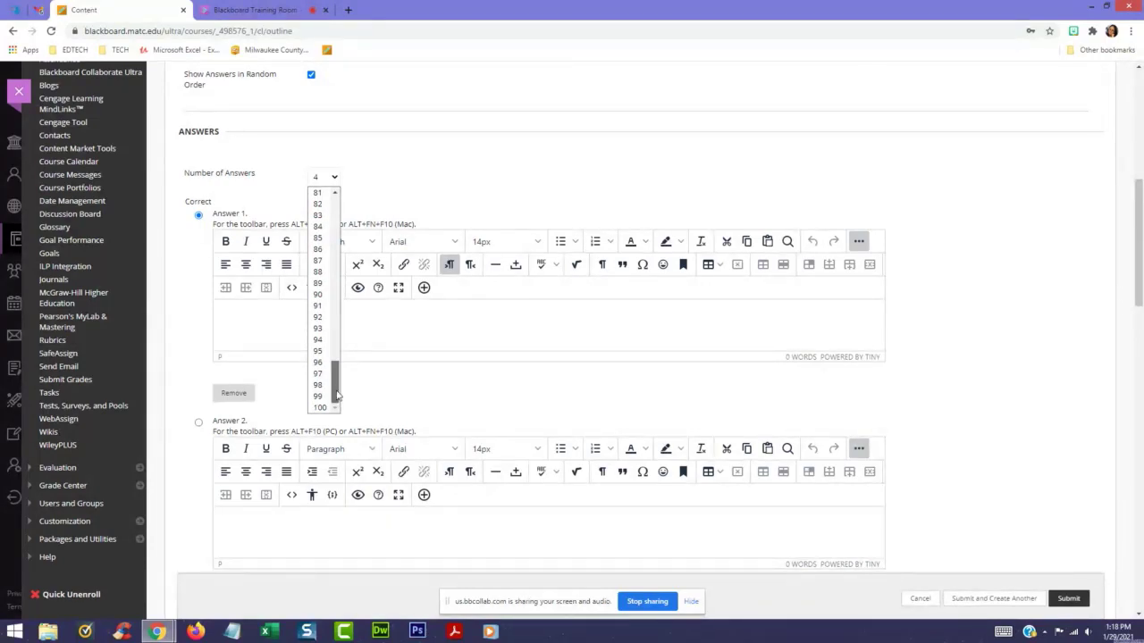
pyautogui.moveTo(336, 394); pyautogui.dragTo(337, 208)
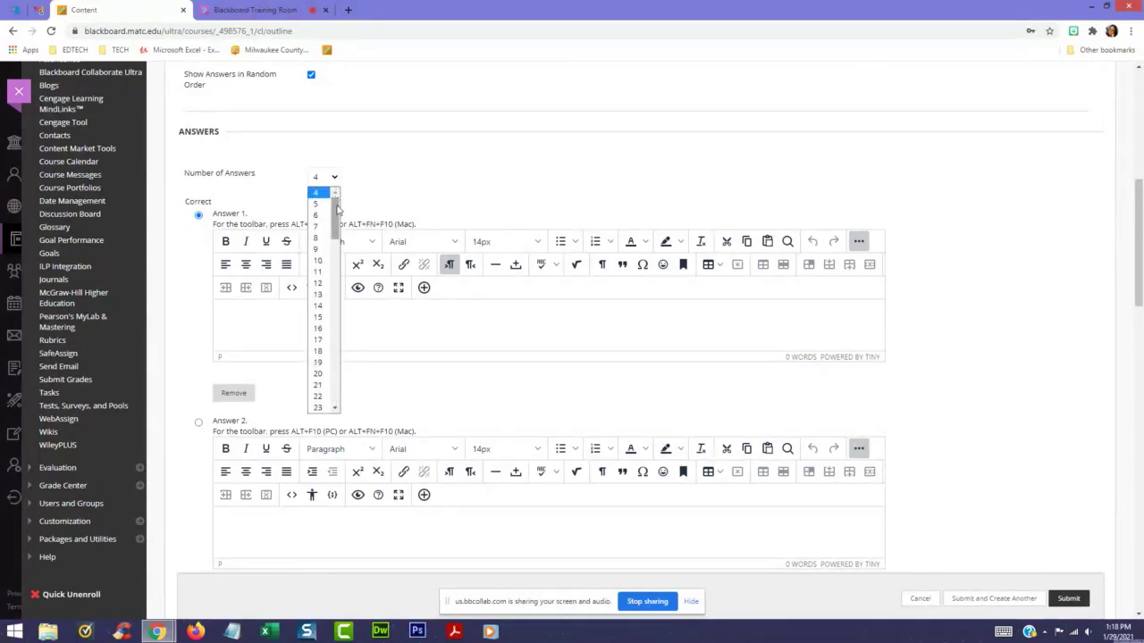
pyautogui.click(393, 196)
pyautogui.click(335, 178)
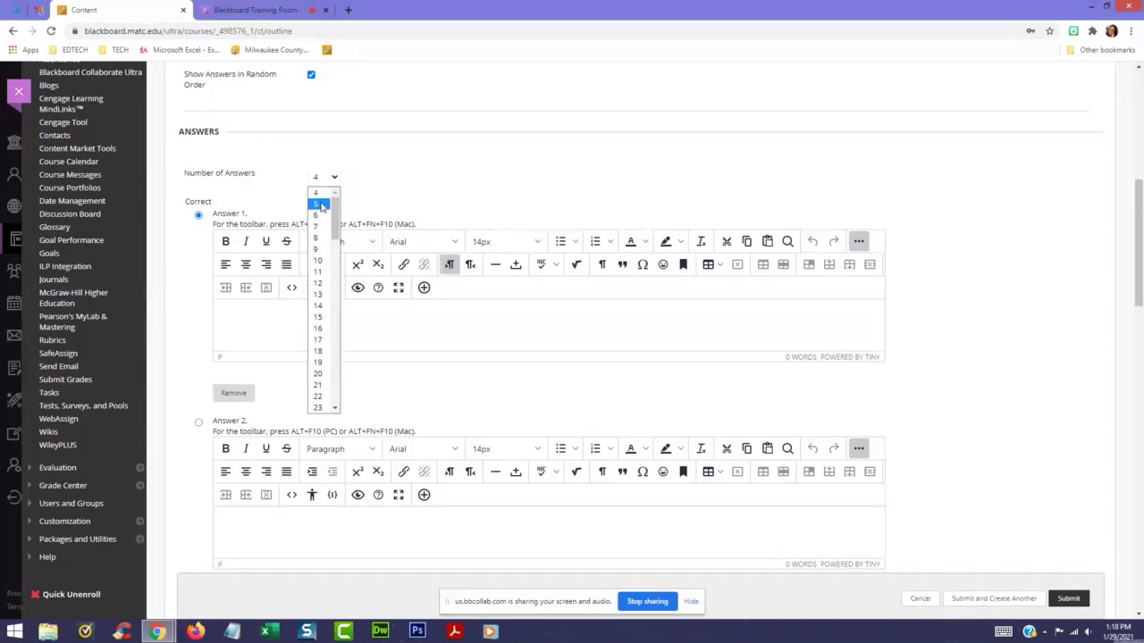
pyautogui.click(453, 184)
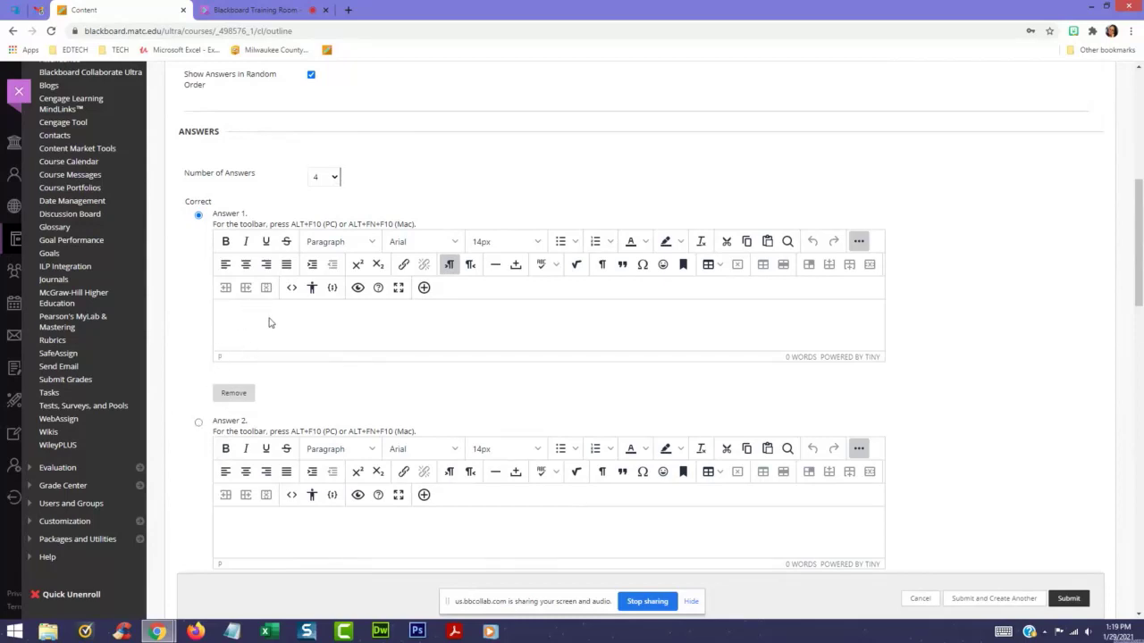
# - Enter Black as Answer 1 and Orange as Answer 2, marking Answer 2 as the correct one
pyautogui.write('Black')
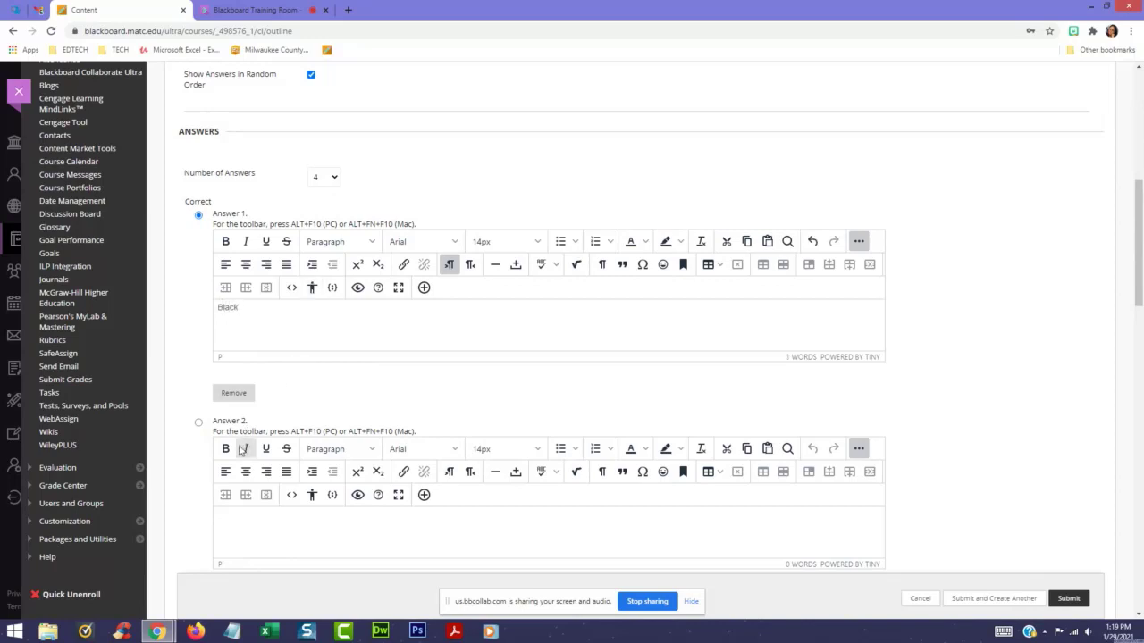
pyautogui.click(198, 423)
pyautogui.scroll(-2, 198, 427)
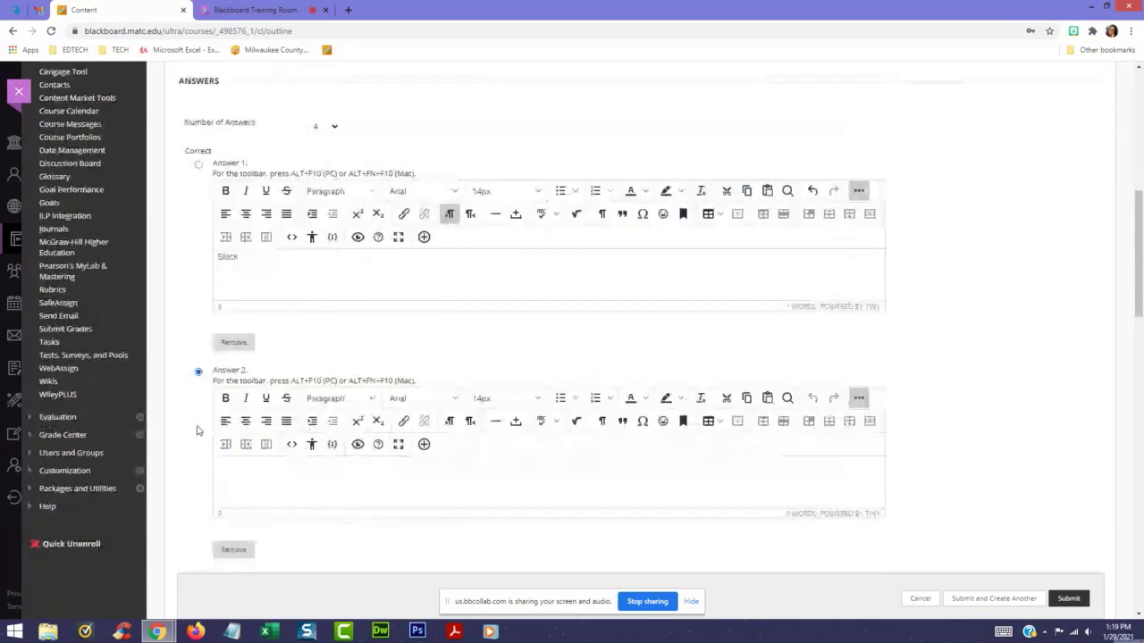
pyautogui.click(241, 419)
pyautogui.write('Orange')
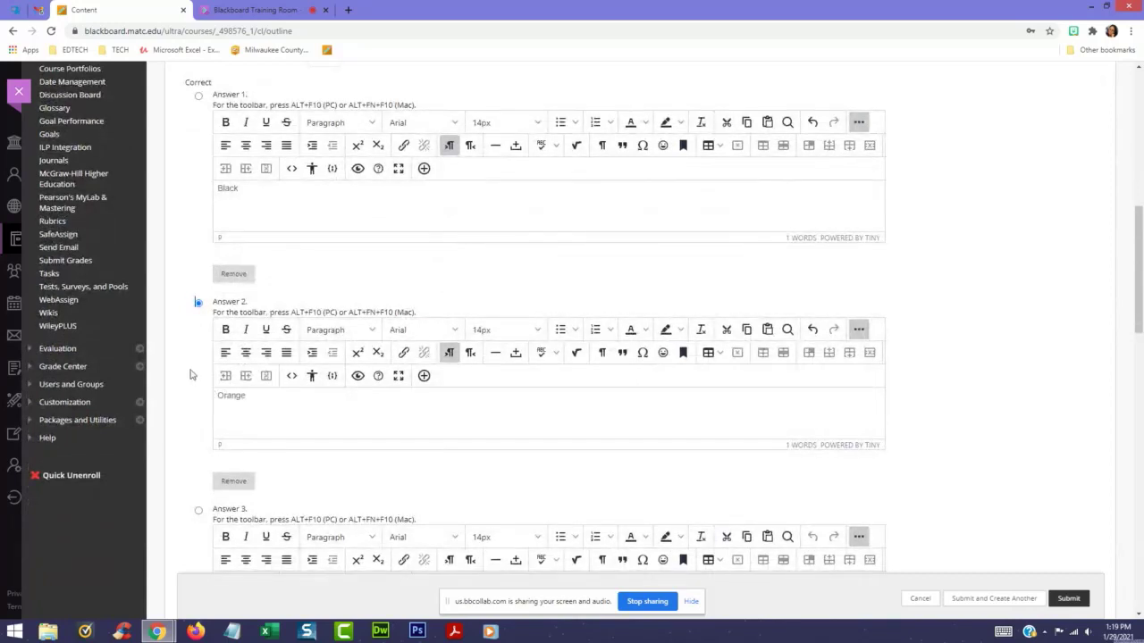
# - Enter Yellow as Answer 3 and Pink as Answer 4, and review the question's text and options
pyautogui.scroll(-3, 191, 384)
pyautogui.click(255, 329)
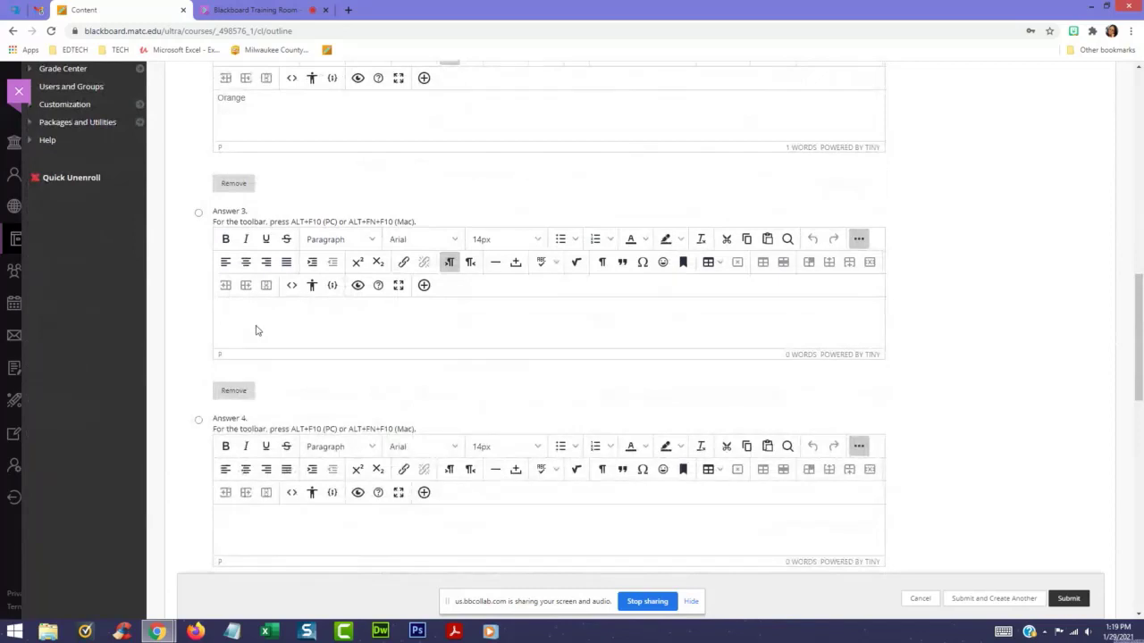
pyautogui.write('Yellow')
pyautogui.click(280, 541)
pyautogui.write('Pink')
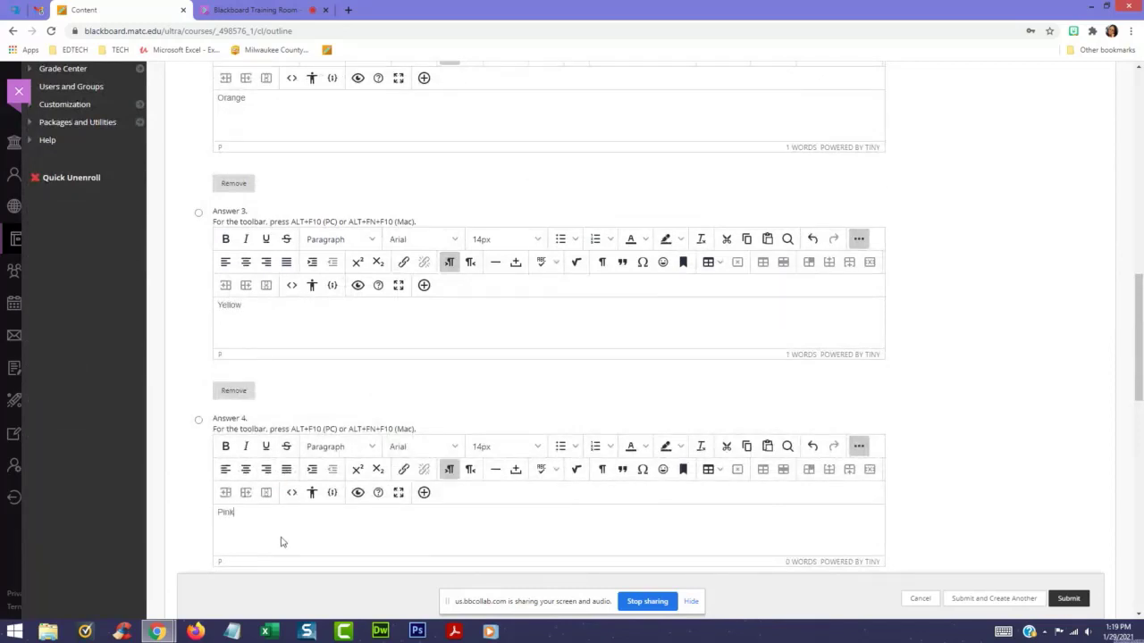
pyautogui.scroll(2, 489, 383)
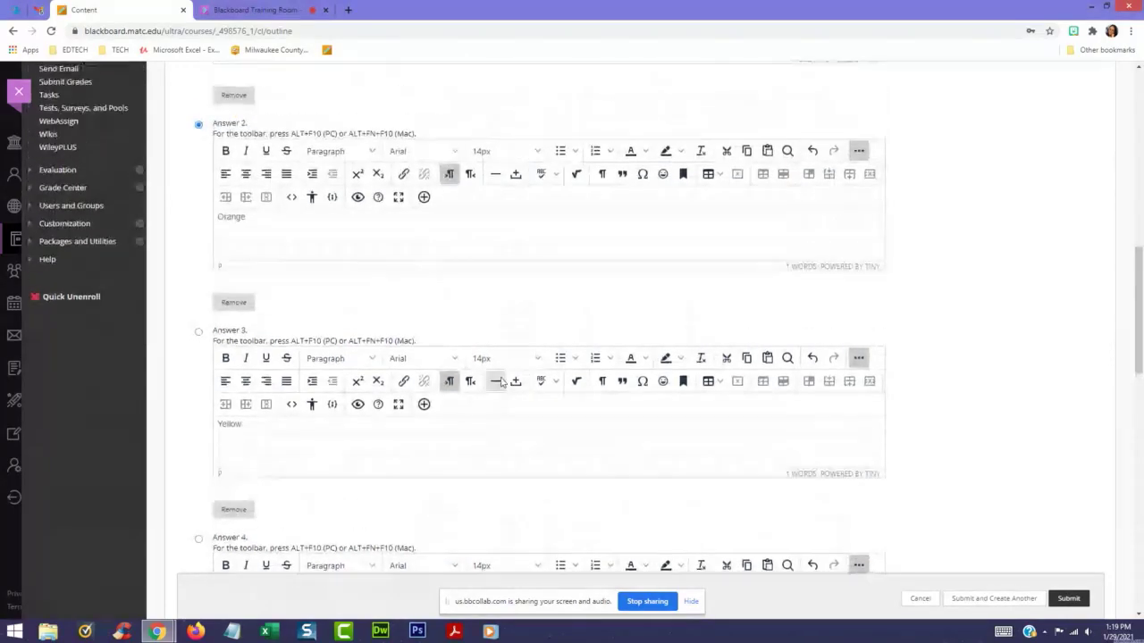
pyautogui.scroll(7, 501, 383)
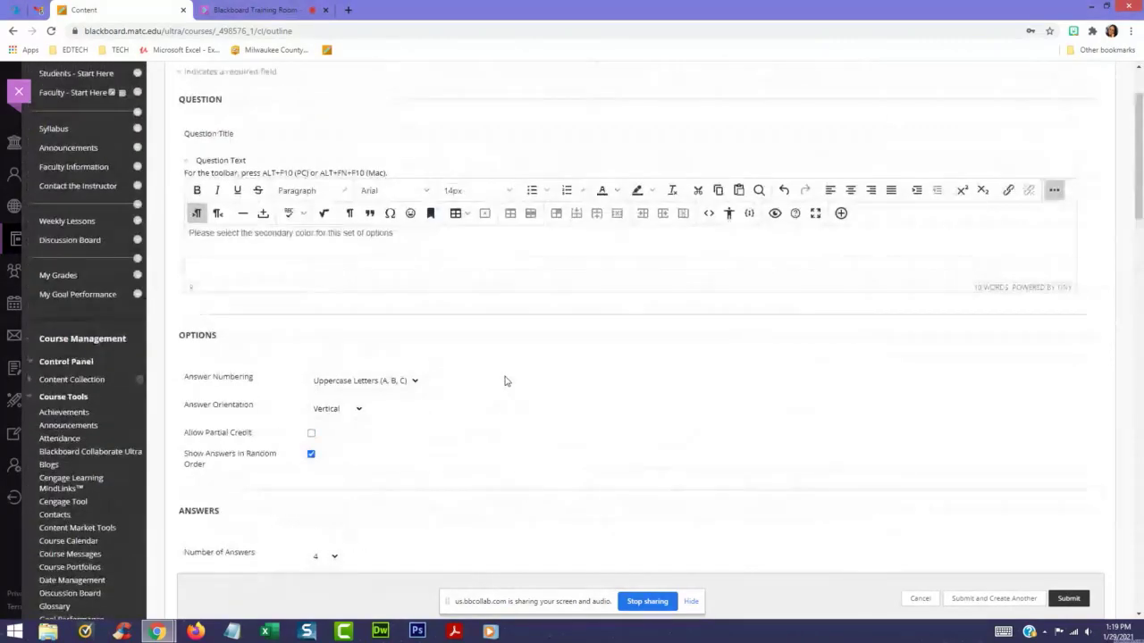
pyautogui.scroll(2, 505, 381)
pyautogui.scroll(-3, 503, 380)
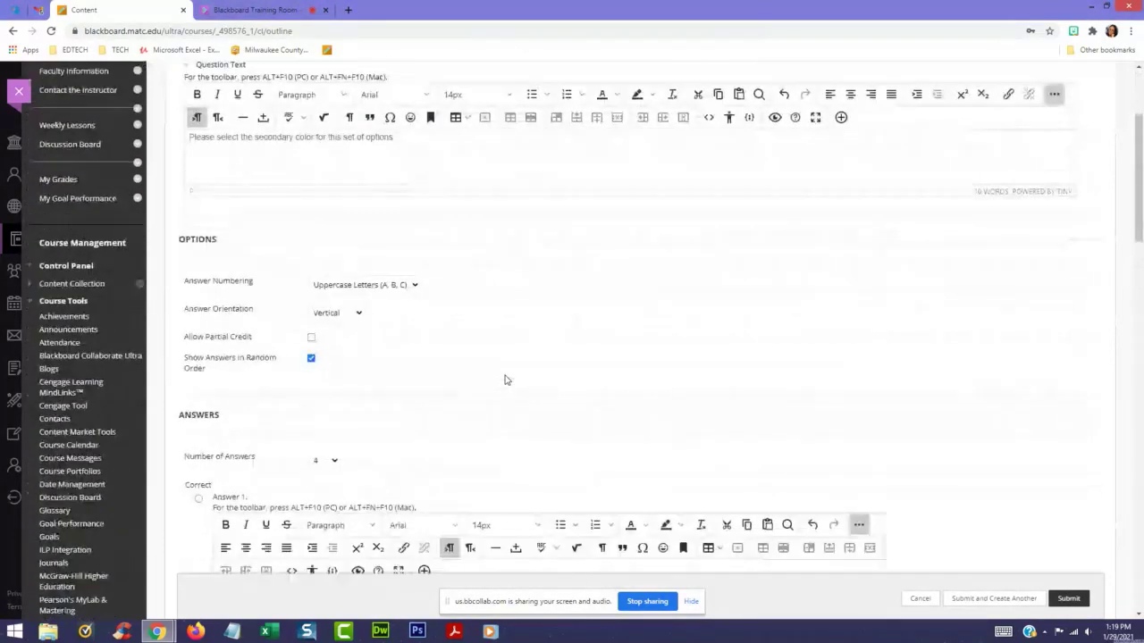
# - Keep Answer 2 marked as correct and enter "Correct!" as the question's correct response feedback
pyautogui.scroll(-6, 504, 380)
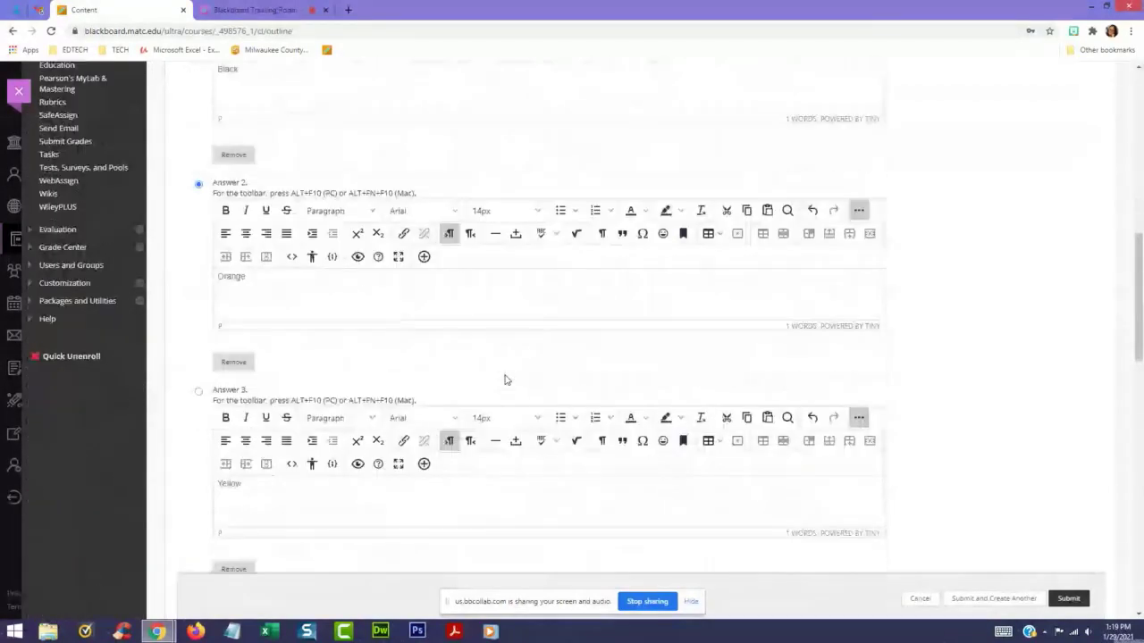
pyautogui.click(199, 187)
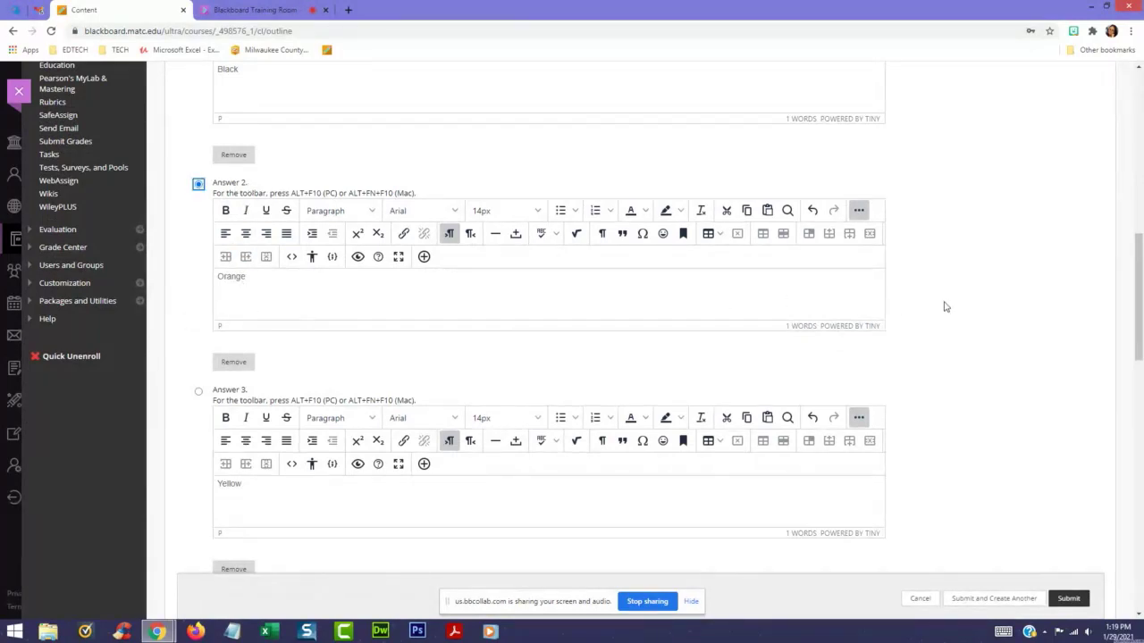
pyautogui.scroll(-1, 948, 308)
pyautogui.scroll(-4, 952, 459)
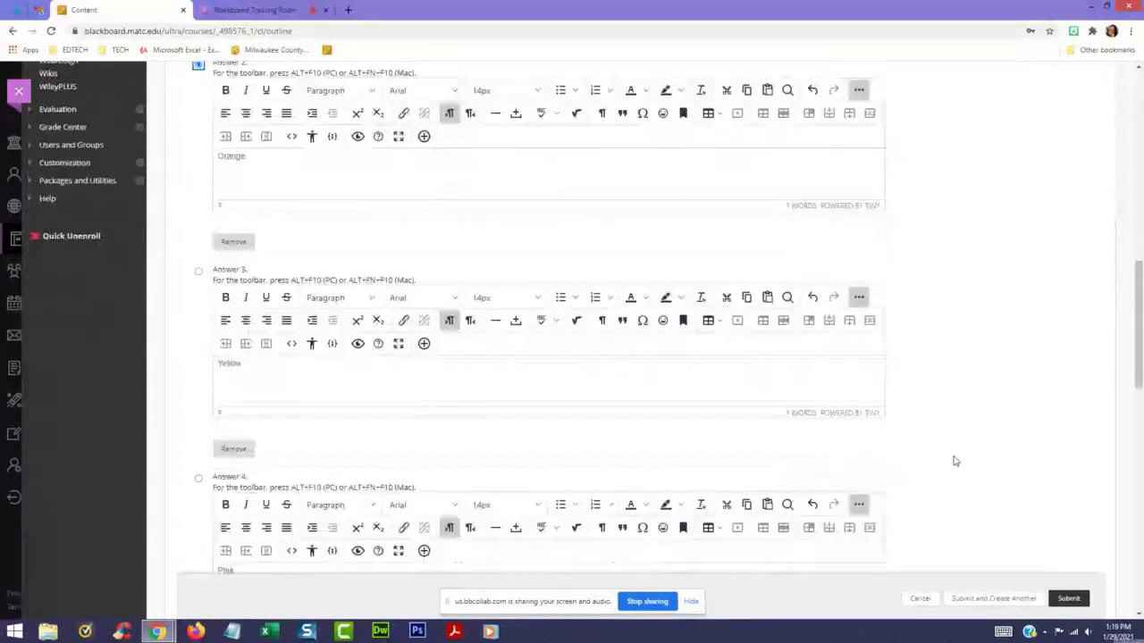
pyautogui.scroll(-3, 947, 447)
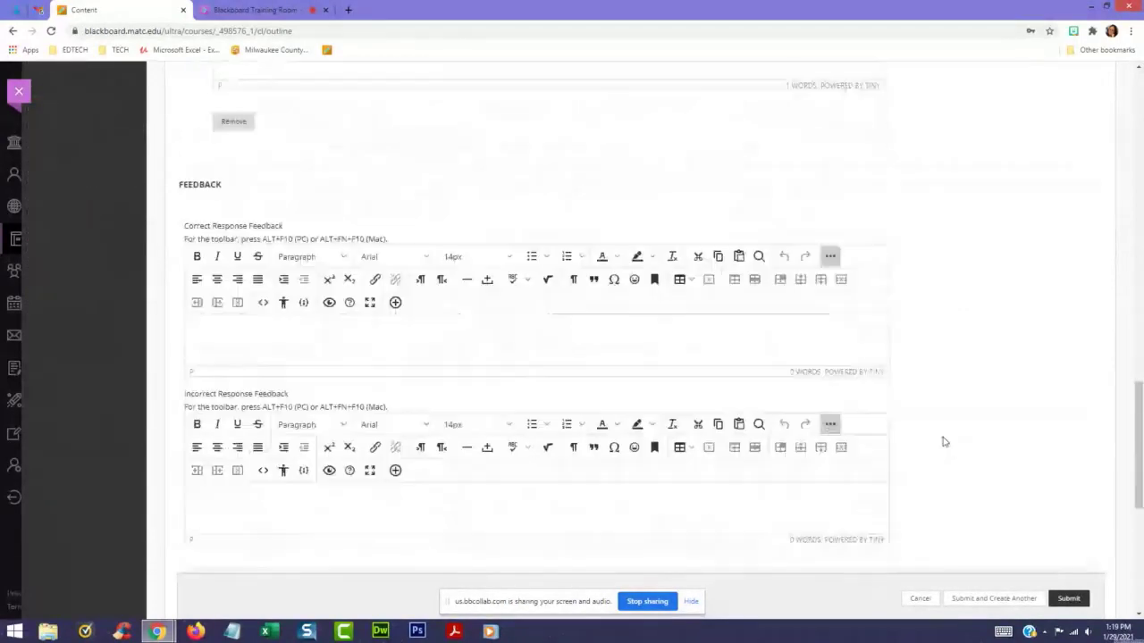
pyautogui.click(249, 336)
pyautogui.write('Correct!')
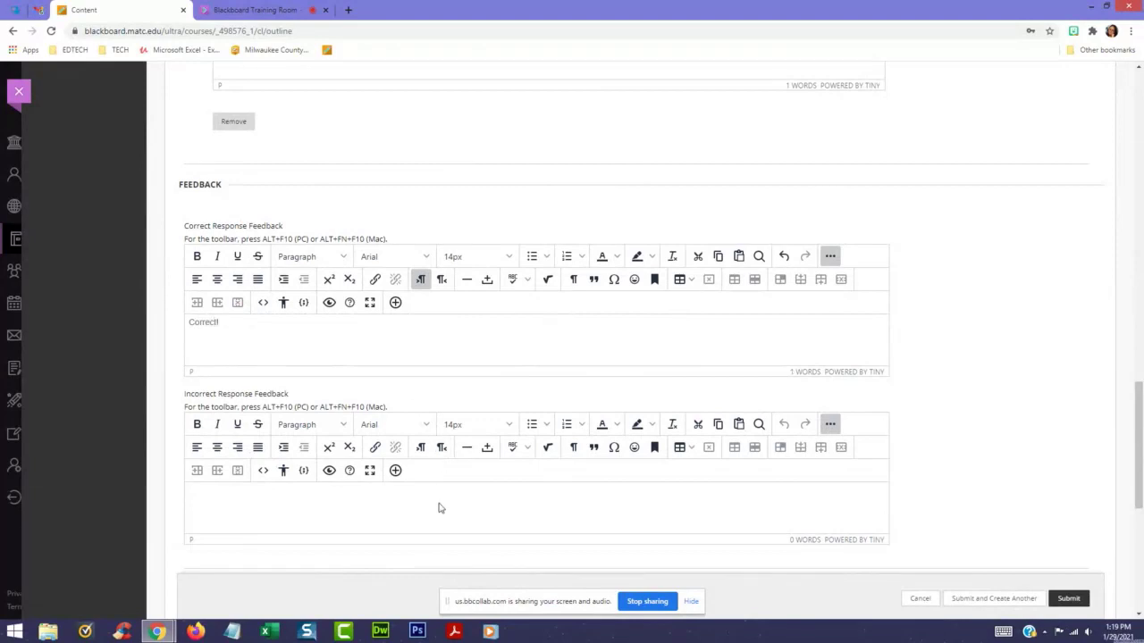
# - Enter "Sorry, that answer is not correct. Please refer to Chapter 1 for the right response." as incorrect response feedback and submit the question
pyautogui.click(435, 510)
pyautogui.write('Sorry, that answ')
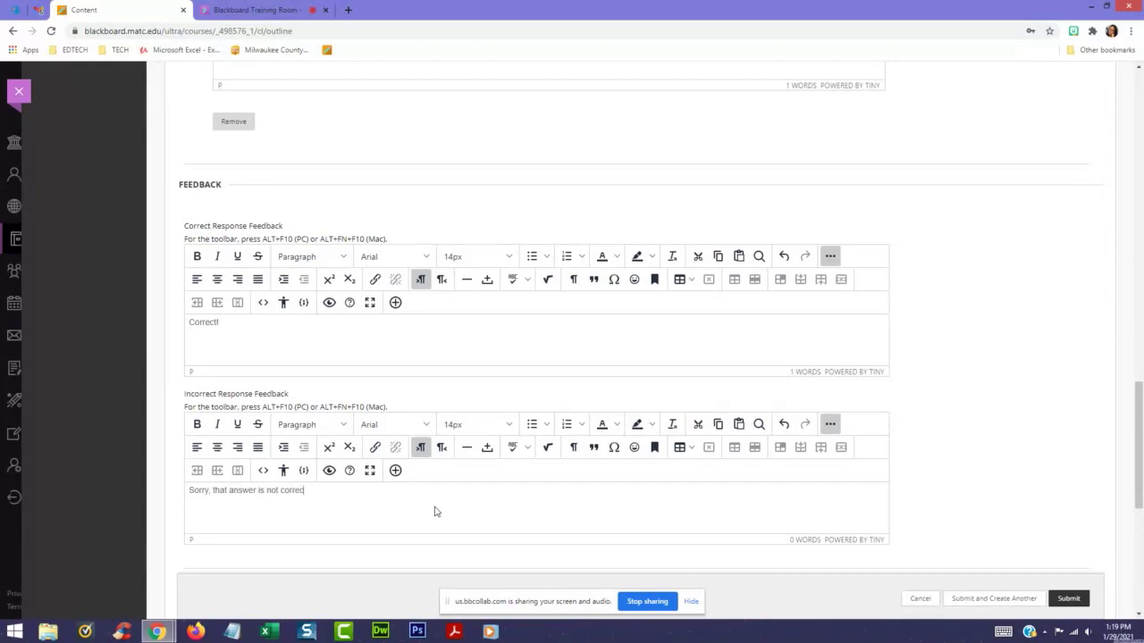
pyautogui.write('er is not correct. Please refer to Chapter 1 for the right response.')
pyautogui.click(1069, 599)
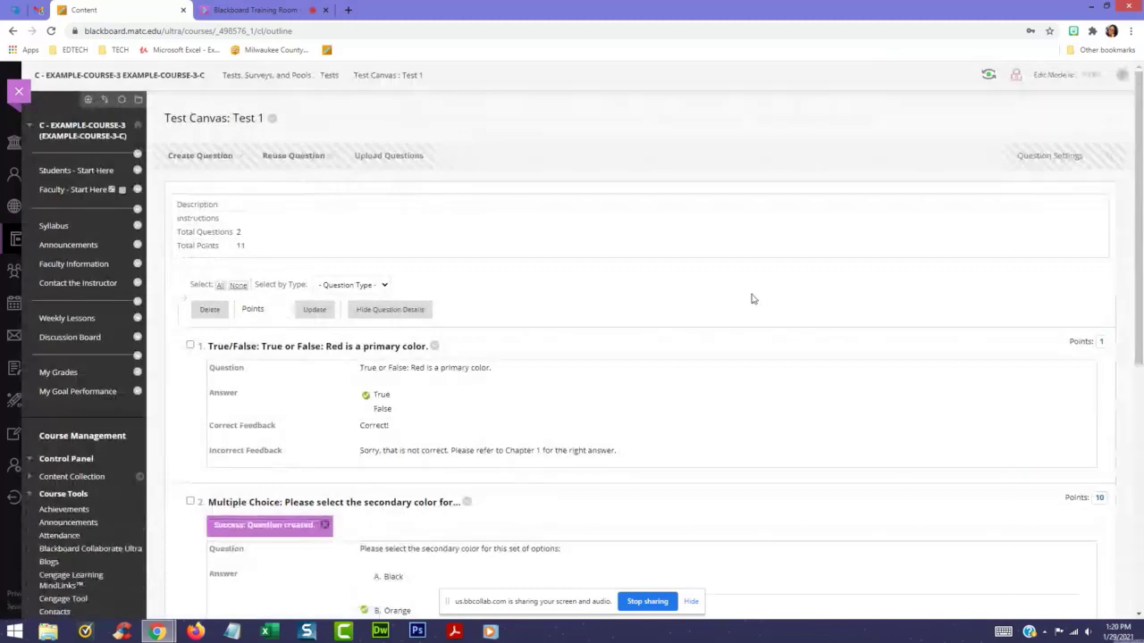
# - Review the True/False and Multiple Choice questions on the Test 1 canvas and start creating an Essay question
pyautogui.scroll(-2, 474, 369)
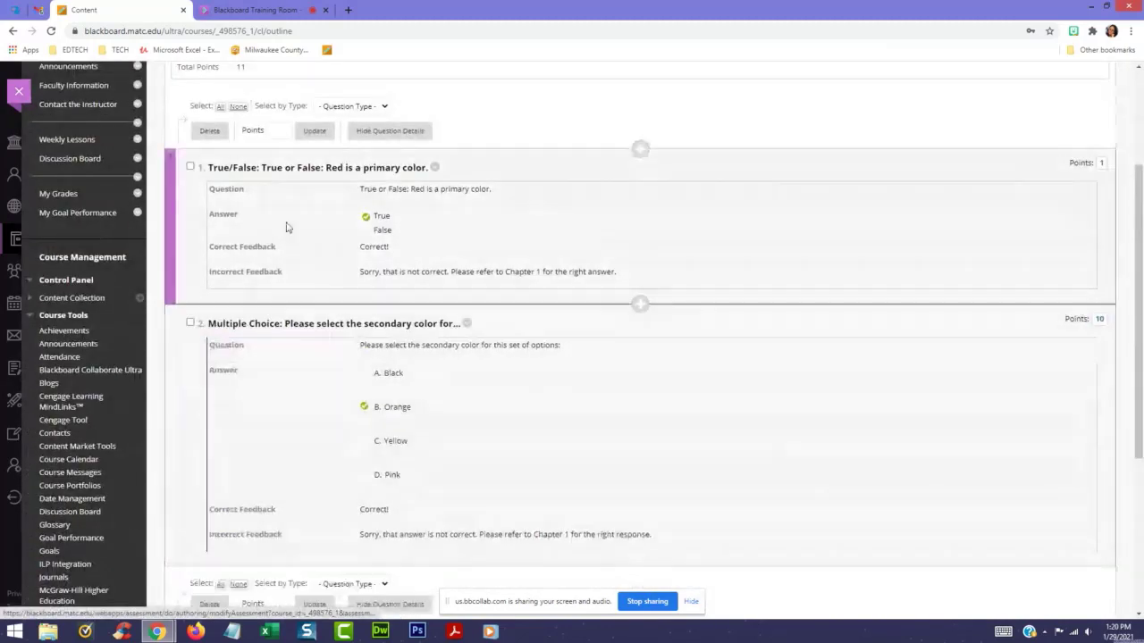
pyautogui.scroll(-1, 385, 357)
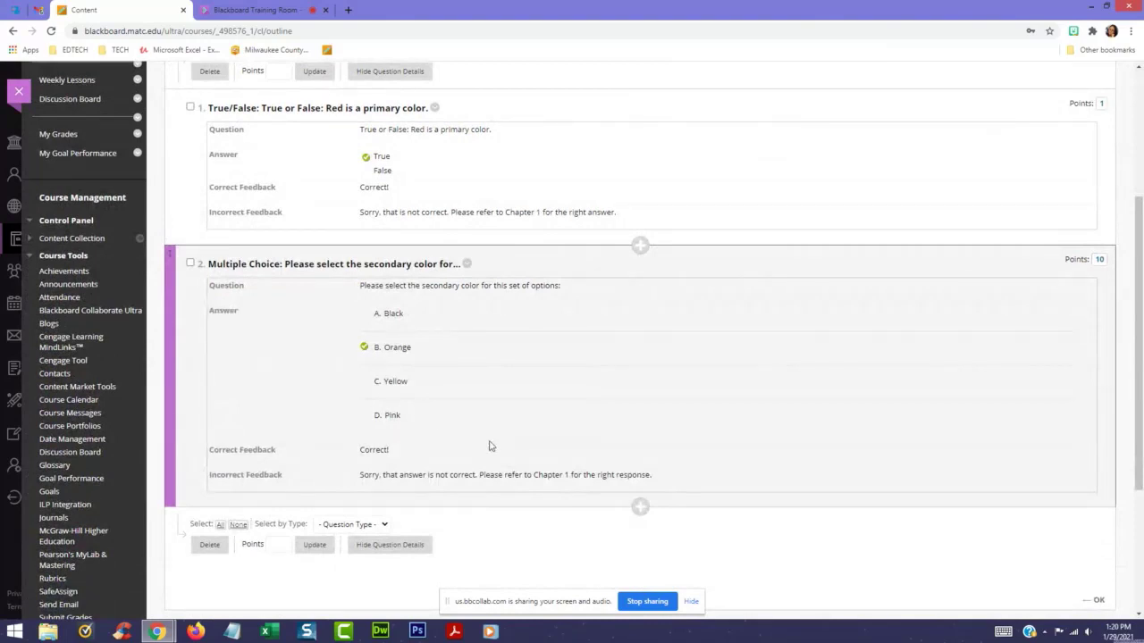
pyautogui.scroll(4, 489, 445)
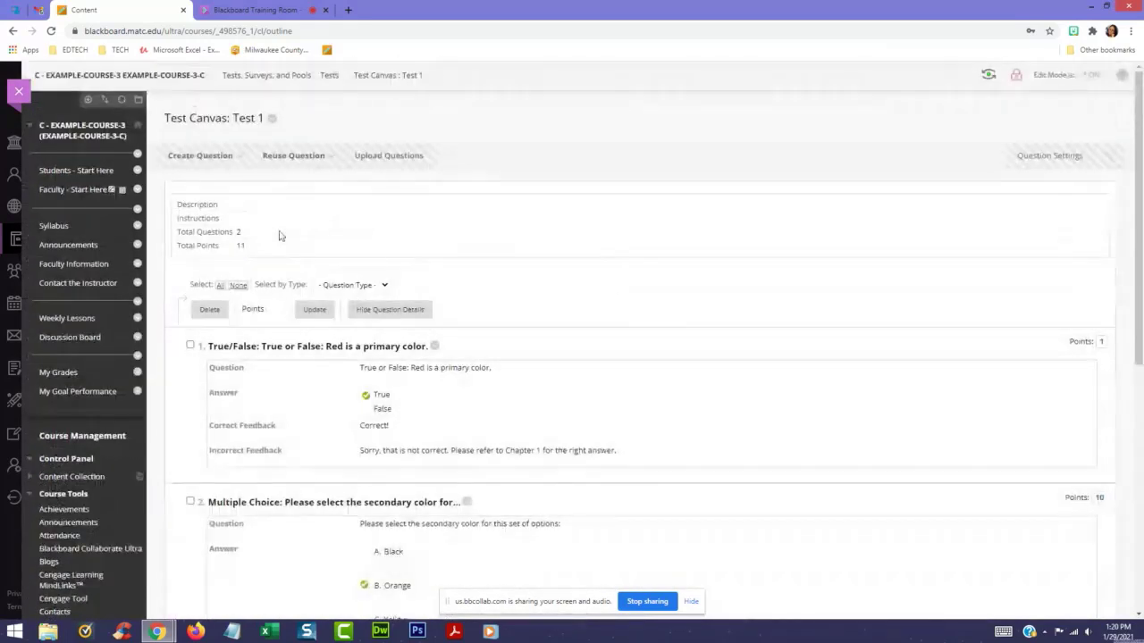
pyautogui.click(235, 157)
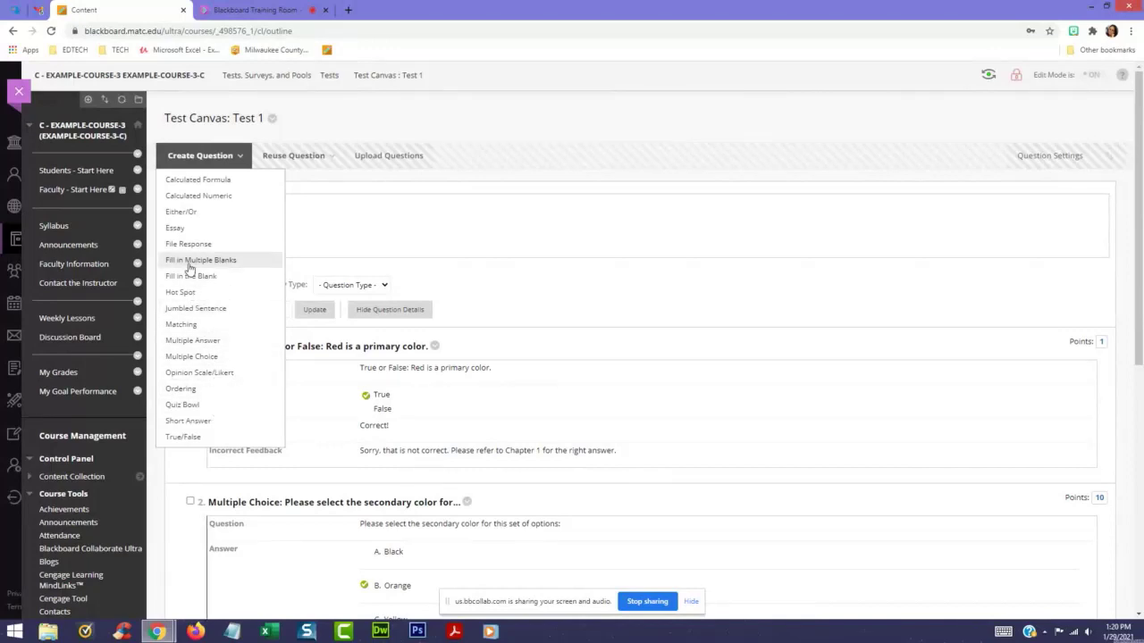
pyautogui.click(200, 230)
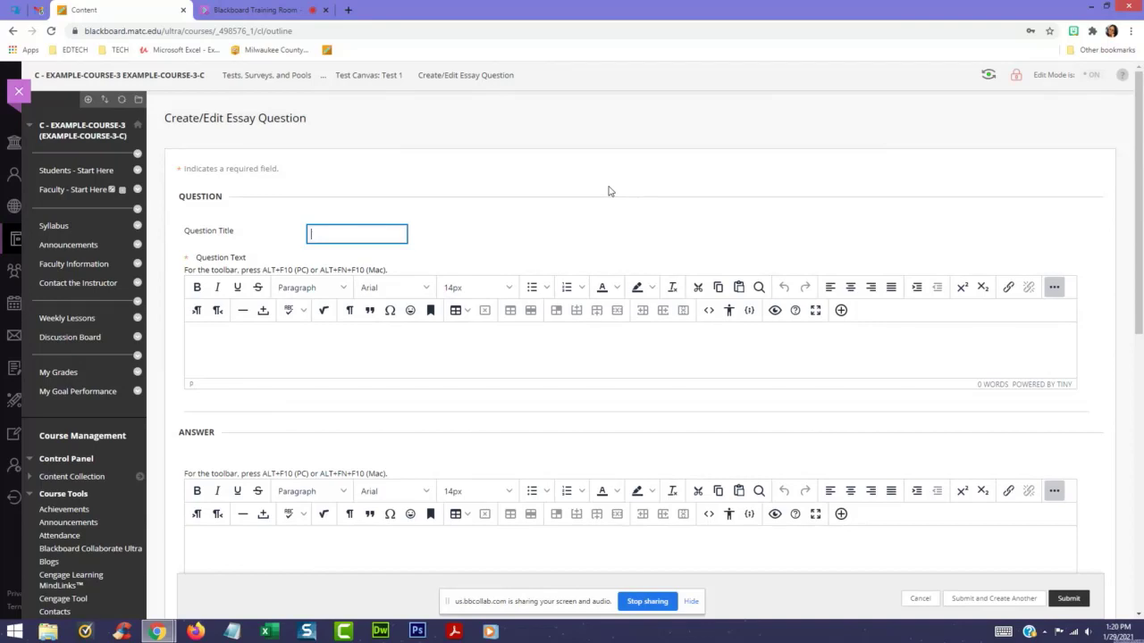
pyautogui.click(531, 242)
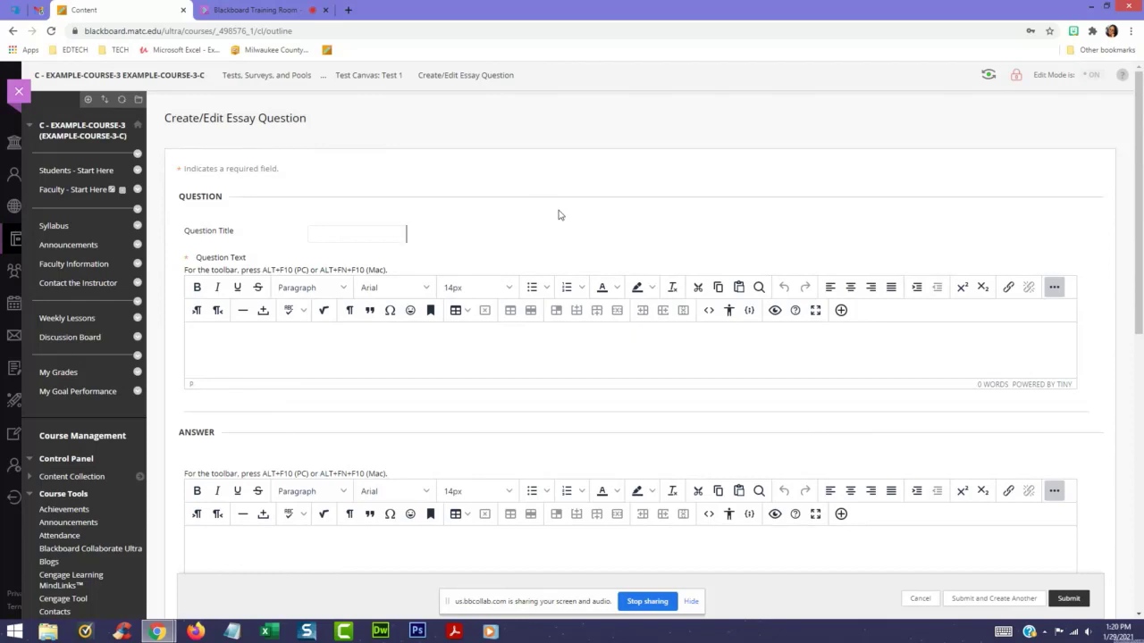
# - Enter the question text "Describe the difference between a warm color scheme and a cool color scheme. Please give an example."
pyautogui.click(573, 349)
pyautogui.write('Des')
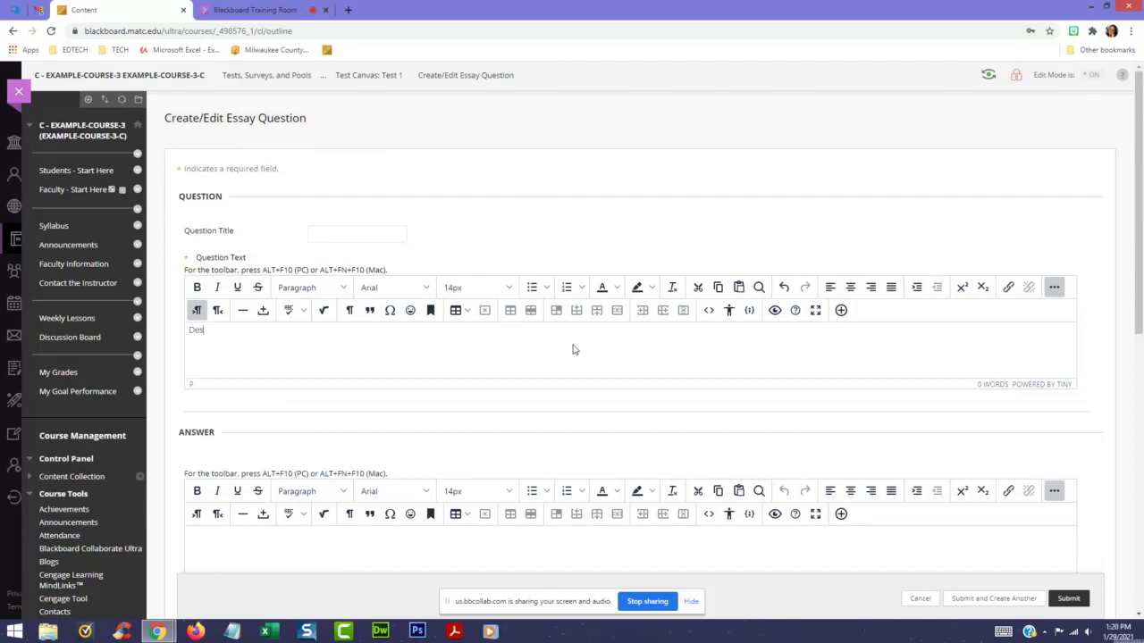
pyautogui.write('cribe the difference between a warm colo')
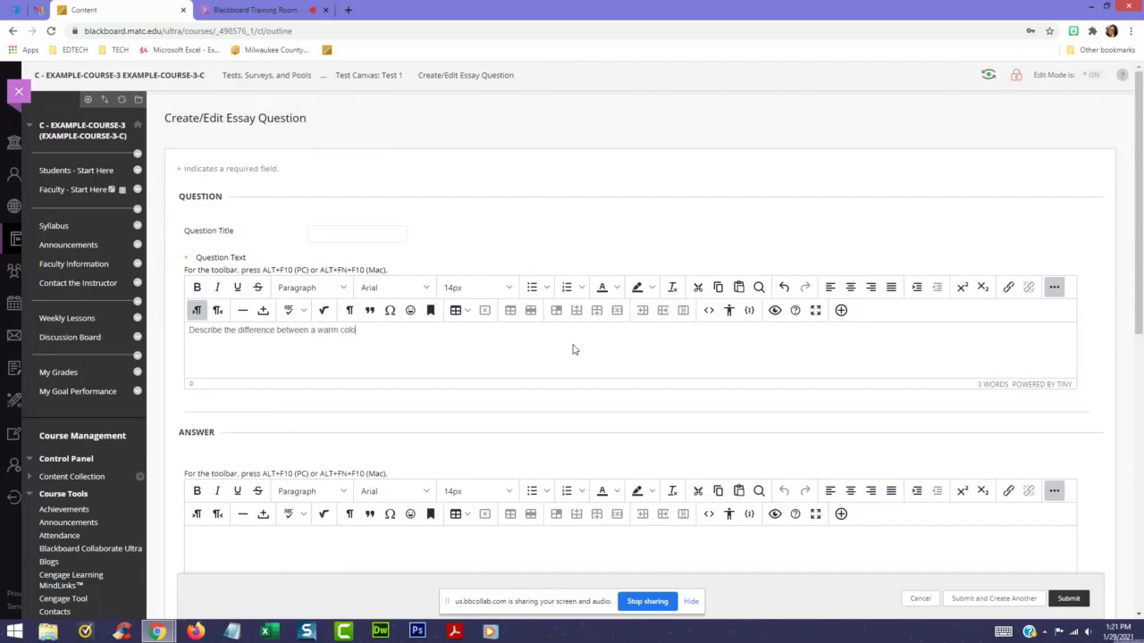
pyautogui.write('r scheme and a cool color scheme.')
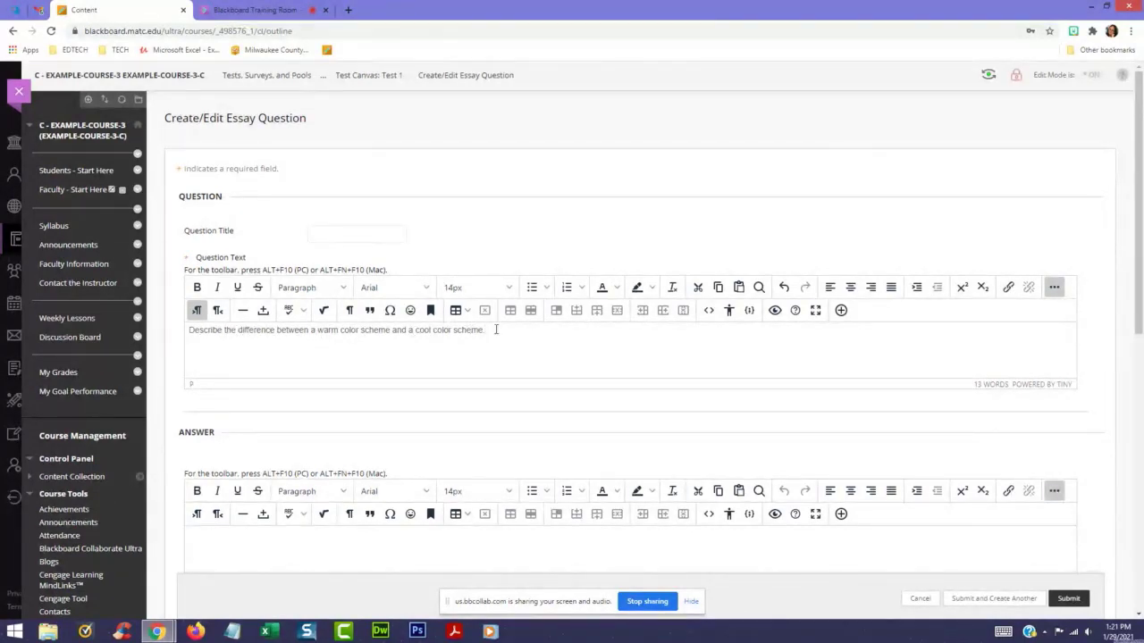
pyautogui.write('Please give an example.')
# - Enter the sample answer "A warm color scheme uses red, yellow, and orange hues. A cool scheme uses blues, greens, and purples."
pyautogui.scroll(-2, 643, 236)
pyautogui.scroll(-1, 403, 376)
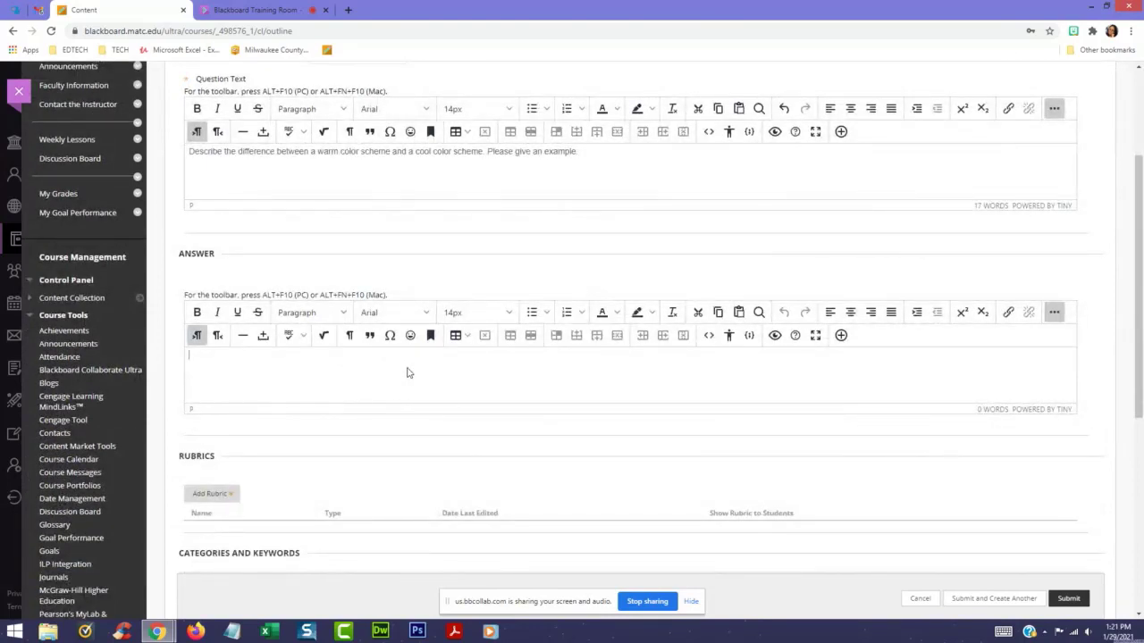
pyautogui.write('A warm color scheme uses red.')
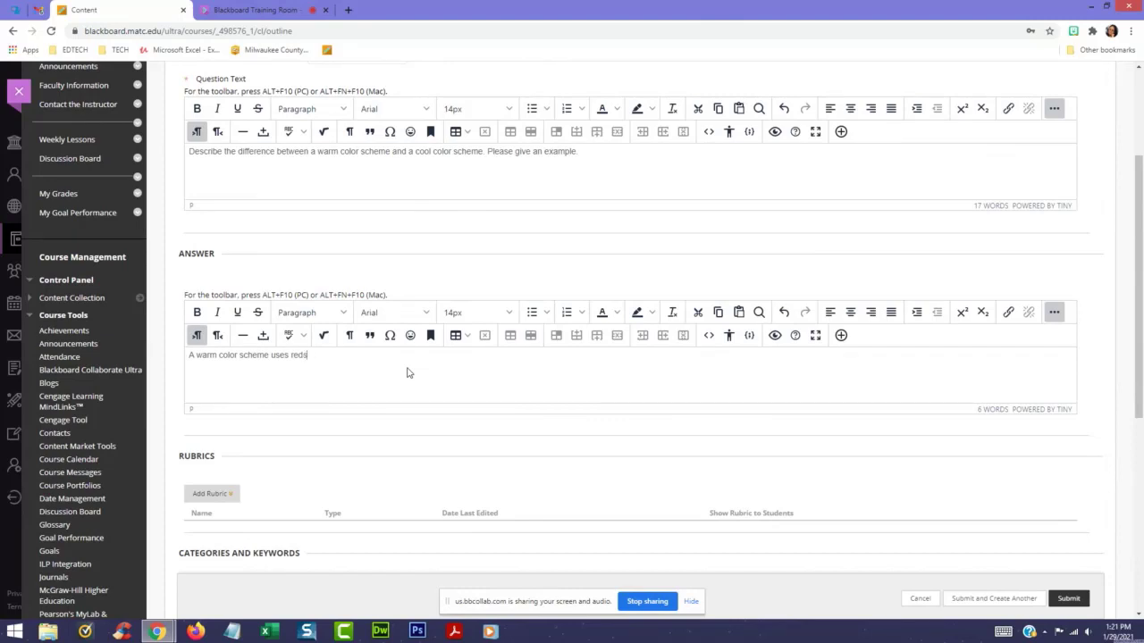
pyautogui.write(', yellows, and orang')
pyautogui.click(304, 355)
pyautogui.press('BackSpace')
pyautogui.press('BackSpace')
pyautogui.press('Right')
pyautogui.press('Right')
pyautogui.press('Right')
pyautogui.press('Right')
pyautogui.press('Right')
pyautogui.press('Right')
pyautogui.press('Right')
pyautogui.press('Right')
pyautogui.press('BackSpace')
pyautogui.write('coo')
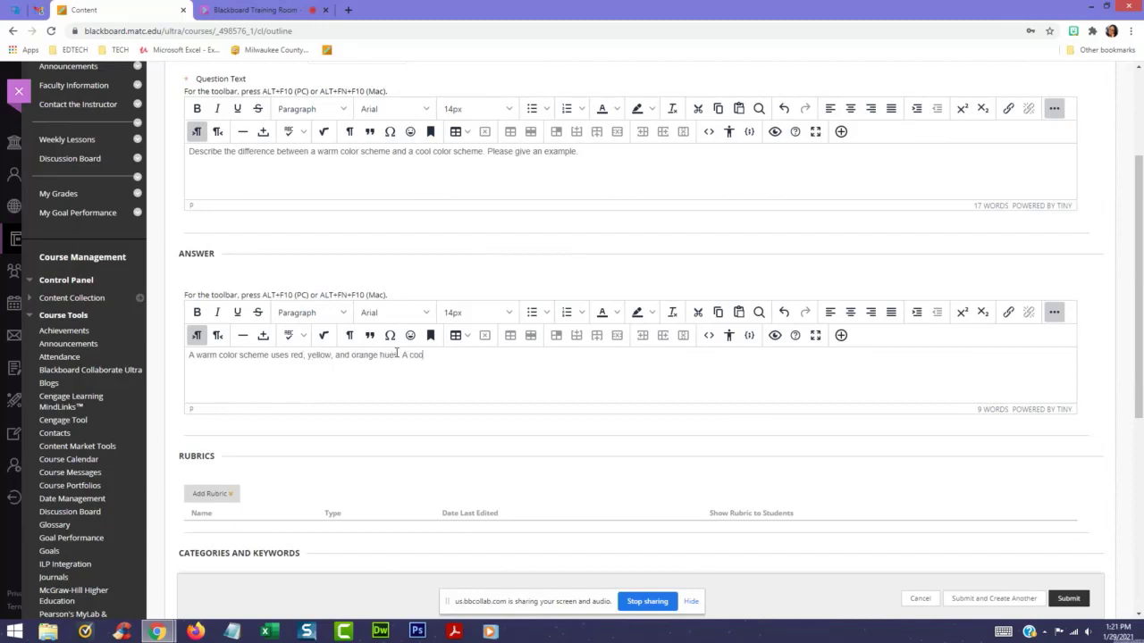
pyautogui.write('l scheme uses blues, greens, and purples.')
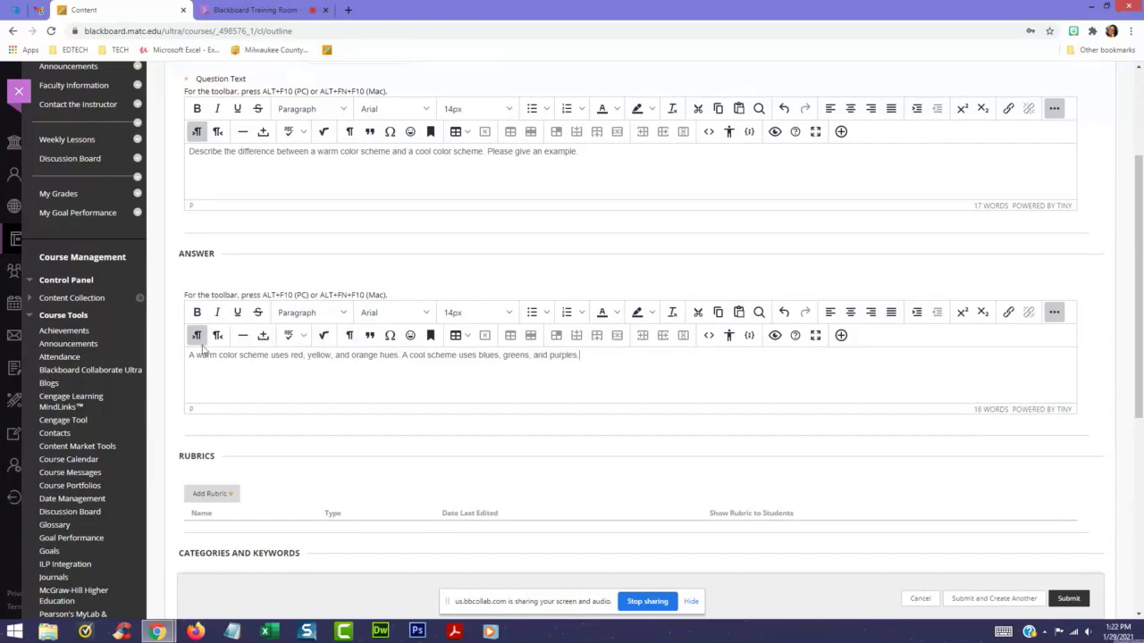
# - Highlight the sample answer to review it, look over the remaining question settings, and submit the essay question
pyautogui.moveTo(189, 355); pyautogui.dragTo(584, 357)
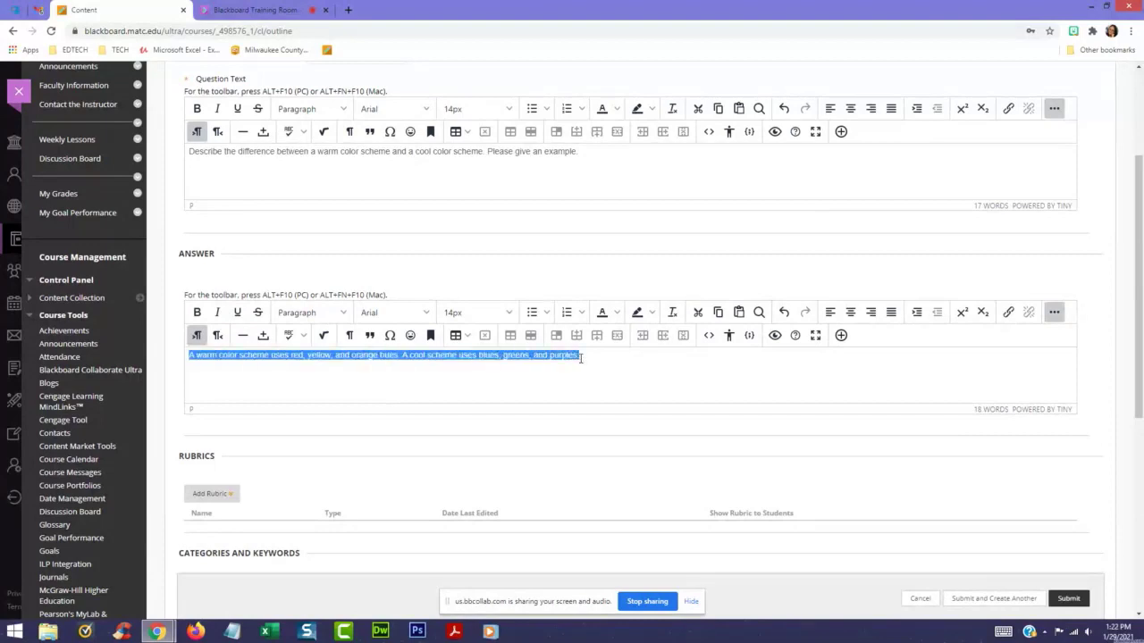
pyautogui.click(604, 369)
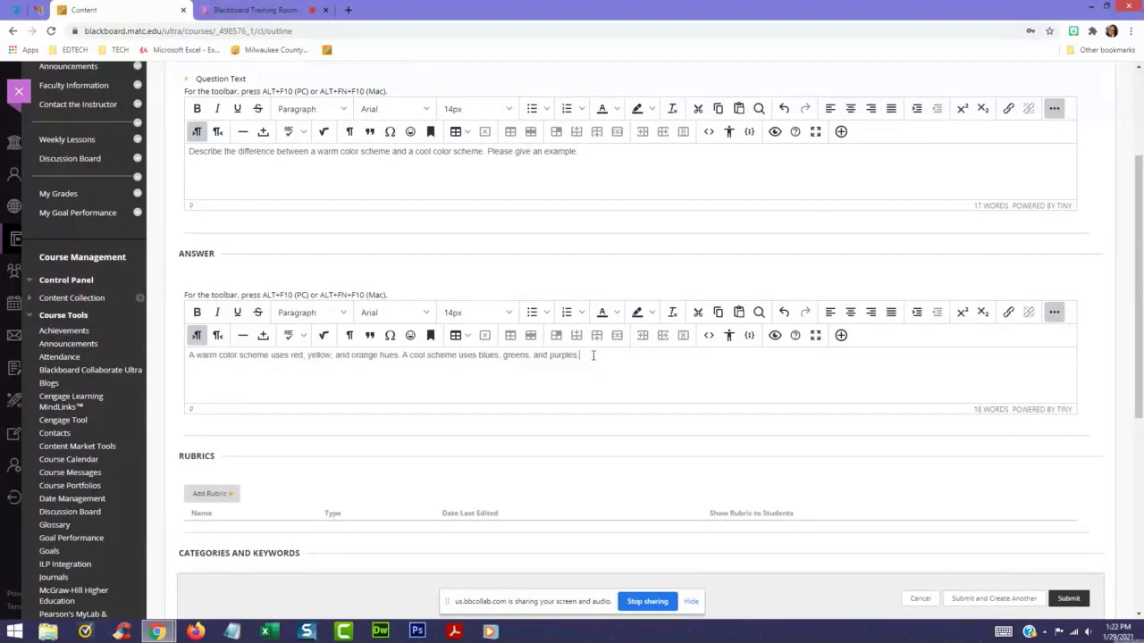
pyautogui.moveTo(592, 354); pyautogui.dragTo(176, 358)
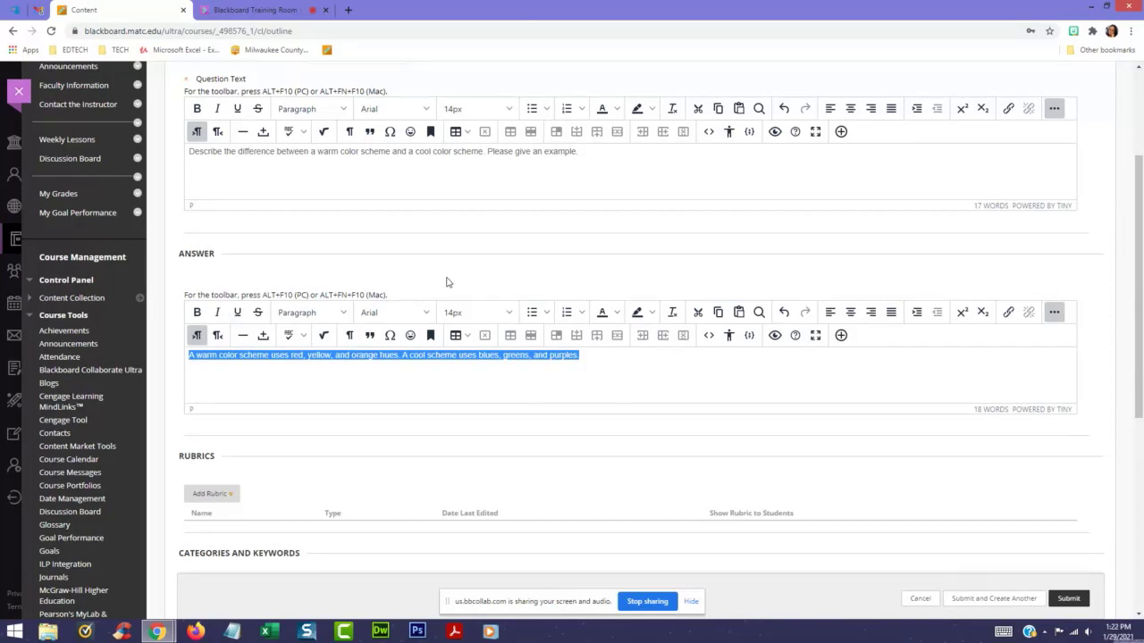
pyautogui.scroll(-3, 448, 283)
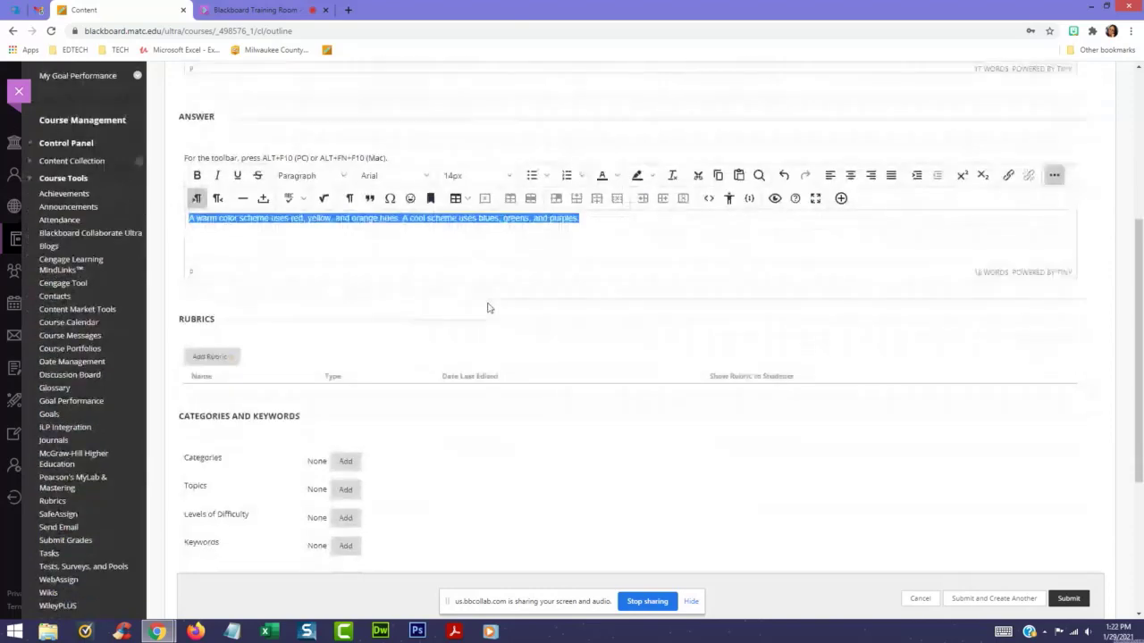
pyautogui.scroll(-5, 626, 340)
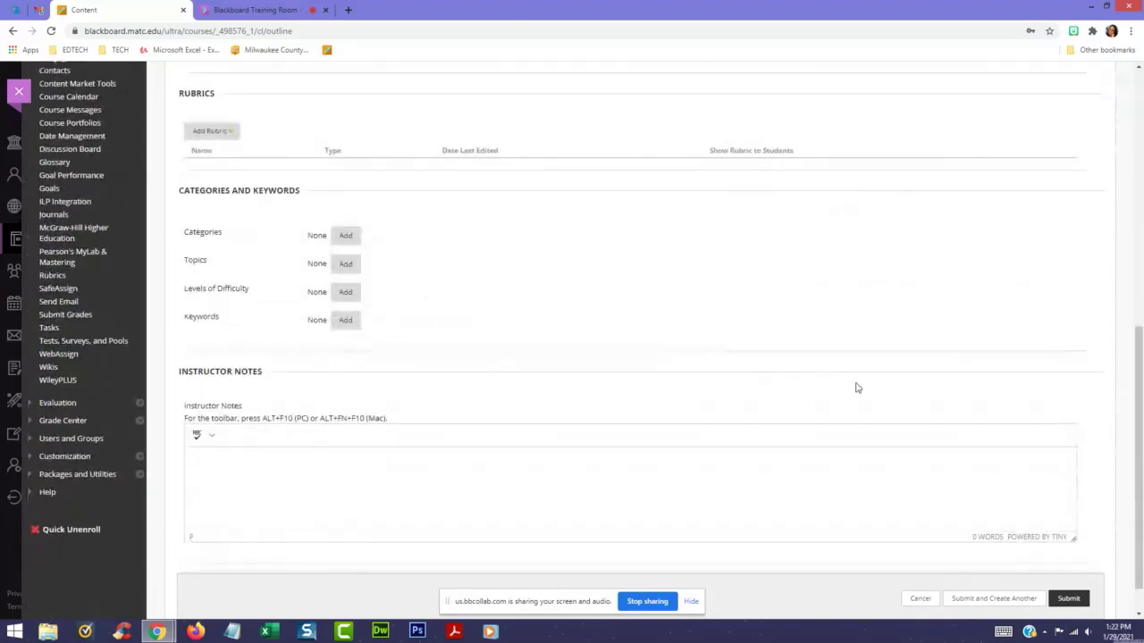
pyautogui.scroll(-1, 856, 388)
pyautogui.click(1067, 566)
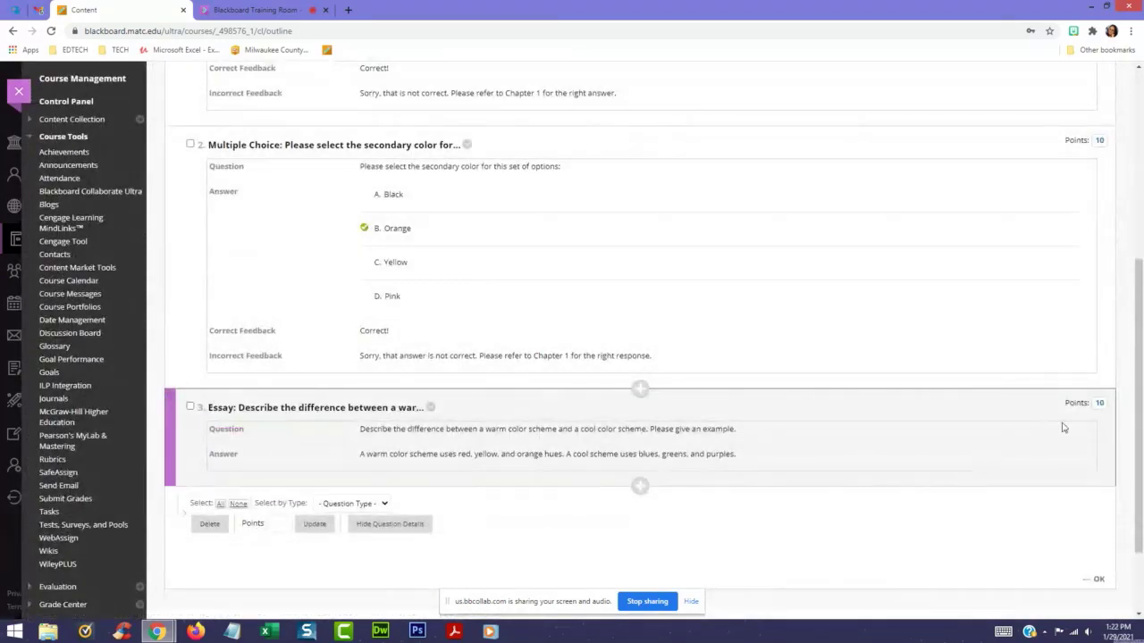
# - Select all questions in Test 1, update their points to 5 each, and check the points on every question
pyautogui.scroll(3, 983, 384)
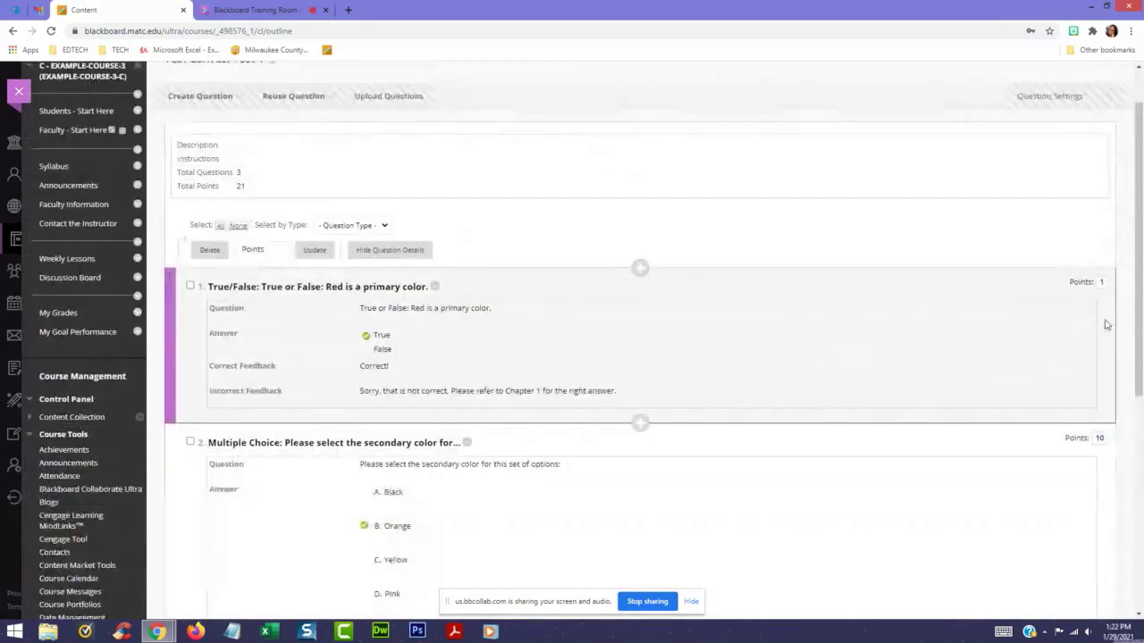
pyautogui.scroll(-3, 1095, 301)
pyautogui.scroll(-2, 1095, 321)
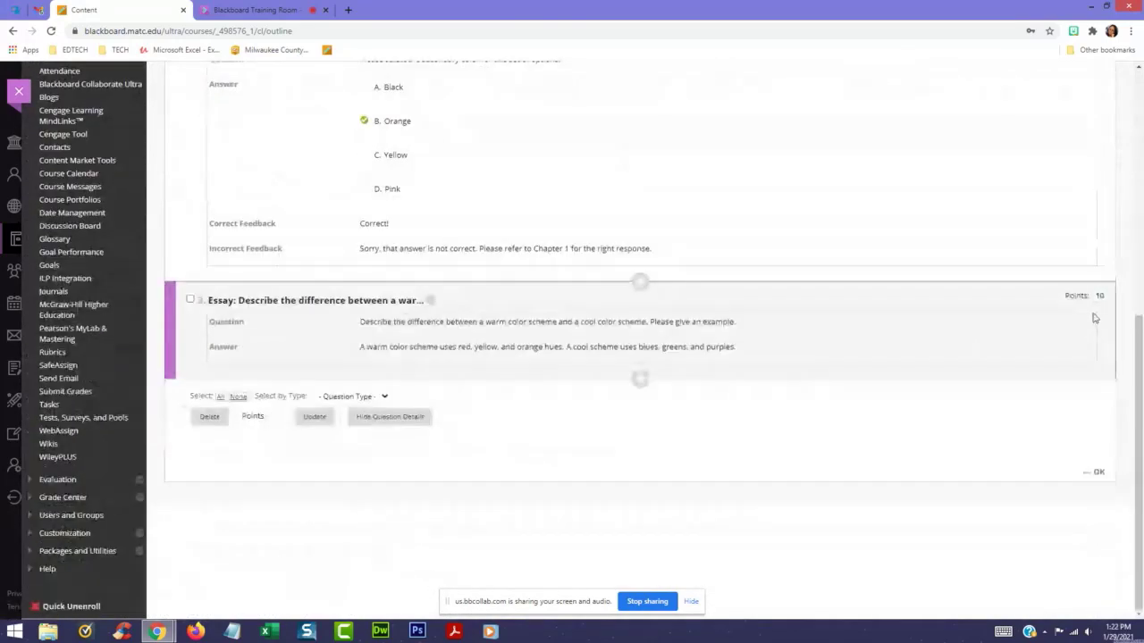
pyautogui.scroll(3, 1100, 298)
pyautogui.scroll(2, 1099, 301)
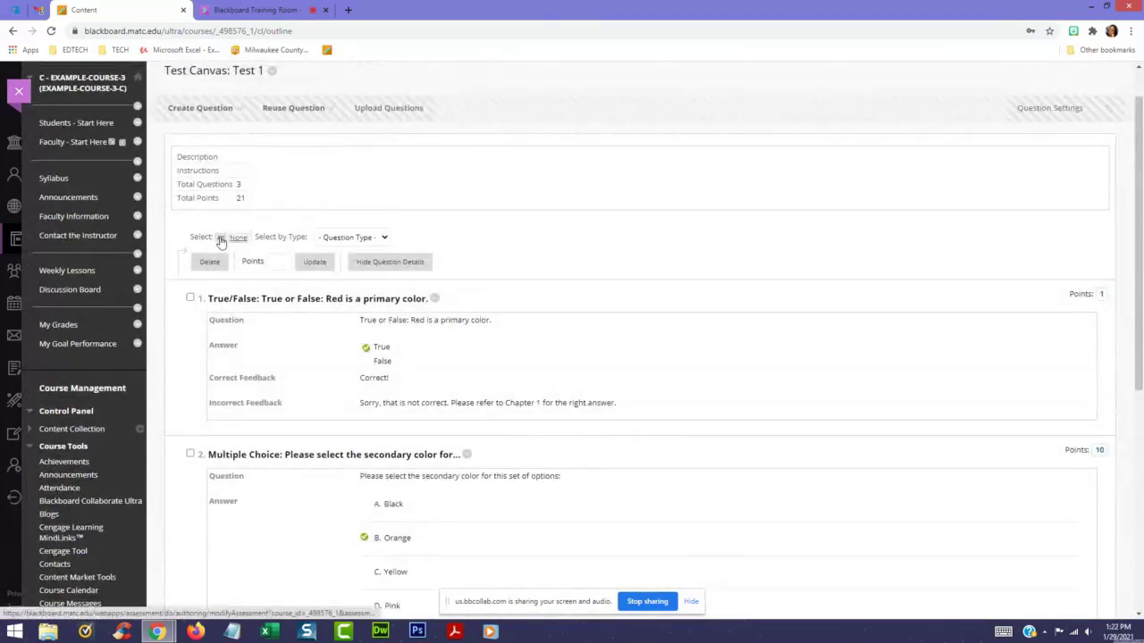
pyautogui.click(221, 241)
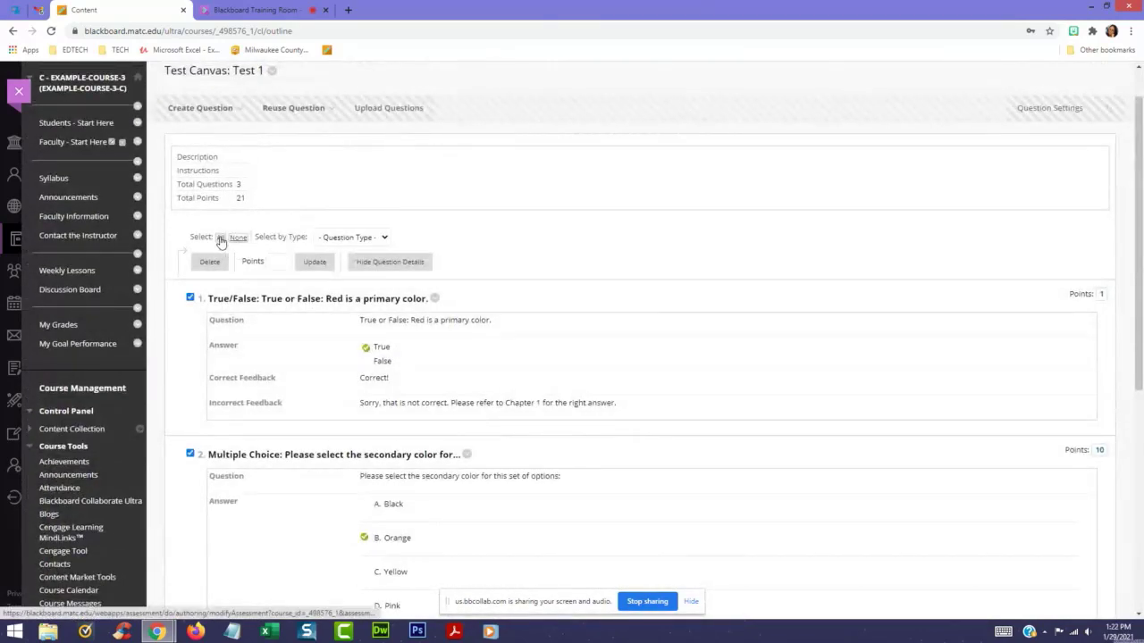
pyautogui.click(277, 261)
pyautogui.write('1')
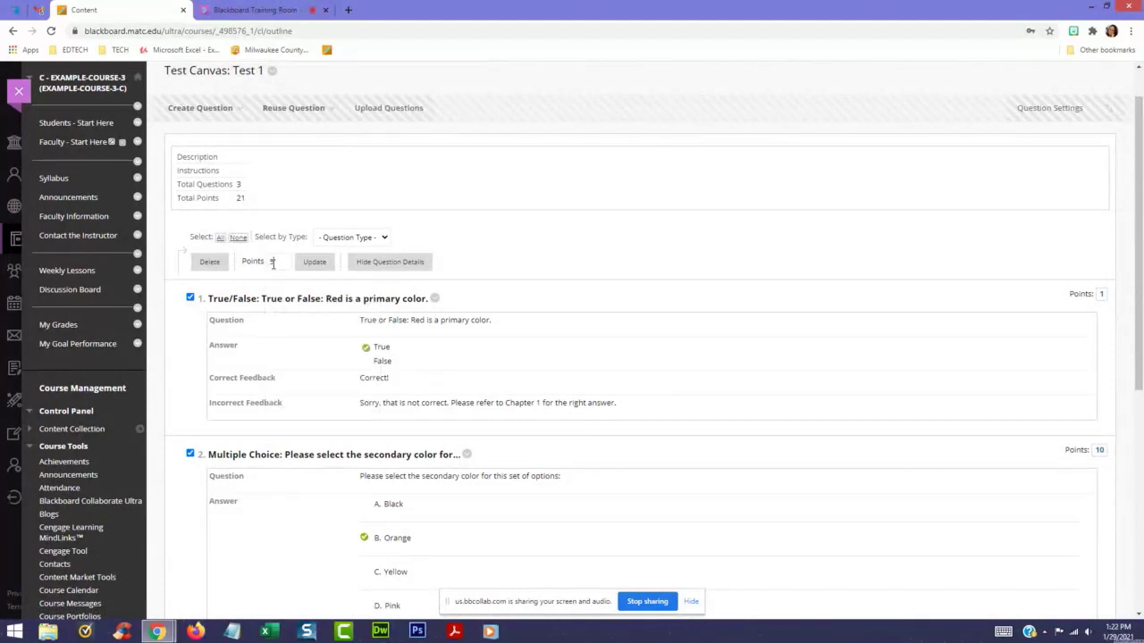
pyautogui.press('BackSpace')
pyautogui.write('5')
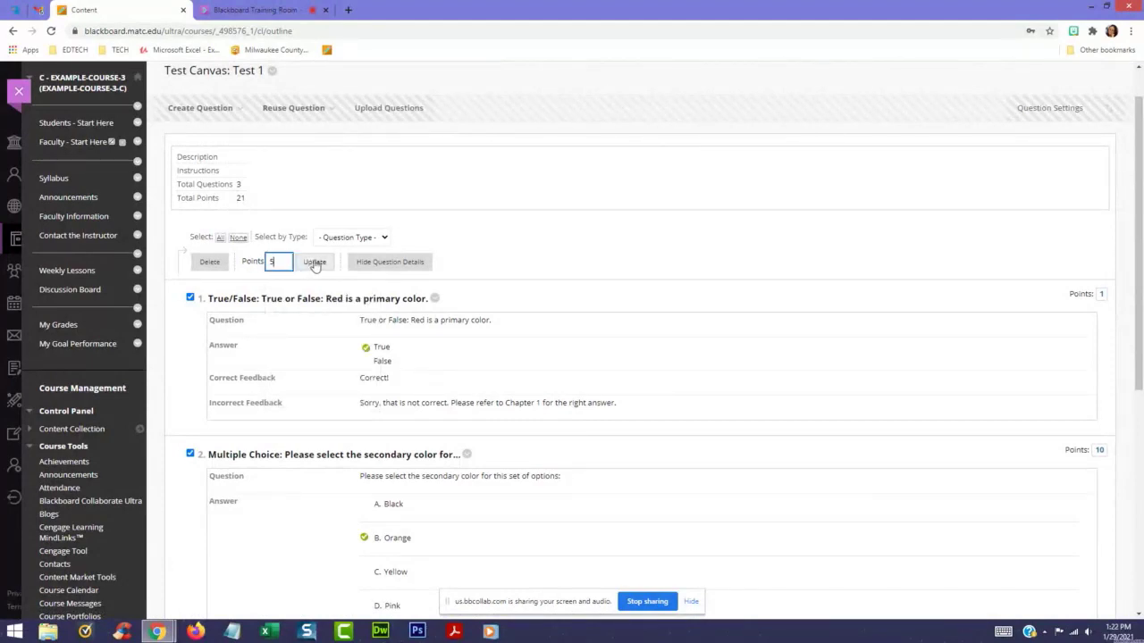
pyautogui.click(314, 263)
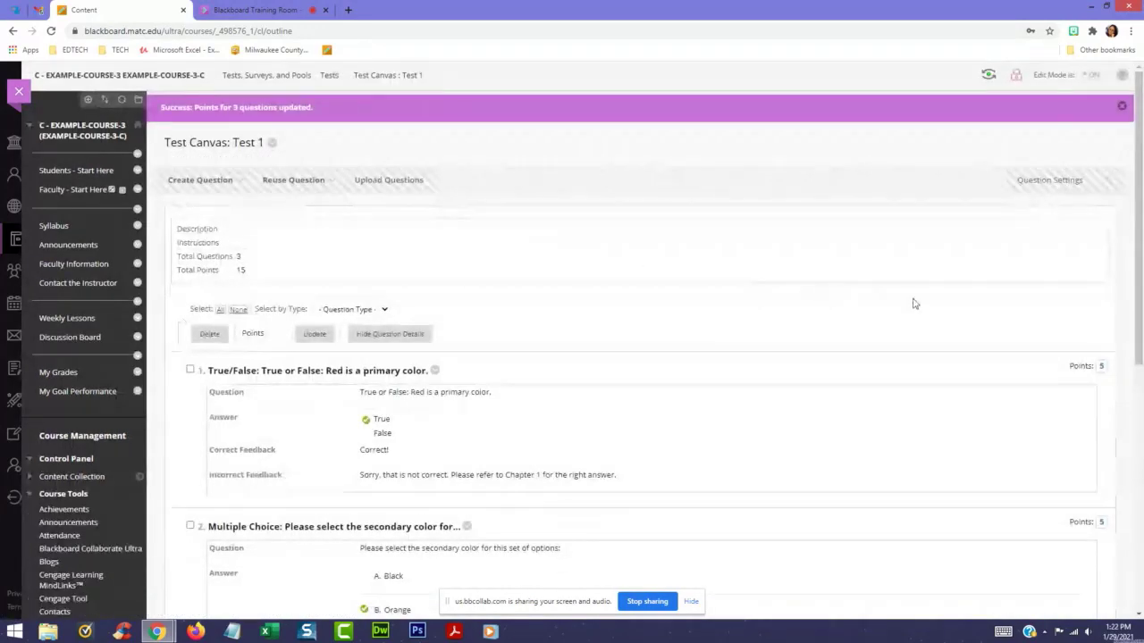
pyautogui.scroll(-5, 915, 304)
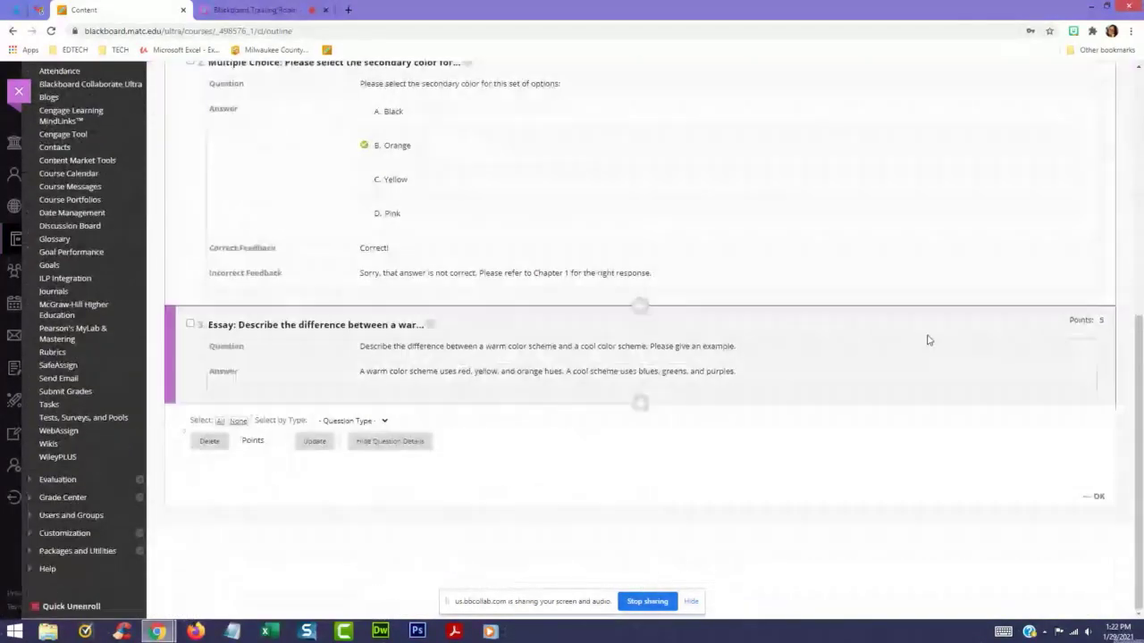
pyautogui.scroll(1, 925, 449)
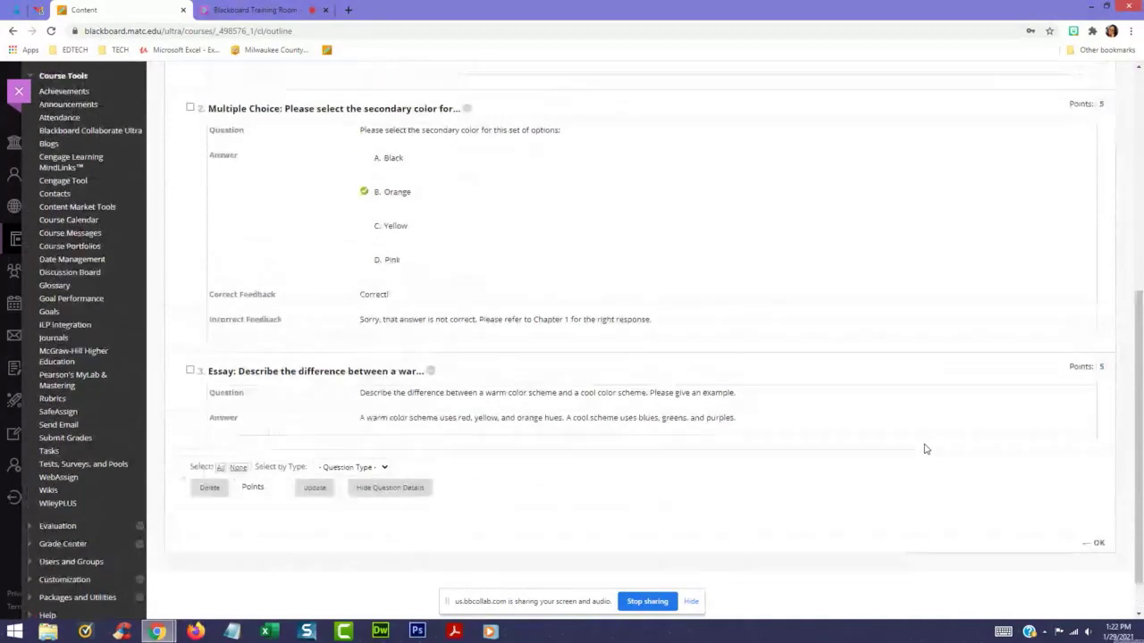
# - Dismiss the points update message and open the Week 1 folder in Weekly Lessons
pyautogui.scroll(5, 925, 450)
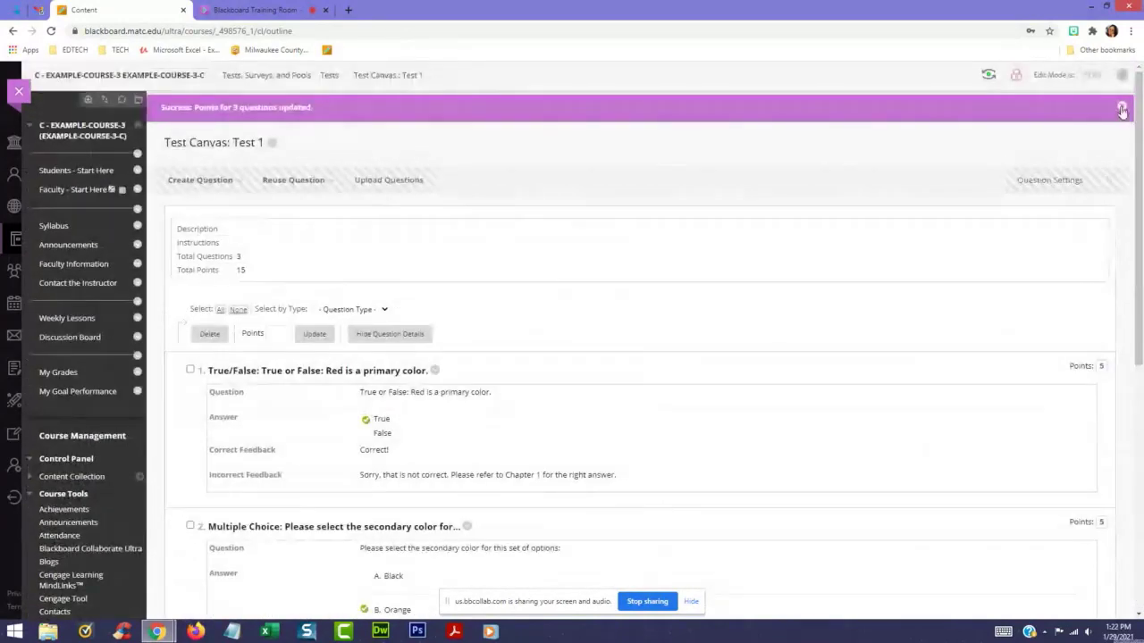
pyautogui.click(1122, 108)
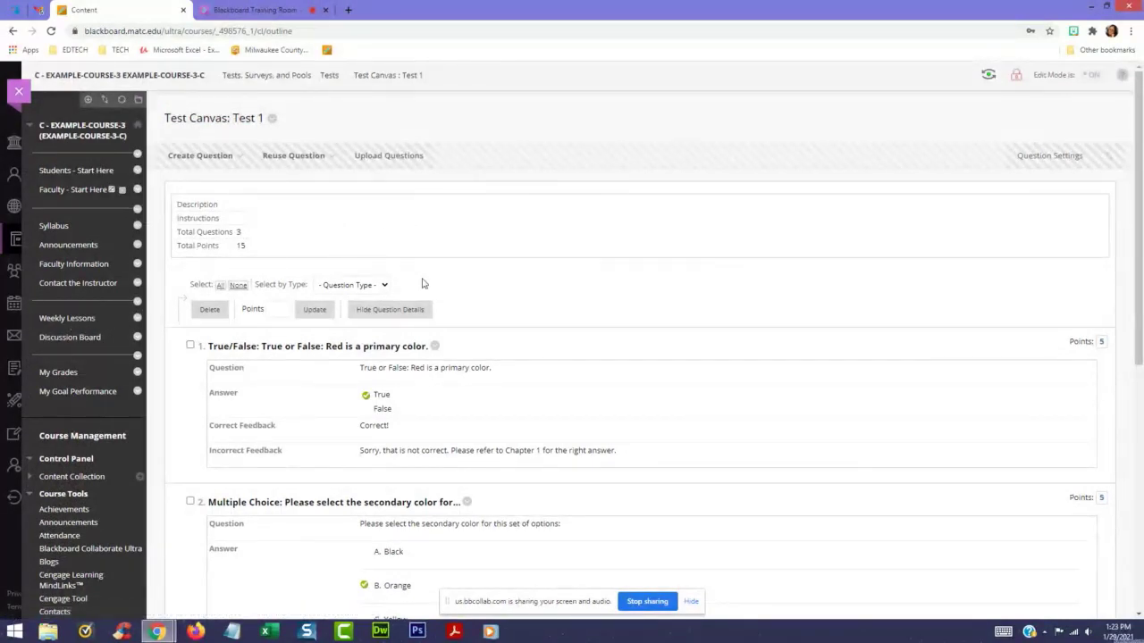
pyautogui.click(54, 319)
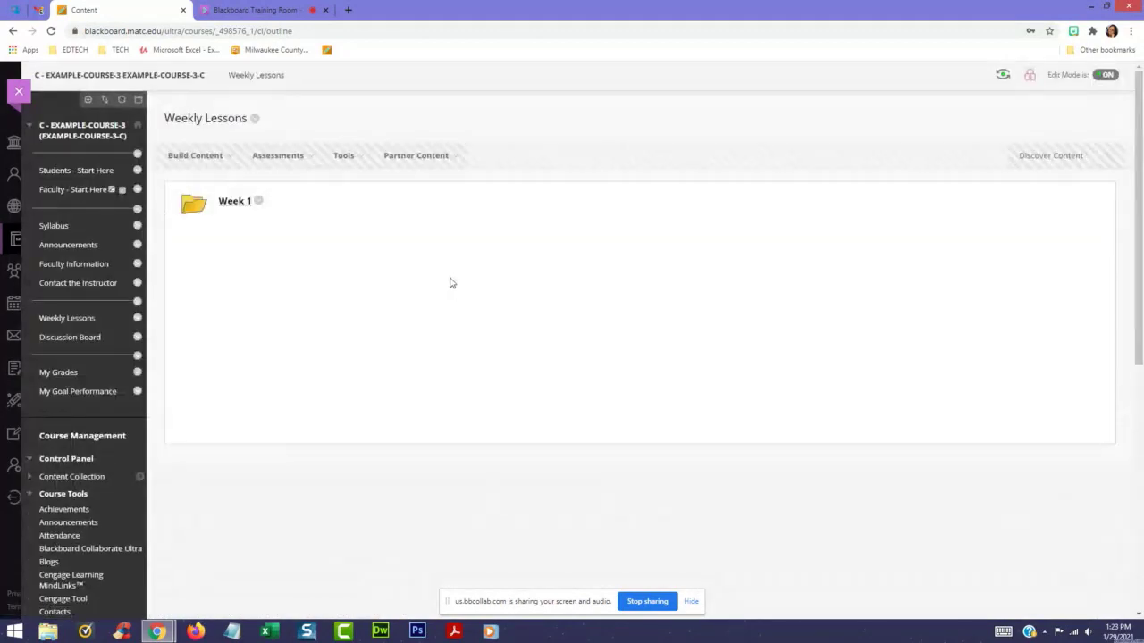
pyautogui.click(235, 202)
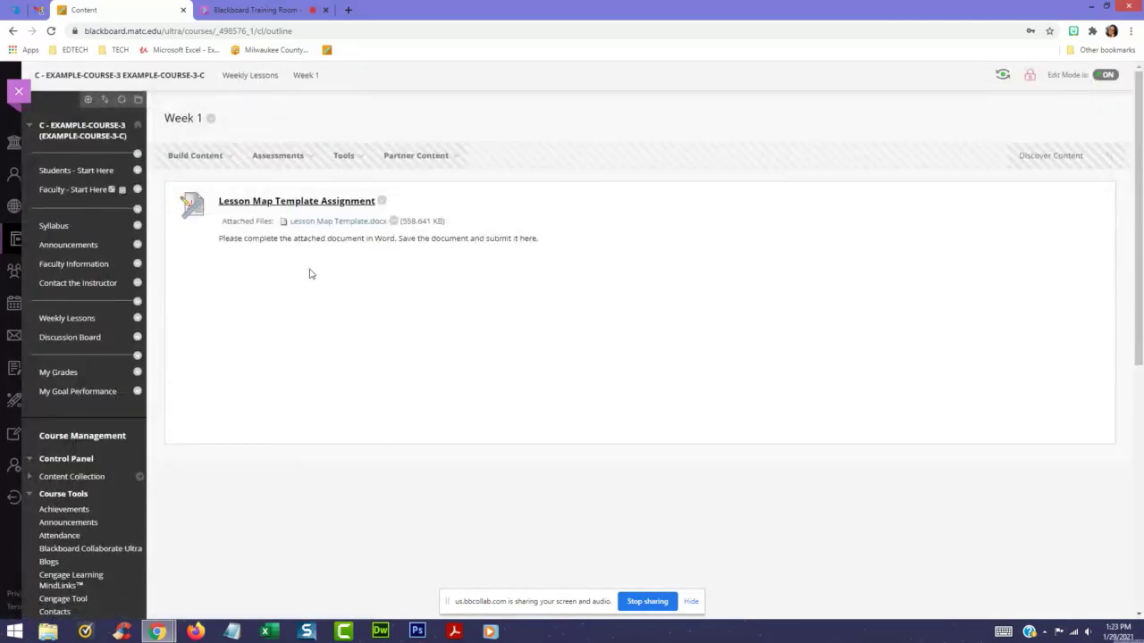
# - Add the existing Test 1 to the Week 1 folder as a test and dismiss the success message
pyautogui.click(279, 156)
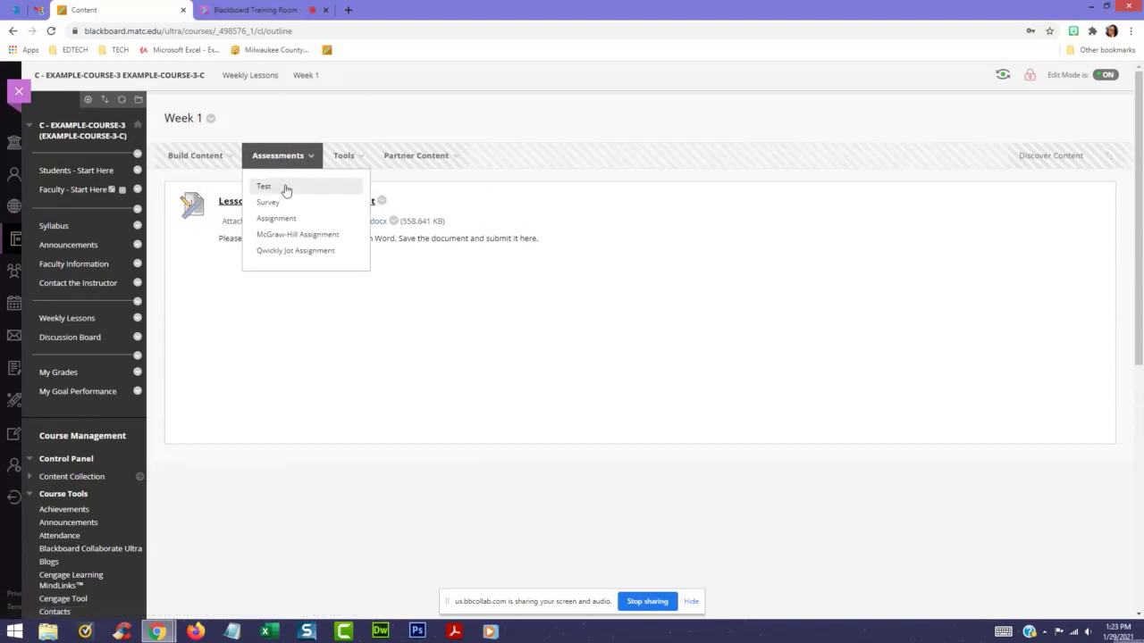
pyautogui.click(282, 186)
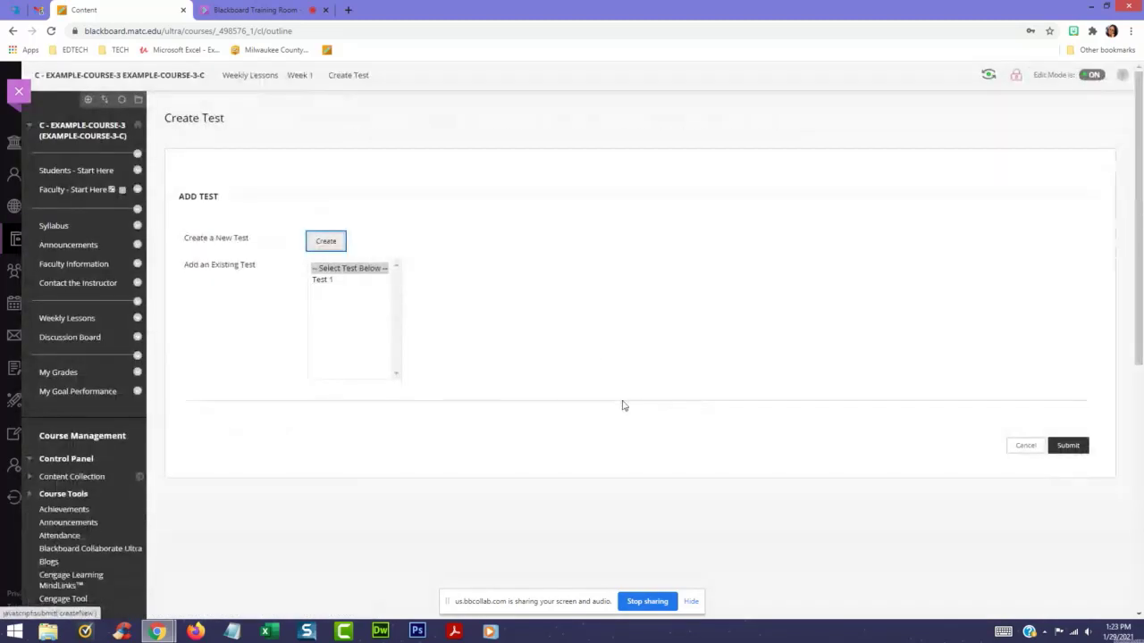
pyautogui.click(332, 280)
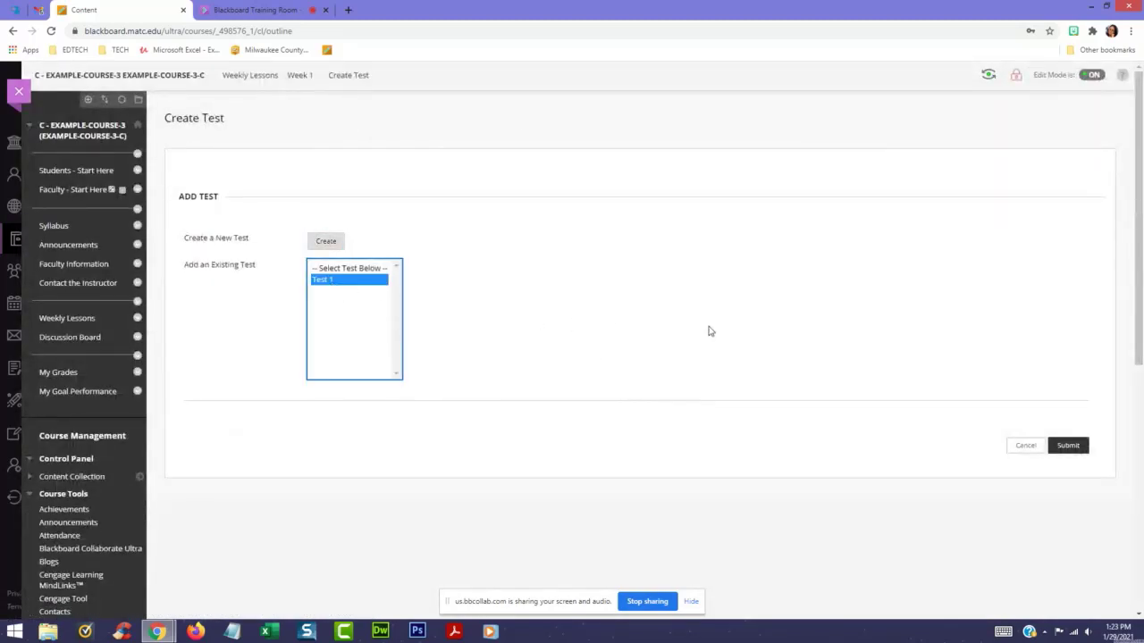
pyautogui.click(1073, 446)
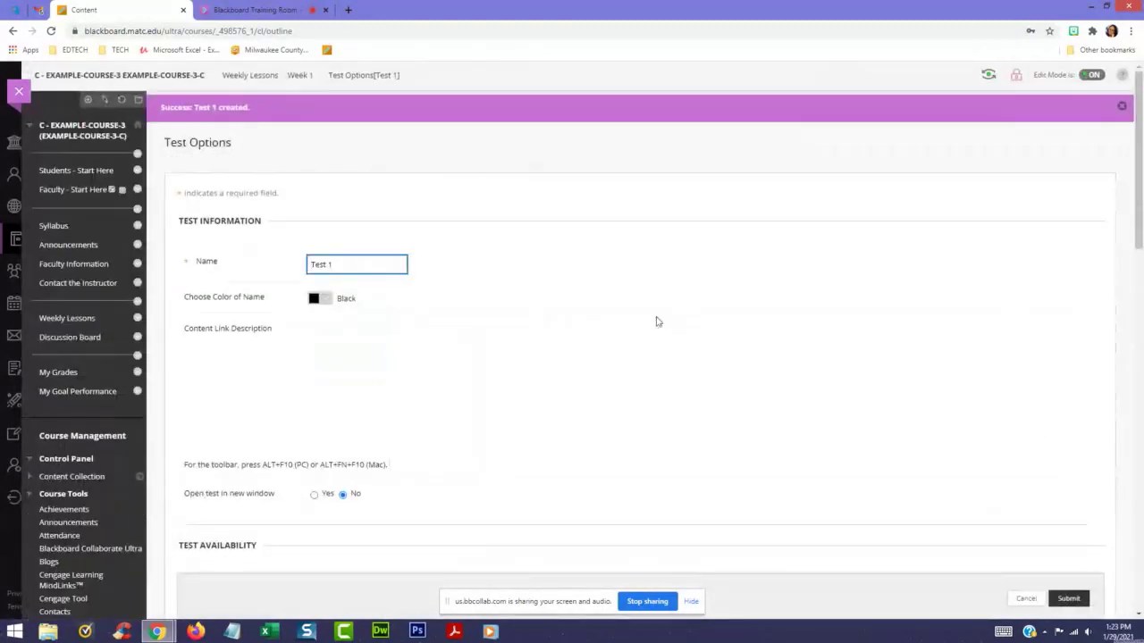
pyautogui.click(1123, 106)
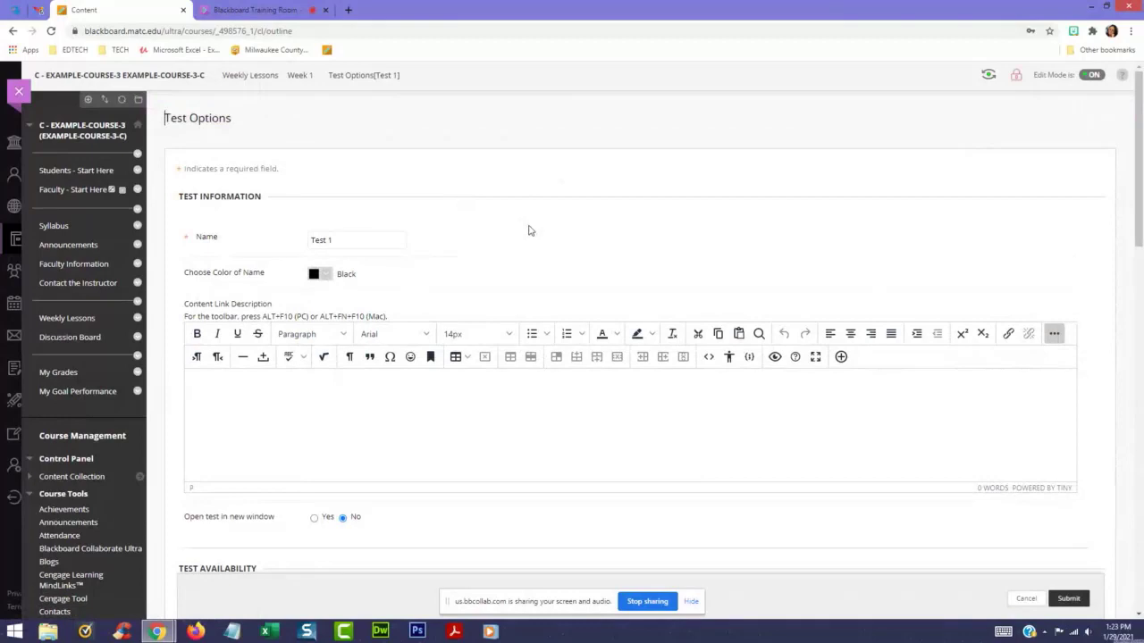
# - Enter the content link description "Please select the best response to each question."
pyautogui.scroll(-2, 528, 231)
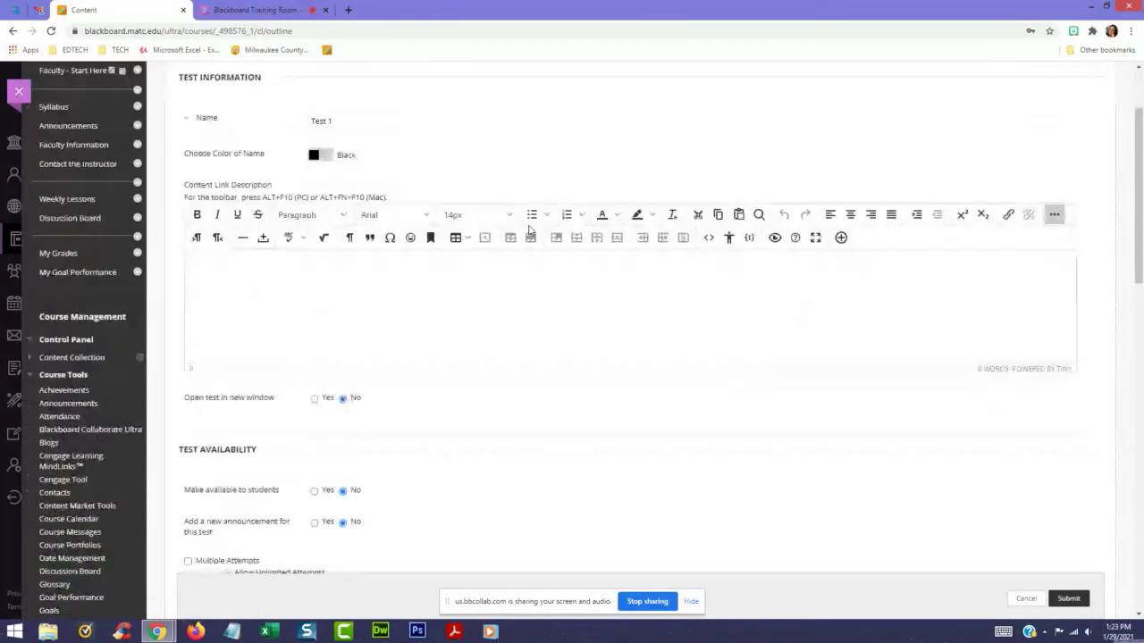
pyautogui.click(275, 288)
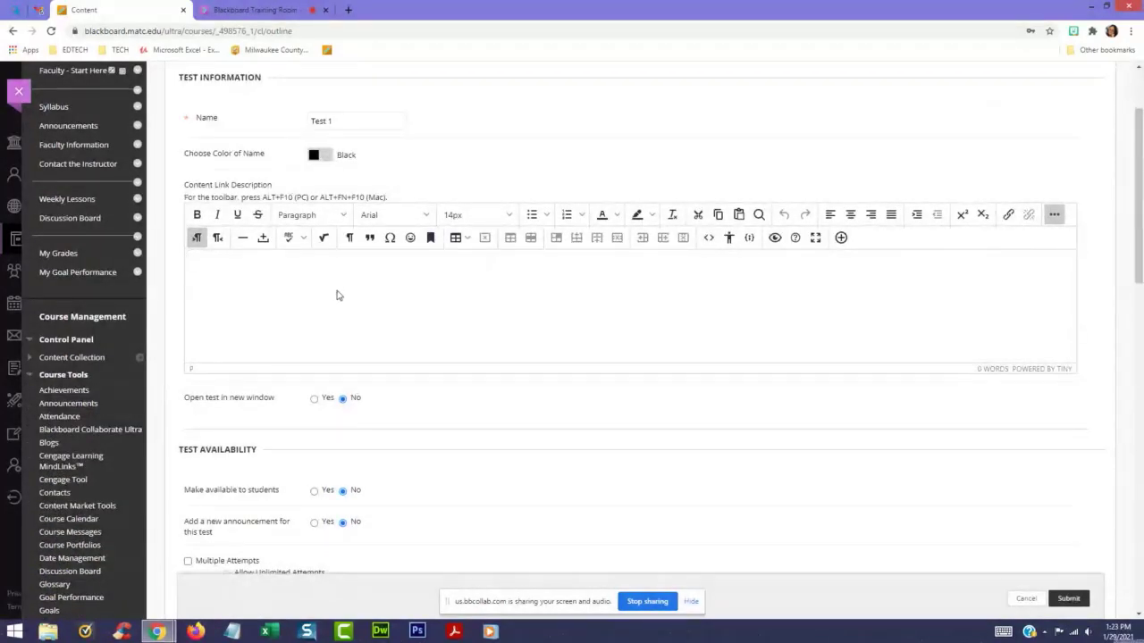
pyautogui.write('Please select the best response')
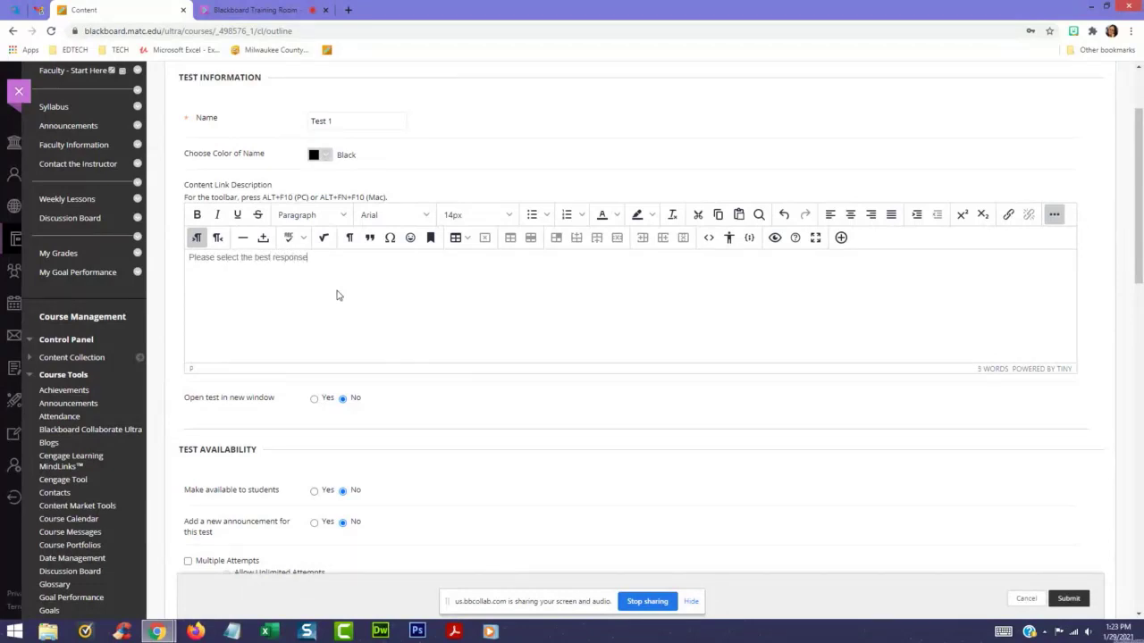
pyautogui.write(' to each question.')
# - Make the test available to students and allow multiple attempts, with the number of attempts set to 2
pyautogui.scroll(-2, 539, 426)
pyautogui.scroll(-2, 580, 431)
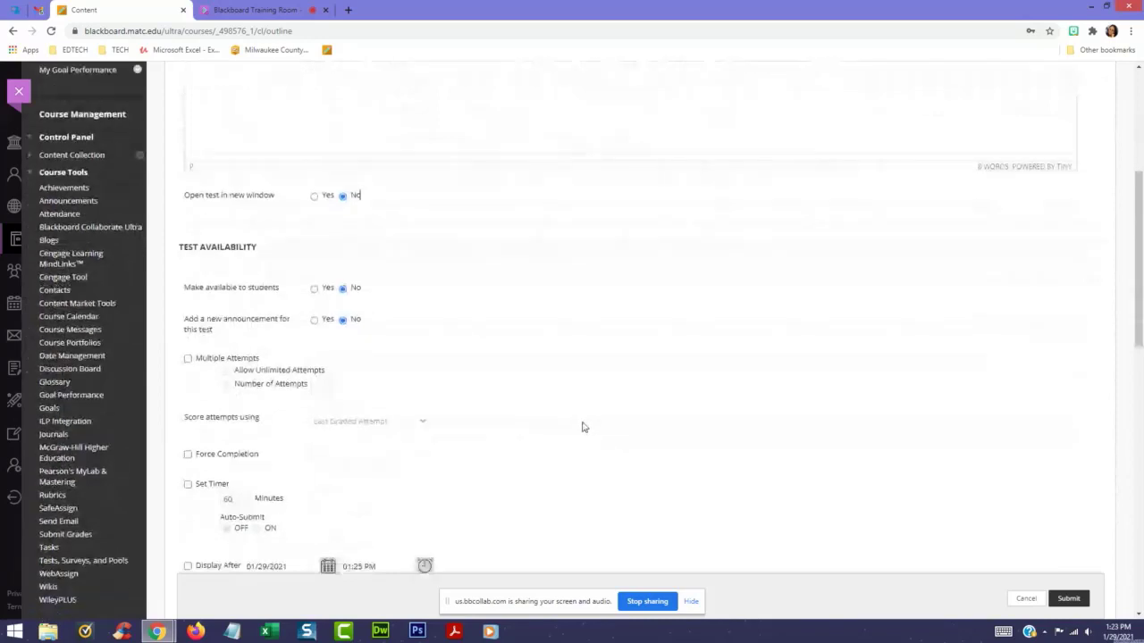
pyautogui.click(314, 134)
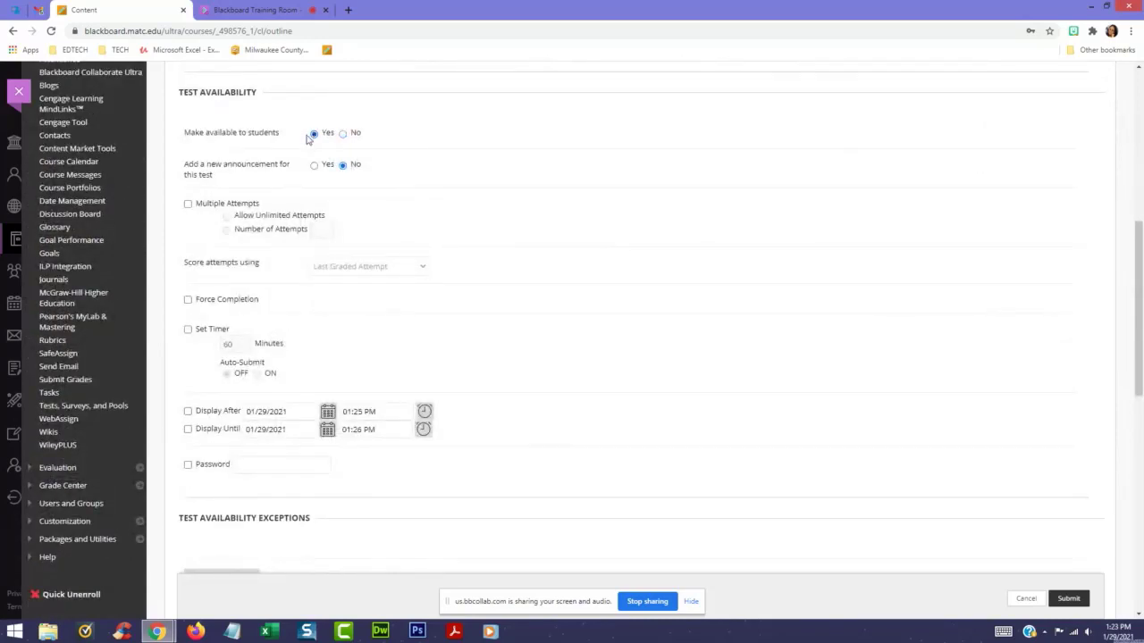
pyautogui.click(188, 204)
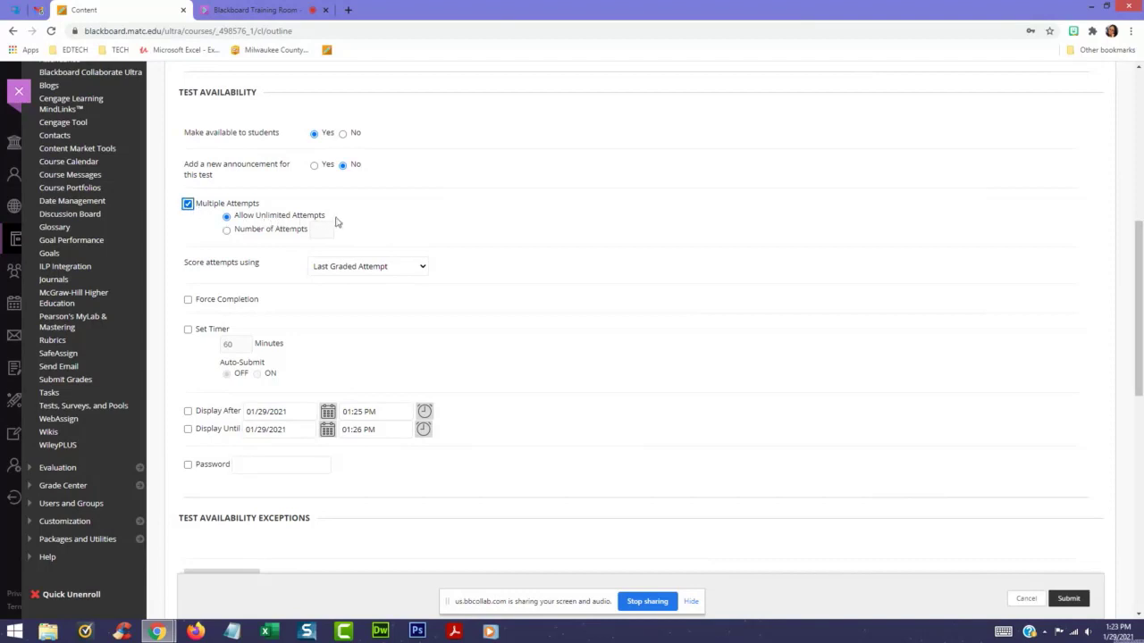
pyautogui.click(227, 231)
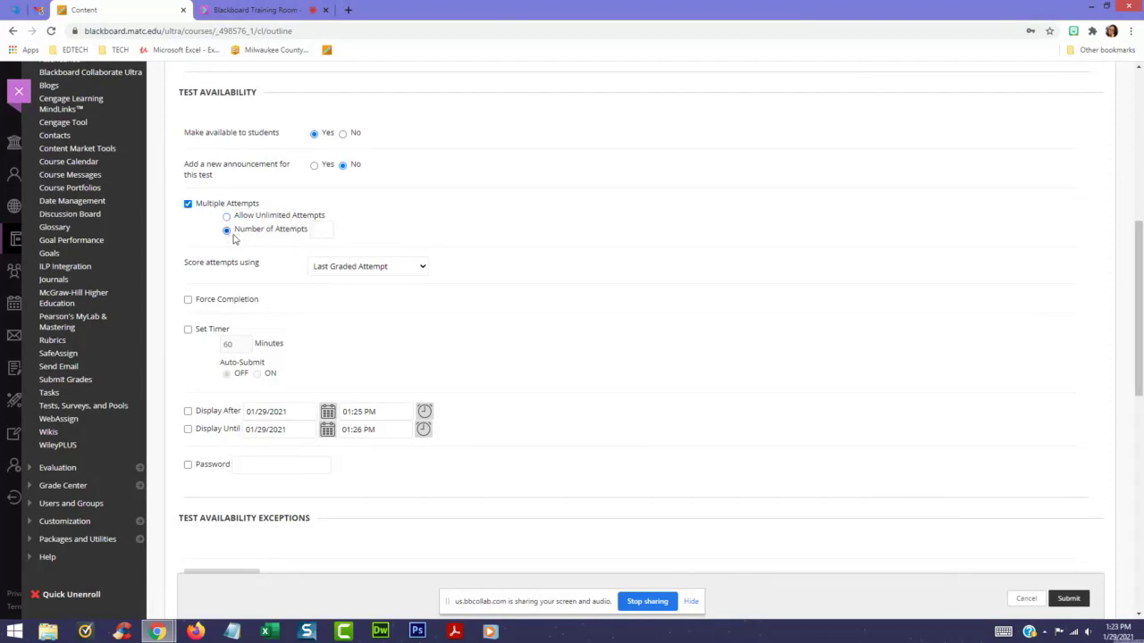
pyautogui.click(324, 232)
pyautogui.write('2')
pyautogui.click(301, 231)
# - Review the test options from the test information through the availability settings down to Force Completion
pyautogui.scroll(1, 514, 254)
pyautogui.scroll(4, 514, 255)
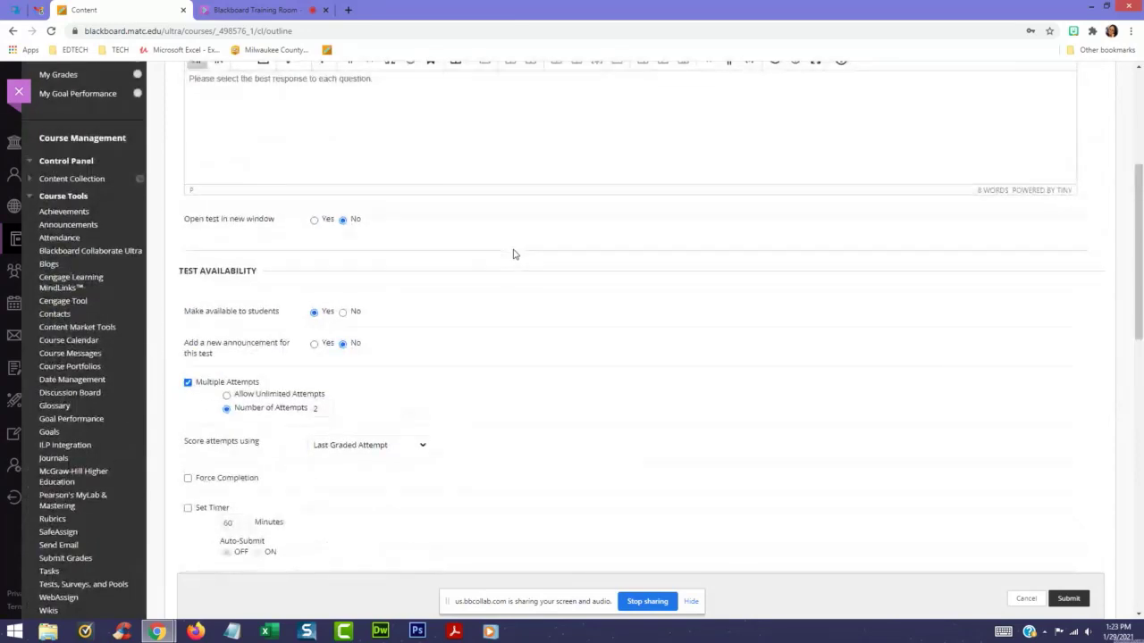
pyautogui.scroll(1, 514, 254)
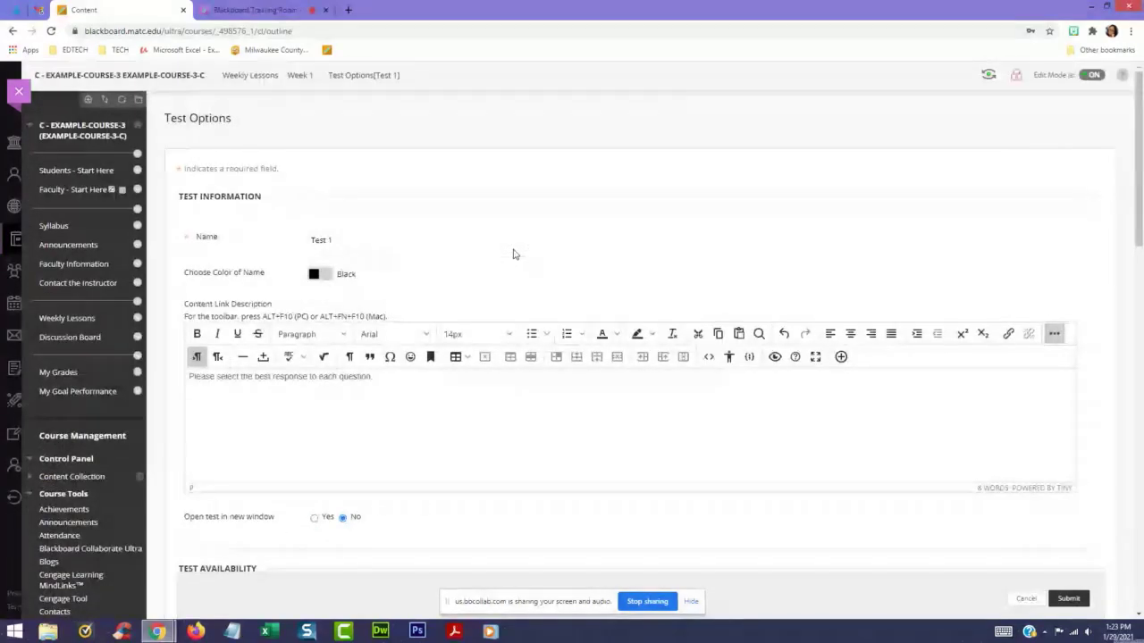
pyautogui.scroll(-5, 514, 255)
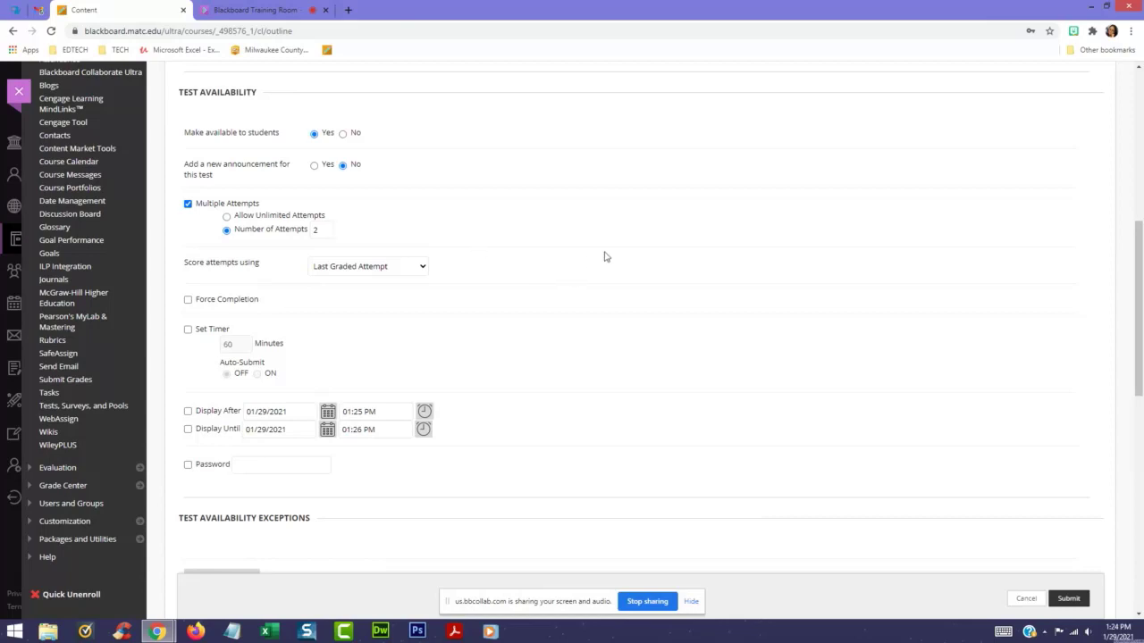
pyautogui.scroll(-1, 559, 295)
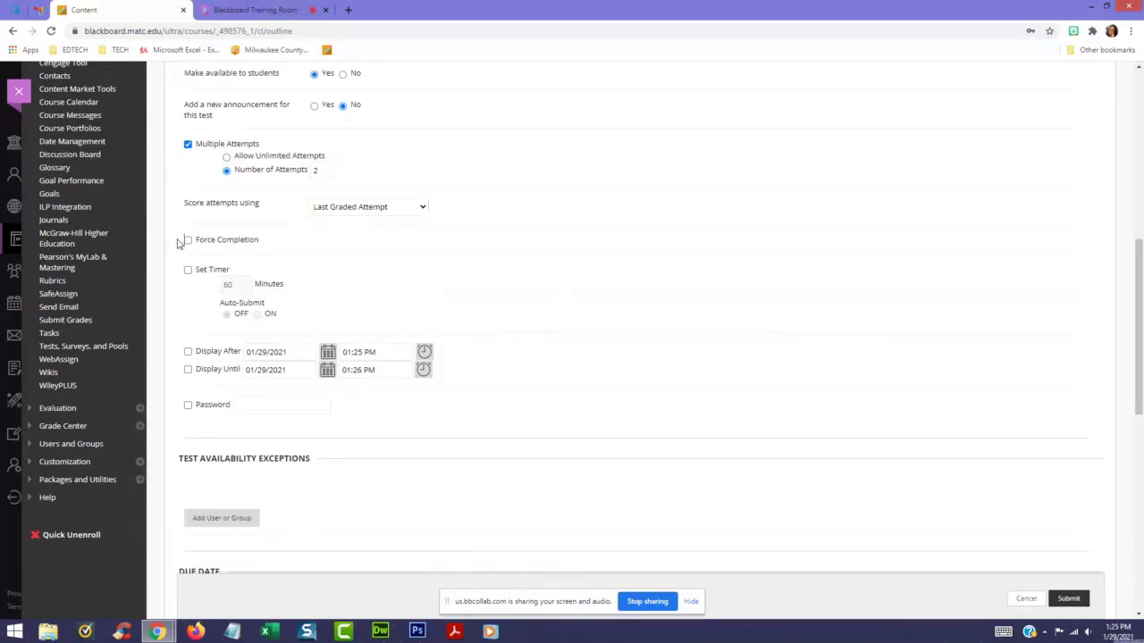
pyautogui.moveTo(177, 243)
pyautogui.mouseDown()
pyautogui.moveTo(258, 246)
pyautogui.moveTo(187, 244)
pyautogui.mouseUp()
pyautogui.click(273, 248)
pyautogui.click(304, 248)
# - Enable the test timer, set it to 30 minutes, and turn Auto-Submit on
pyautogui.scroll(-1, 196, 265)
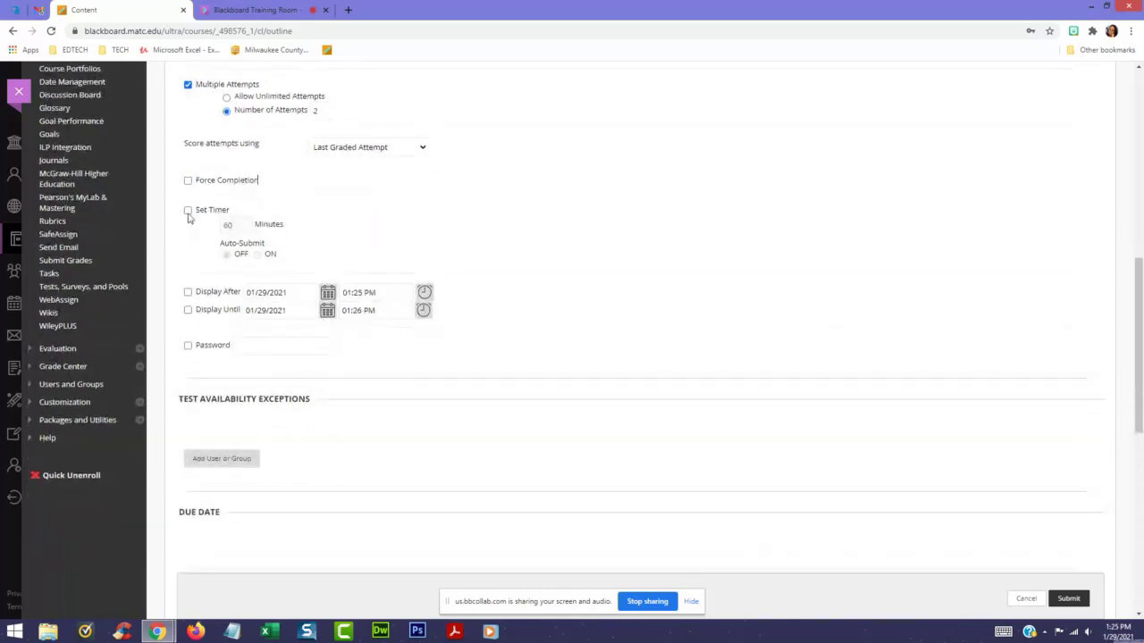
pyautogui.click(188, 212)
pyautogui.doubleClick(228, 226)
pyautogui.doubleClick(228, 226)
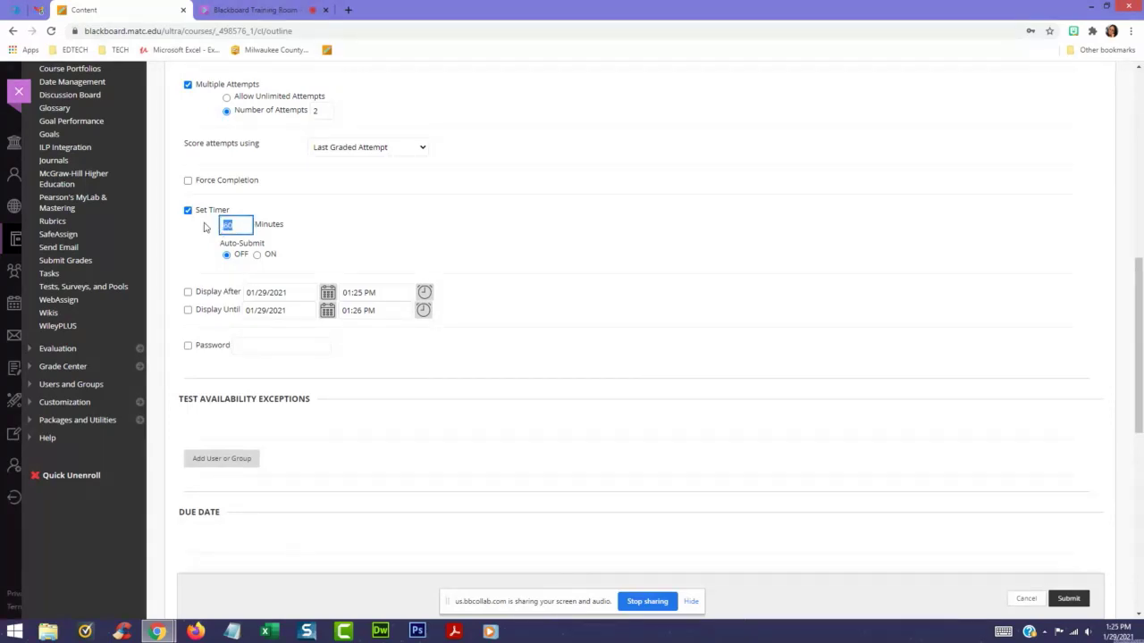
pyautogui.write('30')
pyautogui.click(366, 221)
pyautogui.click(258, 254)
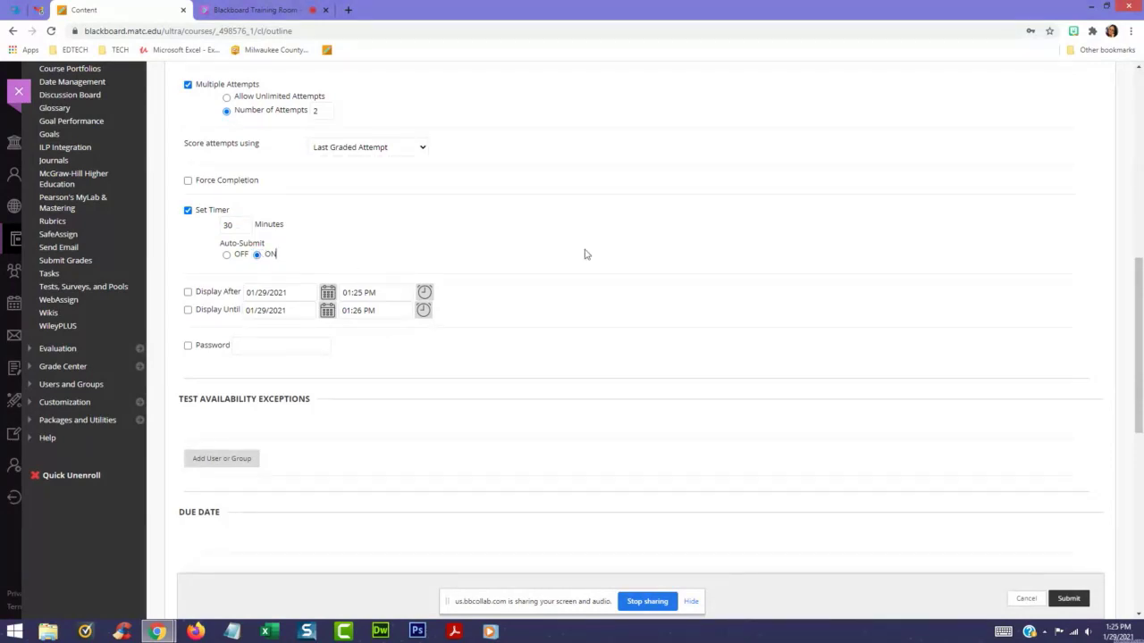
# - Look over the display date, password and due date options, and add the preview user to the test availability exceptions
pyautogui.scroll(-1, 715, 259)
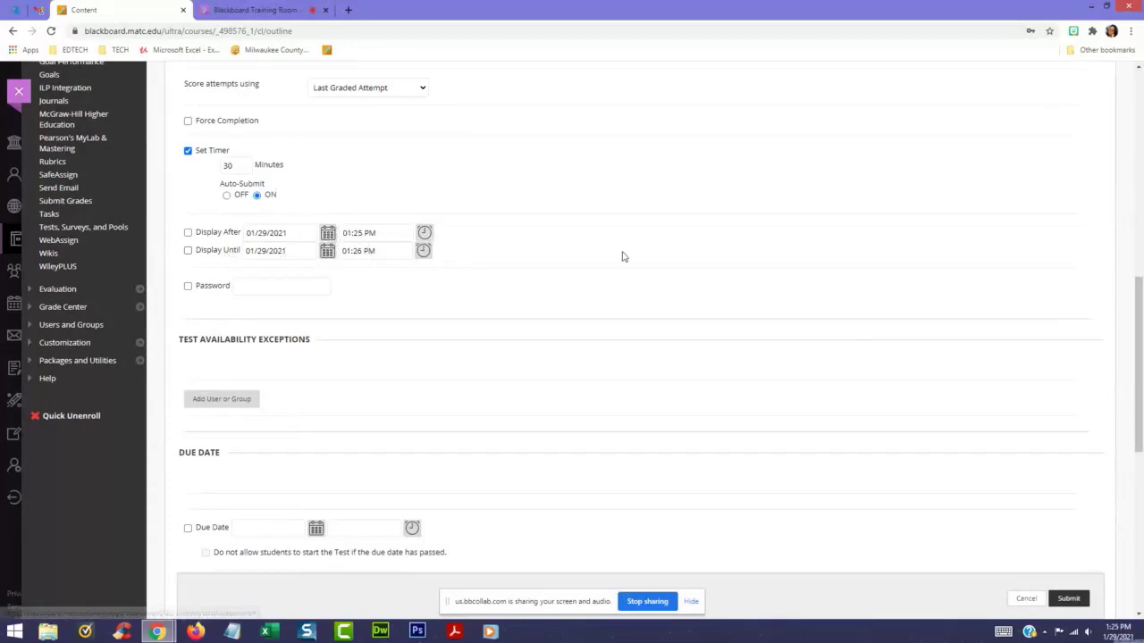
pyautogui.scroll(-1, 643, 255)
pyautogui.scroll(-3, 652, 256)
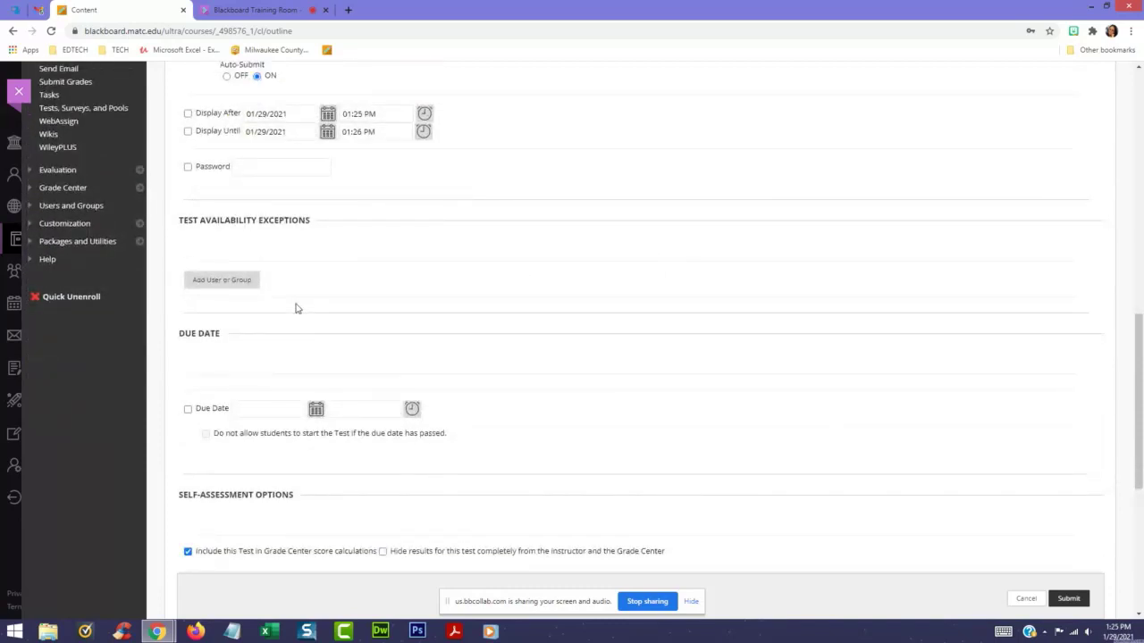
pyautogui.scroll(3, 297, 309)
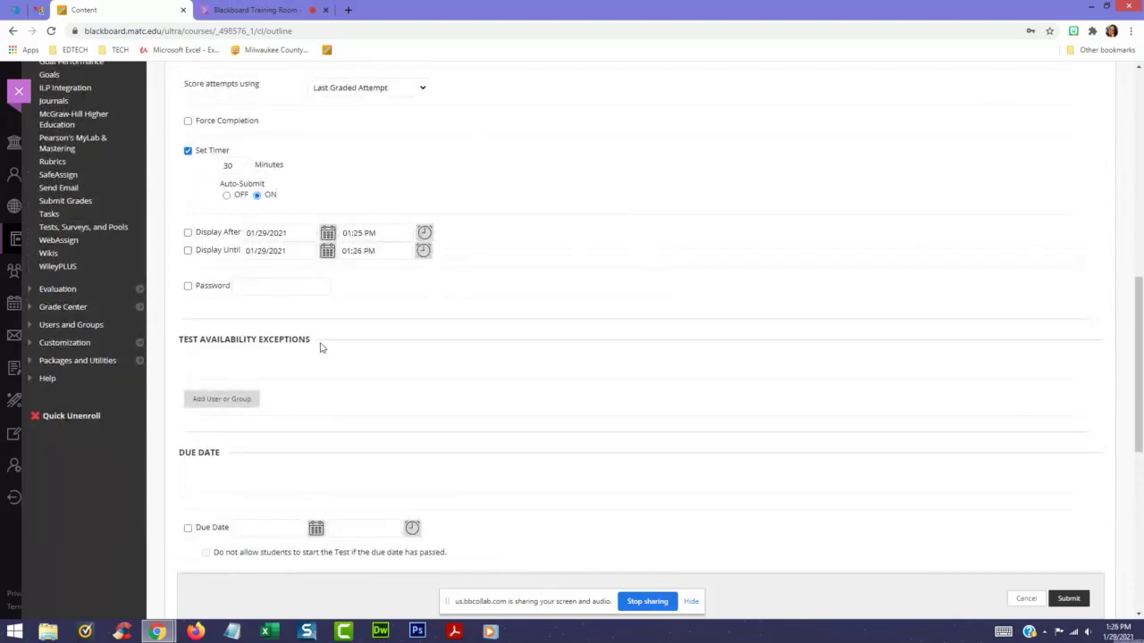
pyautogui.click(215, 400)
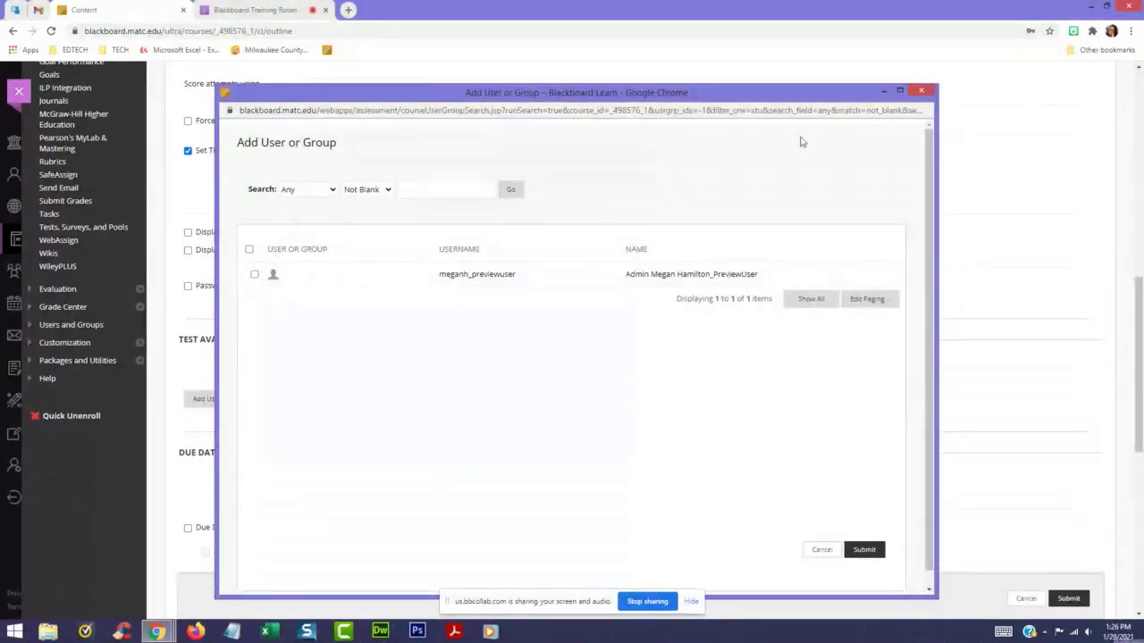
pyautogui.click(254, 274)
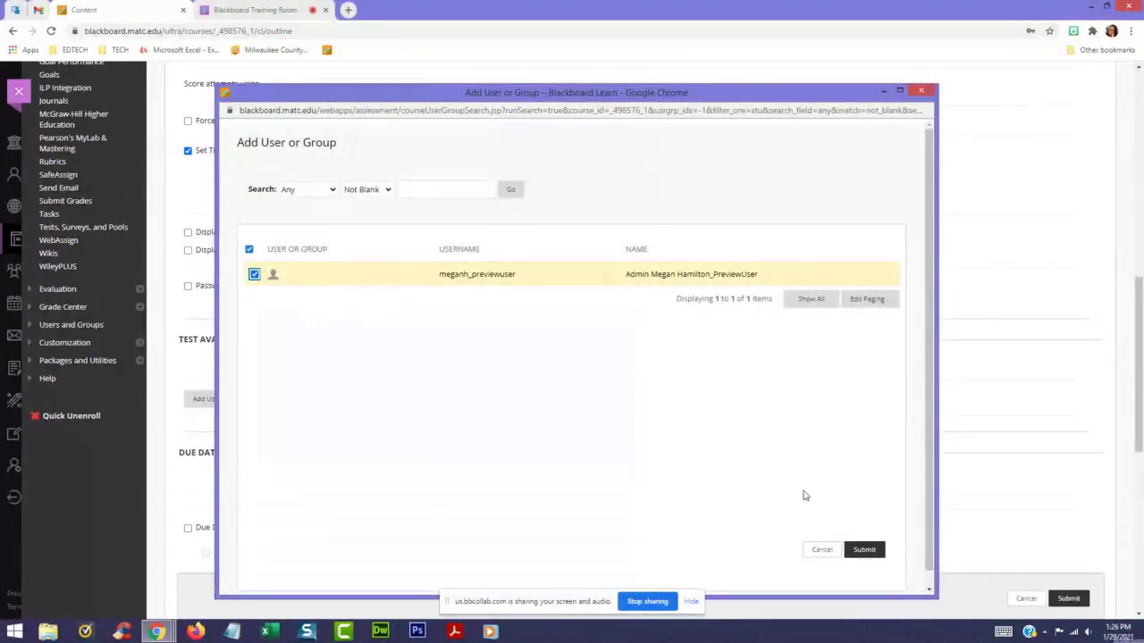
pyautogui.click(864, 549)
# - Compare the preview user's exception with the general attempt settings and set that user's number of attempts to 3
pyautogui.scroll(-1, 327, 411)
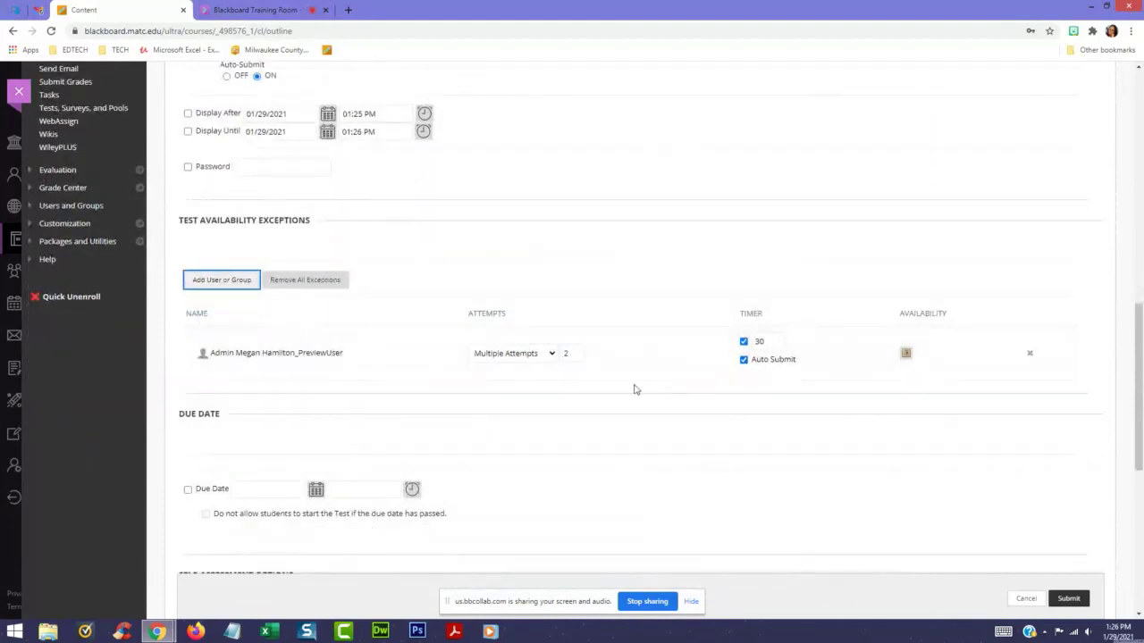
pyautogui.scroll(1, 370, 312)
pyautogui.scroll(1, 307, 120)
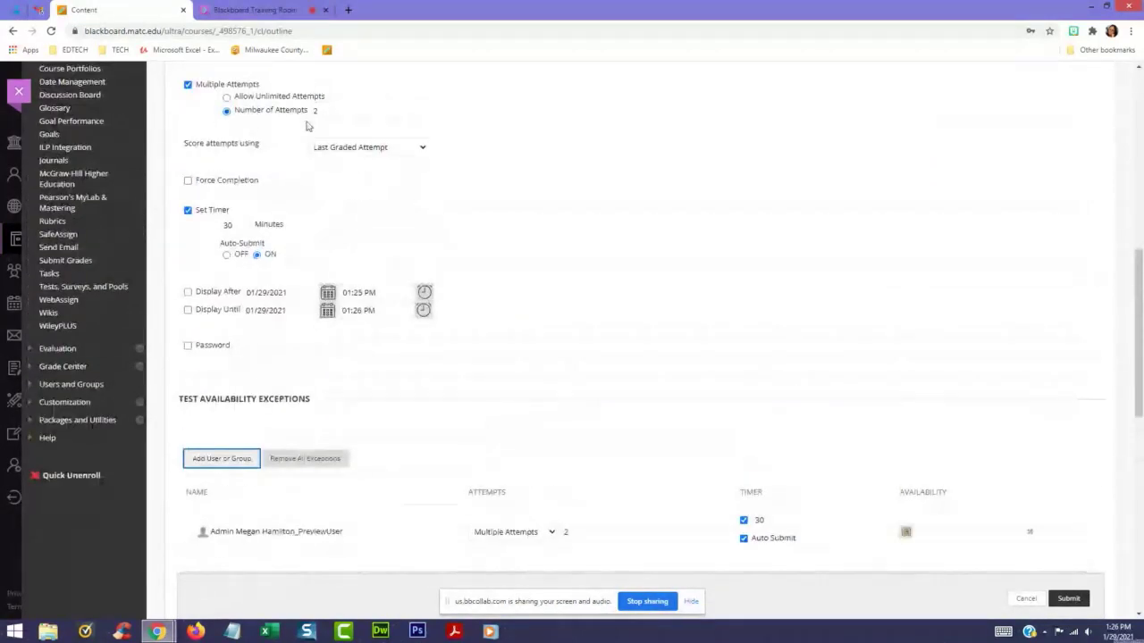
pyautogui.scroll(-1, 572, 501)
pyautogui.doubleClick(572, 472)
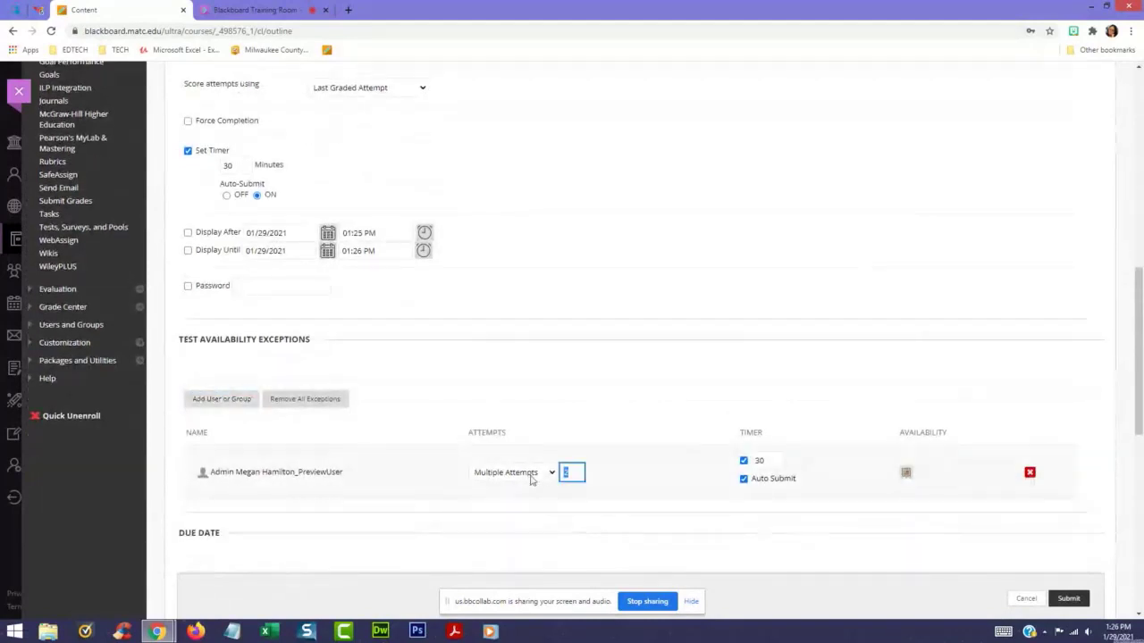
pyautogui.write('3')
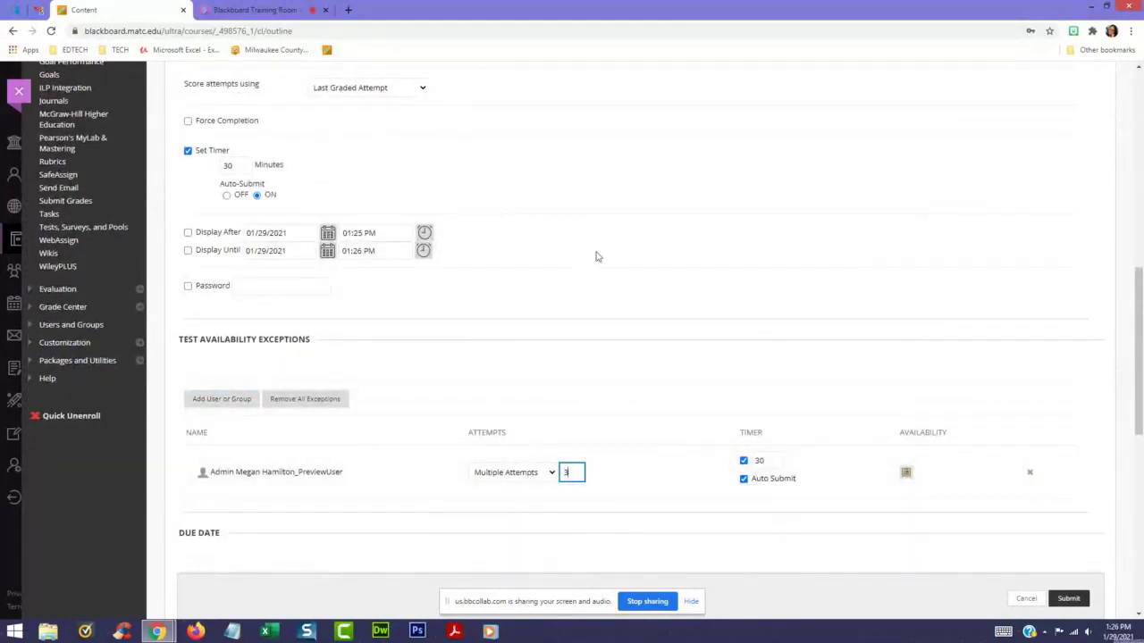
# - Set the preview user's exception timer to 60 minutes and turn off Auto Submit for that user
pyautogui.doubleClick(774, 460)
pyautogui.write('6')
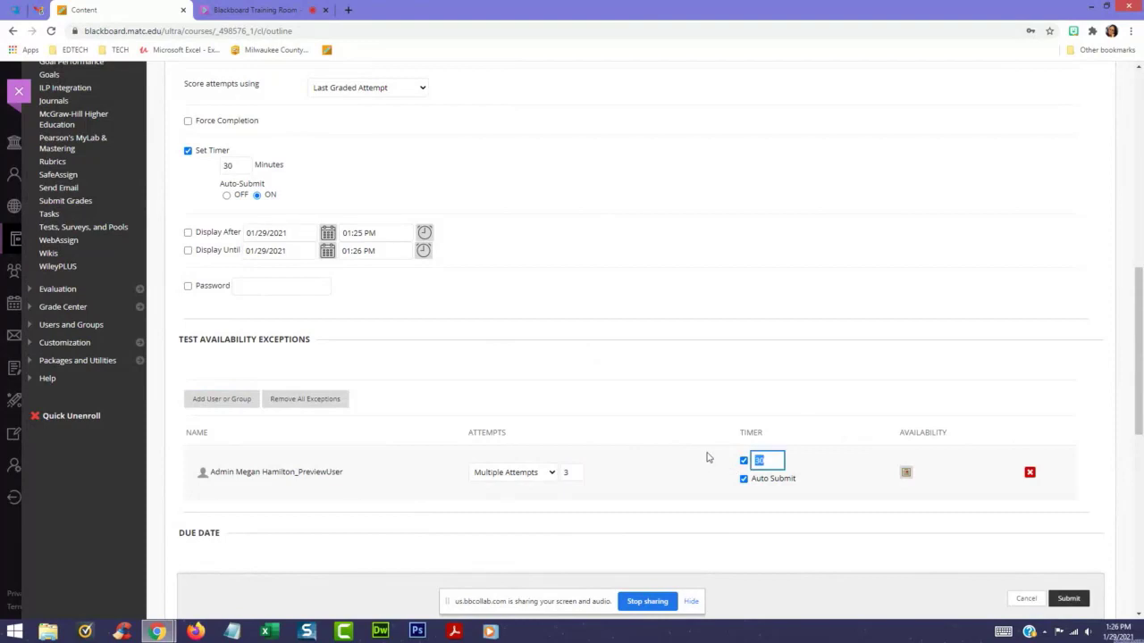
pyautogui.write('0')
pyautogui.click(837, 366)
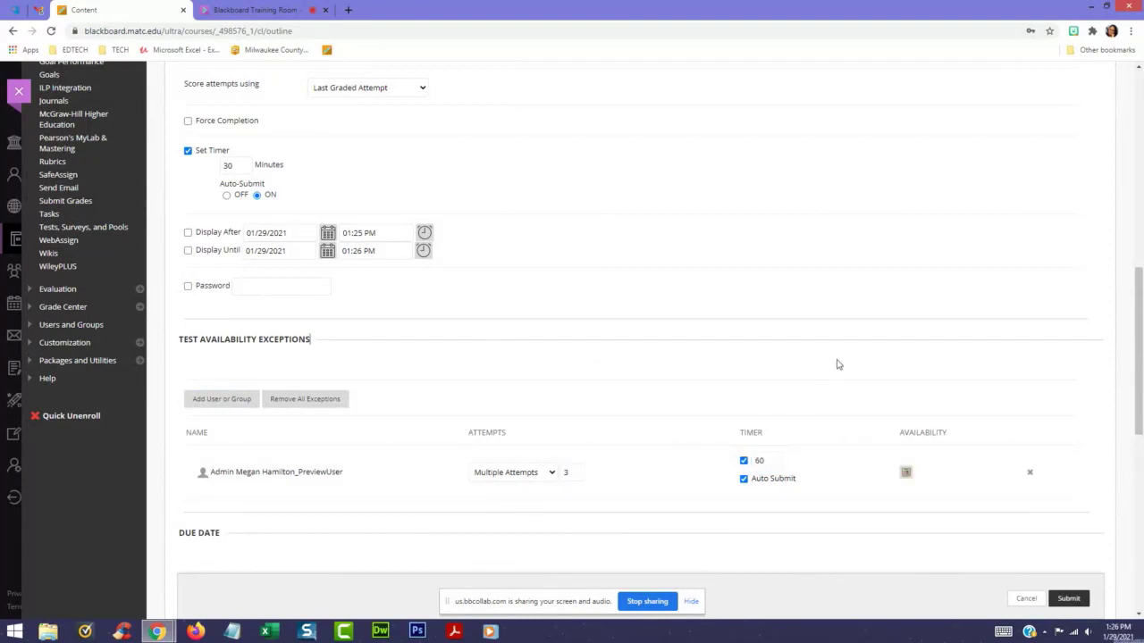
pyautogui.click(745, 480)
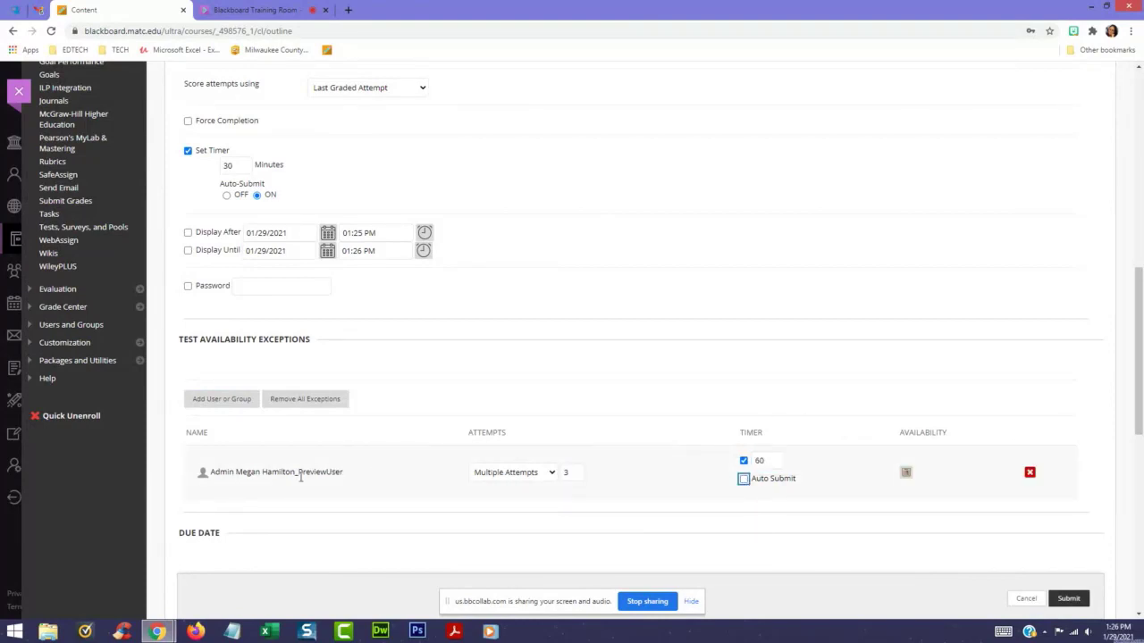
# - Look over the After and Until availability dates in the preview user's exception, and close them without saving
pyautogui.click(834, 475)
pyautogui.scroll(-1, 834, 465)
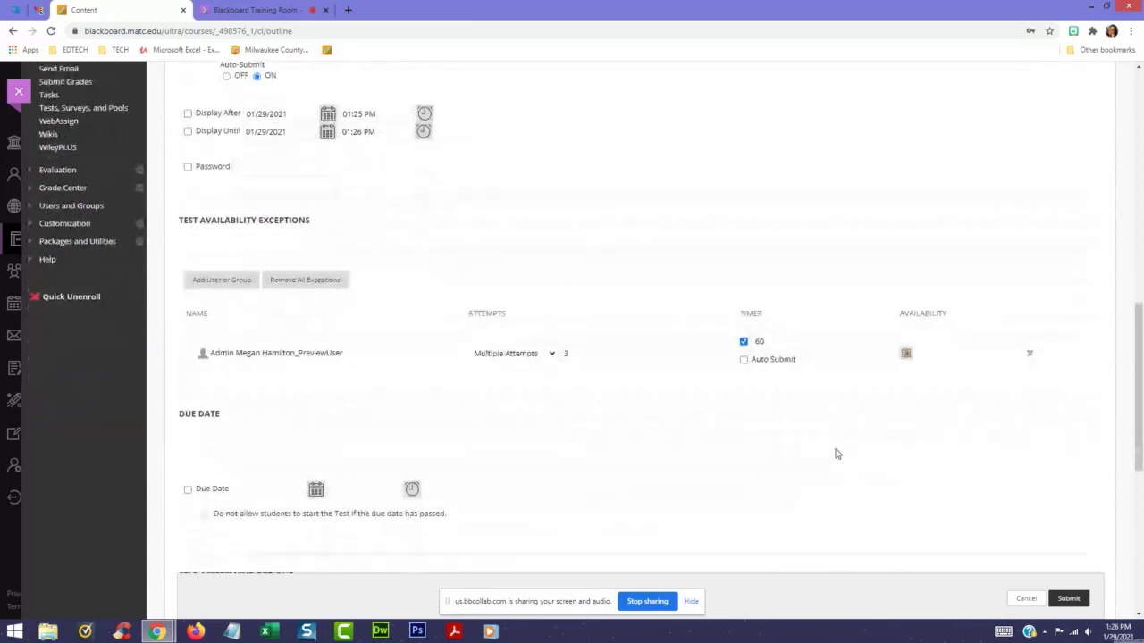
pyautogui.click(906, 356)
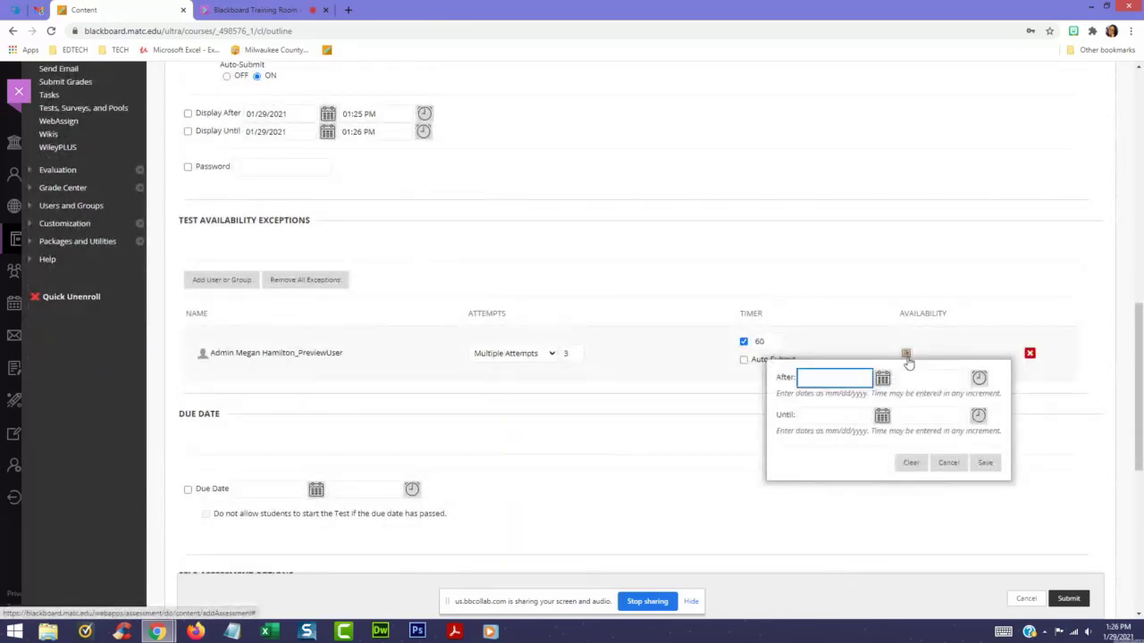
pyautogui.click(815, 379)
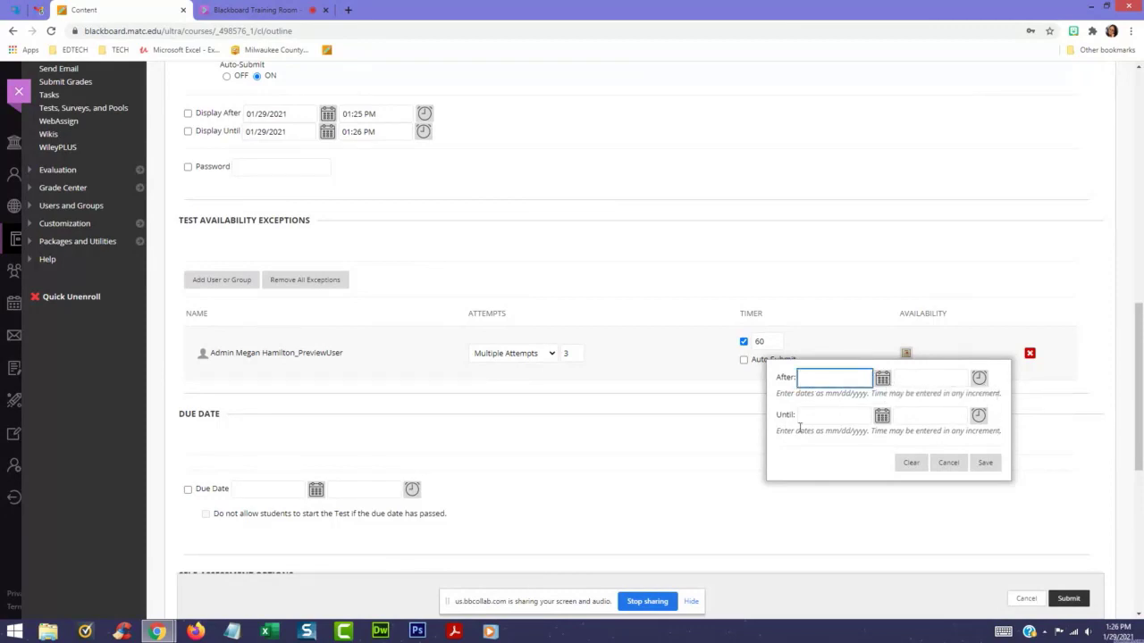
pyautogui.click(878, 286)
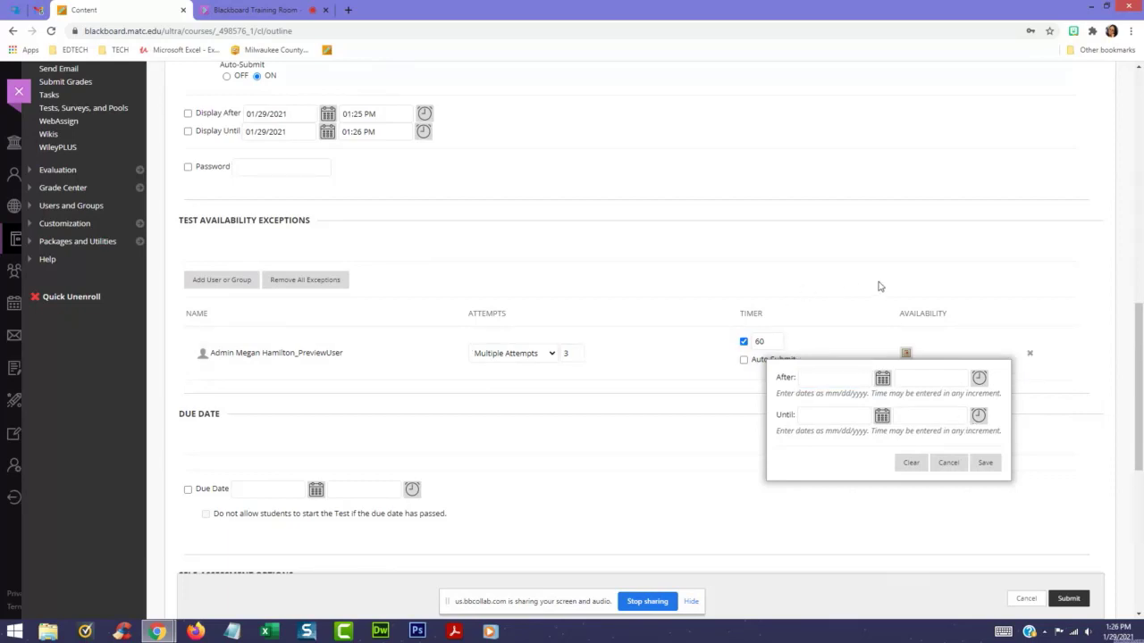
pyautogui.click(947, 462)
pyautogui.scroll(-5, 652, 441)
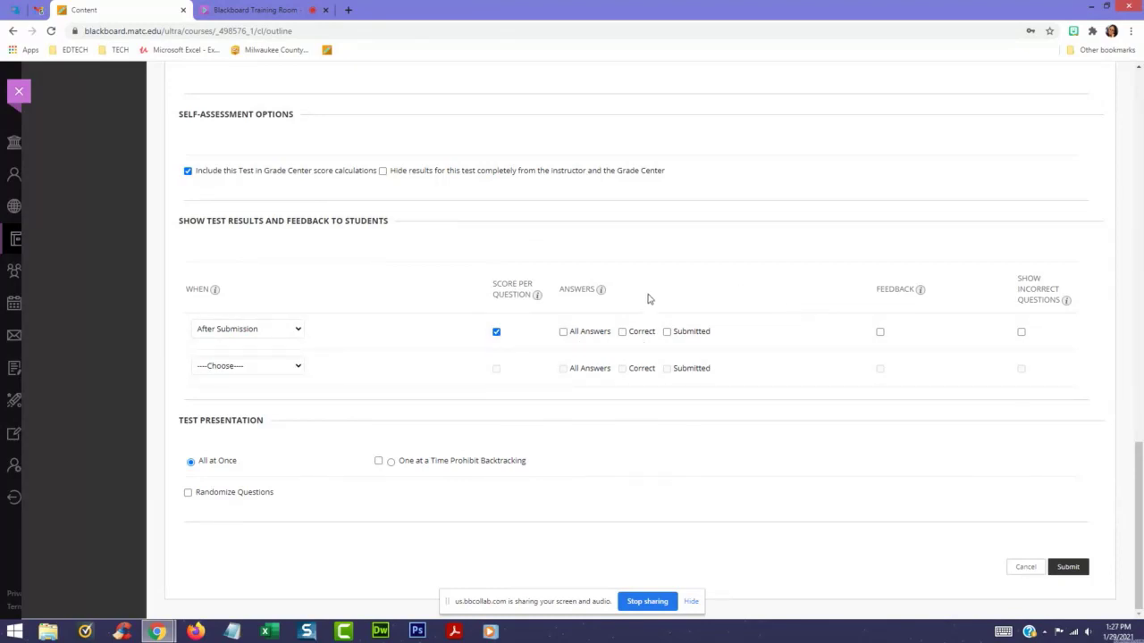
pyautogui.click(667, 333)
pyautogui.click(622, 332)
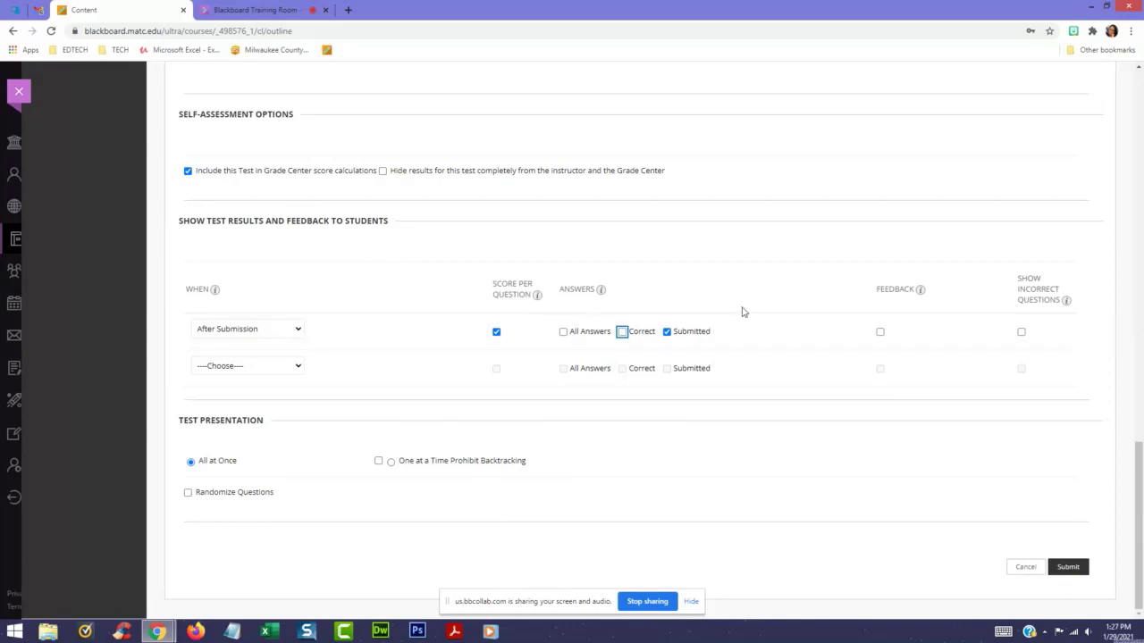
pyautogui.click(496, 331)
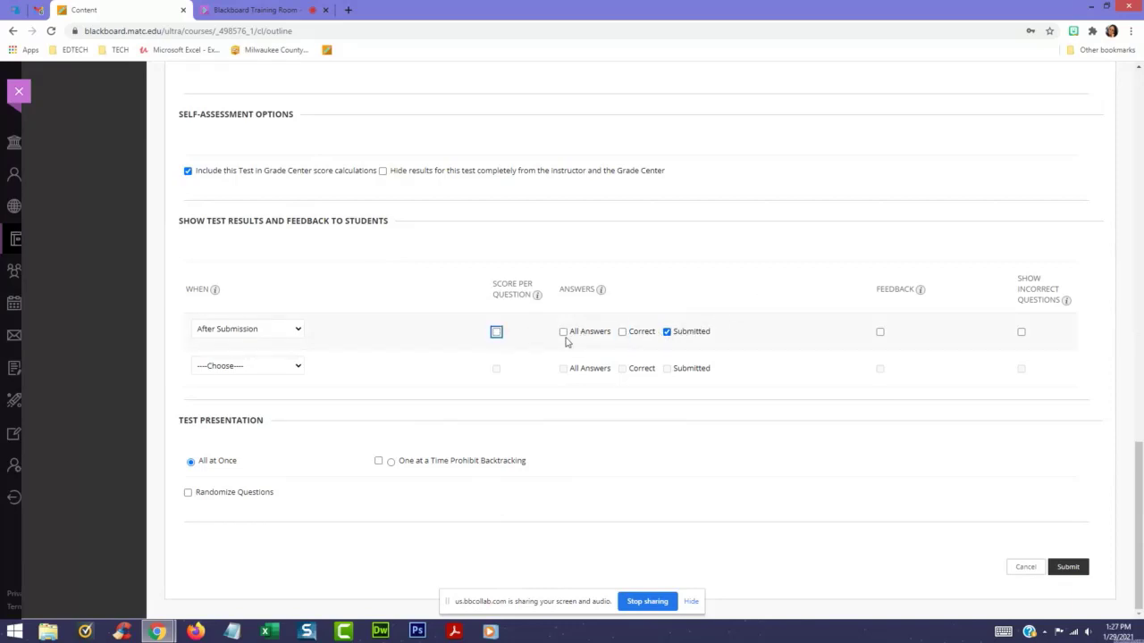
pyautogui.click(667, 332)
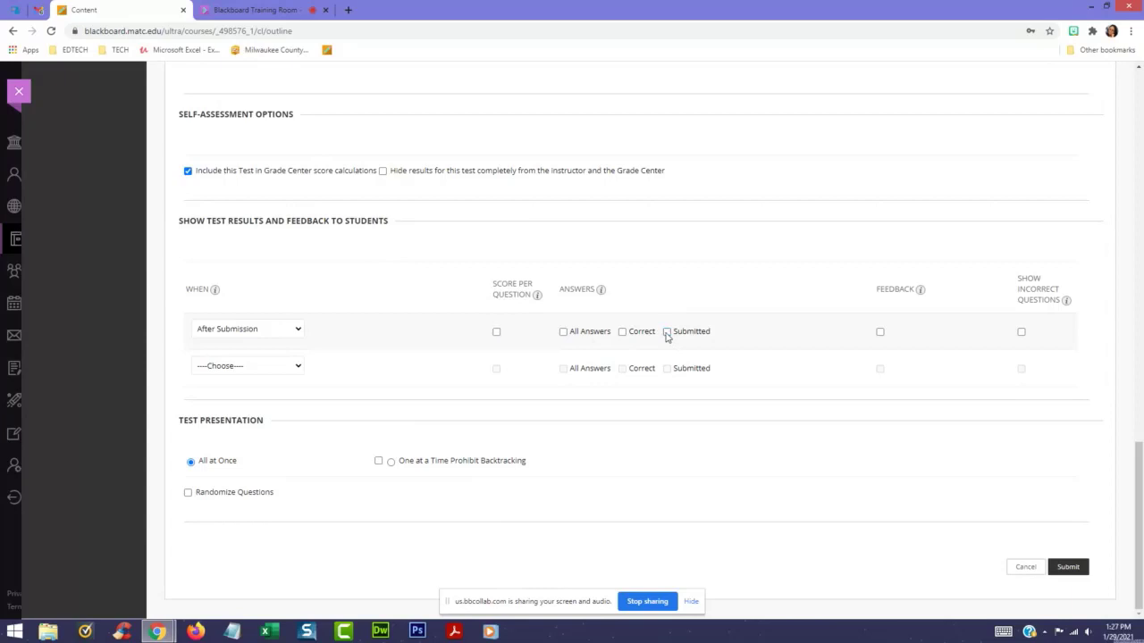
pyautogui.click(772, 291)
pyautogui.click(497, 332)
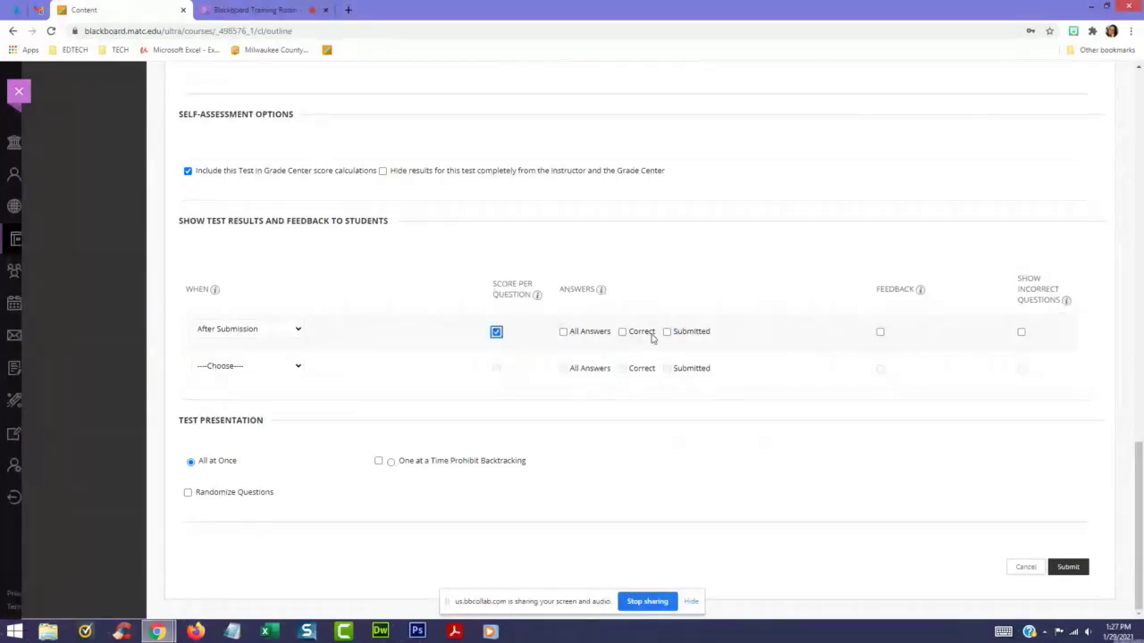
# - Show students their submitted answers, feedback and incorrect questions after submission, then submit the Test 1 options and dismiss the notice
pyautogui.click(667, 332)
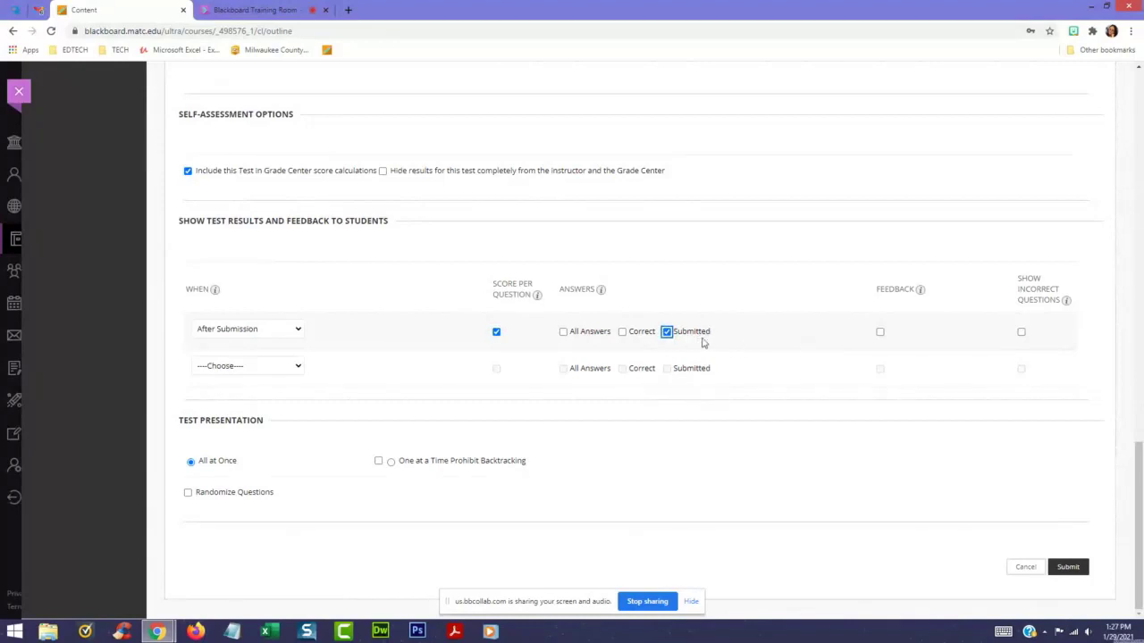
pyautogui.click(880, 332)
pyautogui.click(1021, 332)
pyautogui.click(1078, 570)
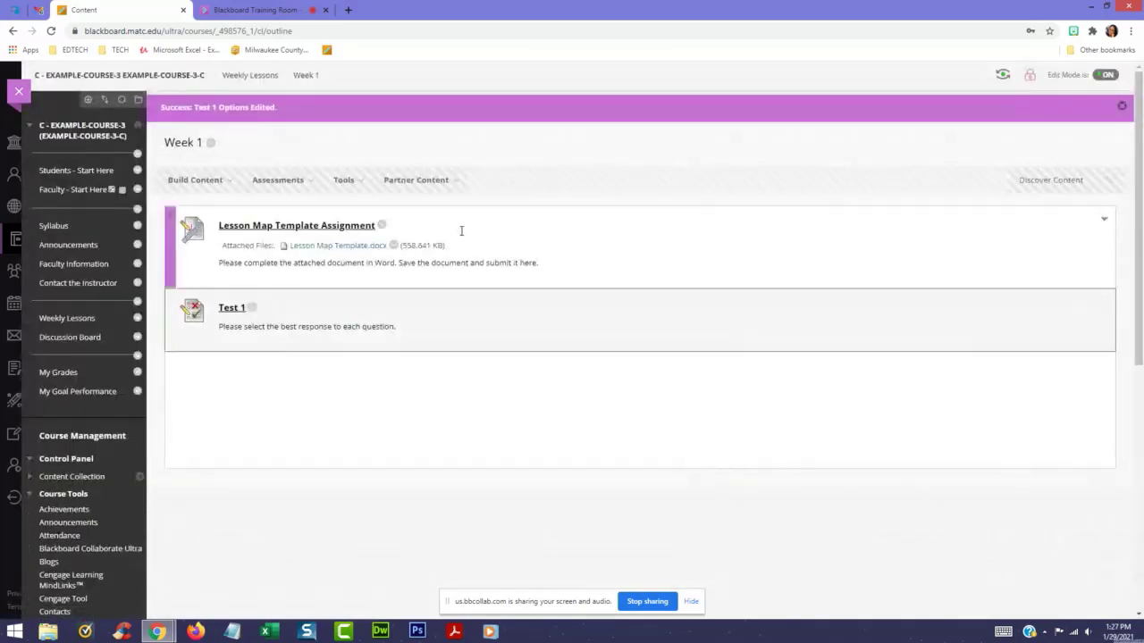
pyautogui.click(1122, 107)
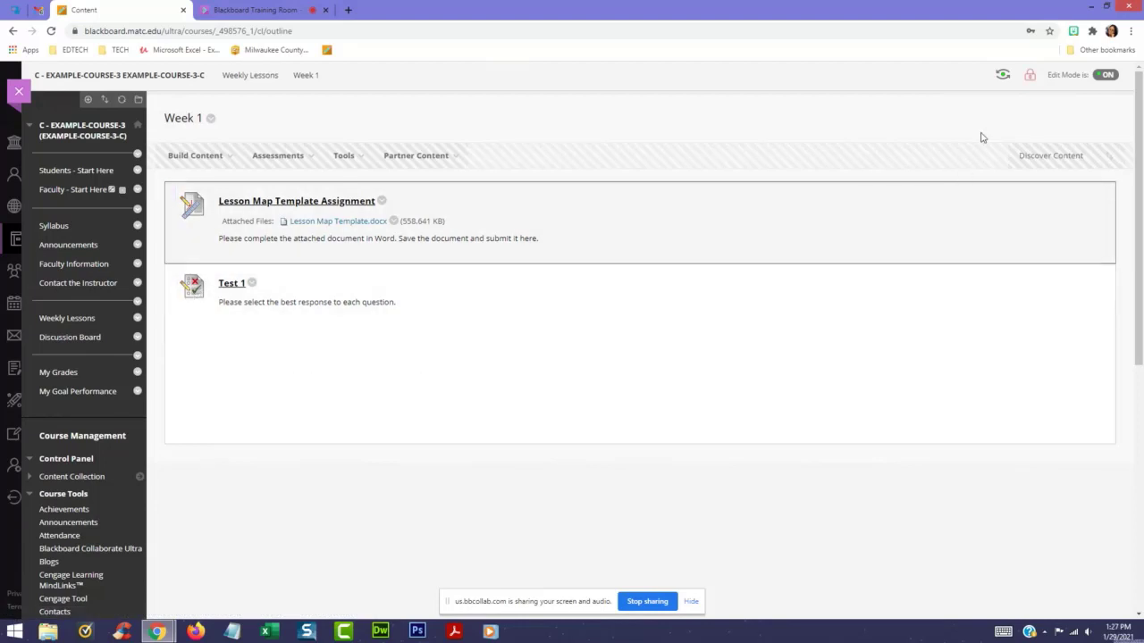
# - In student preview, open Lesson Map Template.docx from the Week 1 folder of Weekly Lessons and enable editing in Word
pyautogui.click(1002, 77)
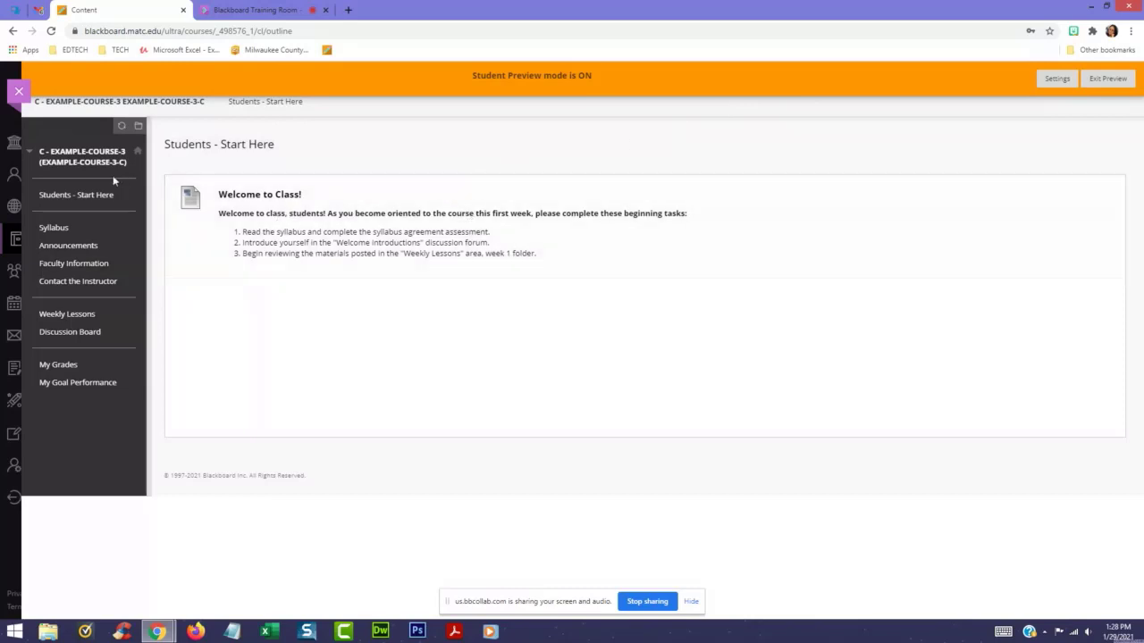
pyautogui.click(66, 314)
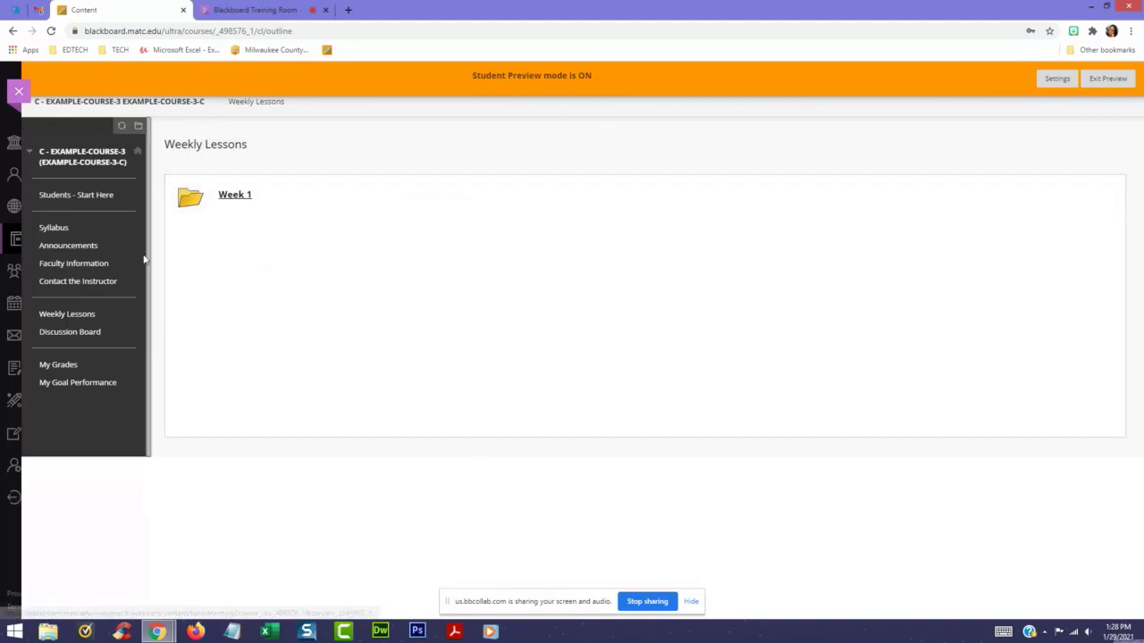
pyautogui.click(237, 199)
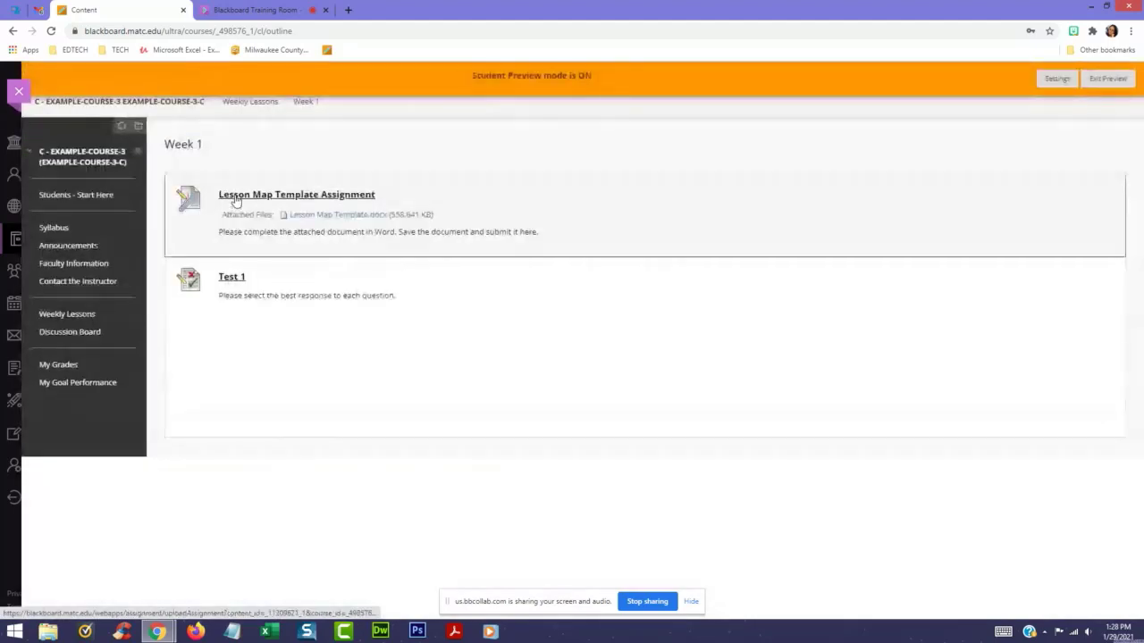
pyautogui.click(348, 219)
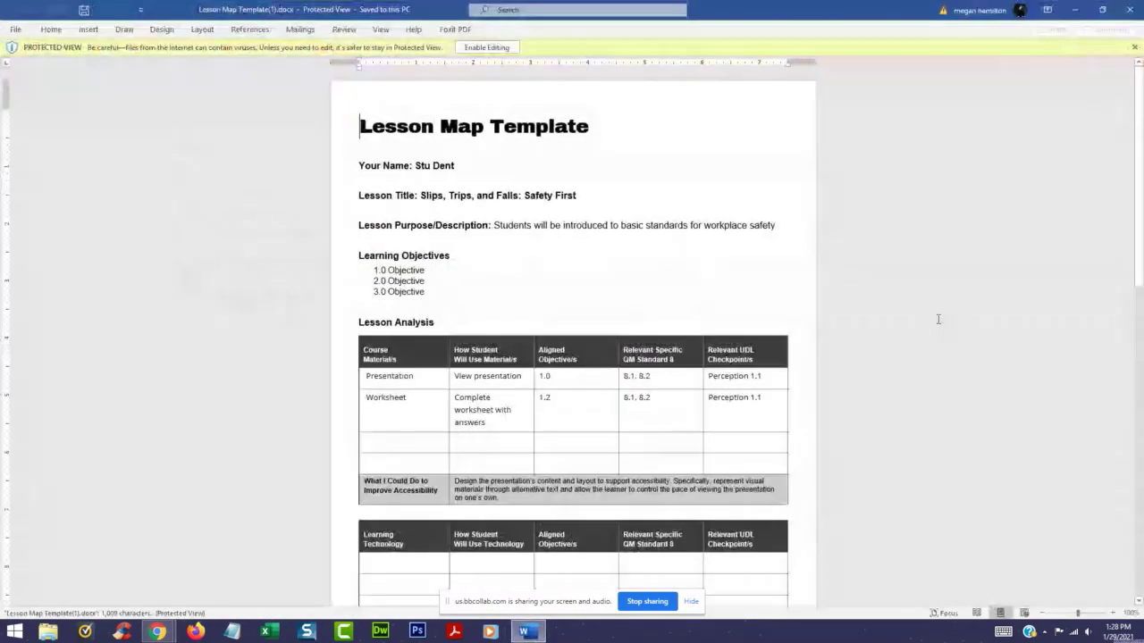
pyautogui.click(487, 47)
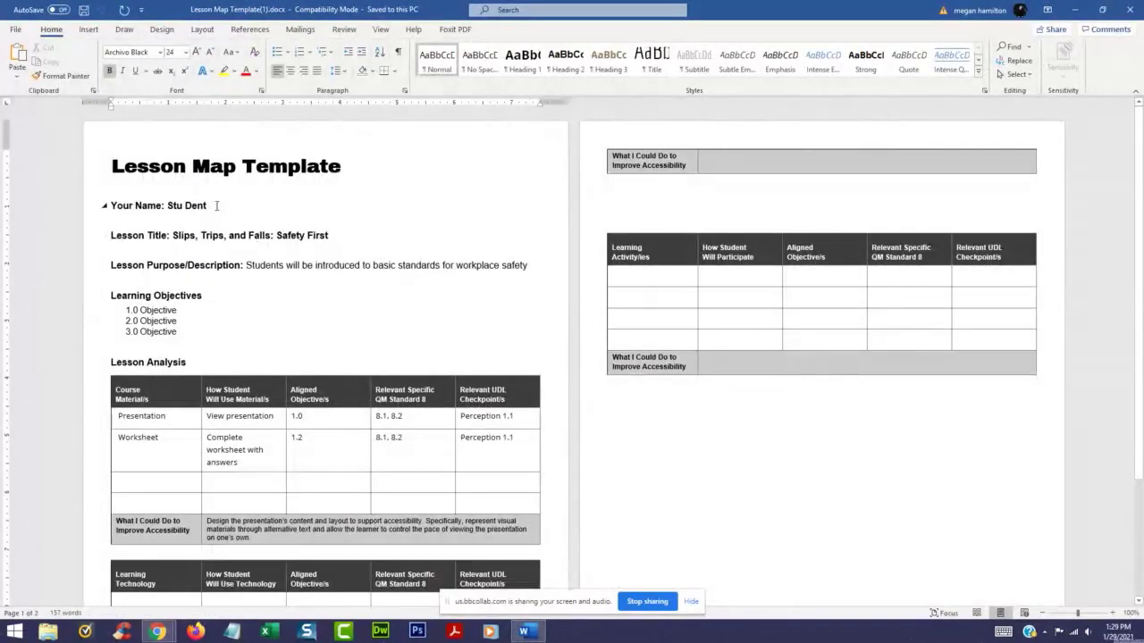
# - Replace the sample name on the Your Name line with the student's first name
pyautogui.click(219, 205)
pyautogui.moveTo(206, 206); pyautogui.dragTo(166, 206)
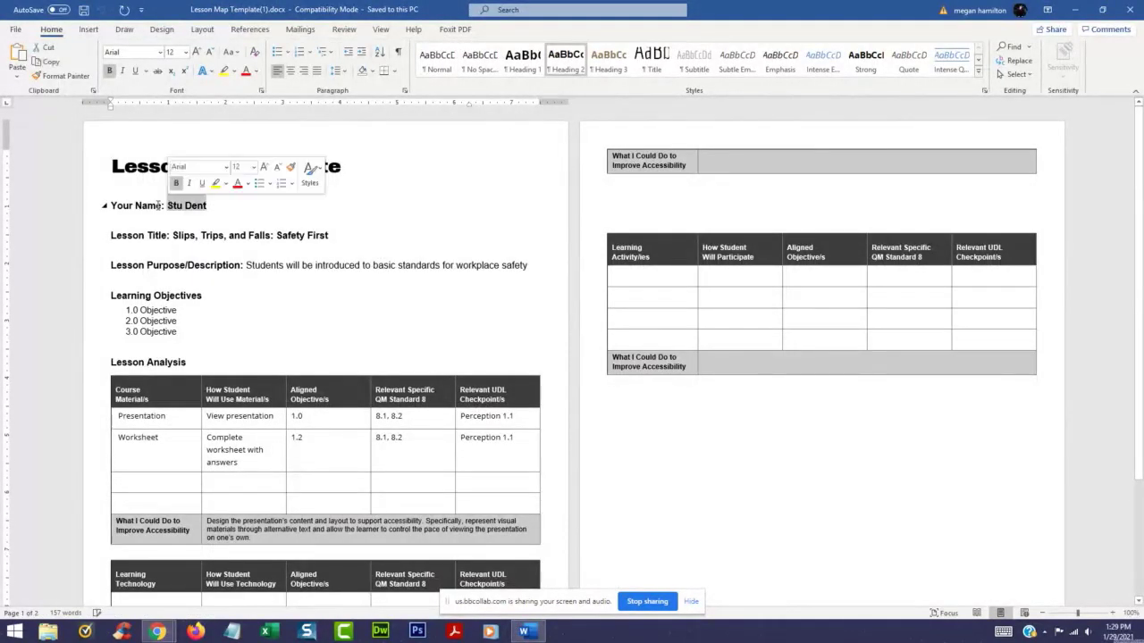
pyautogui.write('MEGAN')
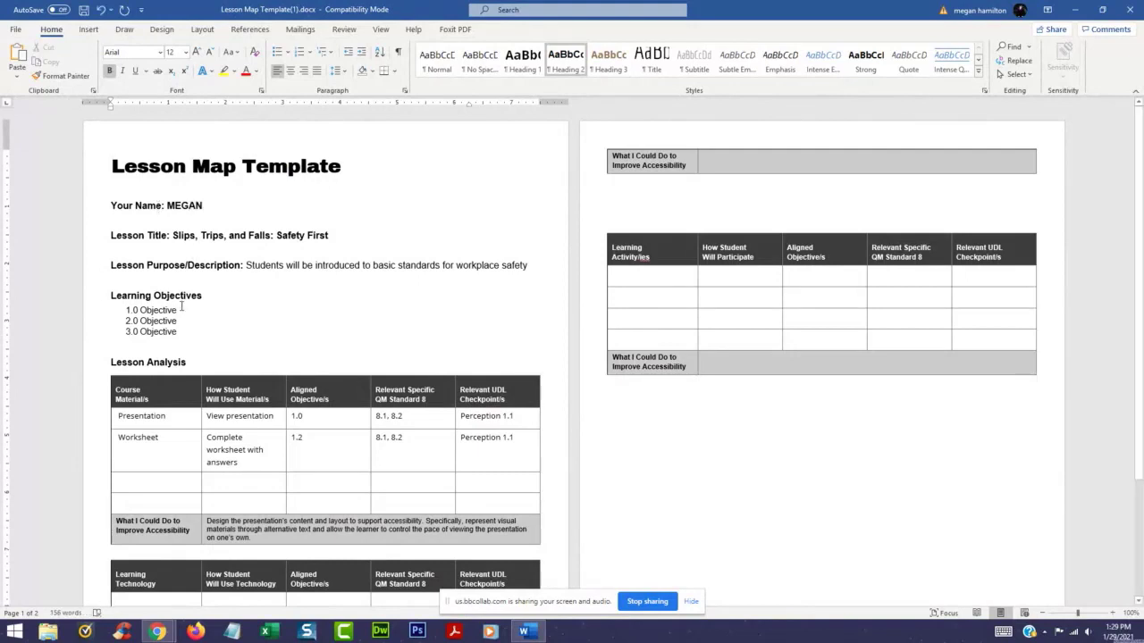
# - Replace the three listed learning objectives with a single item reading TEST TEST TEST
pyautogui.moveTo(180, 332); pyautogui.dragTo(122, 312)
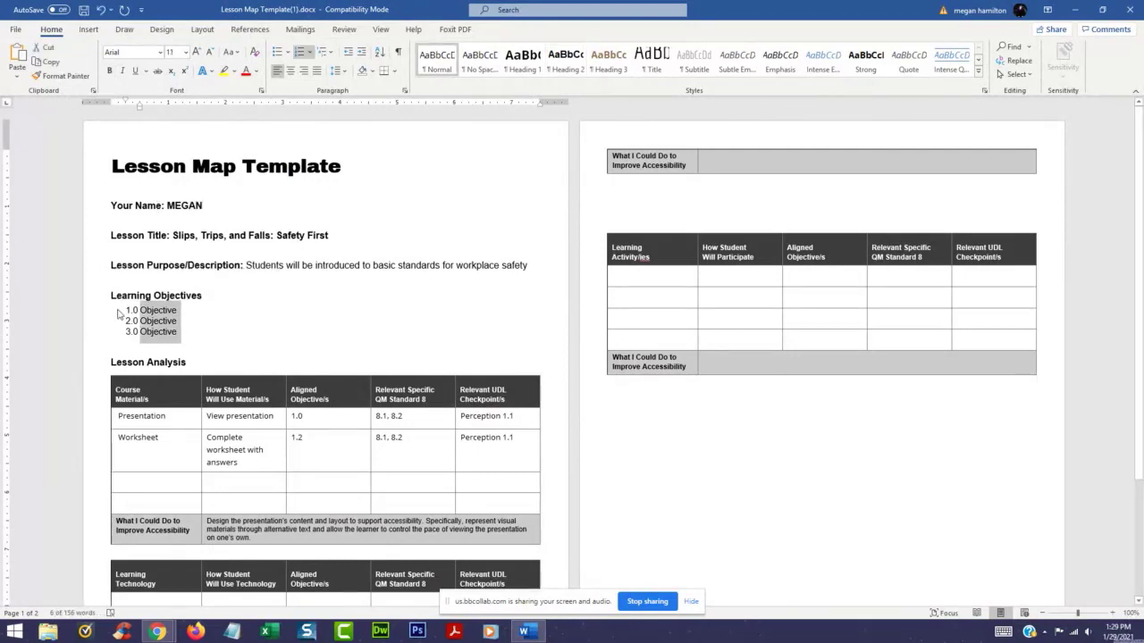
pyautogui.write('TEST TEST TES')
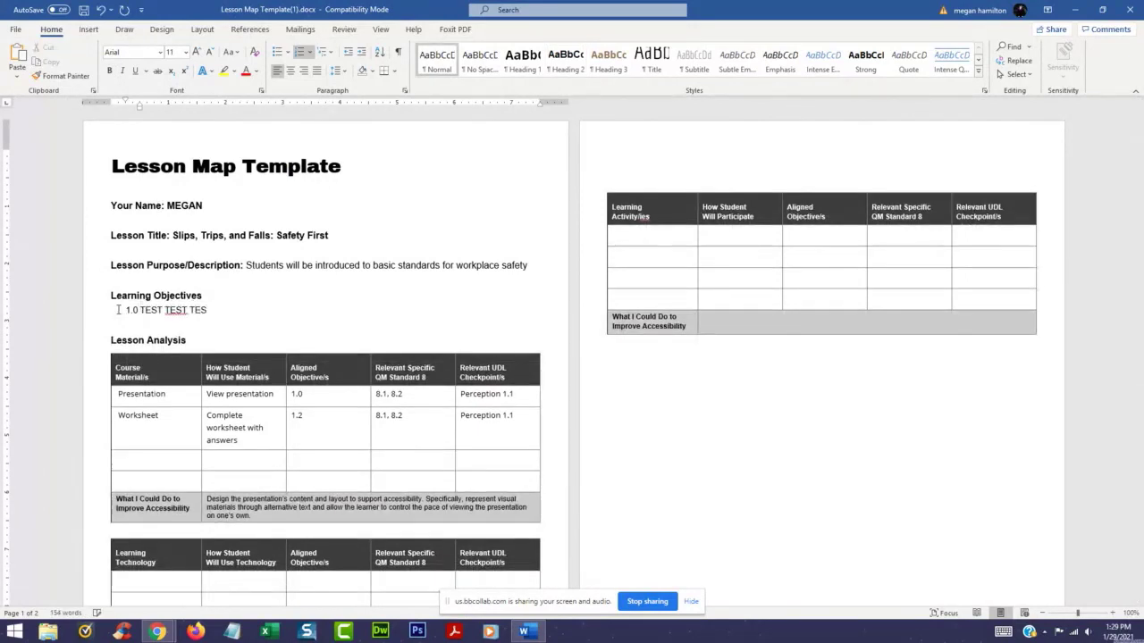
pyautogui.moveTo(216, 311); pyautogui.dragTo(139, 310)
pyautogui.click(217, 310)
pyautogui.write('T')
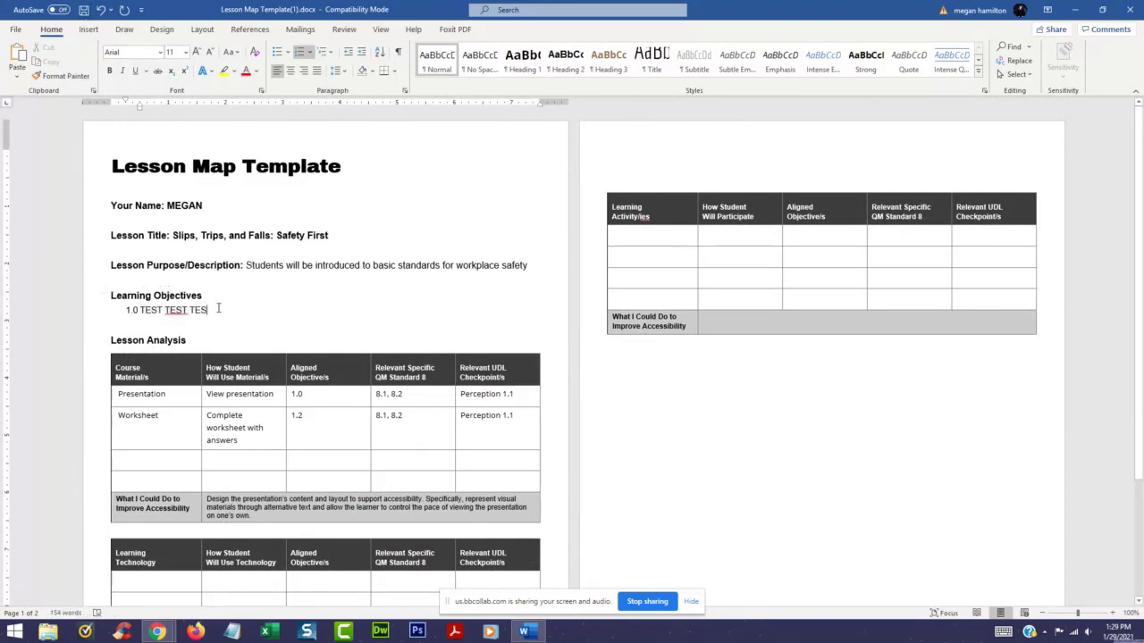
# - Color the text from the Lesson Title line through the learning objective with the purple theme font color
pyautogui.moveTo(217, 310); pyautogui.dragTo(206, 214)
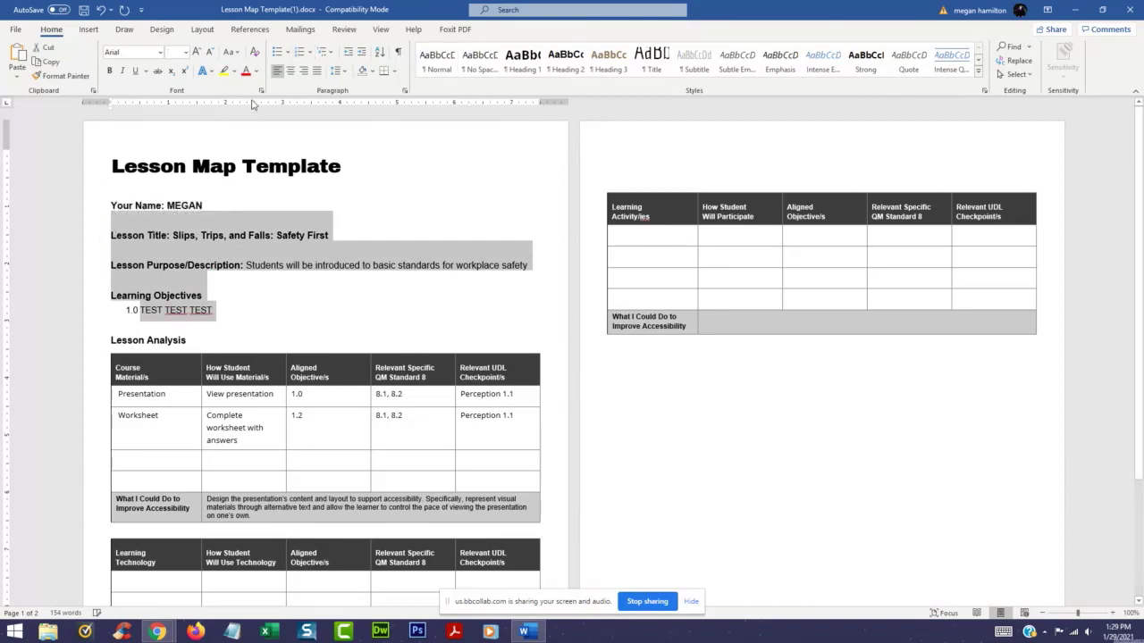
pyautogui.click(257, 71)
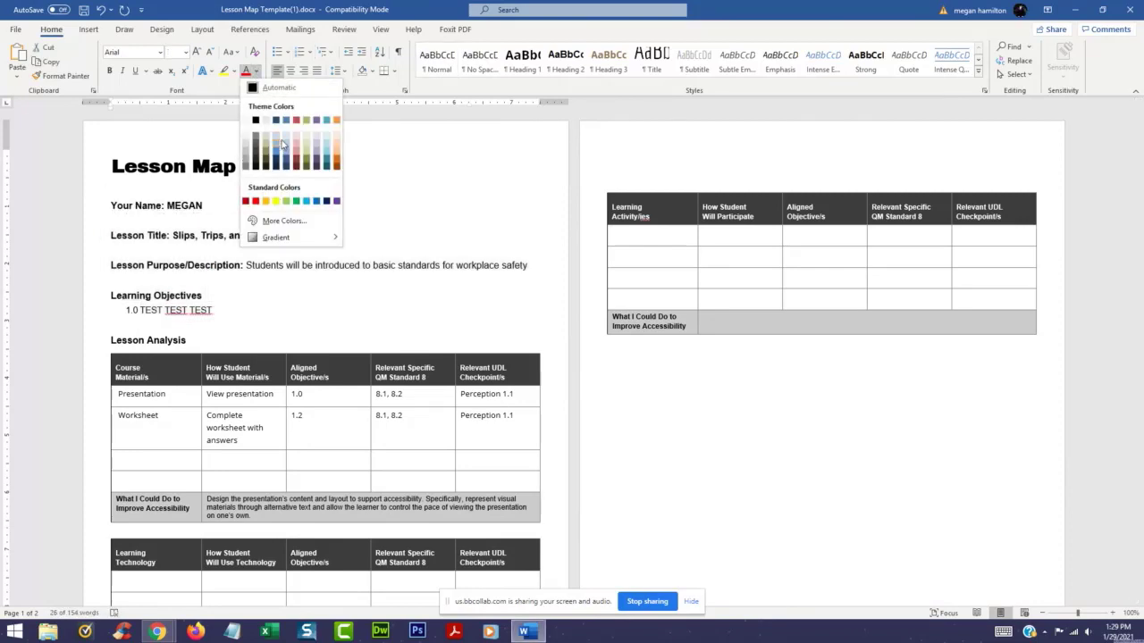
pyautogui.click(316, 120)
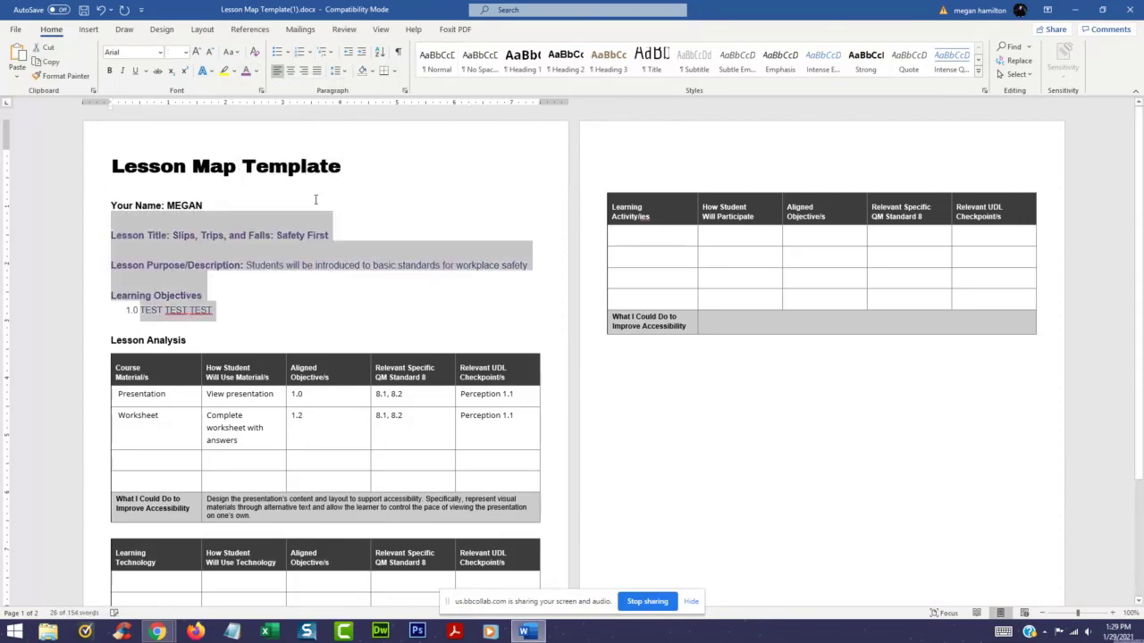
pyautogui.click(319, 311)
# - Save the document to the Desktop as Lesson Map Template(1).docx, accepting the upgrade to the newest file format
pyautogui.click(22, 31)
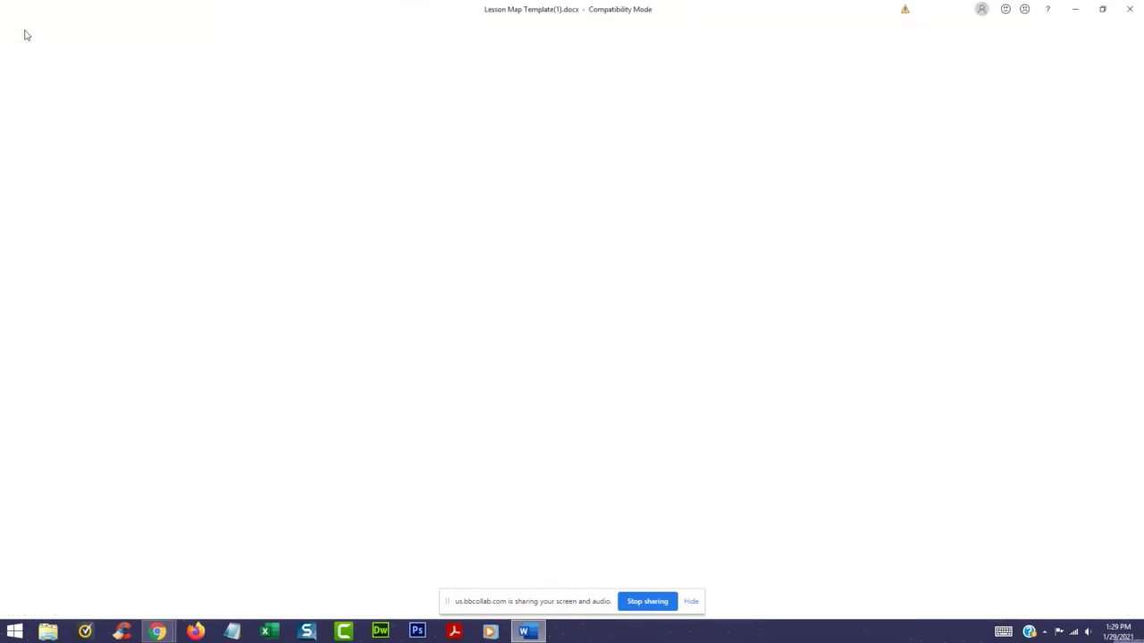
pyautogui.click(52, 193)
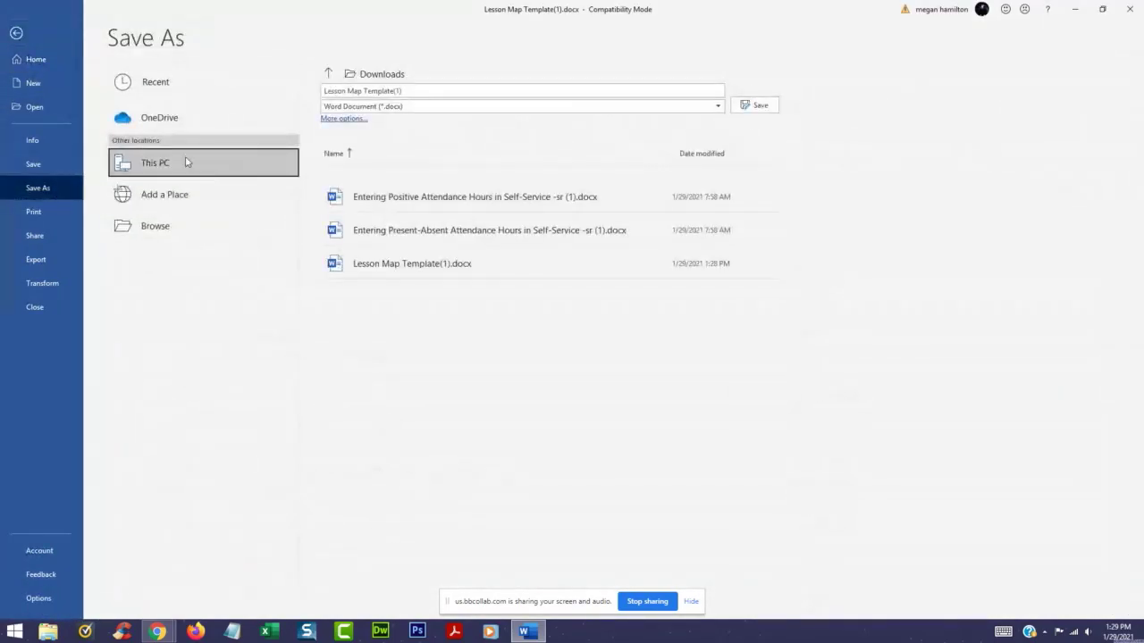
pyautogui.click(187, 161)
pyautogui.click(50, 108)
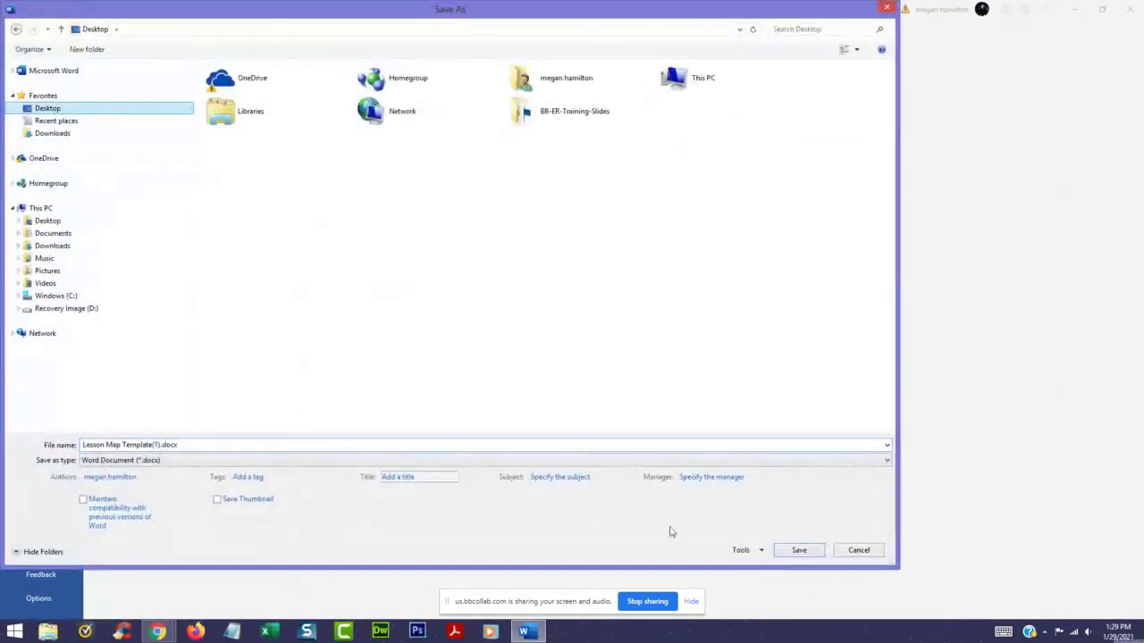
pyautogui.click(798, 549)
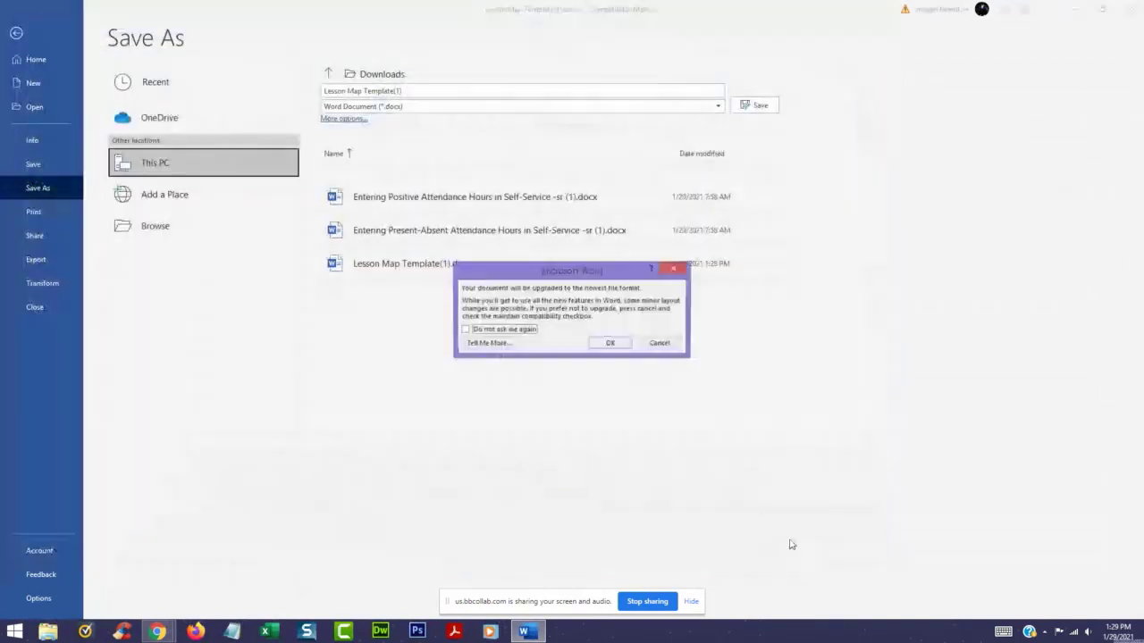
pyautogui.click(609, 344)
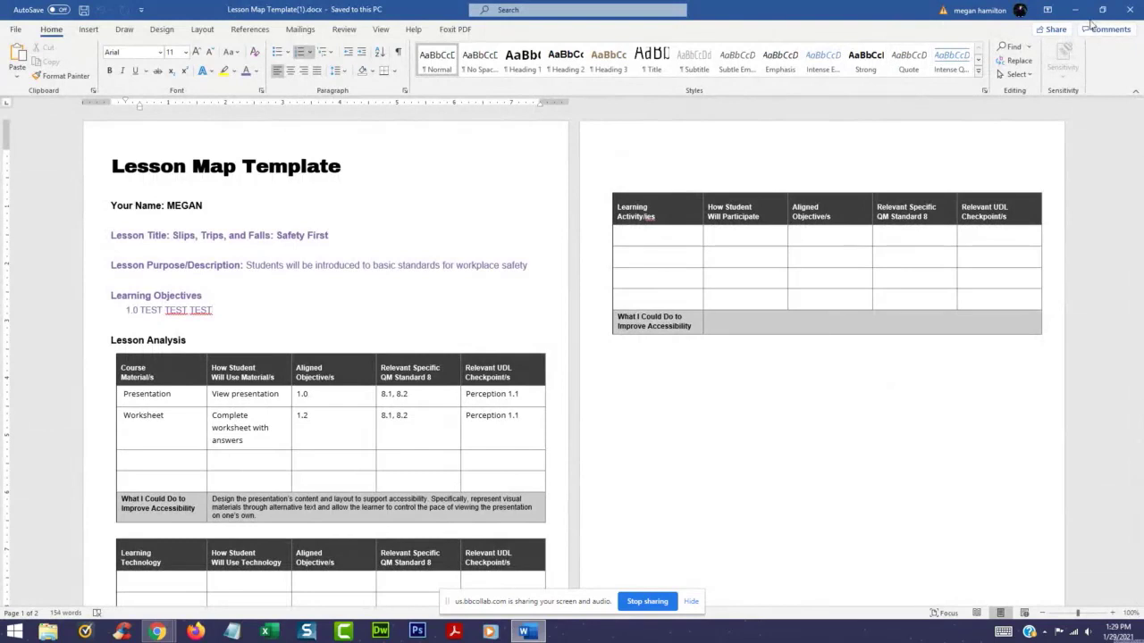
# - Close the Word document and attach Lesson Map Template(1).docx from the Desktop to the Lesson Map Template Assignment
pyautogui.click(1130, 12)
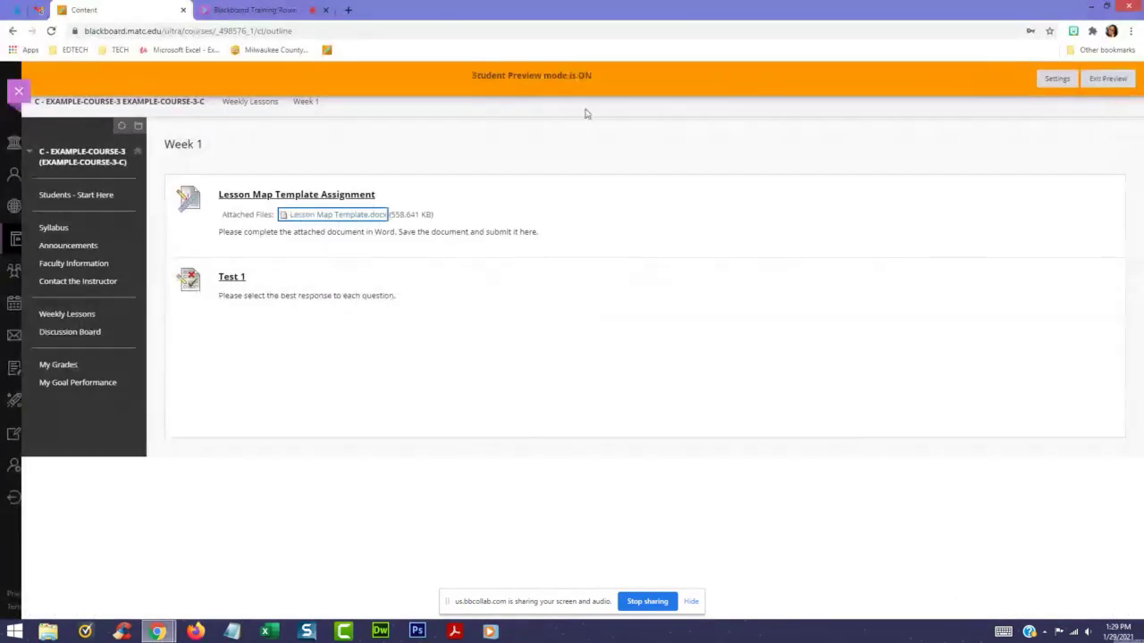
pyautogui.click(241, 196)
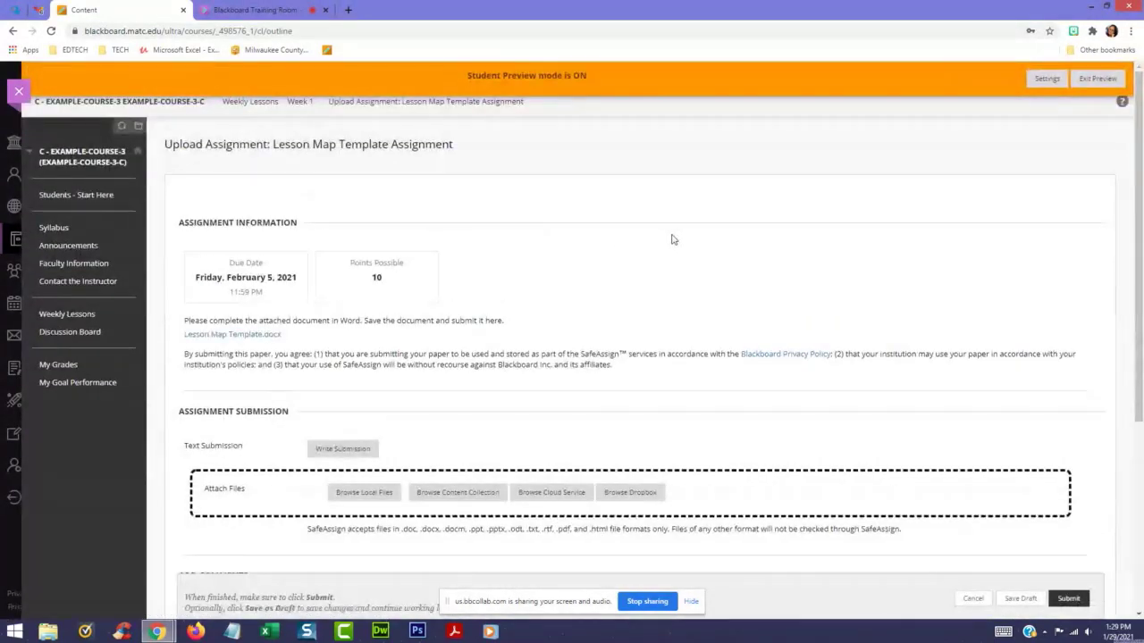
pyautogui.scroll(-3, 671, 237)
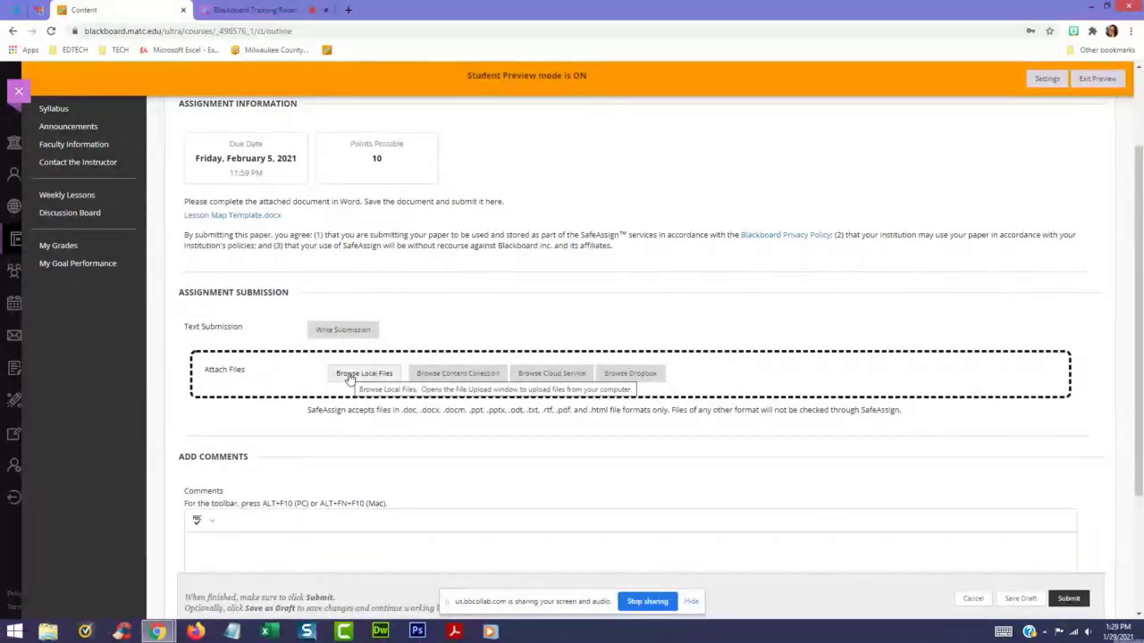
pyautogui.click(350, 376)
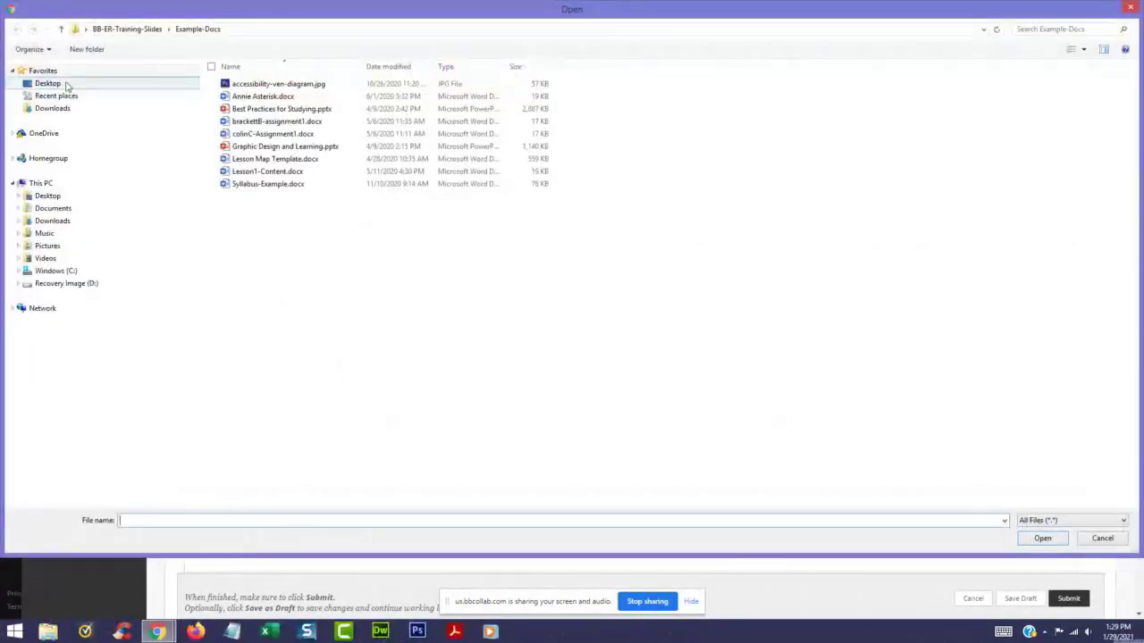
pyautogui.click(156, 84)
pyautogui.click(738, 116)
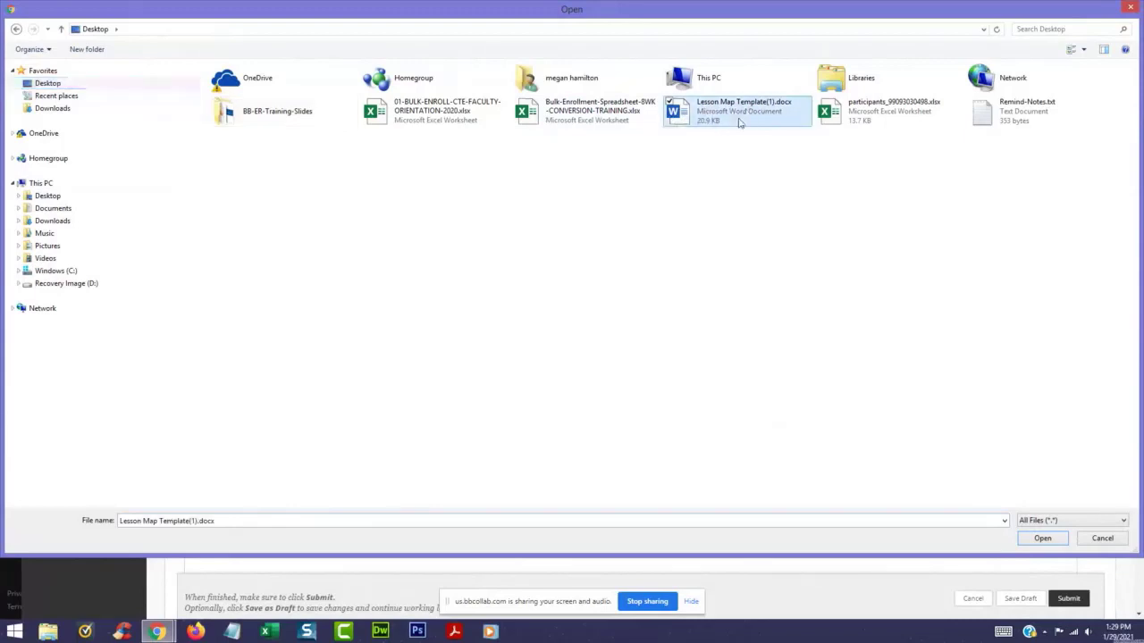
pyautogui.click(1042, 539)
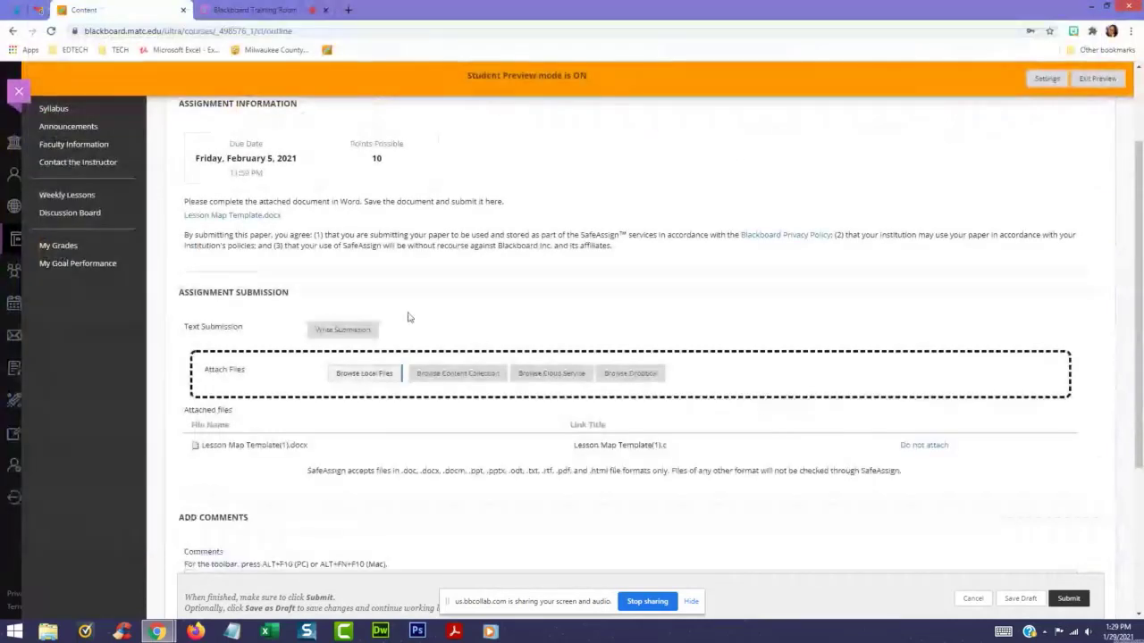
# - Check the attached file's name and submit the Lesson Map Template Assignment without comments
pyautogui.moveTo(202, 447); pyautogui.dragTo(336, 458)
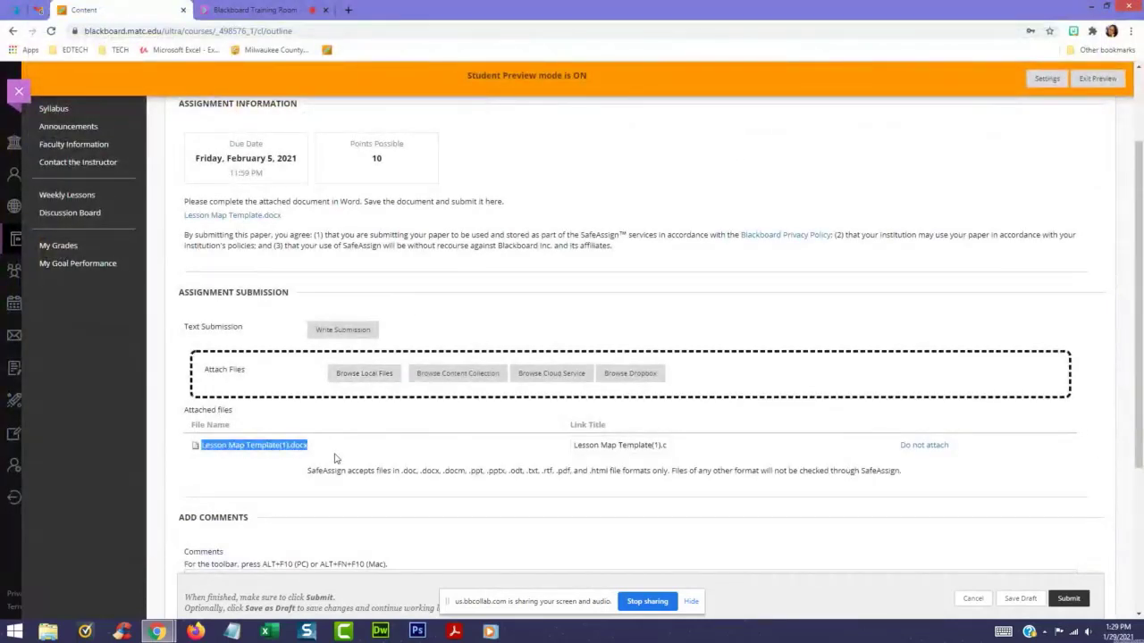
pyautogui.click(1063, 460)
pyautogui.scroll(-2, 1063, 459)
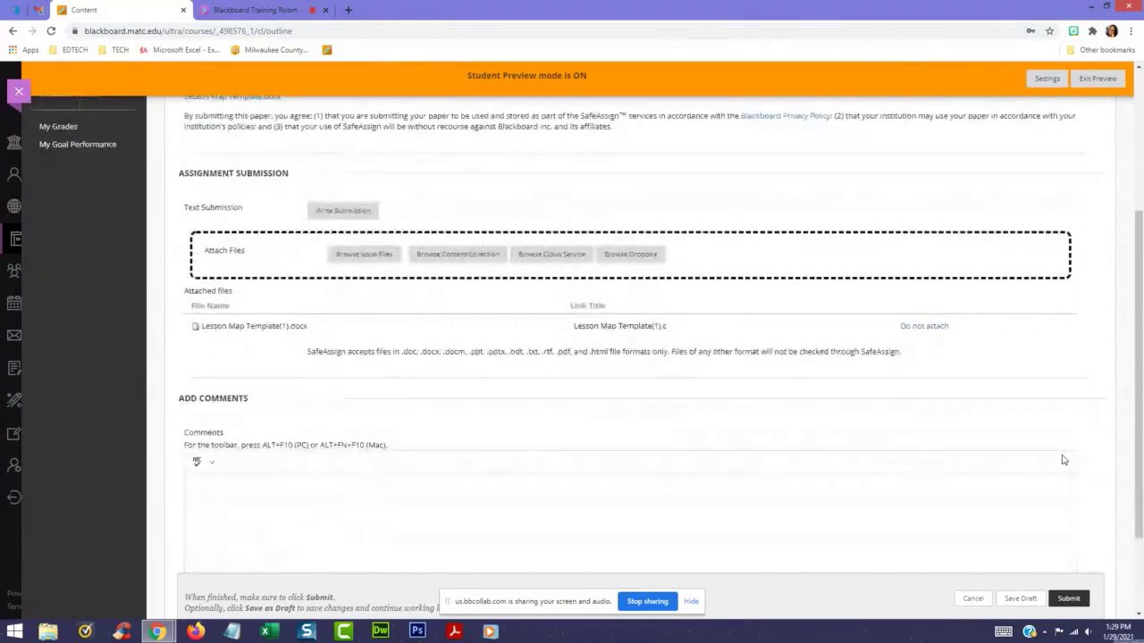
pyautogui.click(1073, 601)
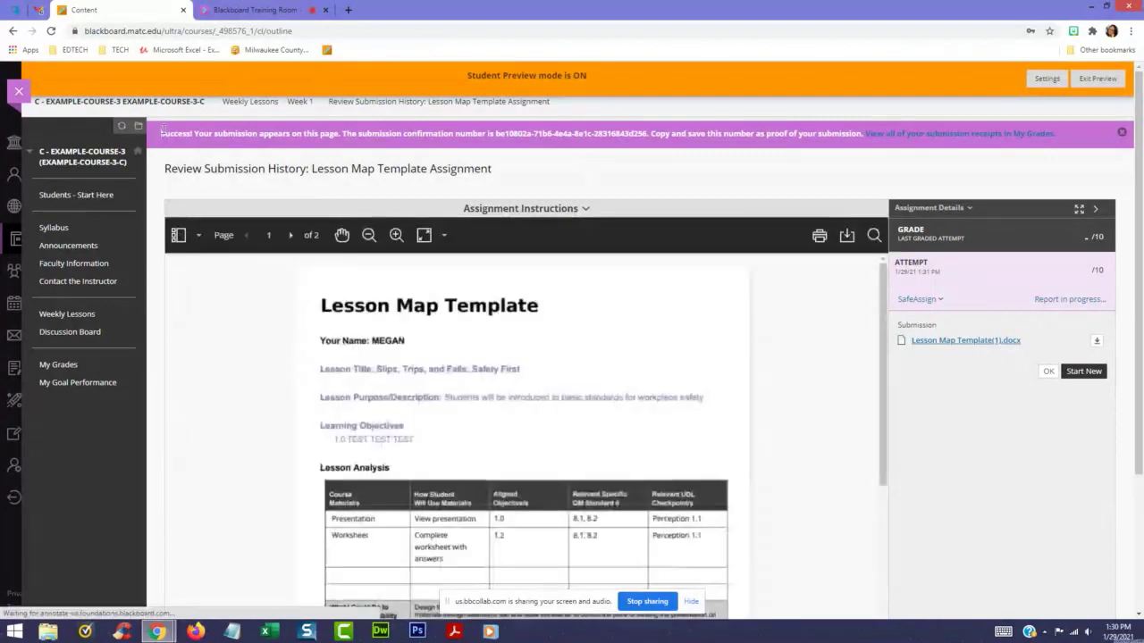
# - Highlight the submission confirmation number in the success message and look over the submitted document preview
pyautogui.moveTo(162, 130); pyautogui.dragTo(638, 134)
pyautogui.click(601, 132)
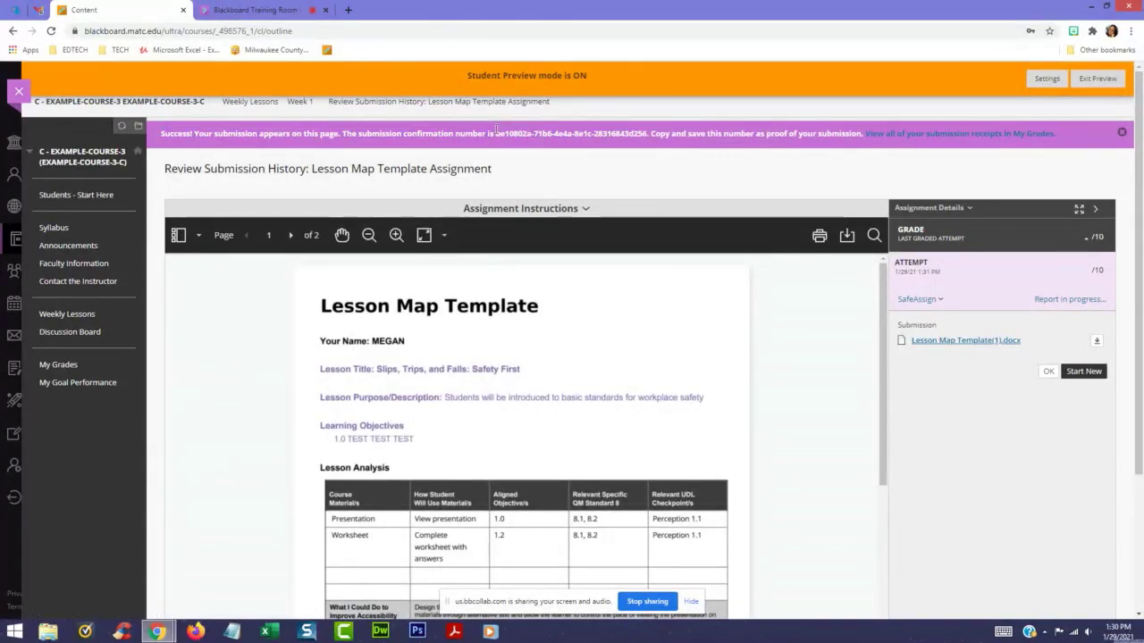
pyautogui.moveTo(496, 133); pyautogui.dragTo(644, 133)
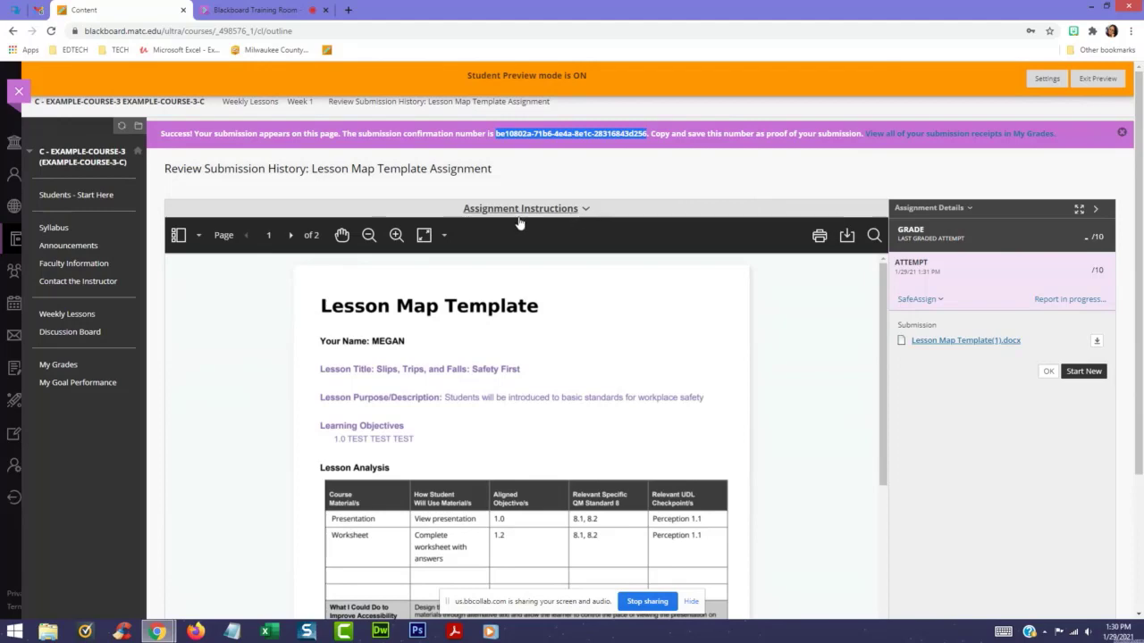
pyautogui.scroll(-3, 555, 378)
pyautogui.moveTo(879, 382); pyautogui.dragTo(817, 319)
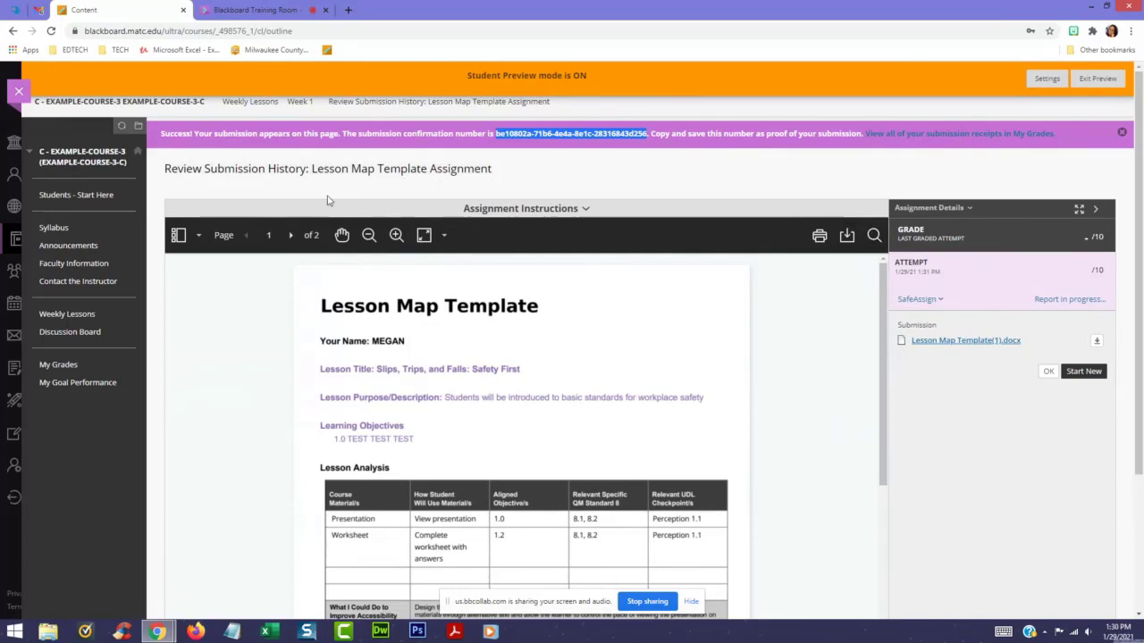
# - Open Test 1 in the Week 1 folder of Weekly Lessons and begin the attempt
pyautogui.click(88, 315)
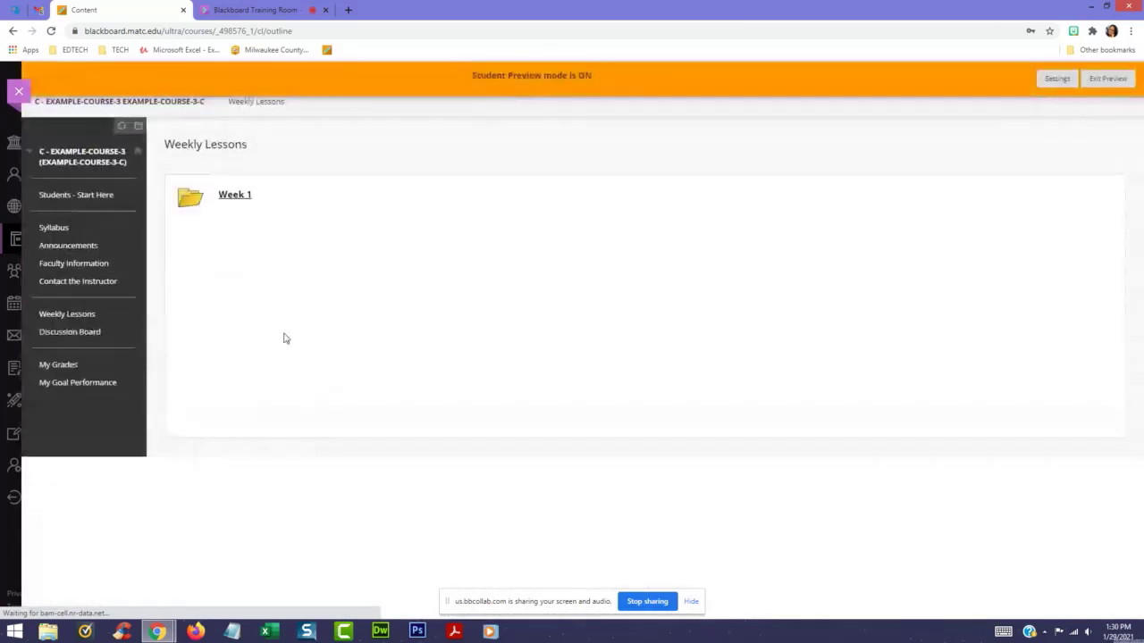
pyautogui.click(238, 197)
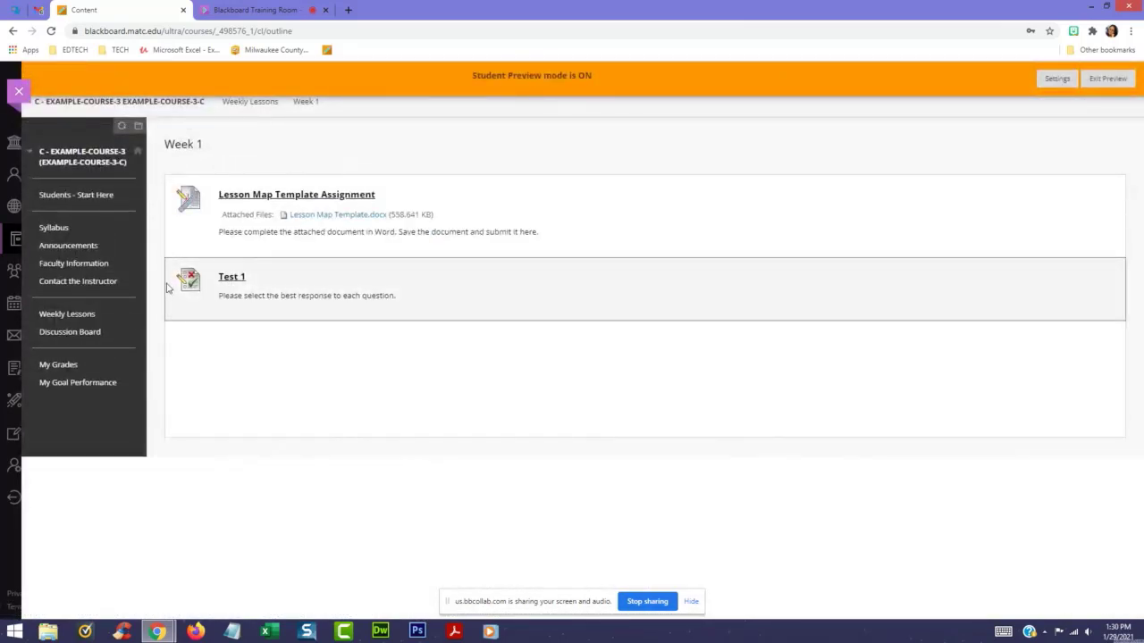
pyautogui.click(235, 282)
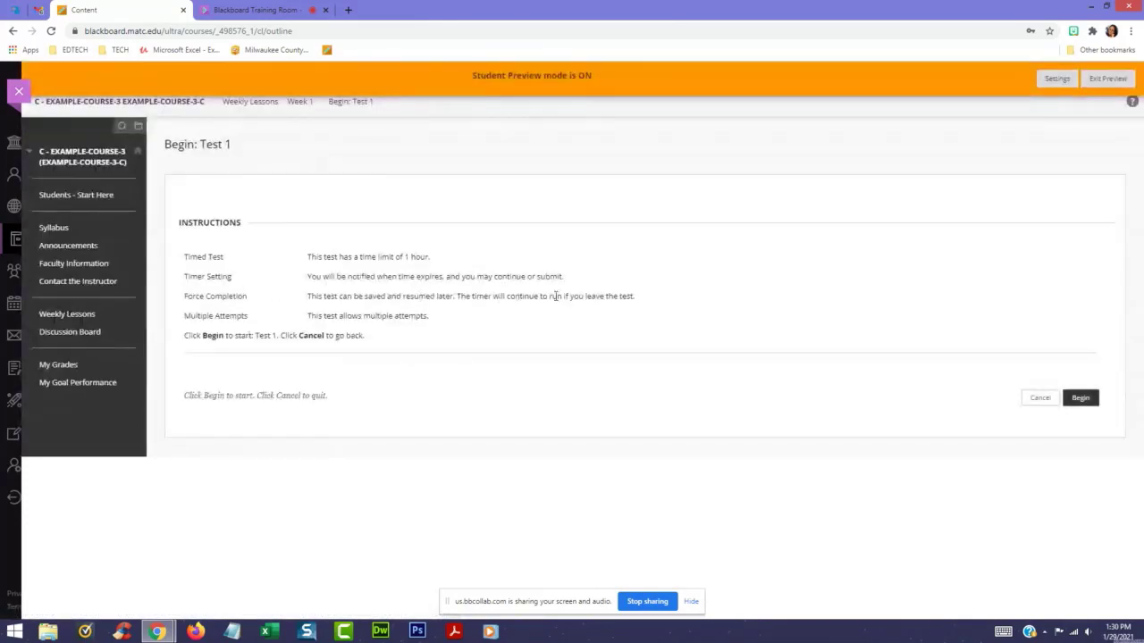
pyautogui.click(1085, 404)
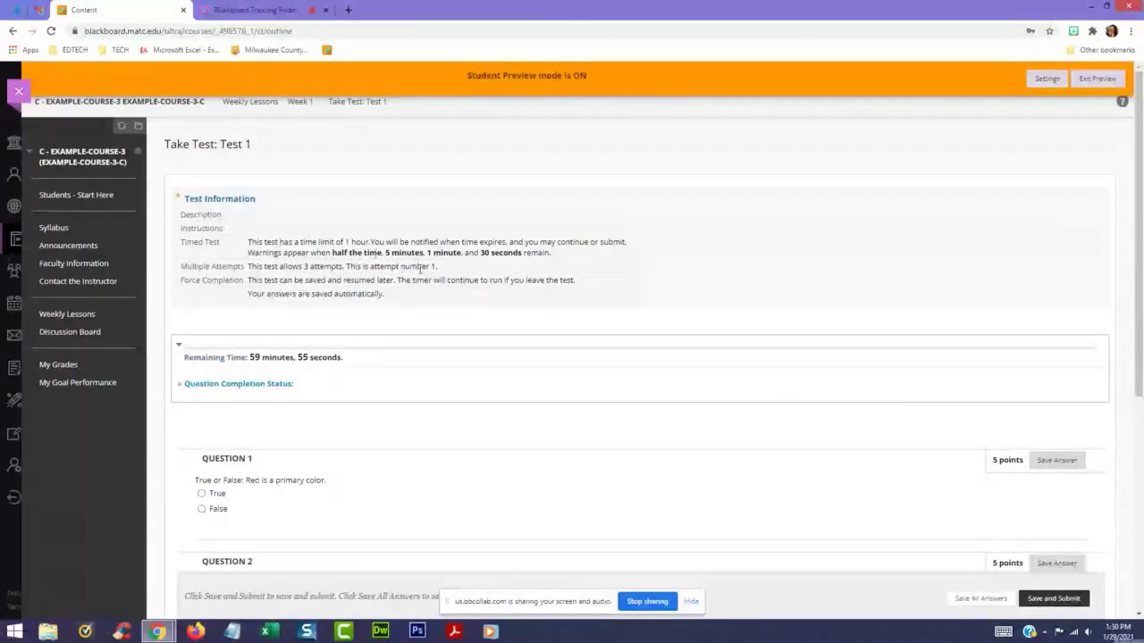
# - Expand the question completion status of Test 1 and look through its questions
pyautogui.scroll(-1, 310, 242)
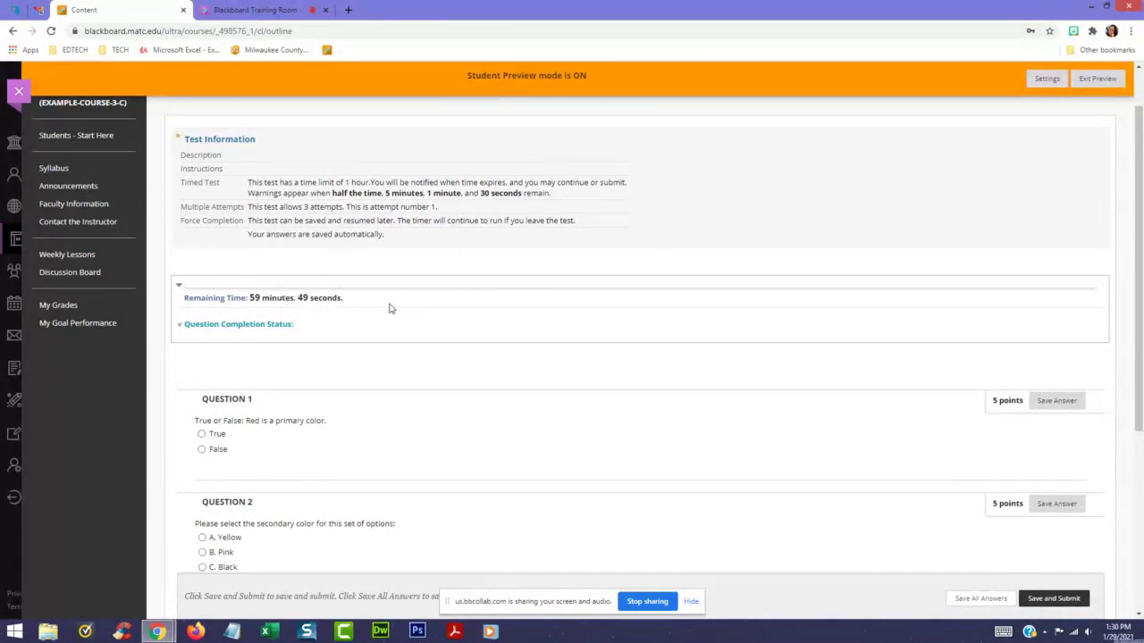
pyautogui.click(262, 328)
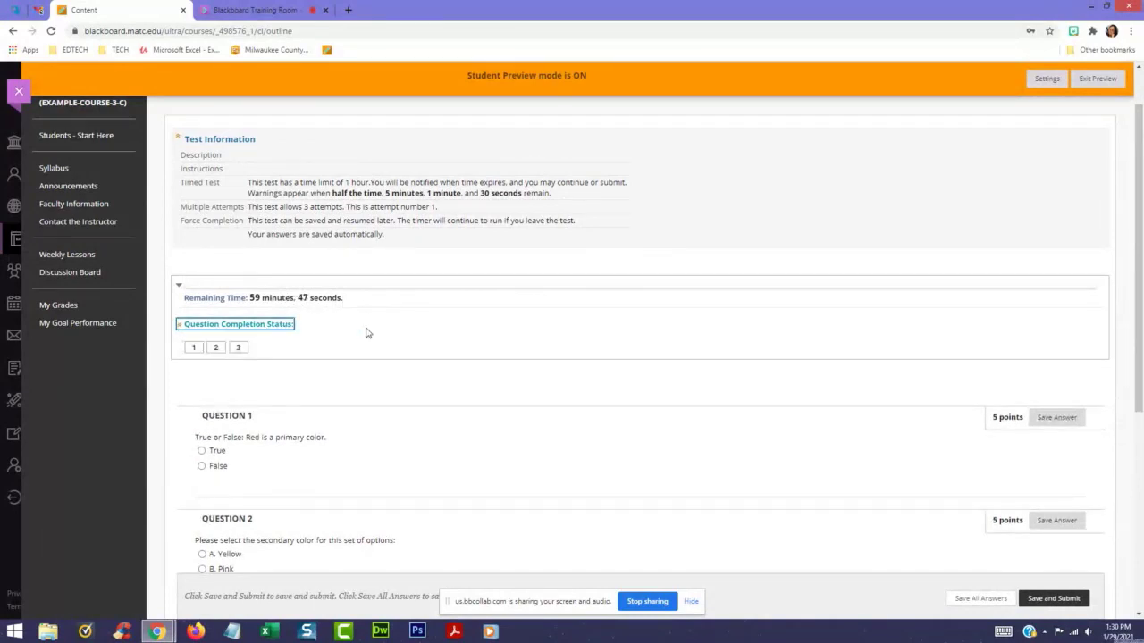
pyautogui.scroll(-1, 330, 321)
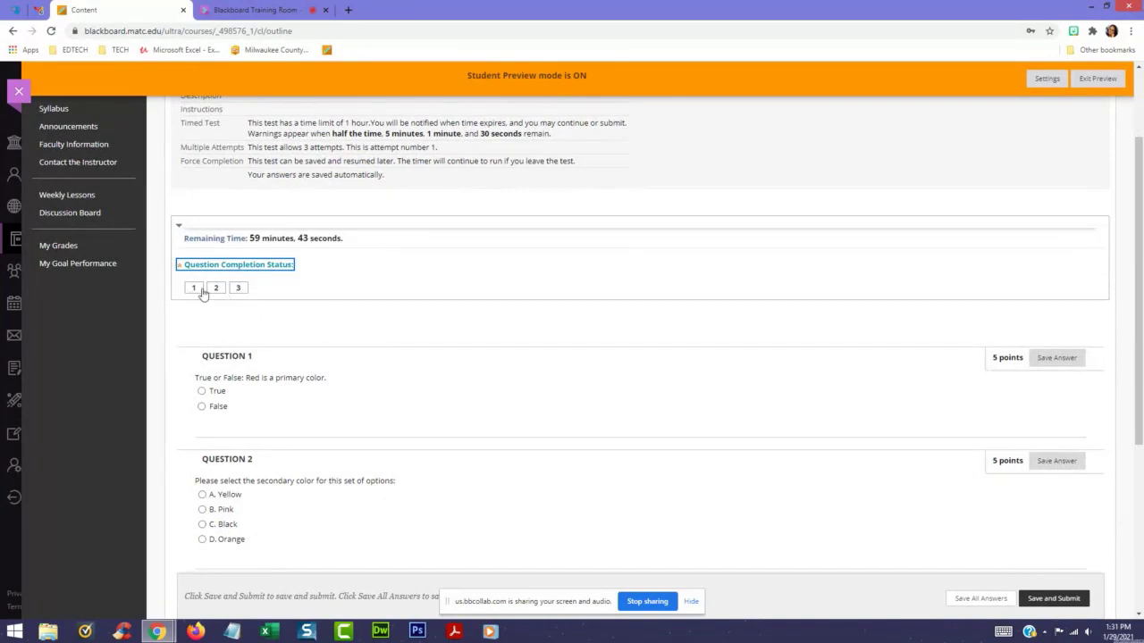
pyautogui.scroll(-1, 426, 307)
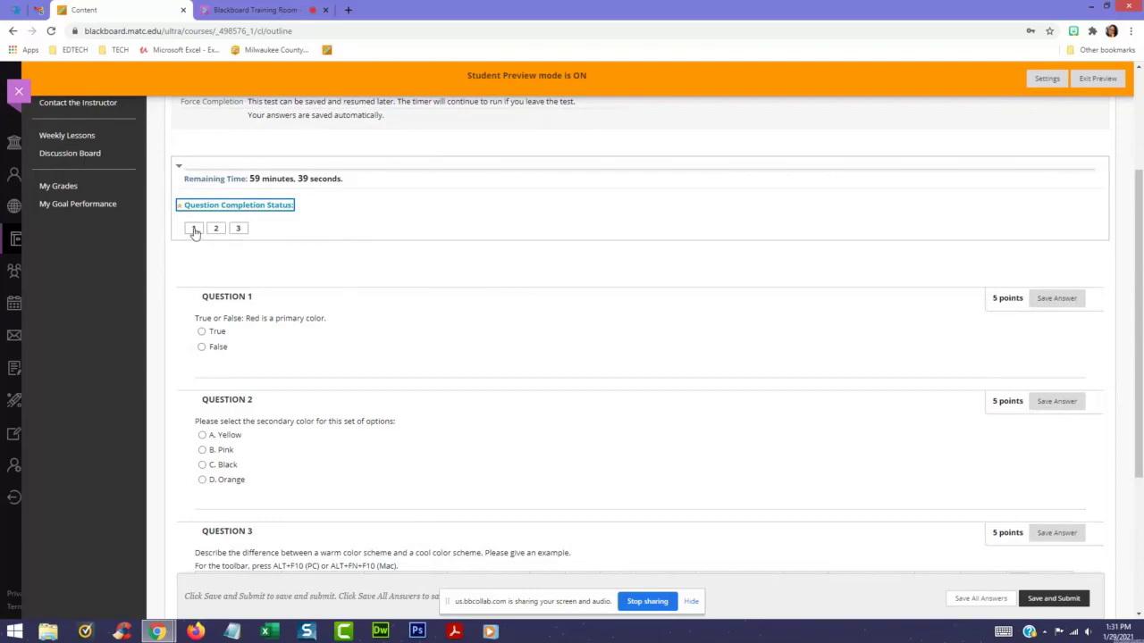
pyautogui.scroll(-1, 398, 248)
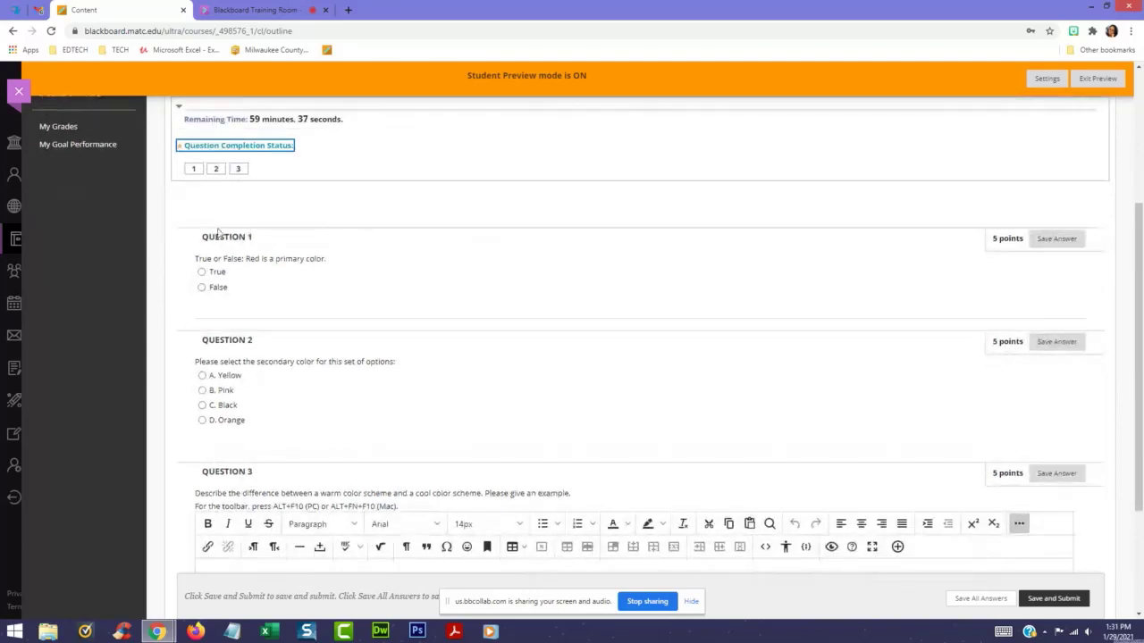
# - Answer Question 1 with True and Question 2 with D. Orange
pyautogui.click(202, 273)
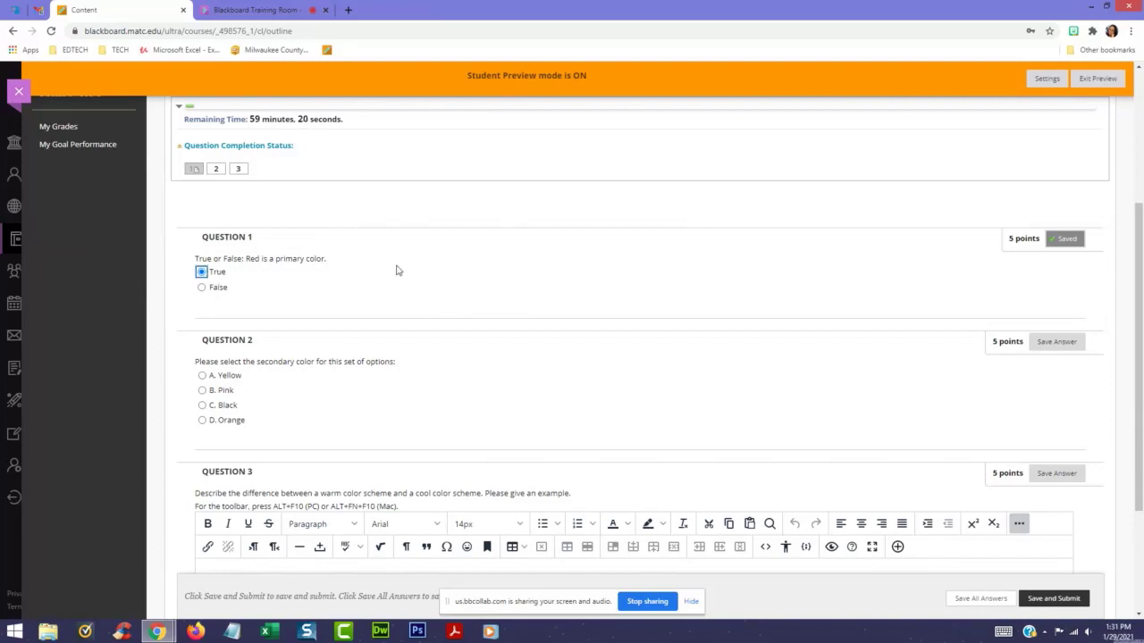
pyautogui.scroll(-1, 375, 265)
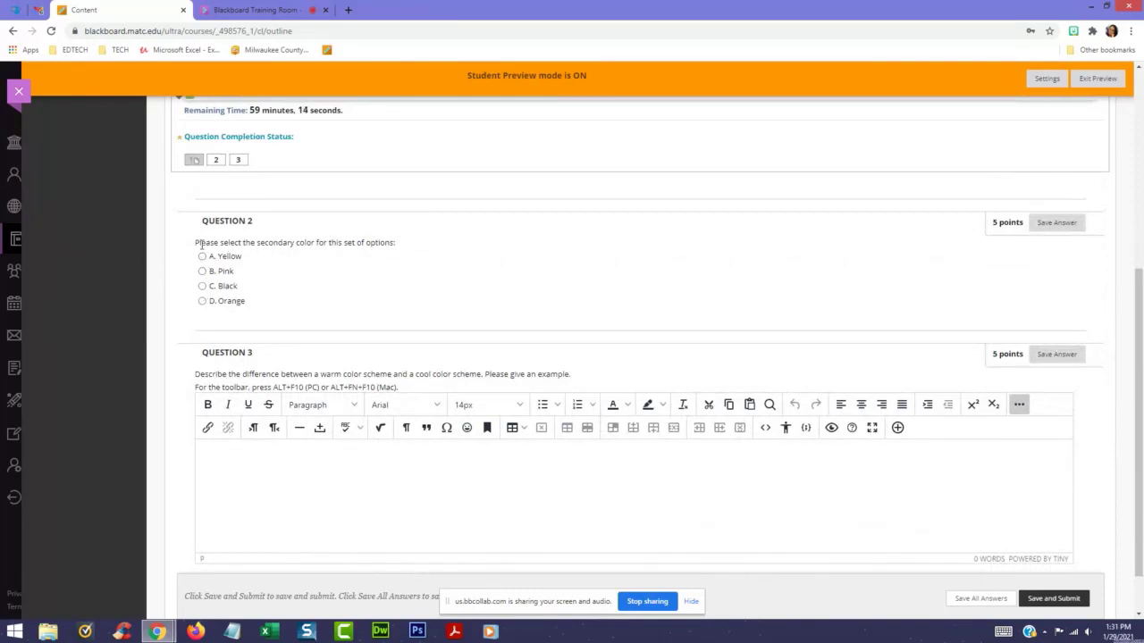
pyautogui.click(201, 301)
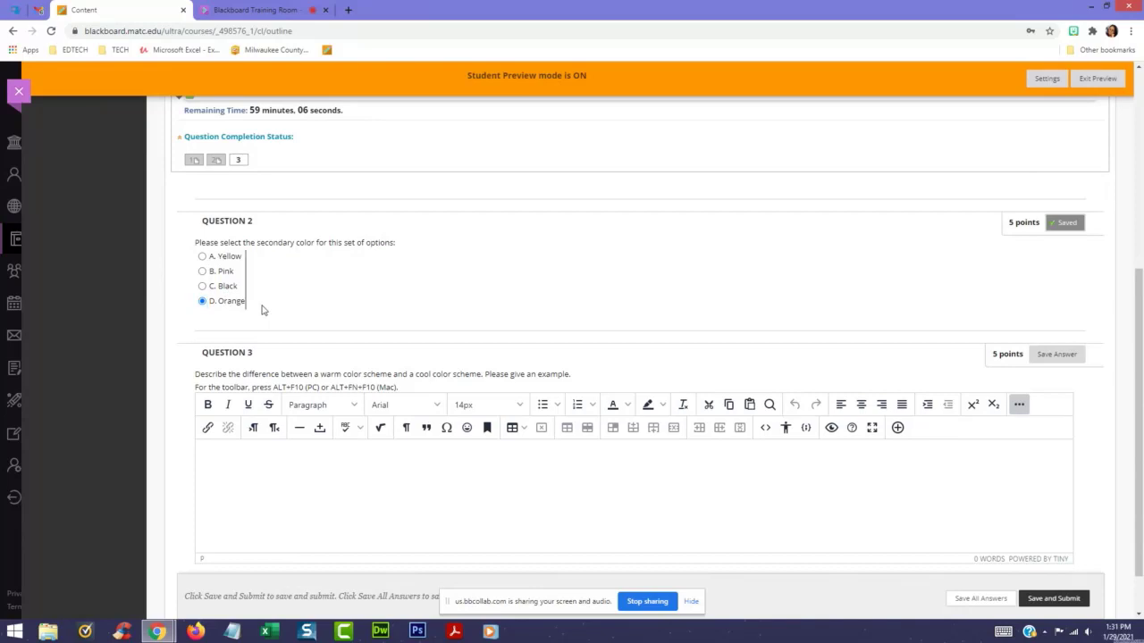
pyautogui.moveTo(215, 303); pyautogui.dragTo(253, 308)
pyautogui.click(249, 310)
# - Answer Question 3 with "A warm color scheme uses red, pink, and yellow. A cool color scheme could include purple and green. Maybe black too."
pyautogui.scroll(-1, 603, 278)
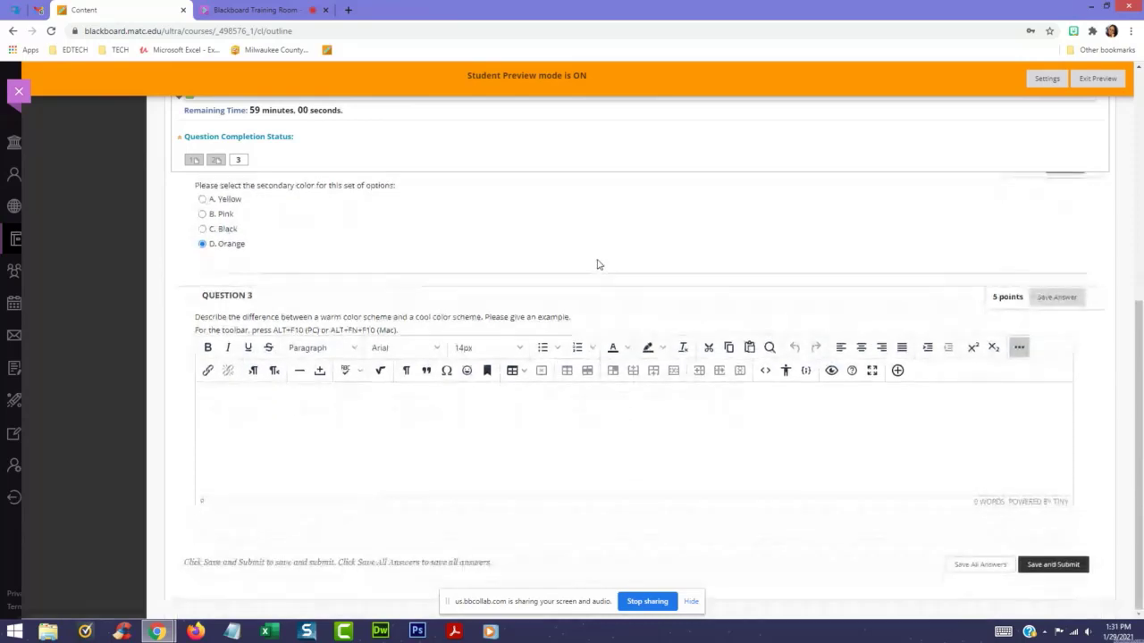
pyautogui.click(388, 431)
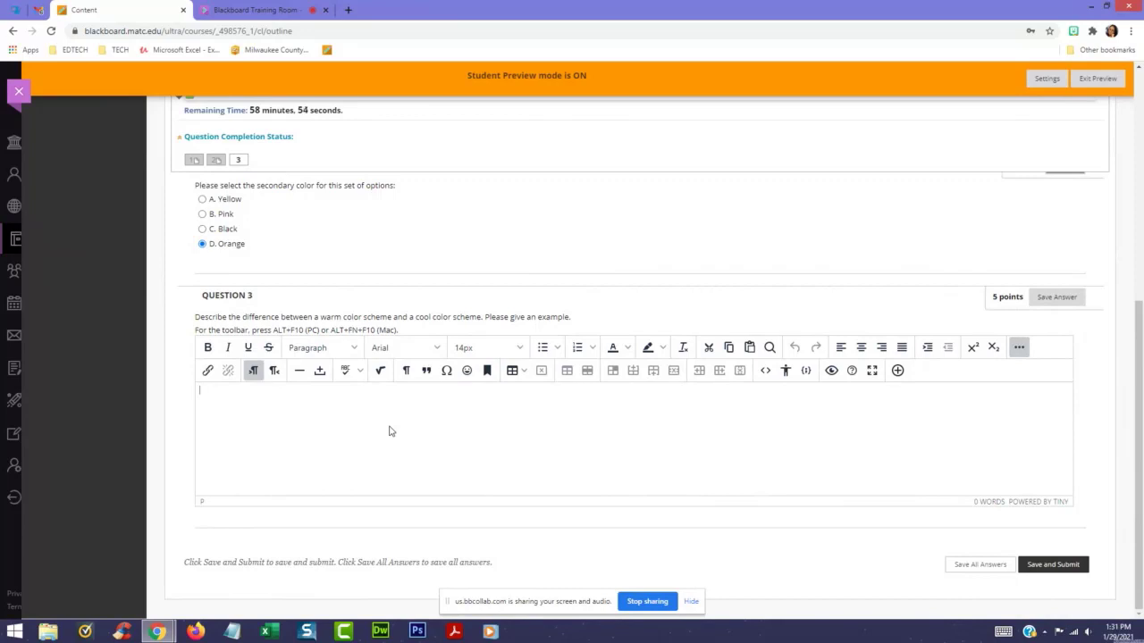
pyautogui.write('A warm color shem')
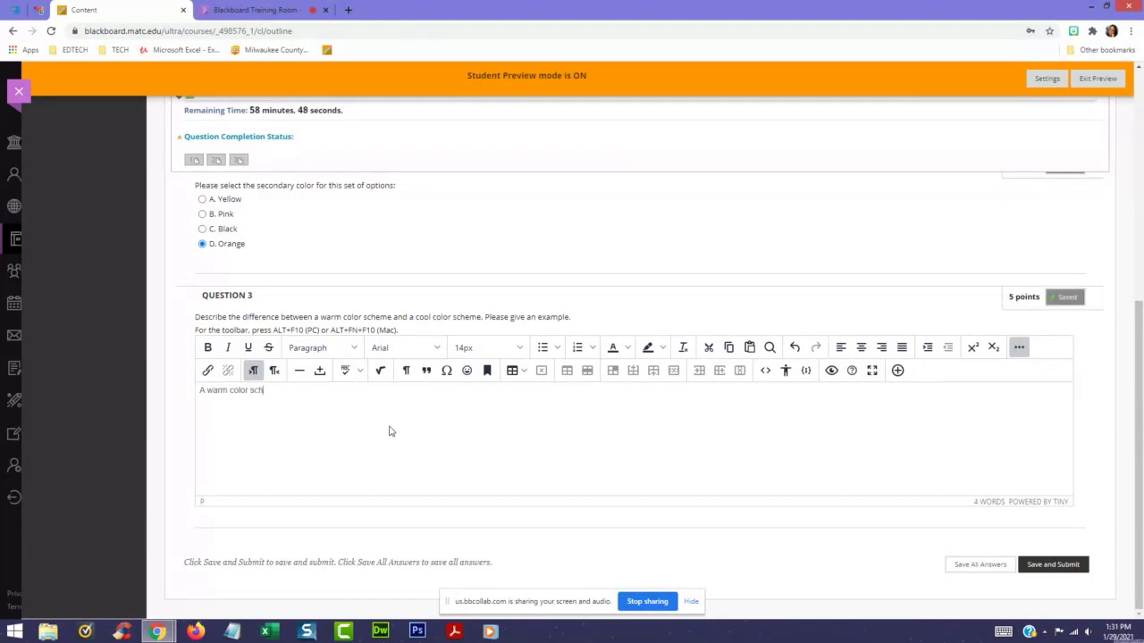
pyautogui.write('eme uses red, pink, and yellow. A')
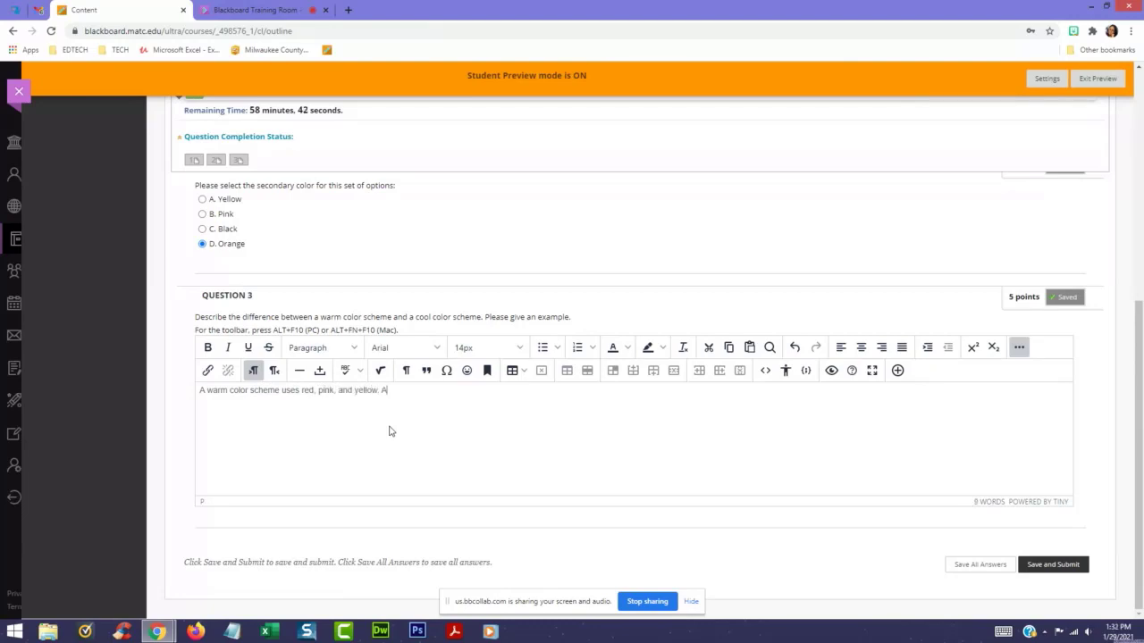
pyautogui.write(' cool color scheme could include purp')
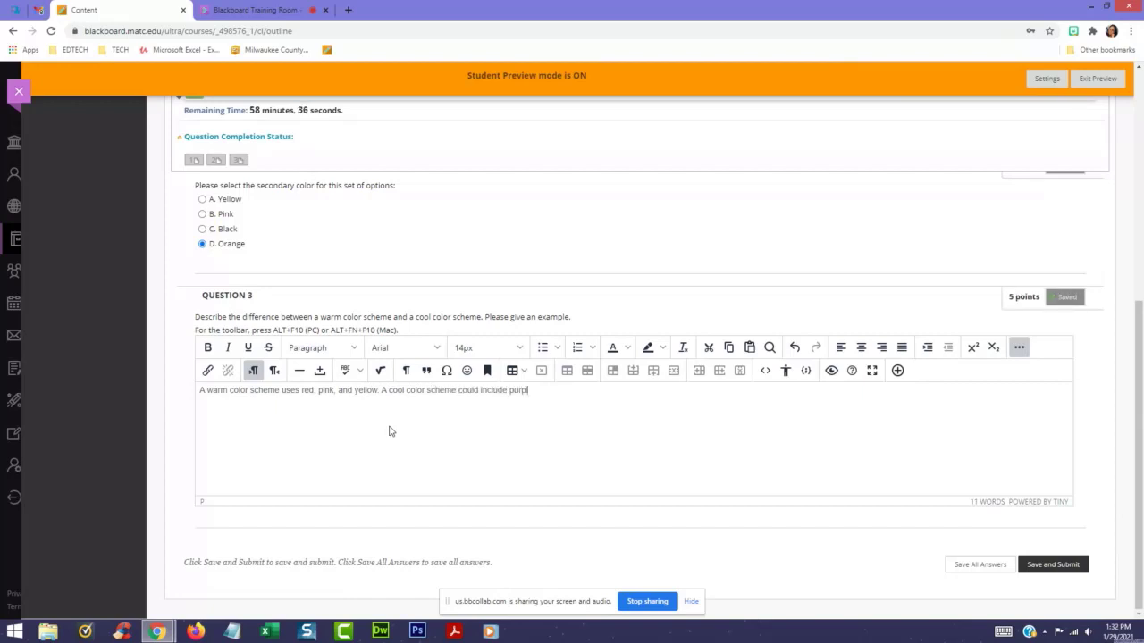
pyautogui.write('le and green. Maybe black too.')
# - Save and submit Test 1, confirm the submission, and highlight the submission details
pyautogui.click(1073, 572)
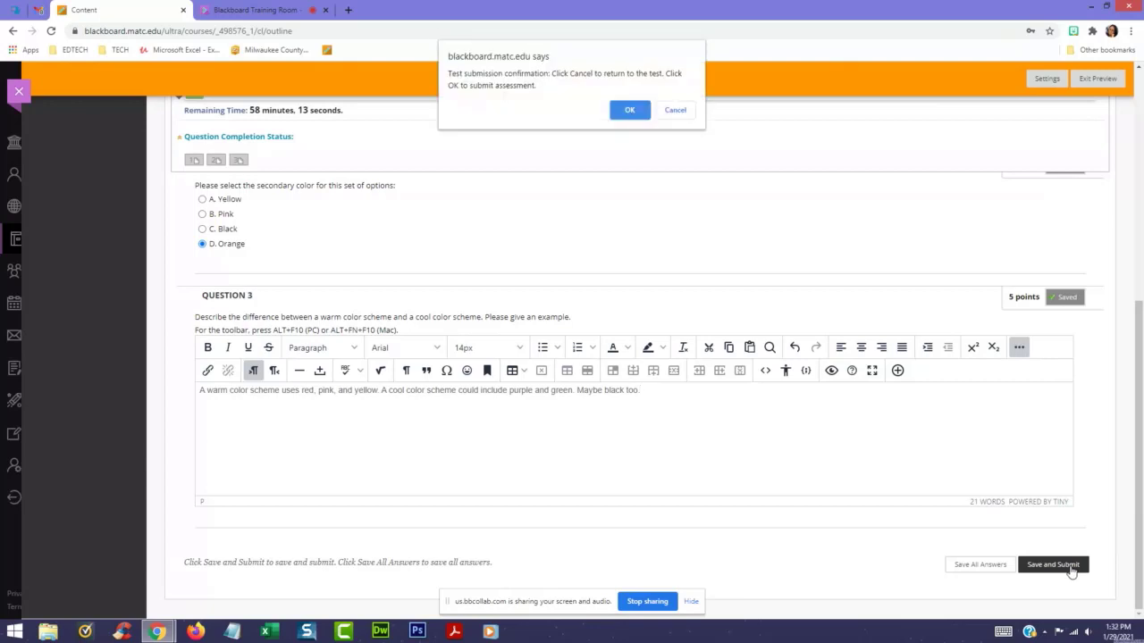
pyautogui.click(628, 112)
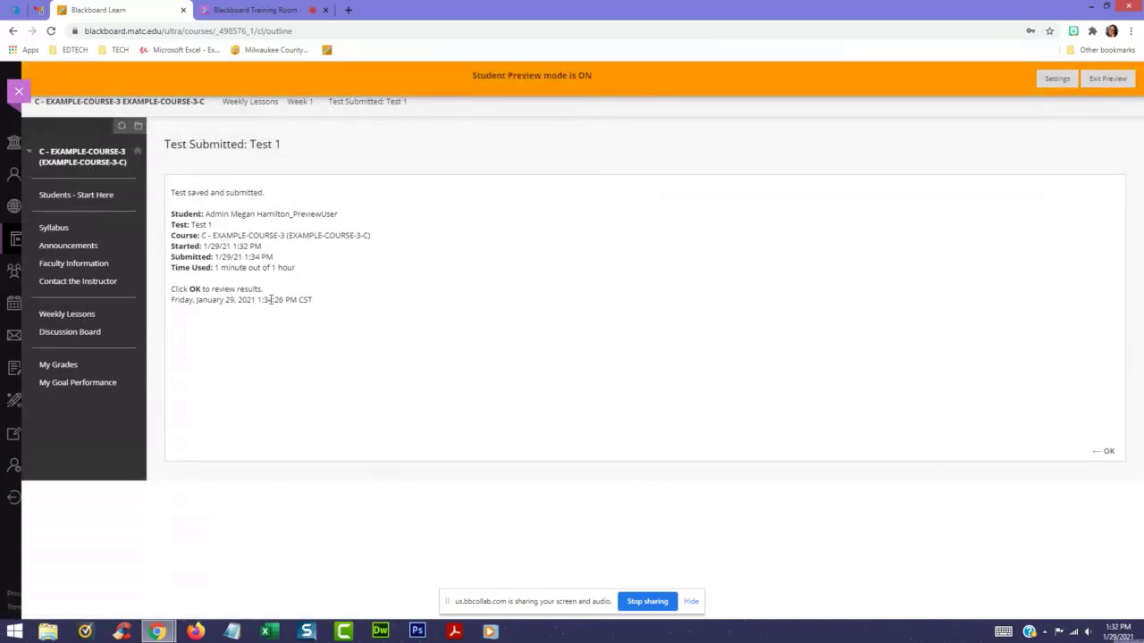
pyautogui.moveTo(173, 192); pyautogui.dragTo(335, 301)
pyautogui.click(376, 340)
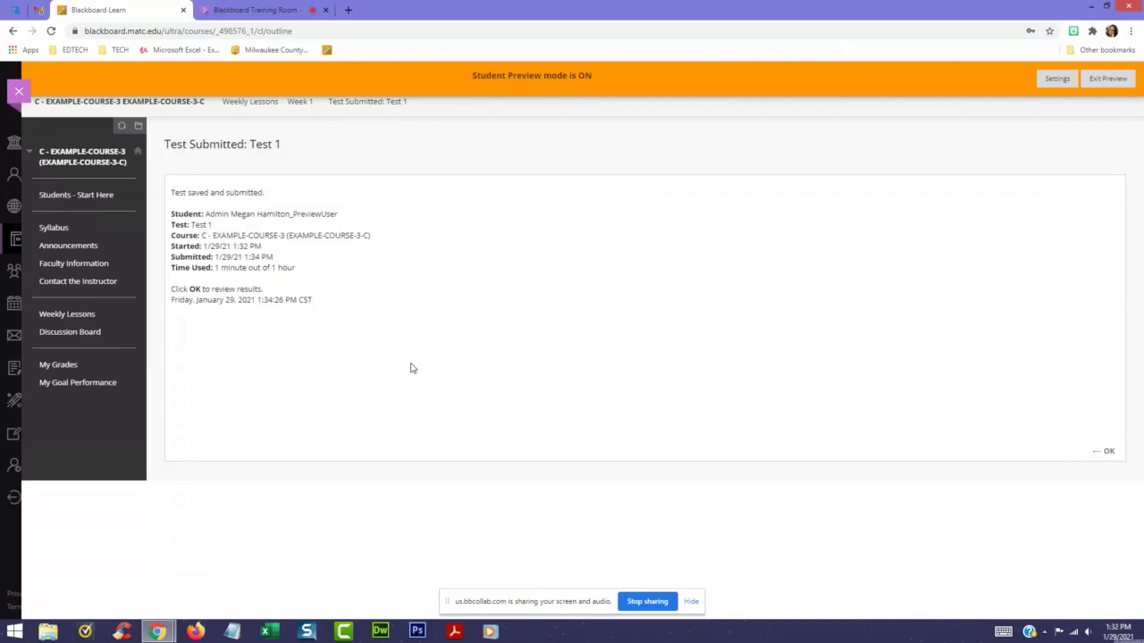
# - Open the Test 1 submission review and examine the attempt details and the feedback for each question
pyautogui.click(1108, 453)
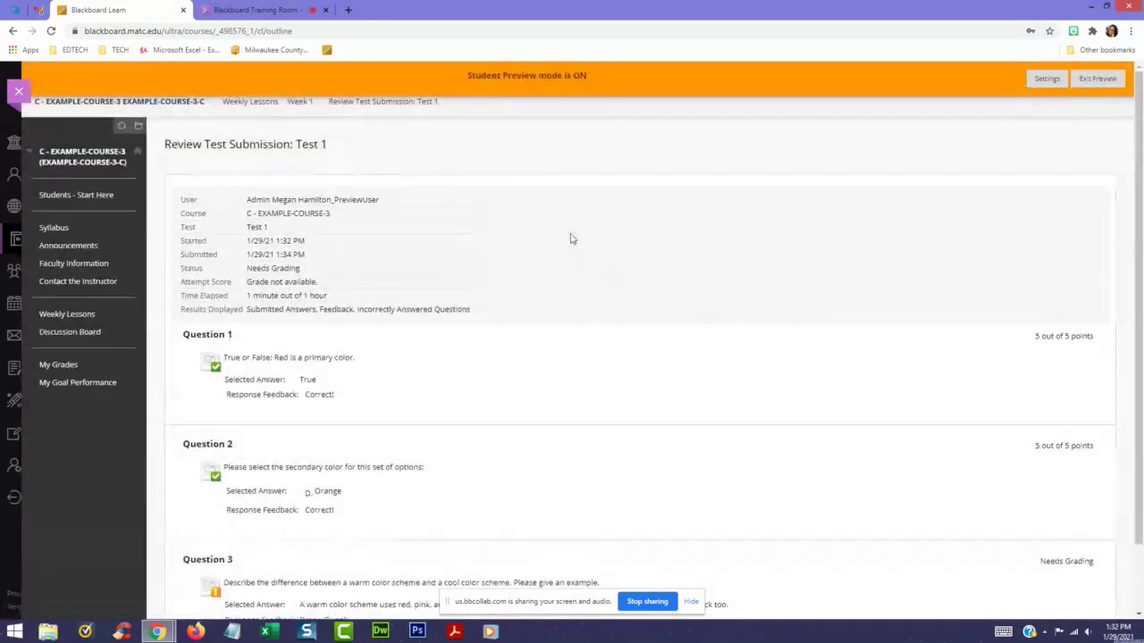
pyautogui.scroll(-1, 429, 195)
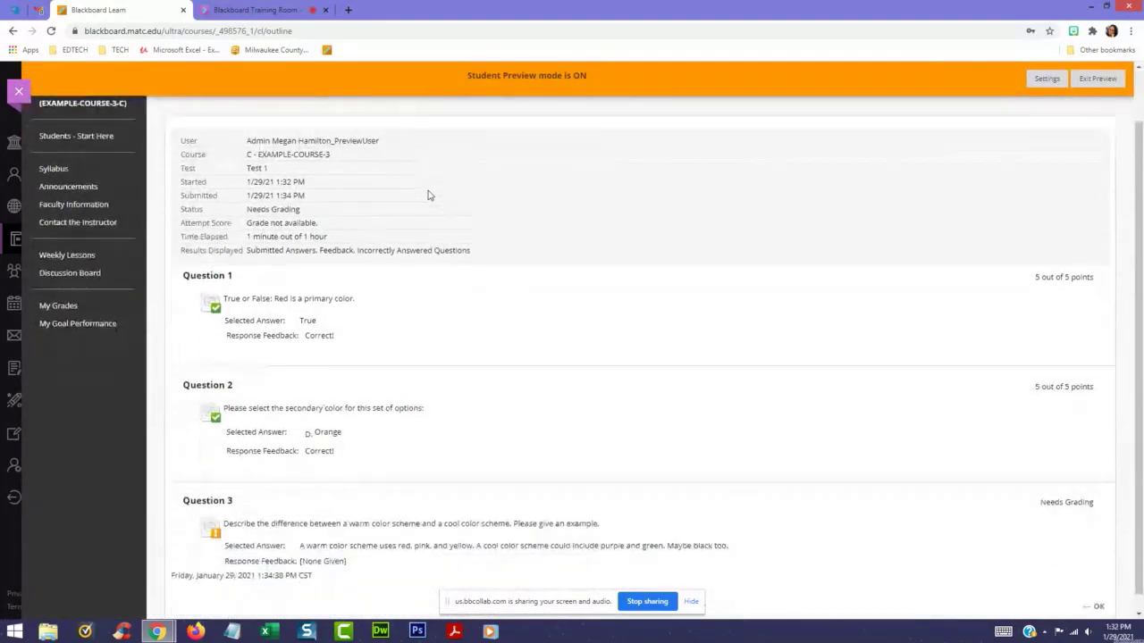
pyautogui.scroll(1, 428, 195)
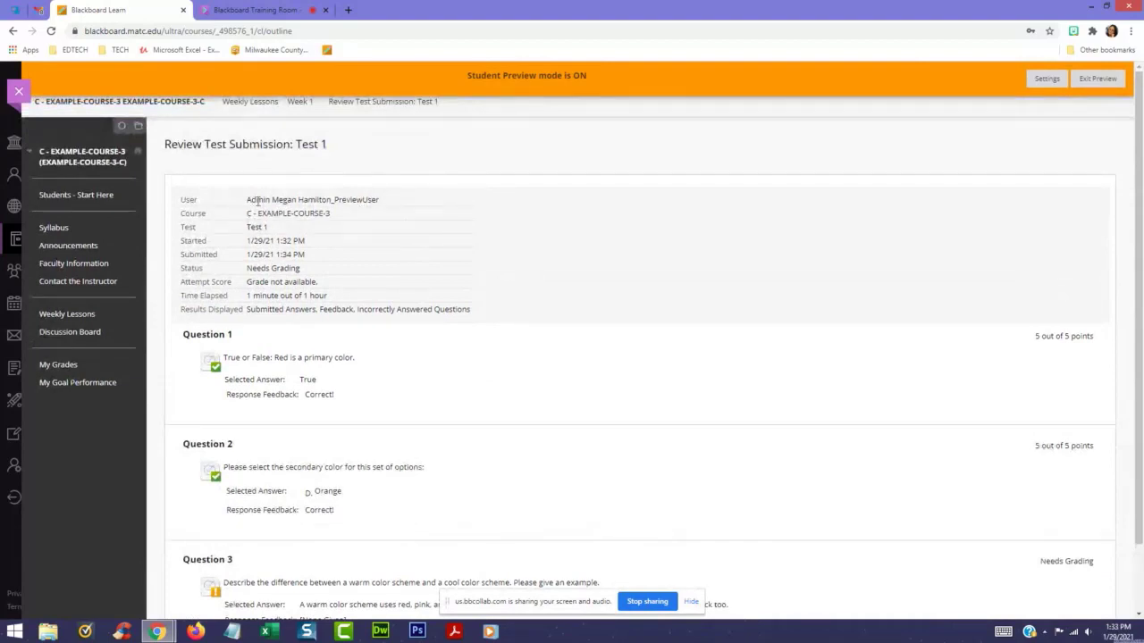
# - Highlight Question 1's selected answer and response feedback, and the Needs Grading status of Question 3
pyautogui.scroll(-1, 257, 298)
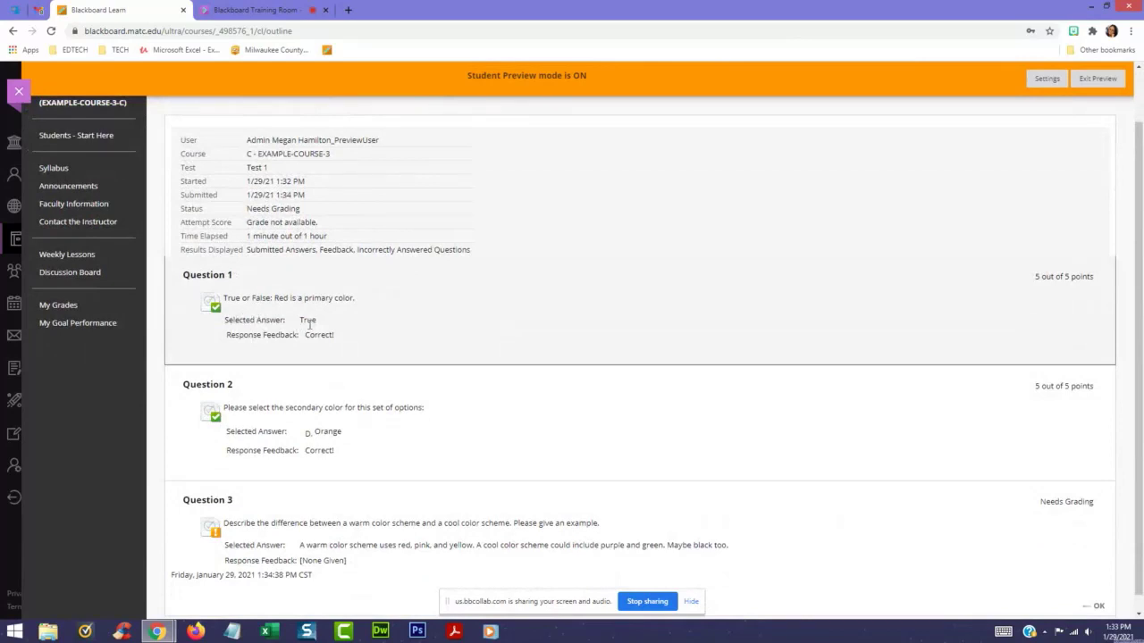
pyautogui.moveTo(239, 320); pyautogui.dragTo(344, 325)
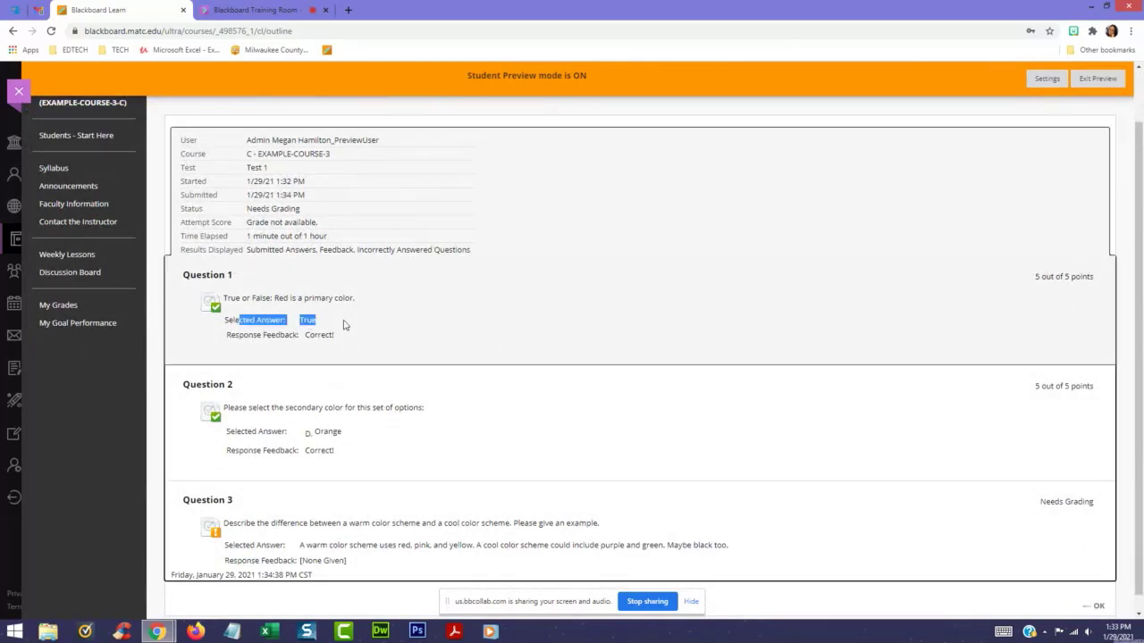
pyautogui.moveTo(268, 335); pyautogui.dragTo(372, 339)
pyautogui.scroll(-1, 324, 378)
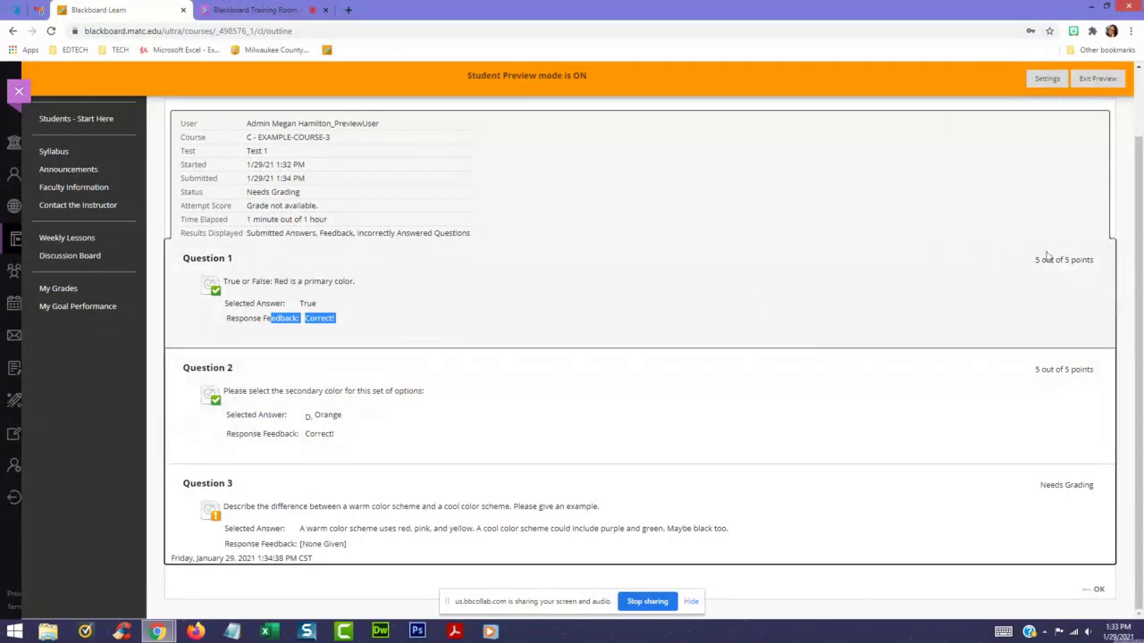
pyautogui.click(947, 376)
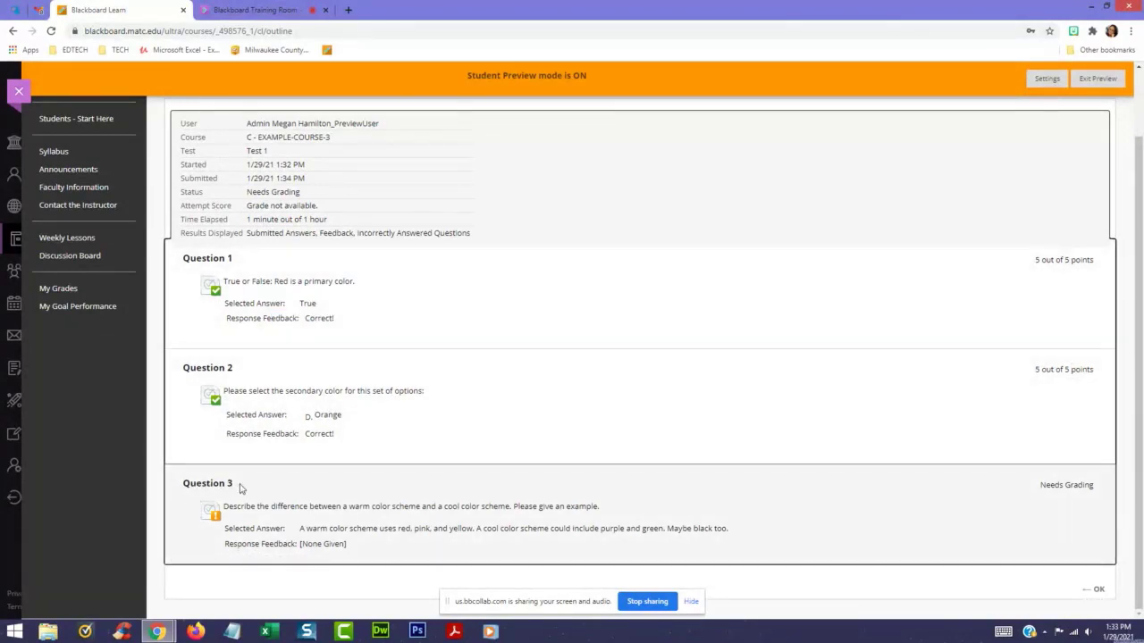
pyautogui.moveTo(1042, 485); pyautogui.dragTo(1104, 490)
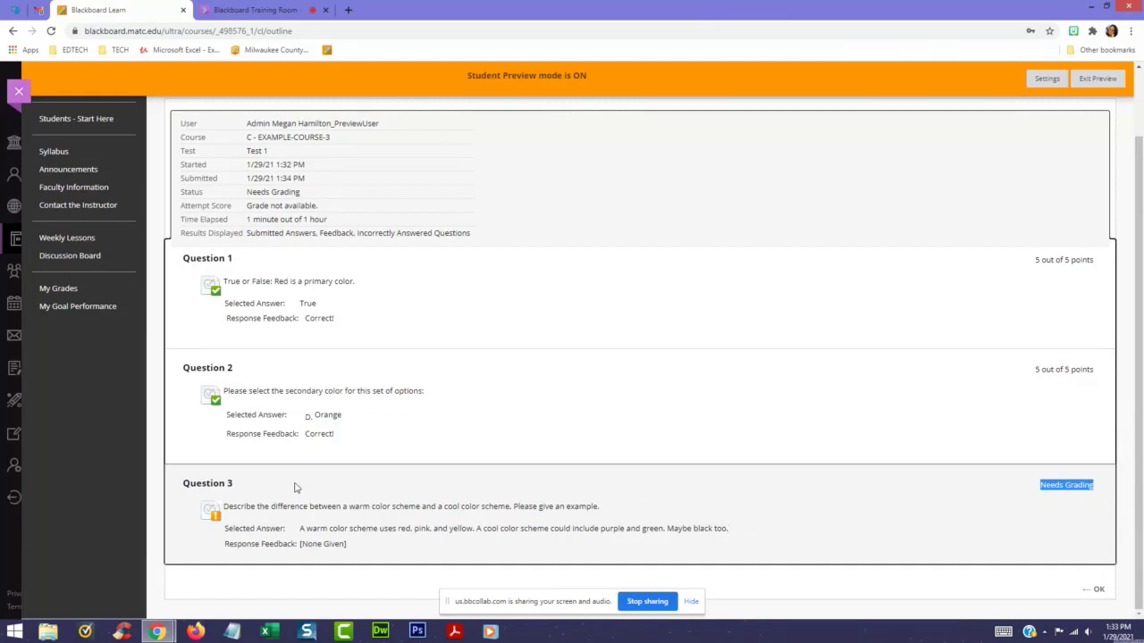
pyautogui.moveTo(216, 522)
pyautogui.click(1079, 485)
pyautogui.scroll(2, 1079, 485)
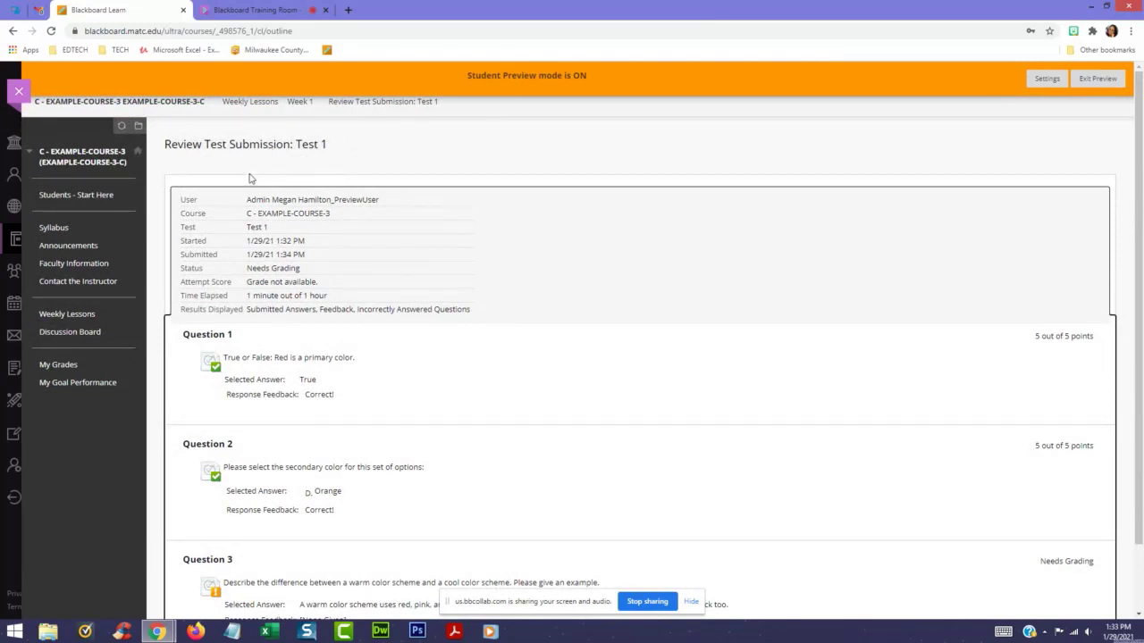
# - Open My Grades and check the last activity and grading status of the Lesson Map Template Assignment and Test 1
pyautogui.click(67, 370)
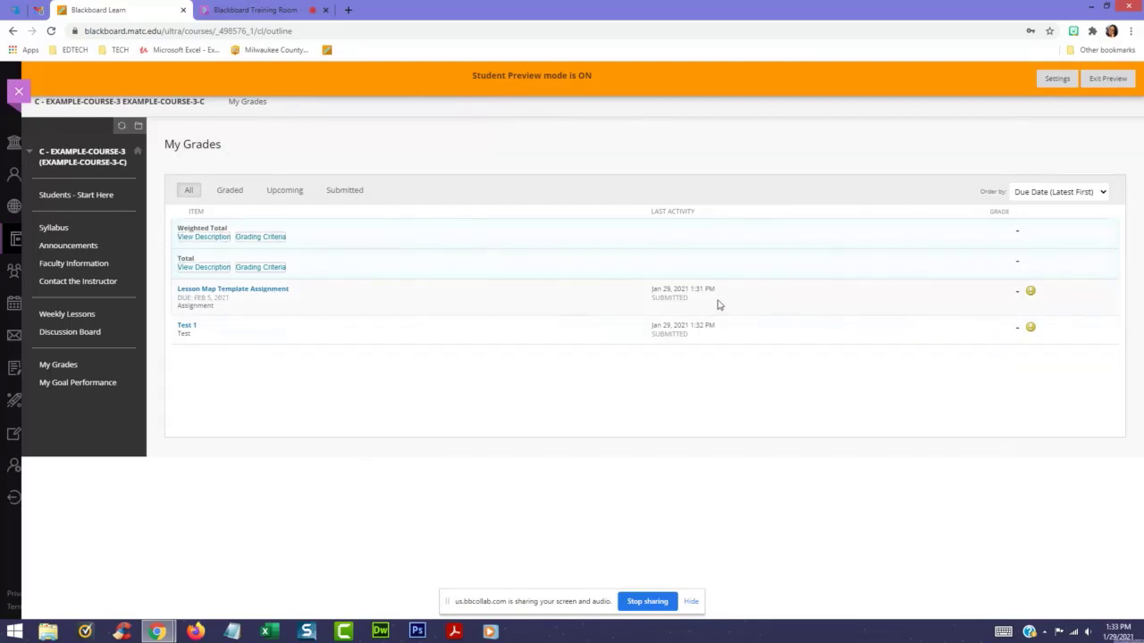
pyautogui.moveTo(652, 289); pyautogui.dragTo(723, 295)
pyautogui.moveTo(1042, 295); pyautogui.dragTo(1017, 295)
pyautogui.click(1041, 304)
pyautogui.moveTo(1031, 329)
# - Open the submission history of the Lesson Map Template Assignment and look over the submitted document and attempt details
pyautogui.click(255, 293)
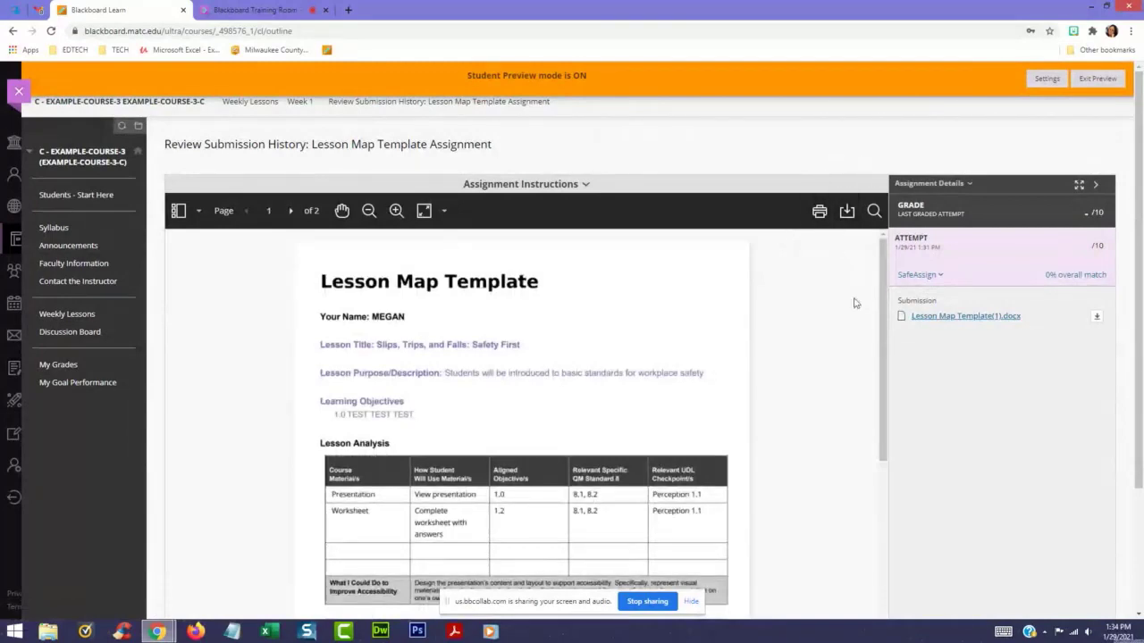
pyautogui.scroll(-2, 1113, 404)
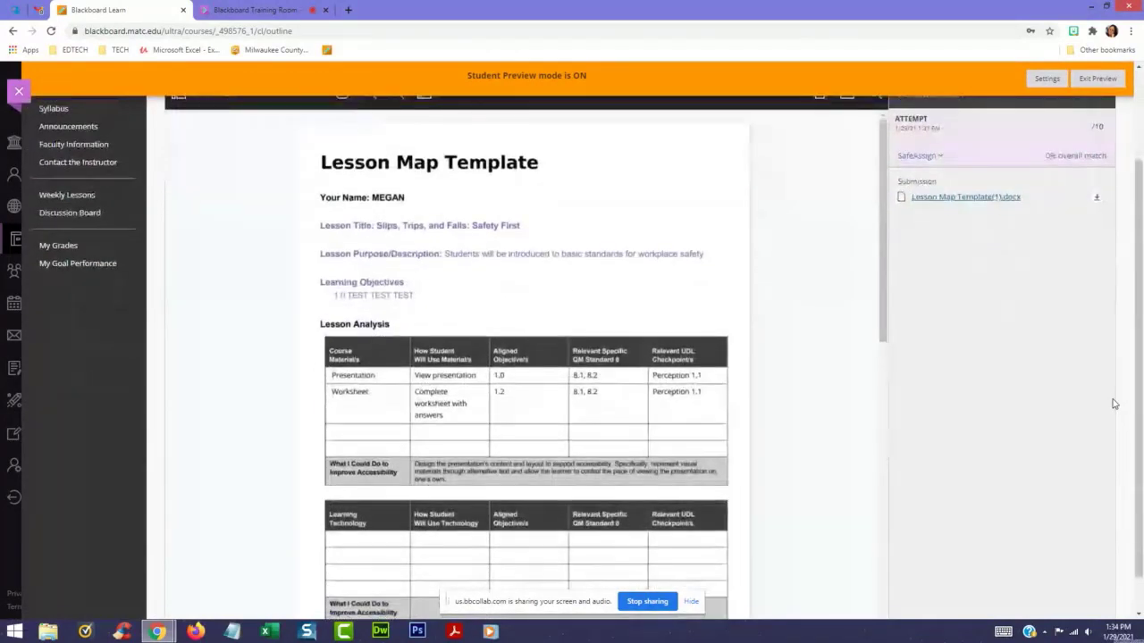
pyautogui.scroll(2, 1111, 402)
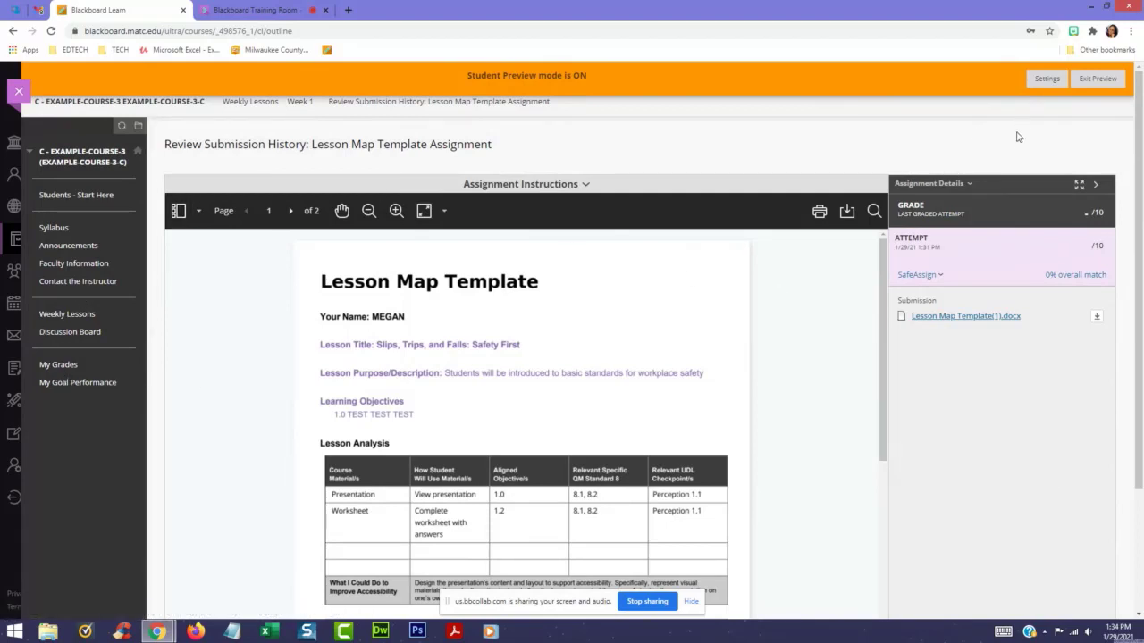
# - Save the student preview settings with the preview user and all data kept, and exit the student preview
pyautogui.click(1045, 80)
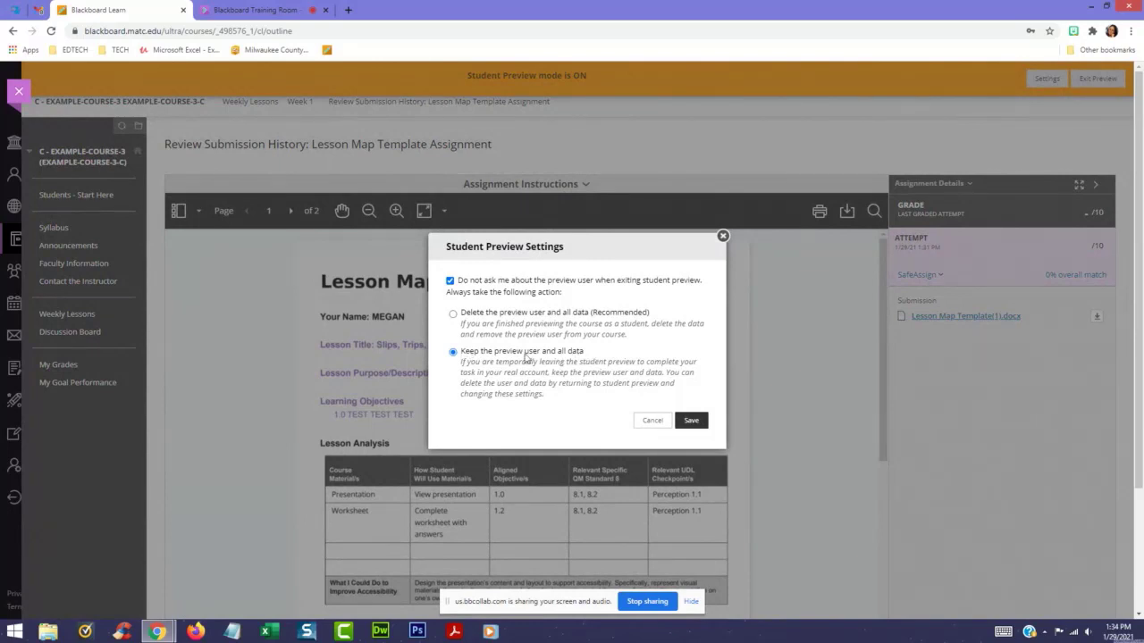
pyautogui.click(691, 421)
pyautogui.moveTo(447, 247); pyautogui.dragTo(548, 272)
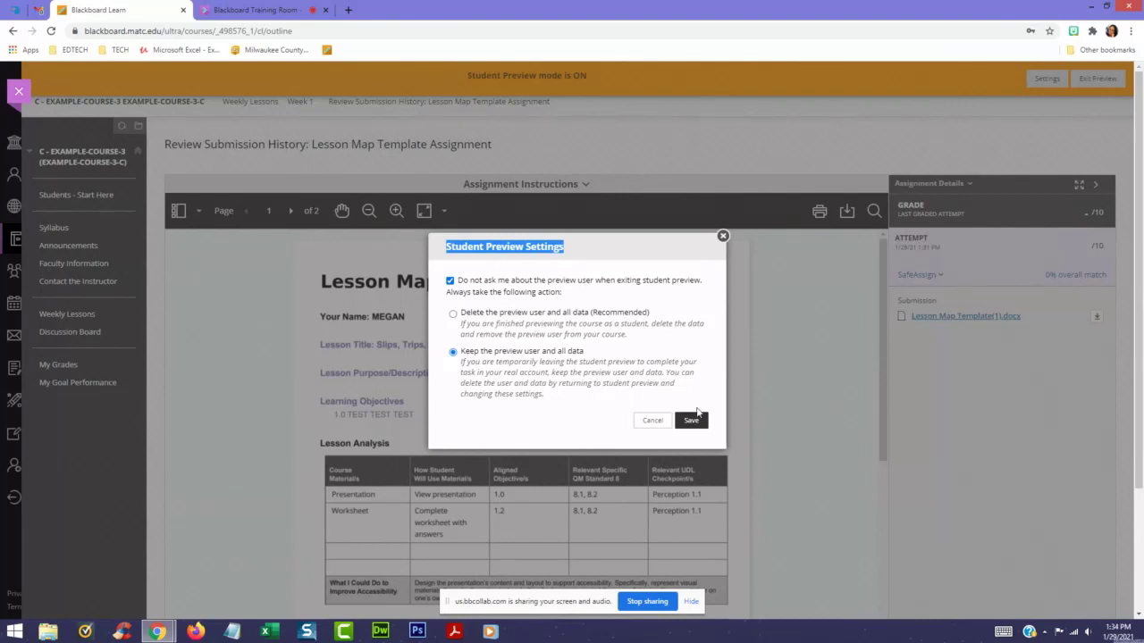
pyautogui.click(692, 422)
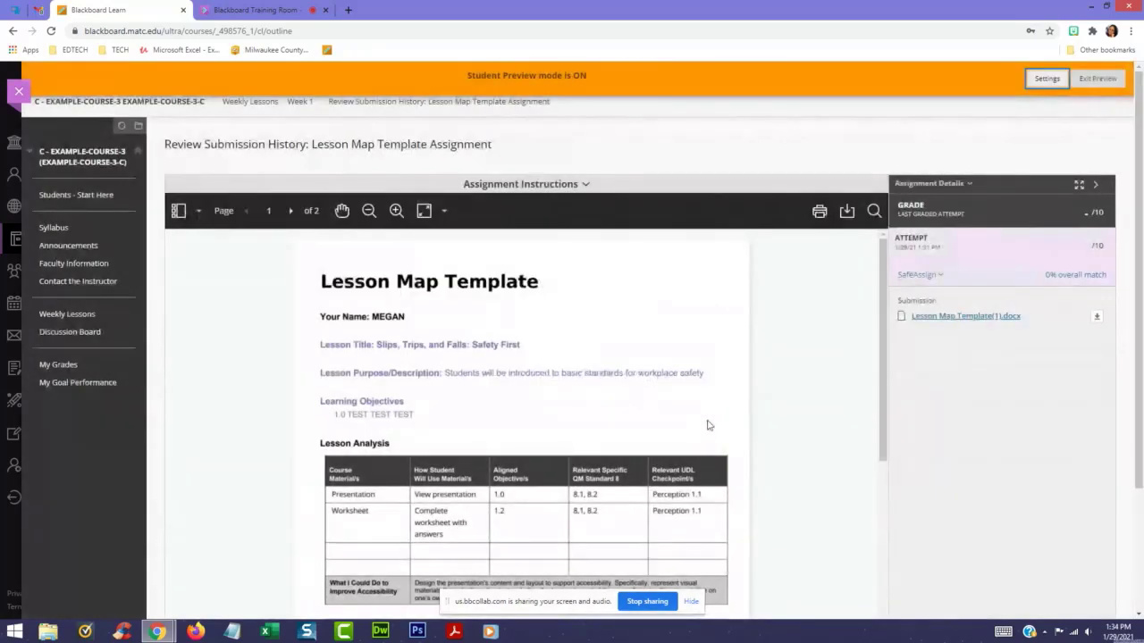
pyautogui.click(1097, 79)
pyautogui.click(1095, 100)
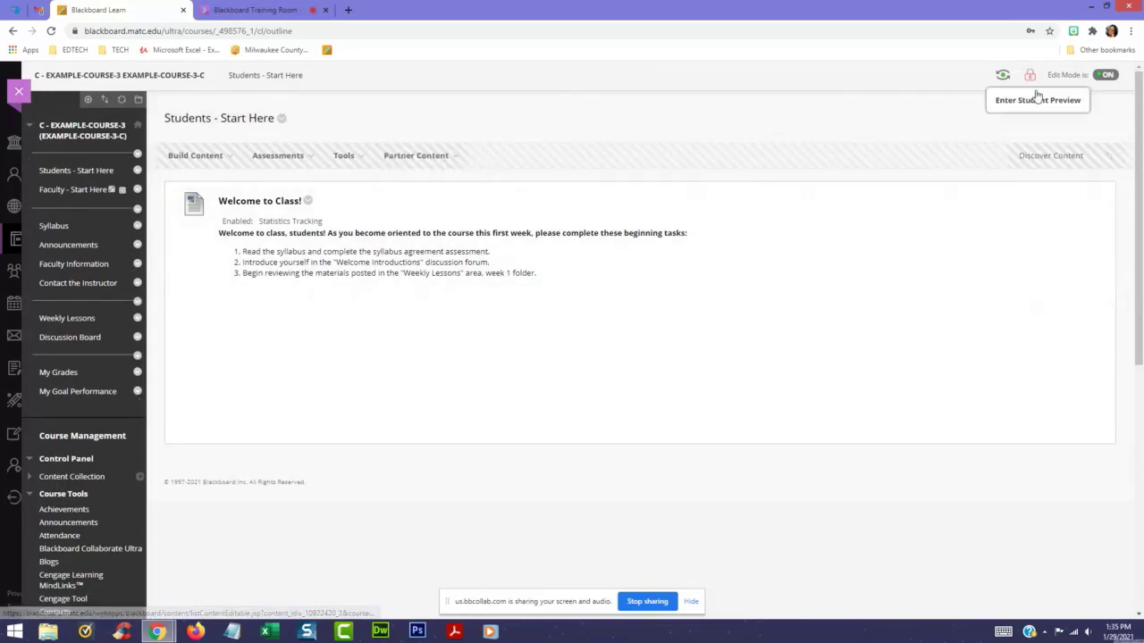
# - Collapse the Course Tools list and open the Full Grade Center
pyautogui.scroll(-1, 167, 271)
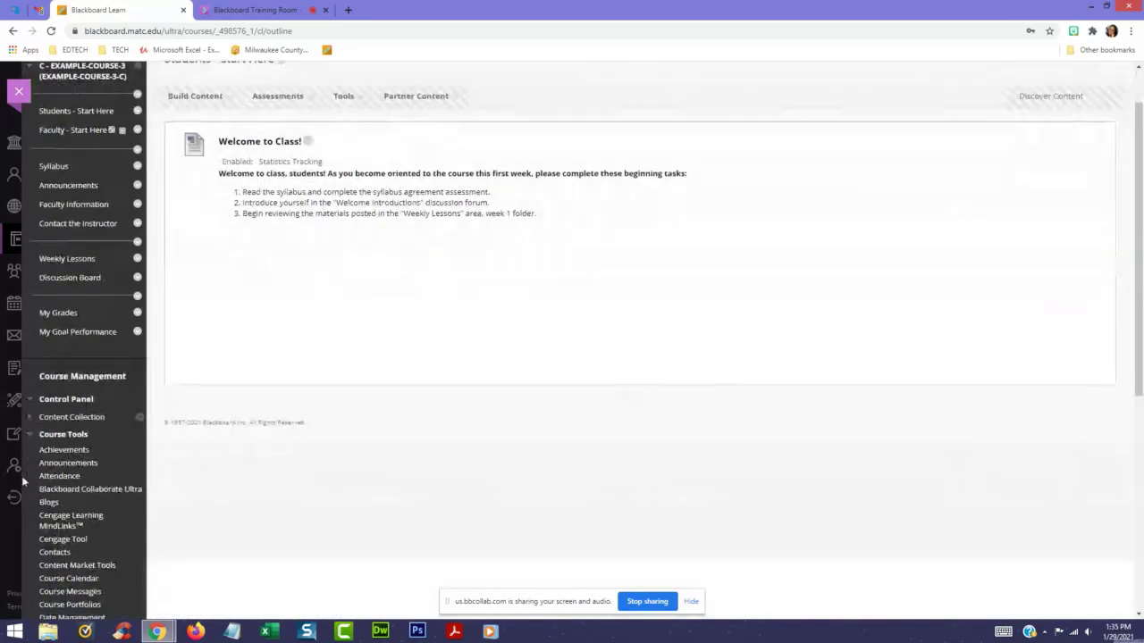
pyautogui.click(34, 435)
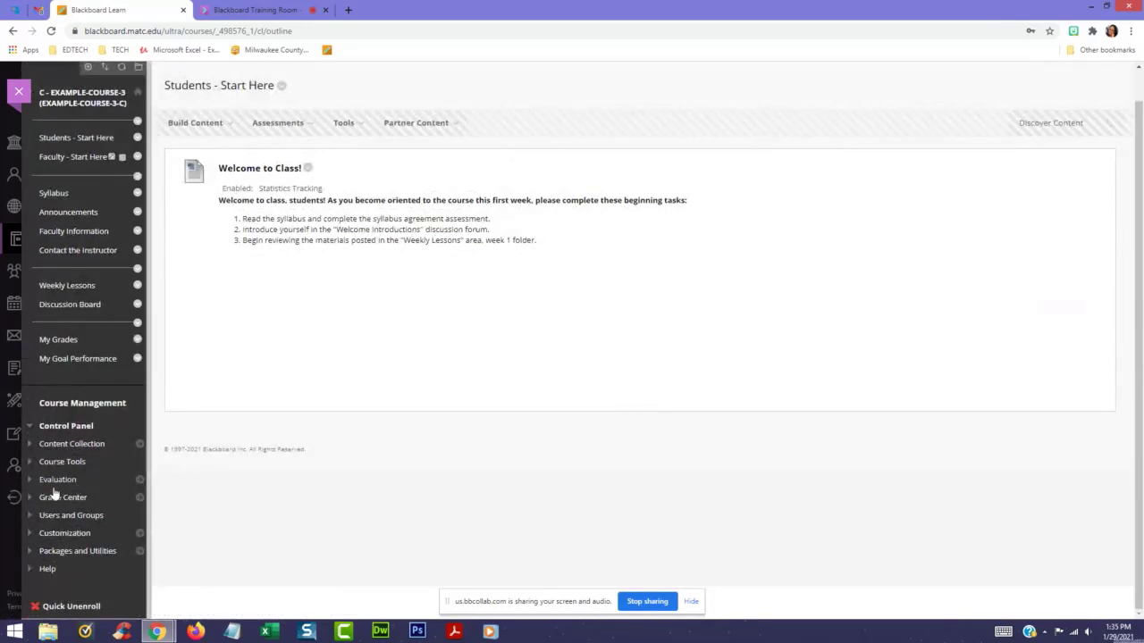
pyautogui.click(138, 506)
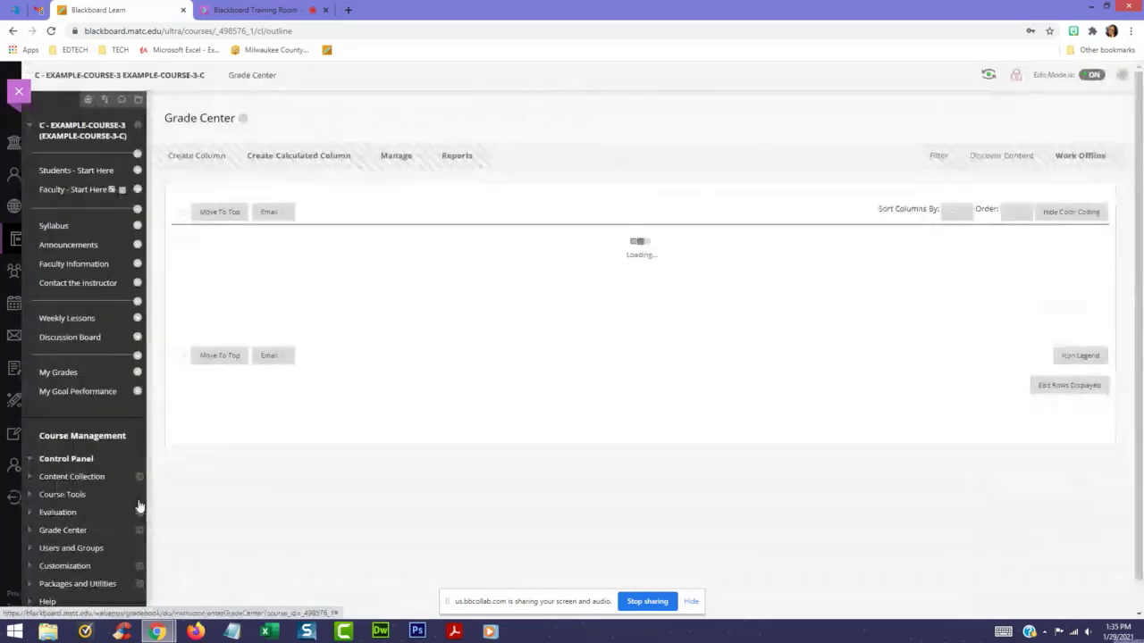
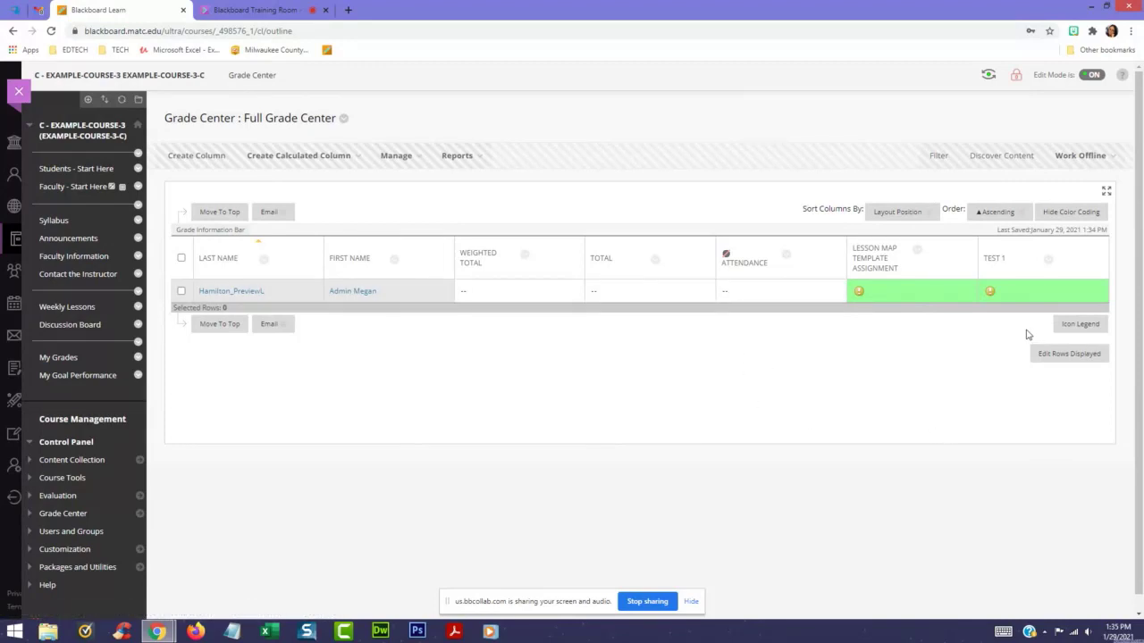
# - Consult the Grade Center's icon legend and highlight the Attempt in Progress entry
pyautogui.click(1078, 332)
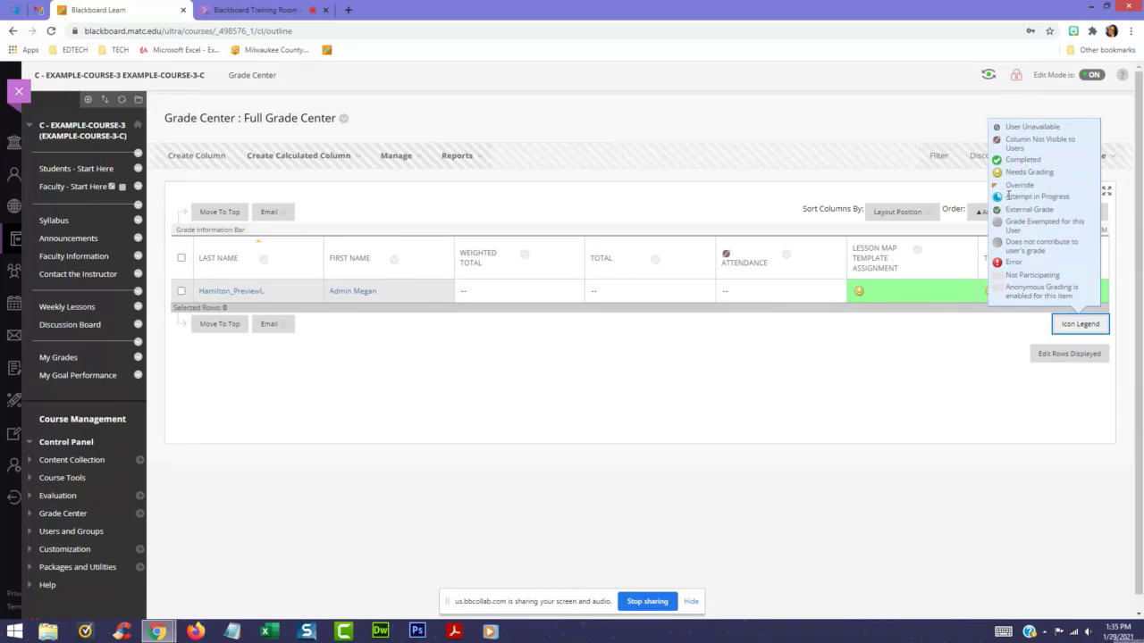
pyautogui.moveTo(1008, 196); pyautogui.dragTo(1072, 198)
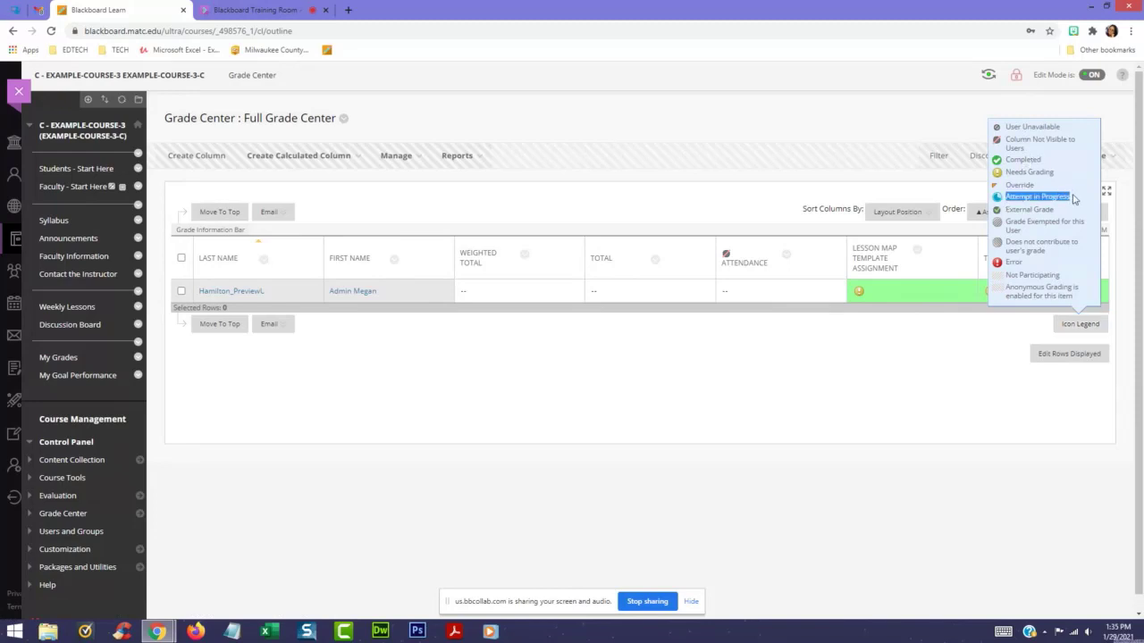
pyautogui.click(1074, 198)
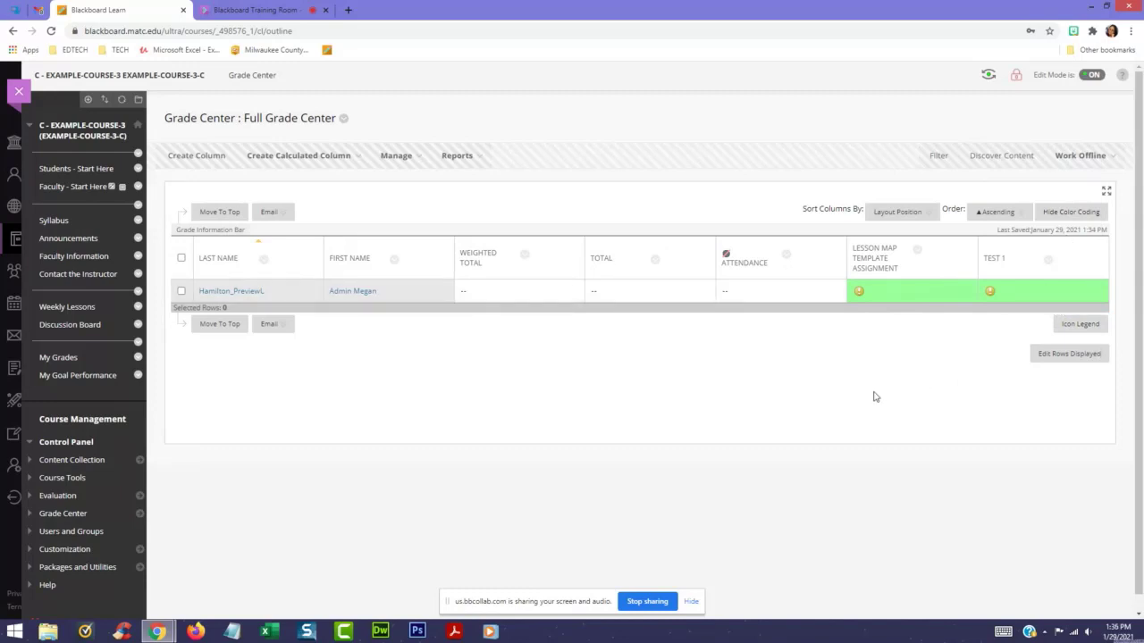
pyautogui.click(1077, 327)
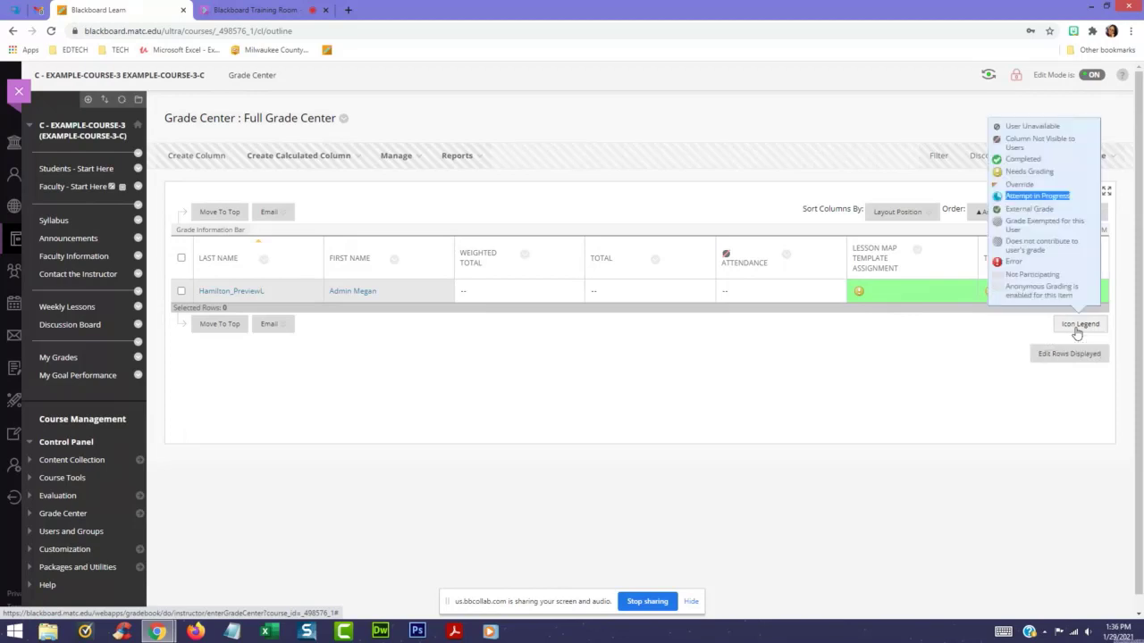
pyautogui.click(1037, 200)
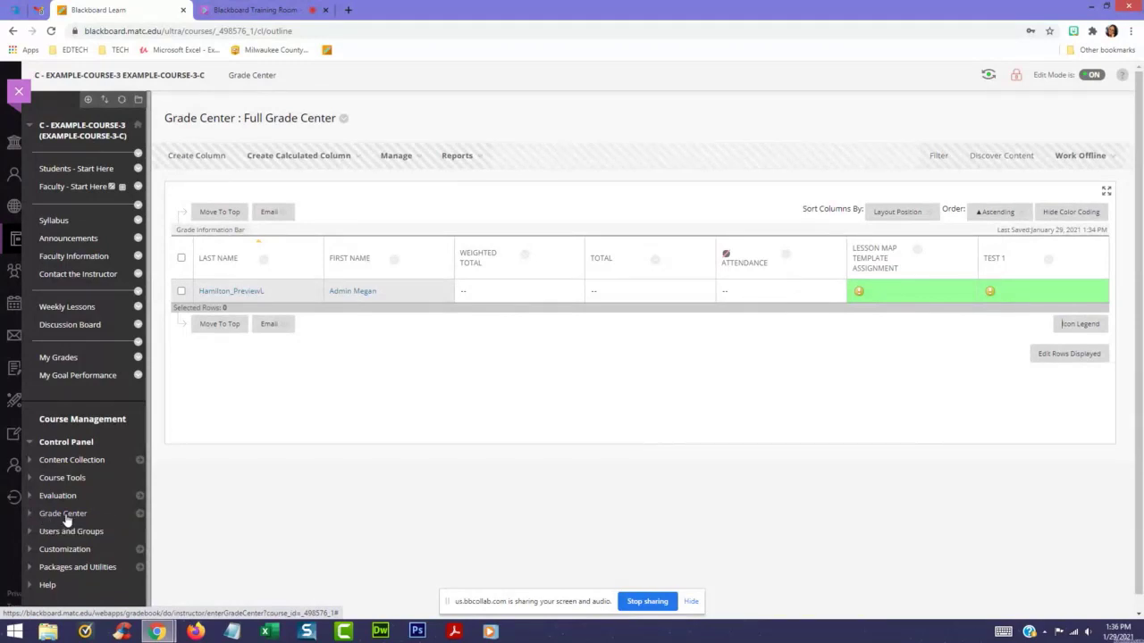
# - Expand the Grade Center options, open the Needs Grading page and show its filter settings
pyautogui.scroll(-1, 54, 496)
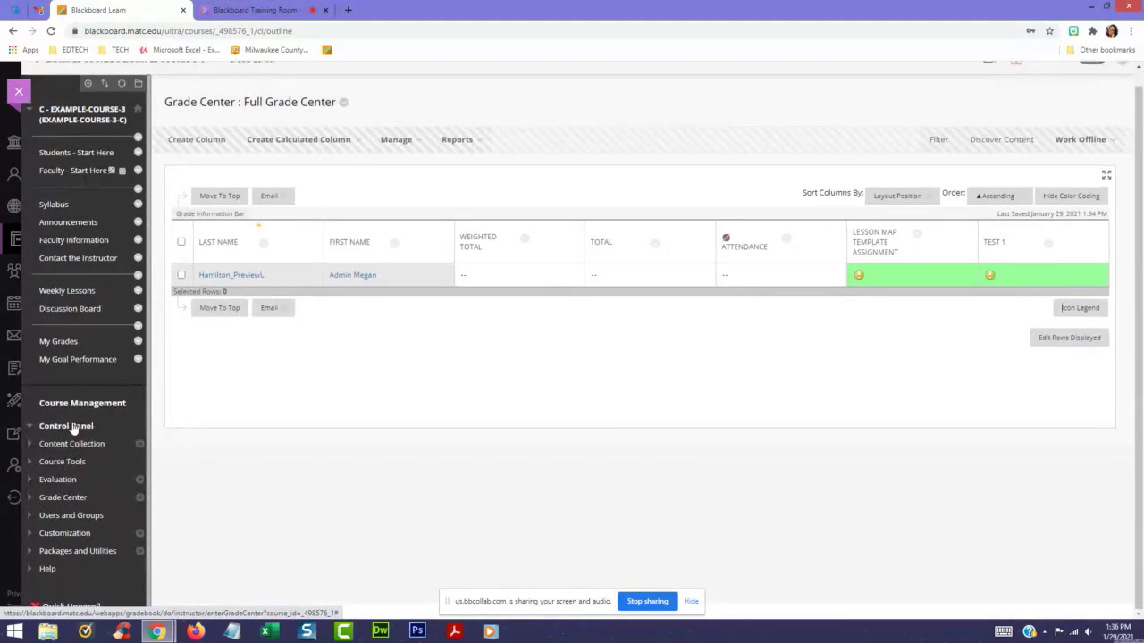
pyautogui.click(64, 498)
pyautogui.scroll(-1, 64, 503)
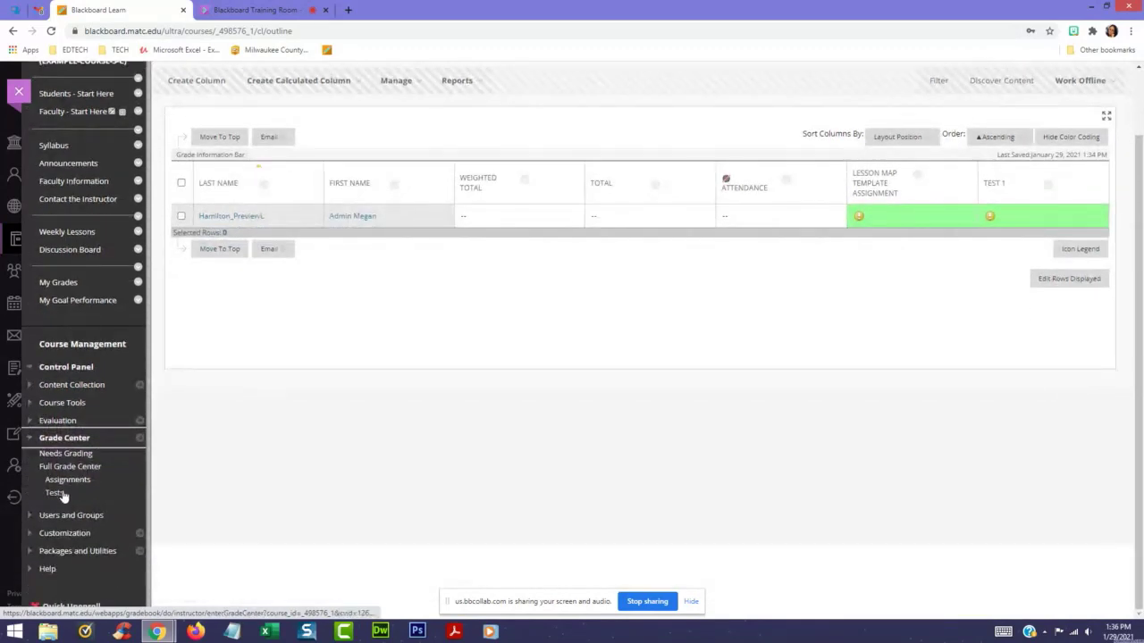
pyautogui.scroll(1, 364, 321)
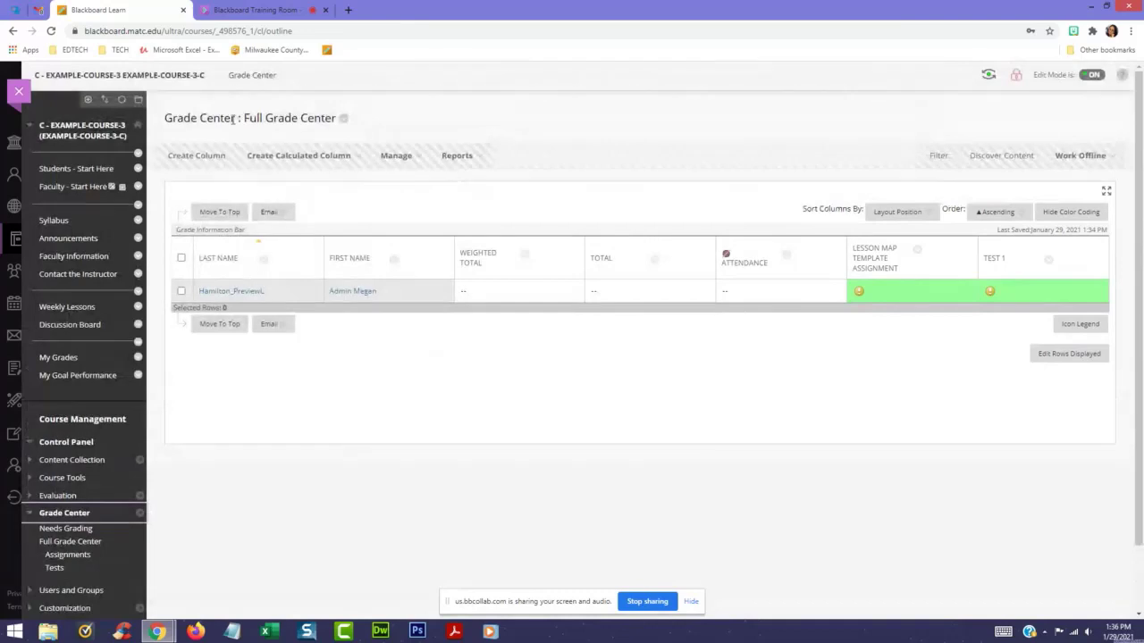
pyautogui.scroll(-1, 413, 457)
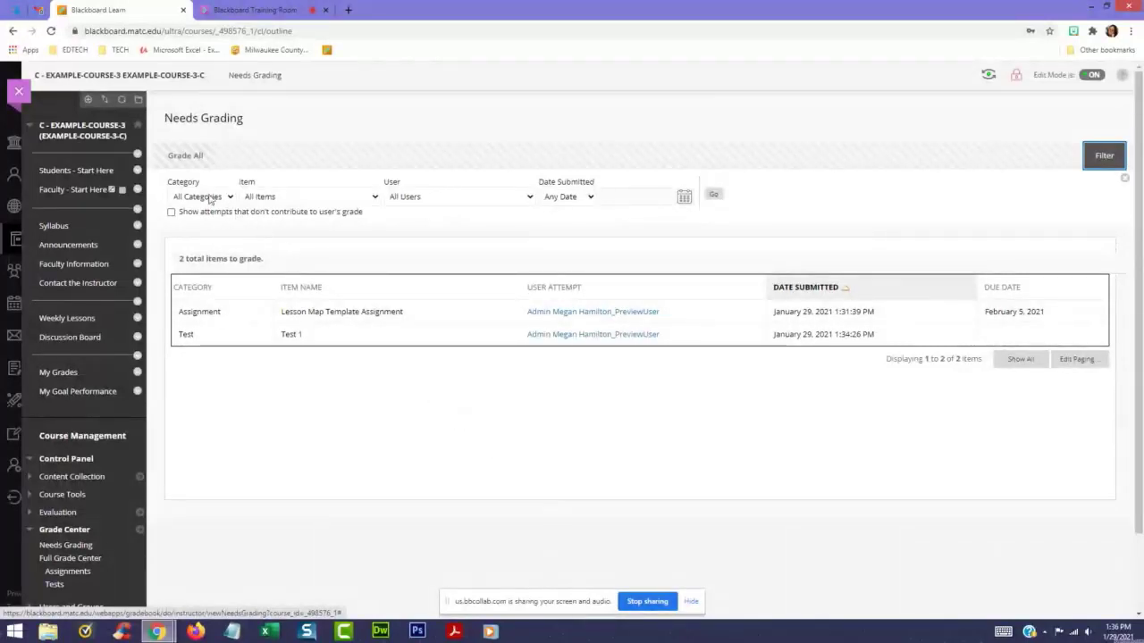
# - Filter the Needs Grading list by the item Test 1
pyautogui.click(305, 199)
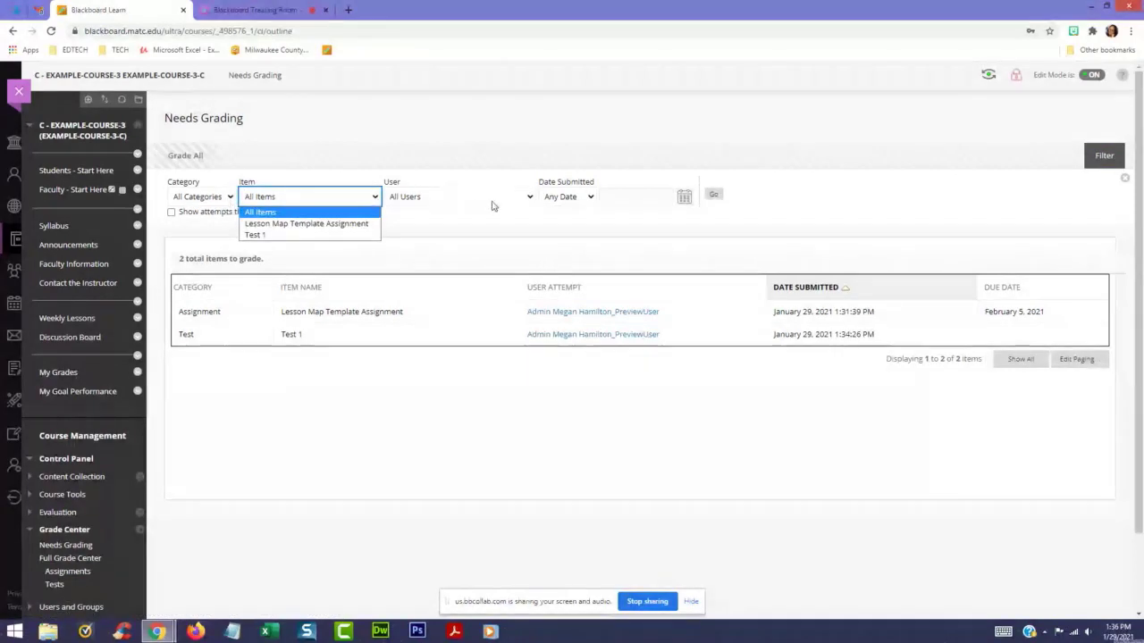
pyautogui.click(1105, 155)
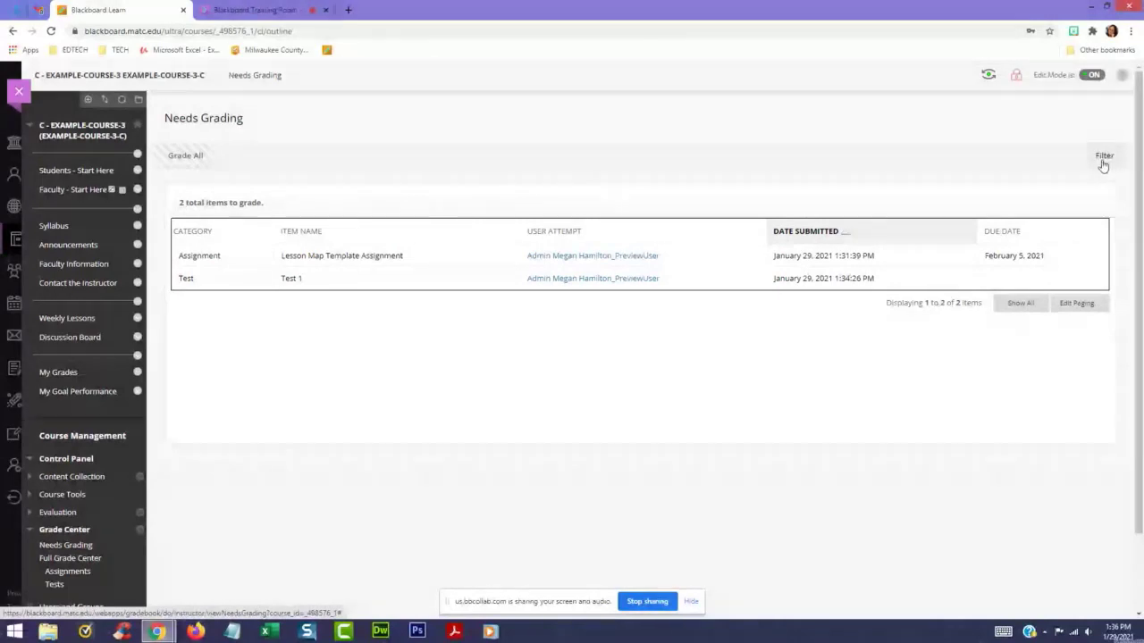
pyautogui.click(1104, 157)
pyautogui.click(268, 197)
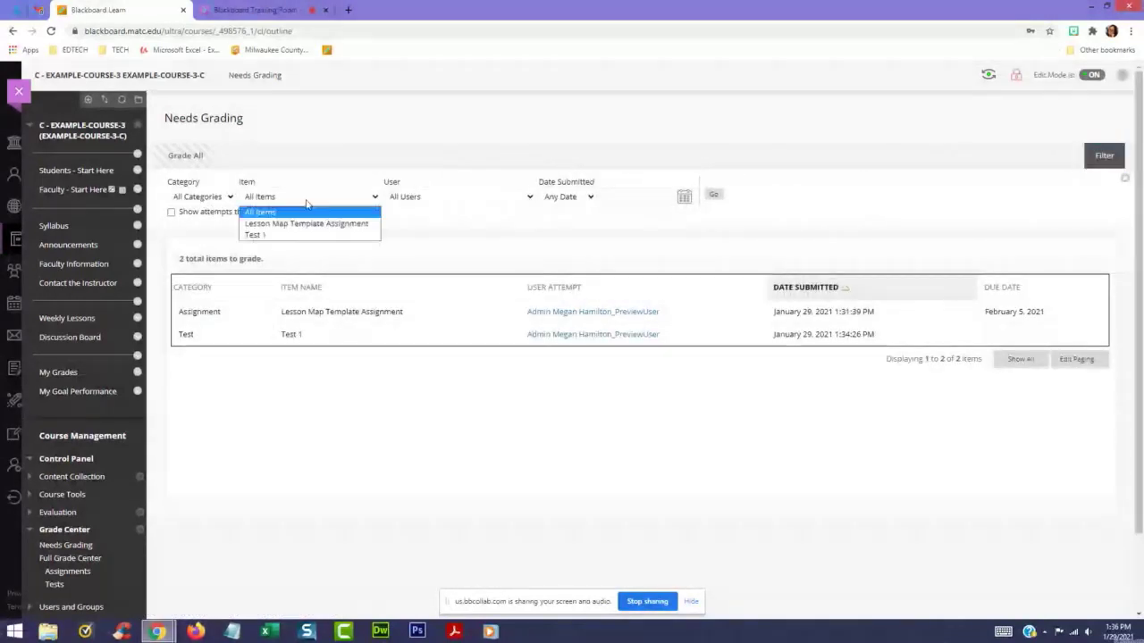
pyautogui.click(285, 235)
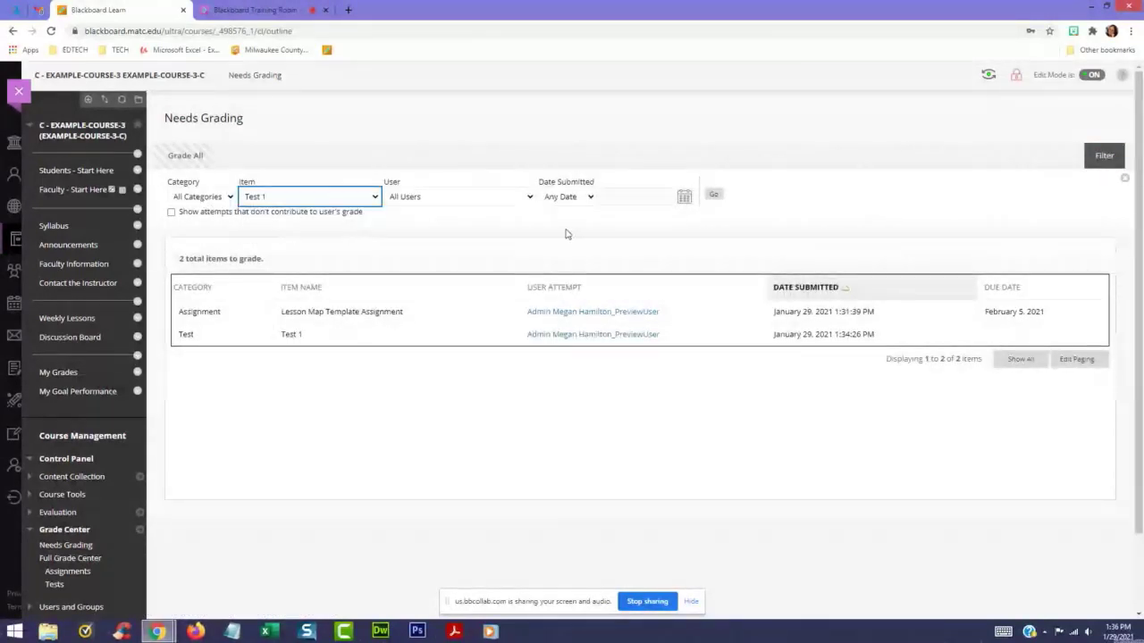
pyautogui.click(714, 194)
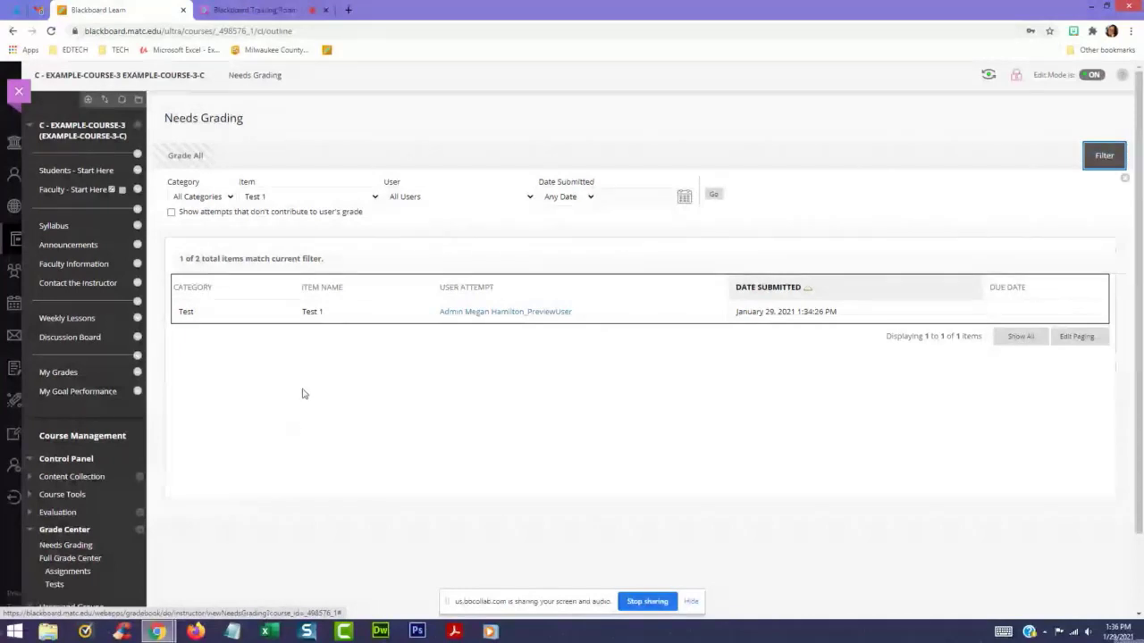
# - Filter the Needs Grading list by Lesson Map Template Assignment and start grading all matching attempts
pyautogui.click(345, 194)
pyautogui.click(308, 224)
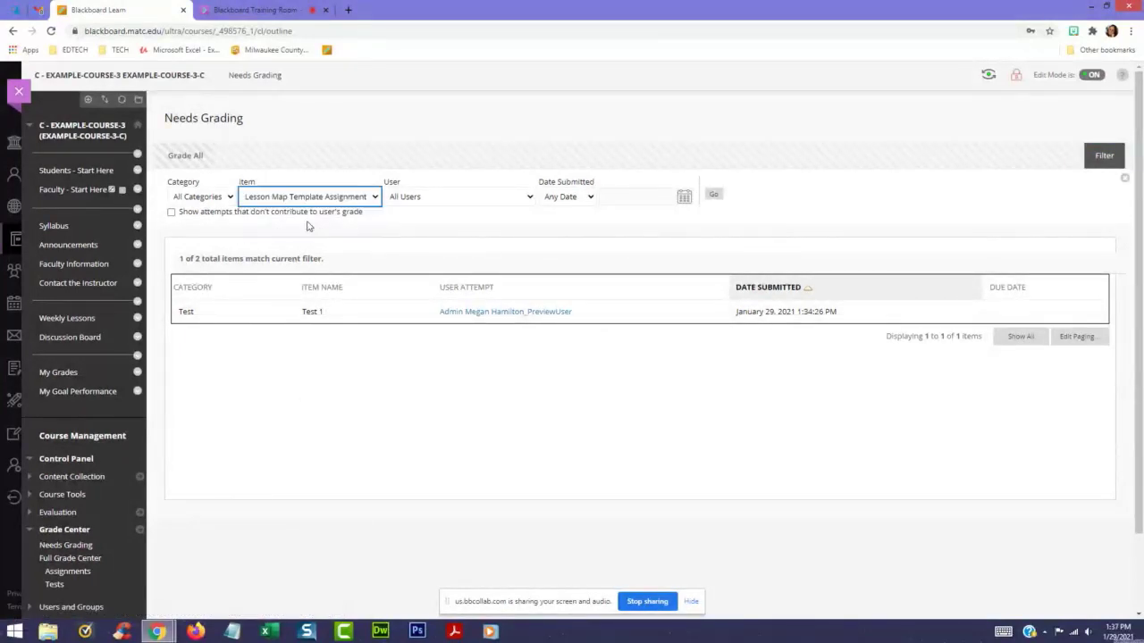
pyautogui.click(714, 194)
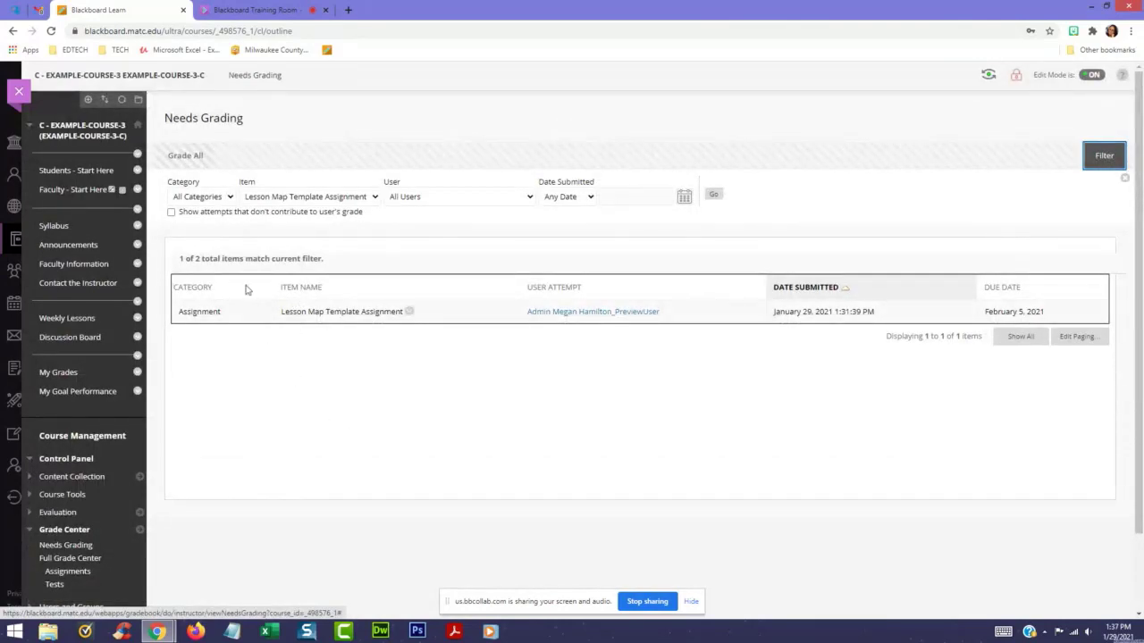
pyautogui.click(187, 155)
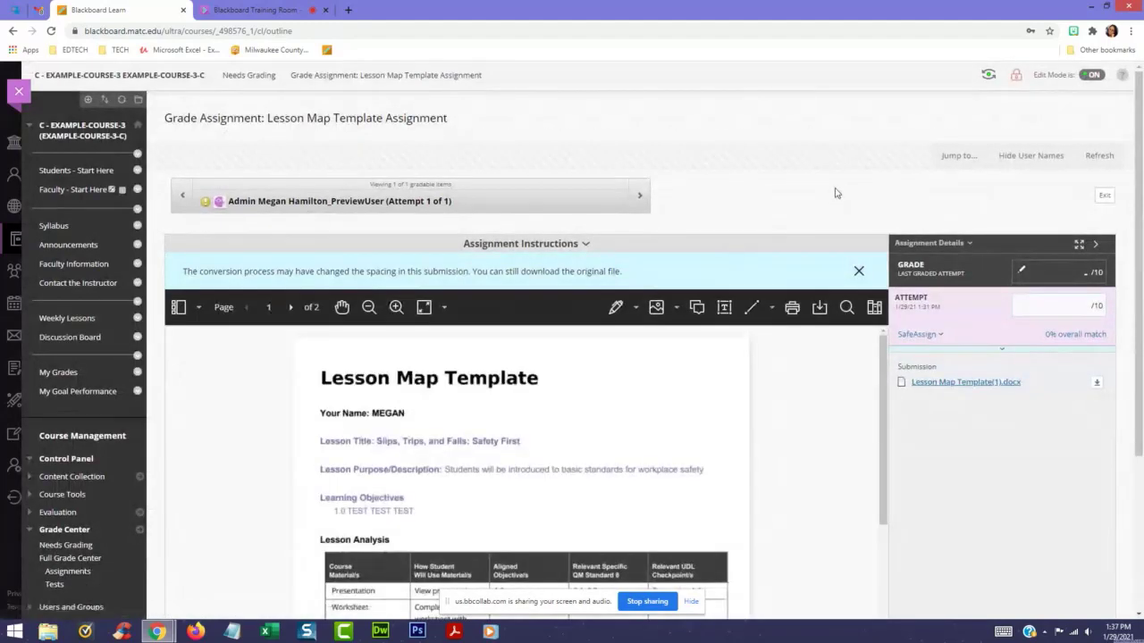
# - Dismiss the file conversion notice and look over the submitted Lesson Map Template document
pyautogui.click(858, 270)
pyautogui.scroll(-3, 581, 402)
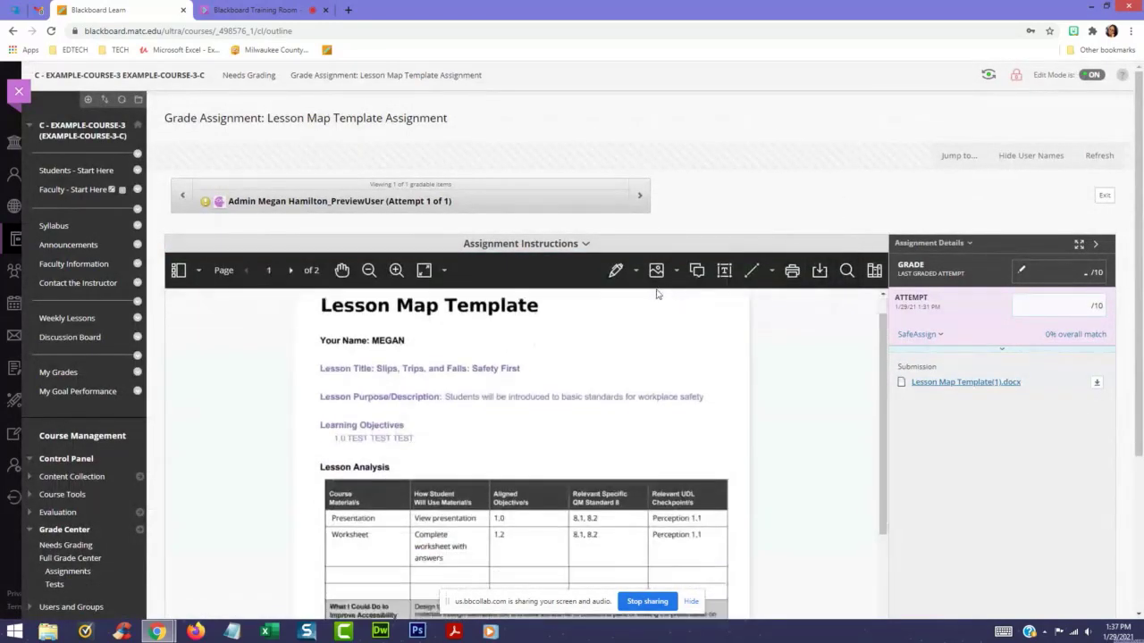
pyautogui.scroll(3, 390, 379)
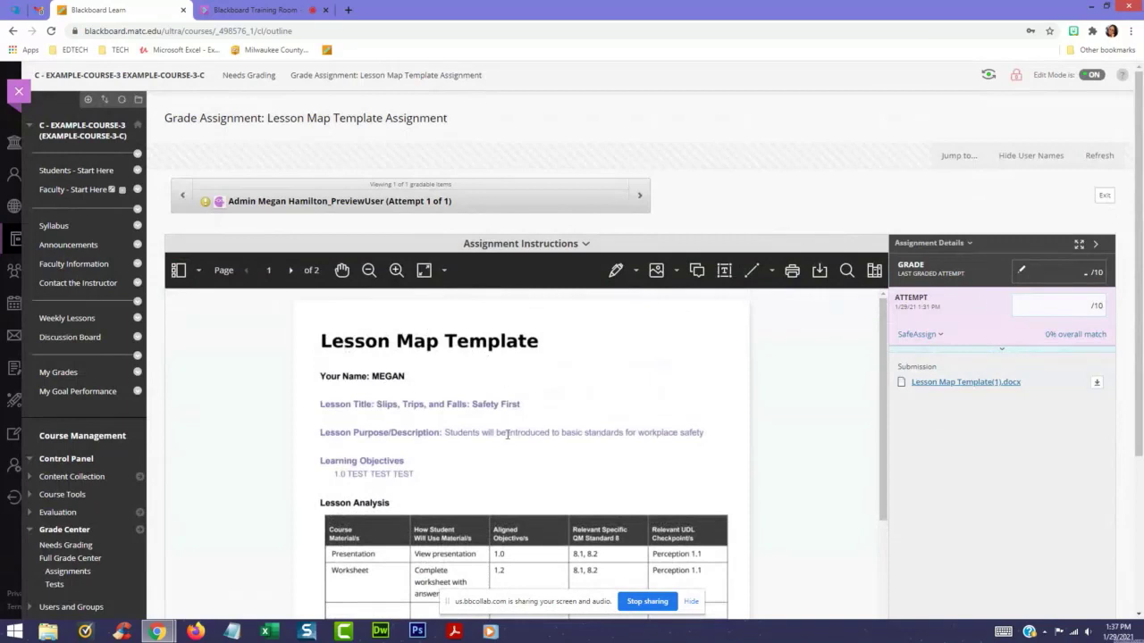
# - Grade the Lesson Map Template Assignment attempt 10 out of 10 with the learner feedback "Great job!"
pyautogui.click(1058, 305)
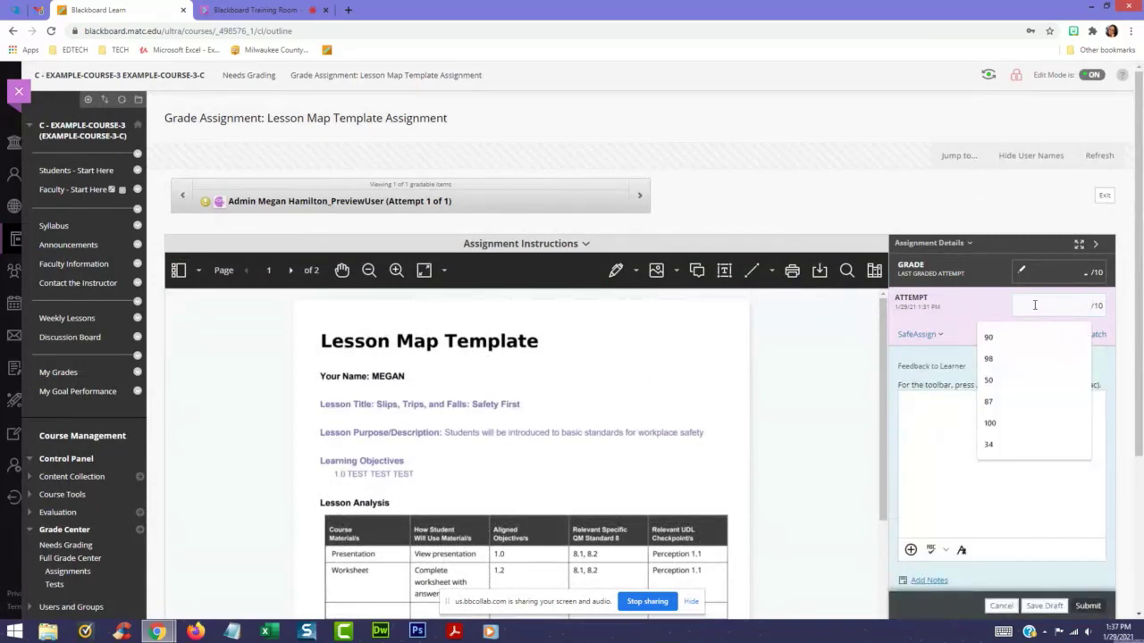
pyautogui.press('Escape')
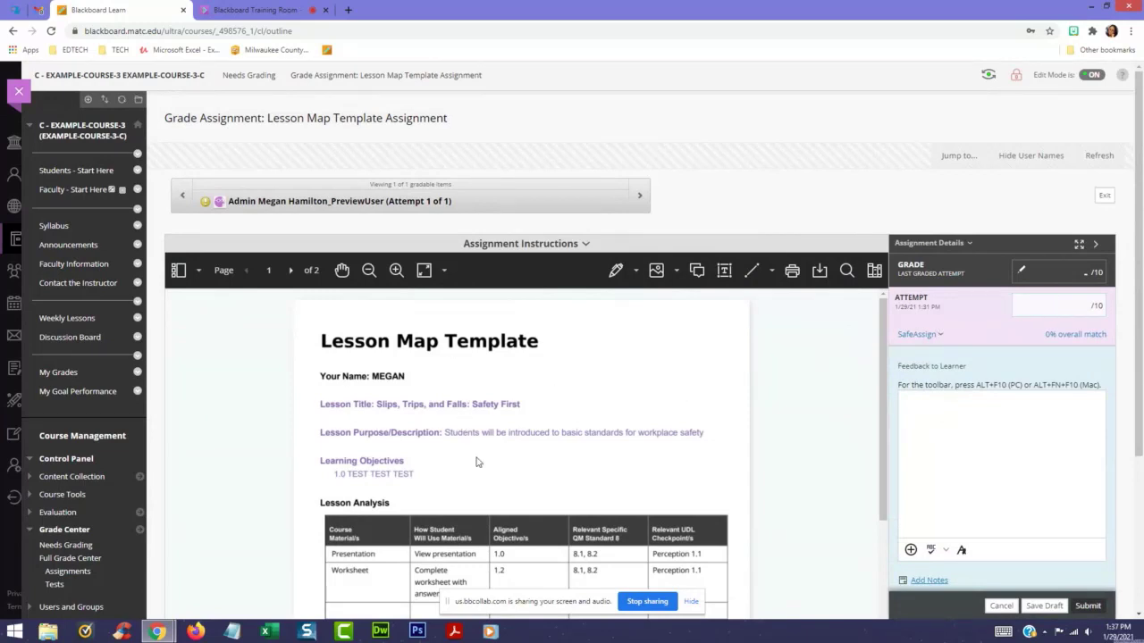
pyautogui.click(1062, 308)
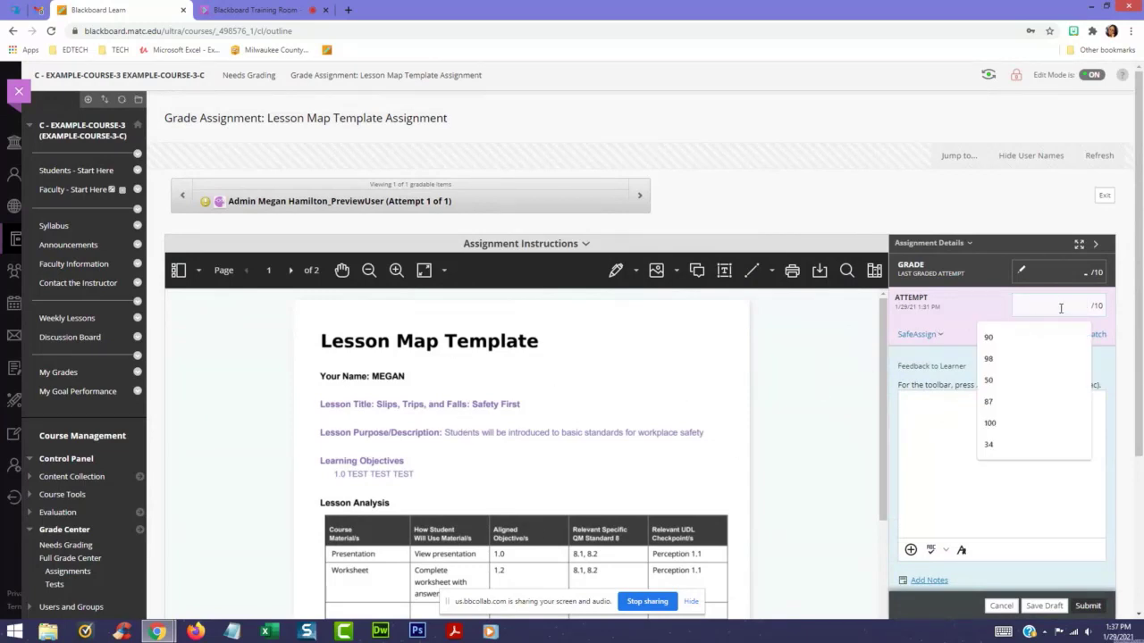
pyautogui.write('10')
pyautogui.click(1000, 426)
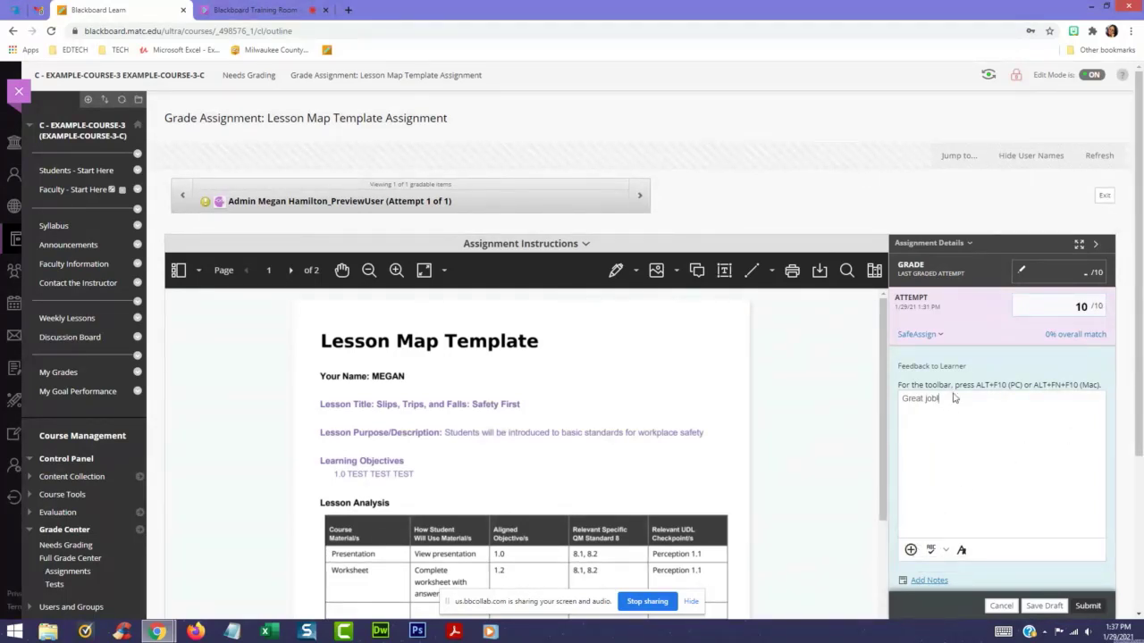
# - Look through the content types that can be added to the learner feedback and the full feedback editor, leaving both without changes
pyautogui.click(911, 550)
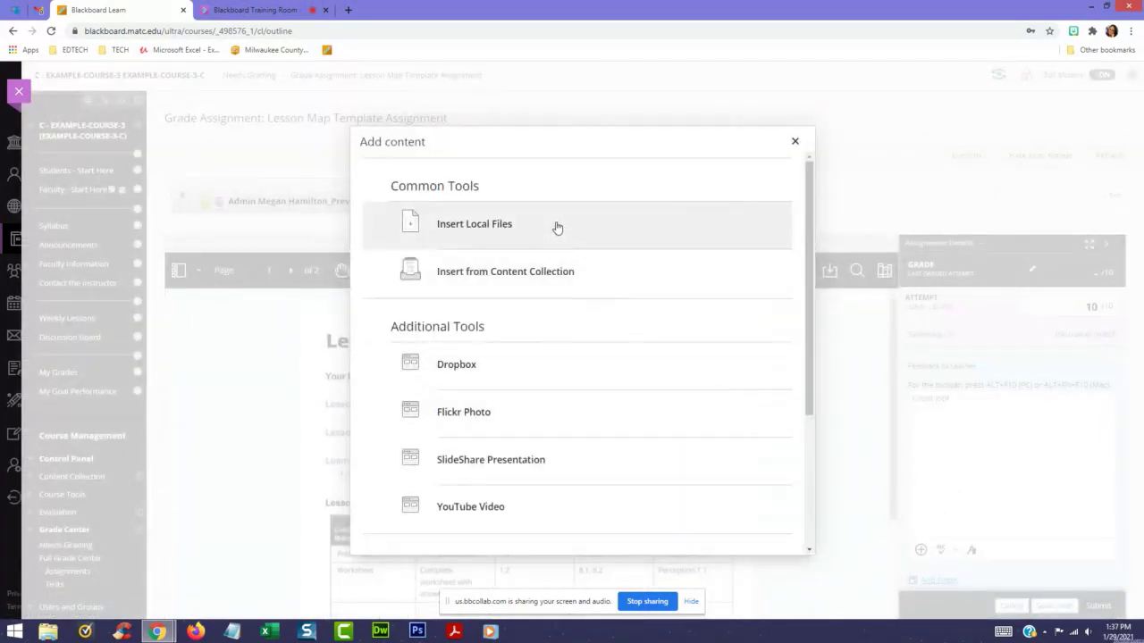
pyautogui.scroll(-1, 552, 279)
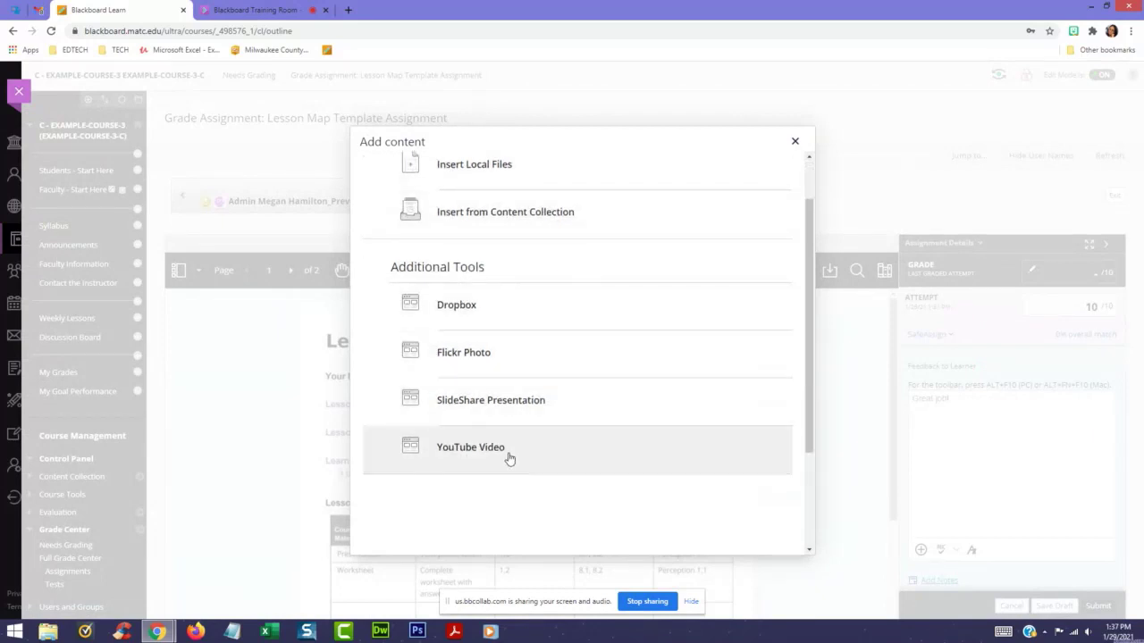
pyautogui.scroll(1, 505, 429)
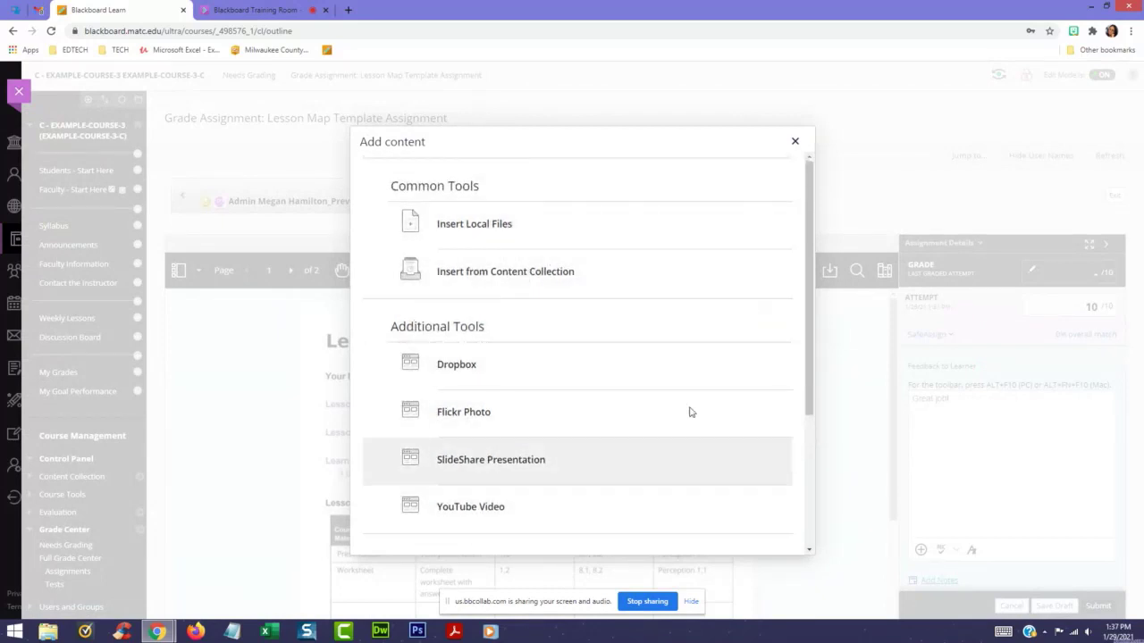
pyautogui.click(794, 141)
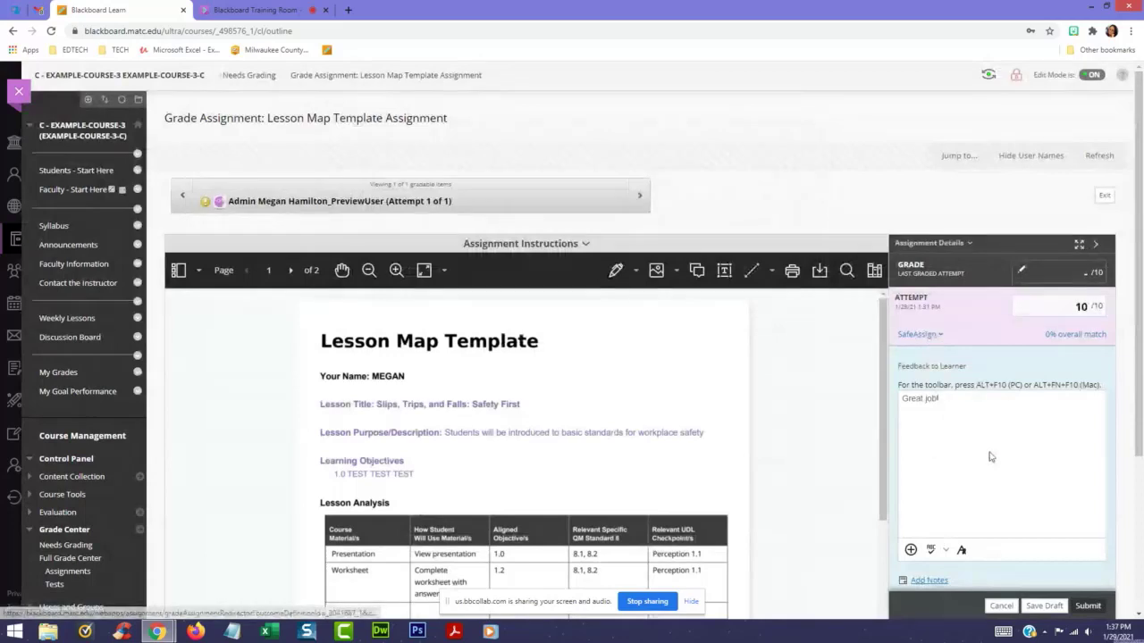
pyautogui.click(961, 550)
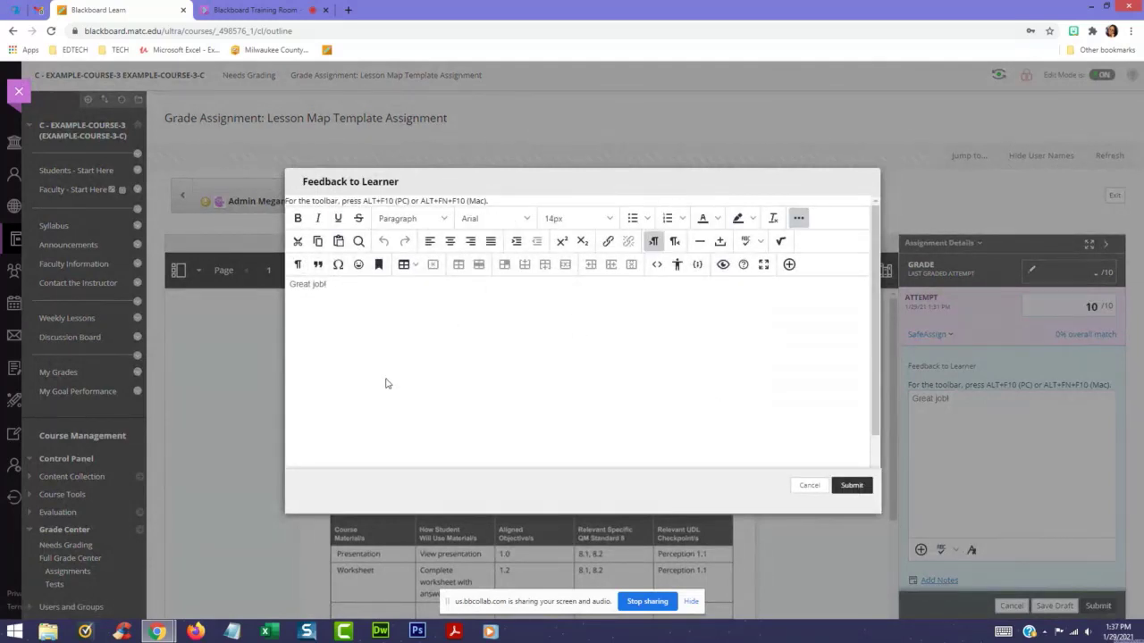
pyautogui.click(809, 485)
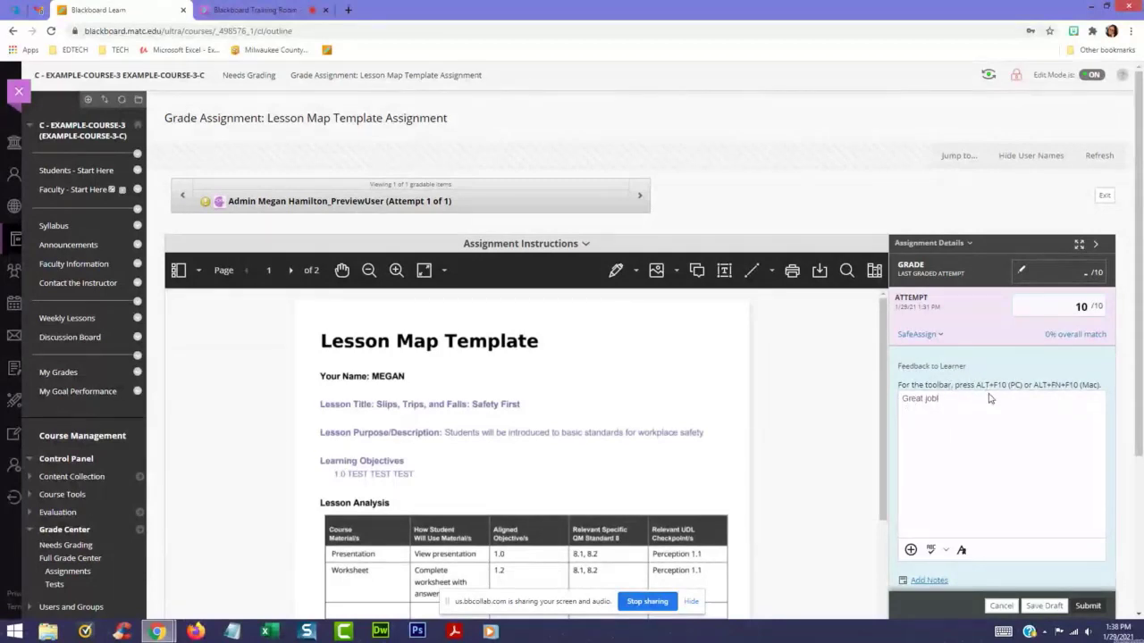
# - Submit the Lesson Map Template Assignment grade and open the Full Grade Center to check it
pyautogui.scroll(-1, 992, 380)
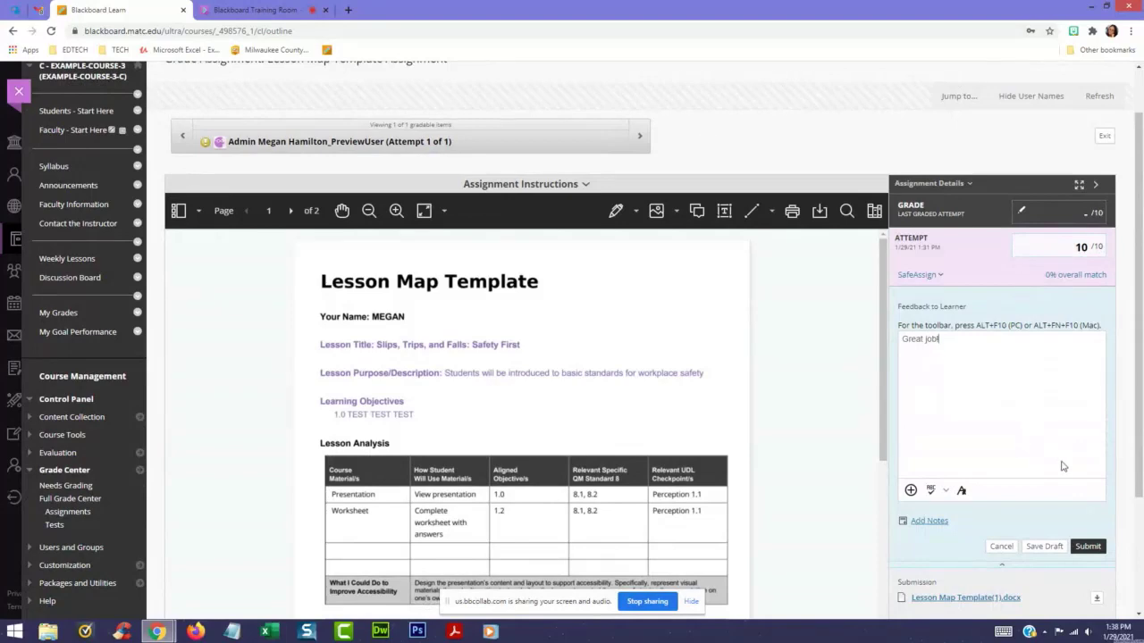
pyautogui.click(1096, 544)
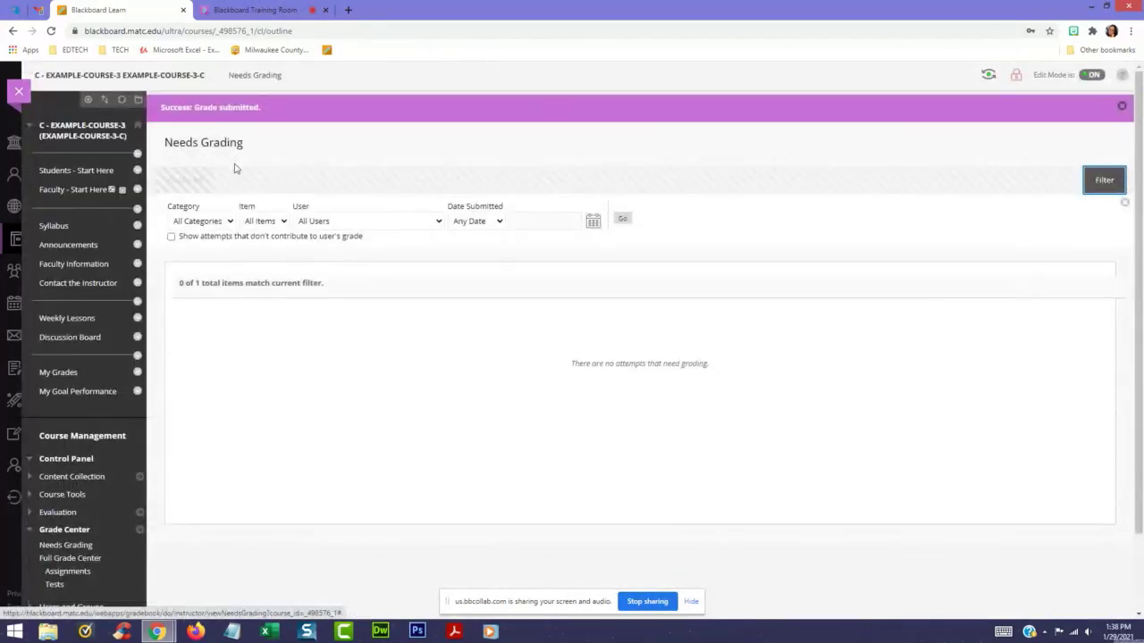
pyautogui.scroll(-2, 140, 401)
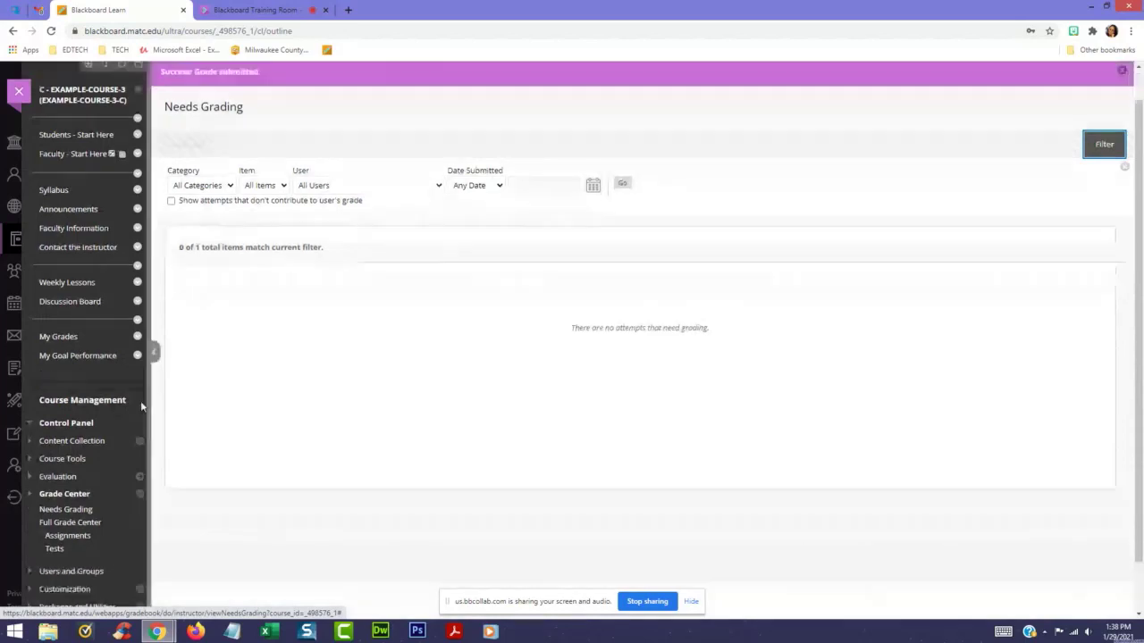
pyautogui.click(92, 502)
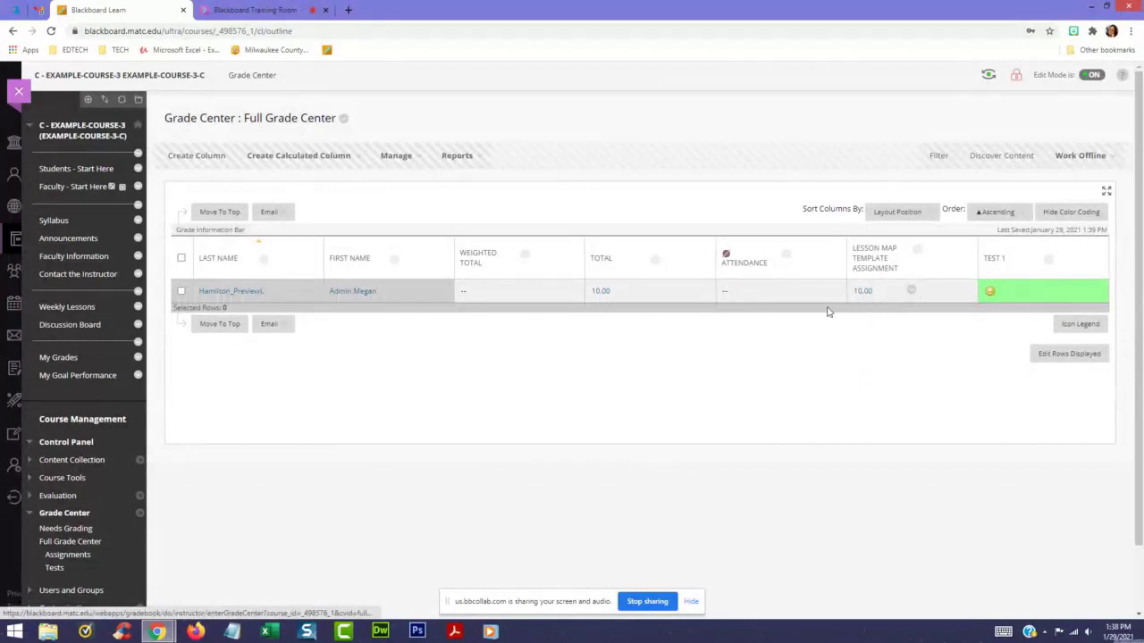
# - Return to the Needs Grading page, filter the list by the item Test 1 and open its attempt for grading
pyautogui.click(69, 531)
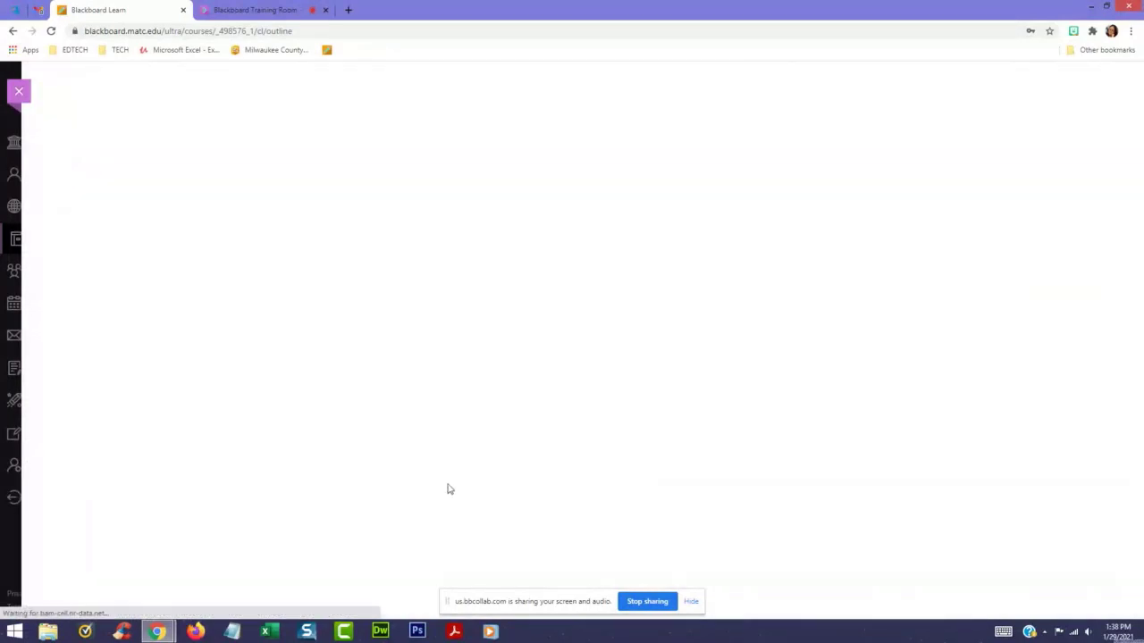
pyautogui.click(333, 197)
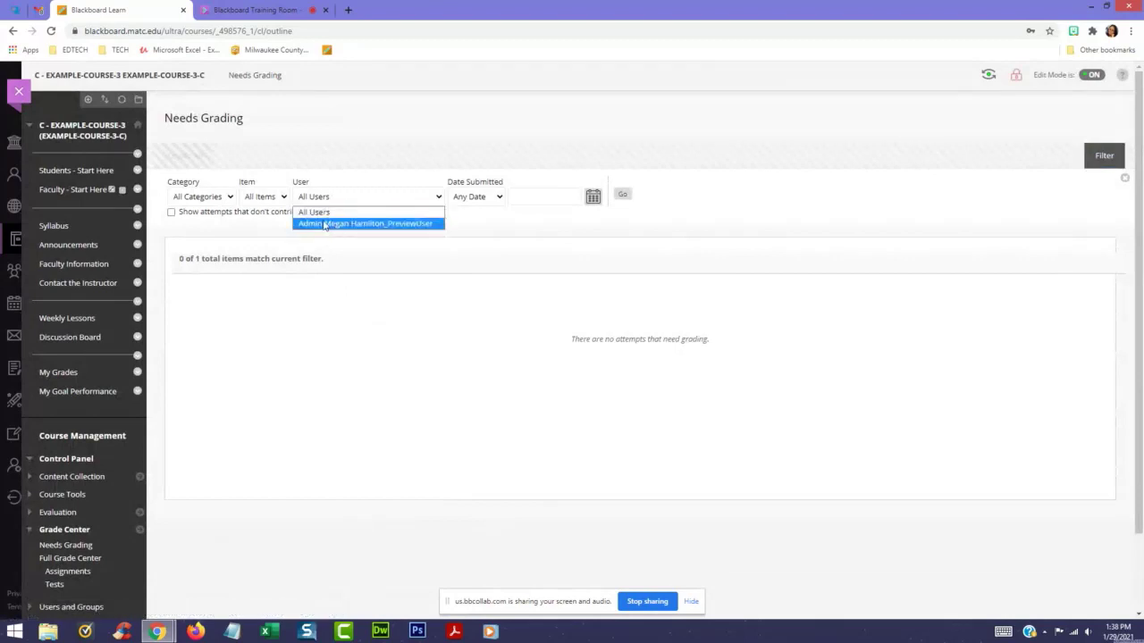
pyautogui.click(262, 198)
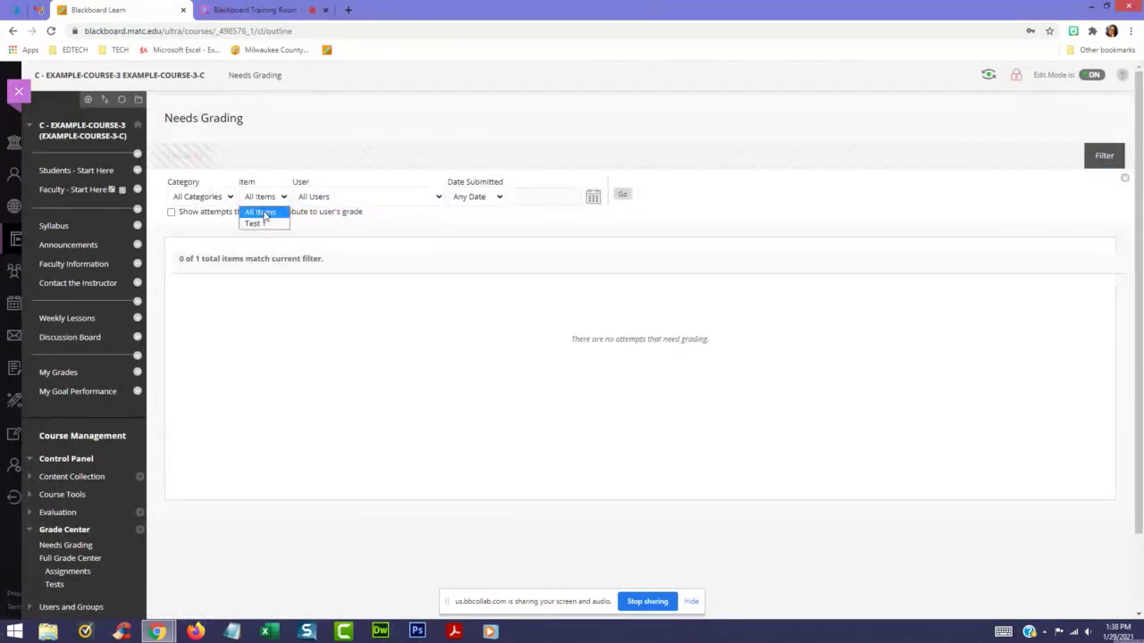
pyautogui.click(255, 224)
pyautogui.click(622, 195)
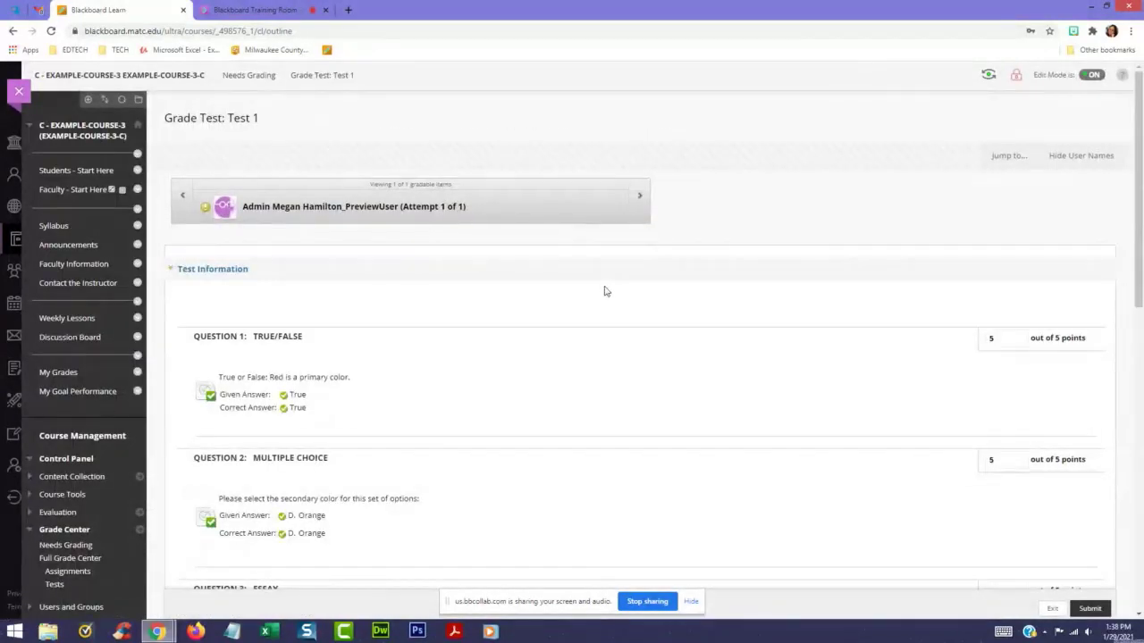
# - Review the student's answers to the true/false, multiple choice and essay questions in the Test 1 attempt
pyautogui.scroll(-1, 608, 290)
pyautogui.scroll(-2, 265, 336)
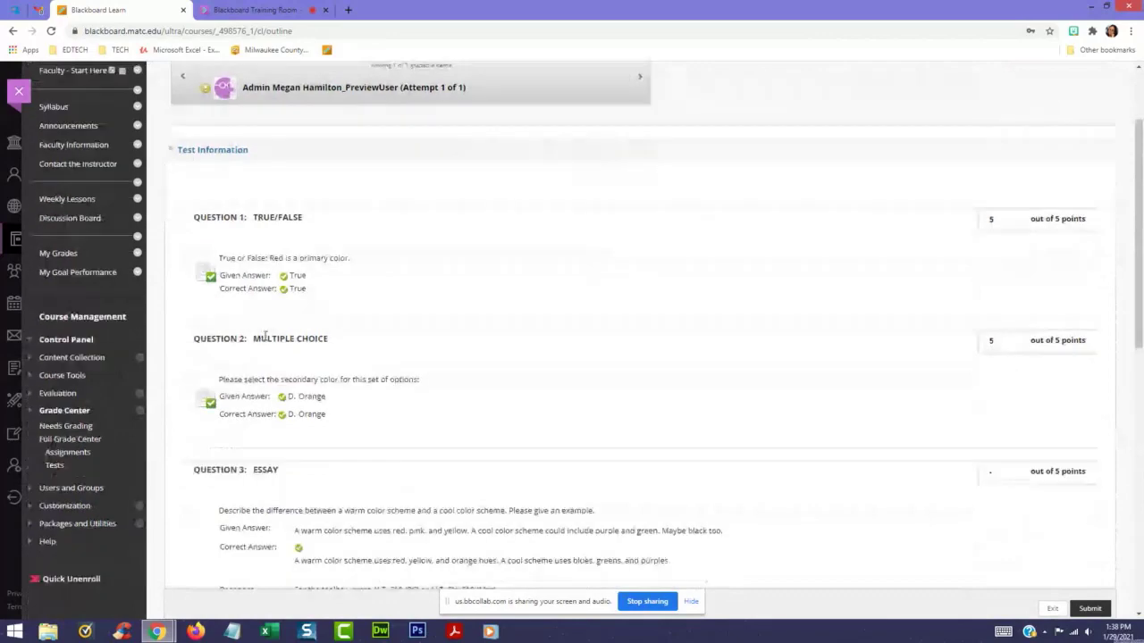
pyautogui.scroll(3, 266, 345)
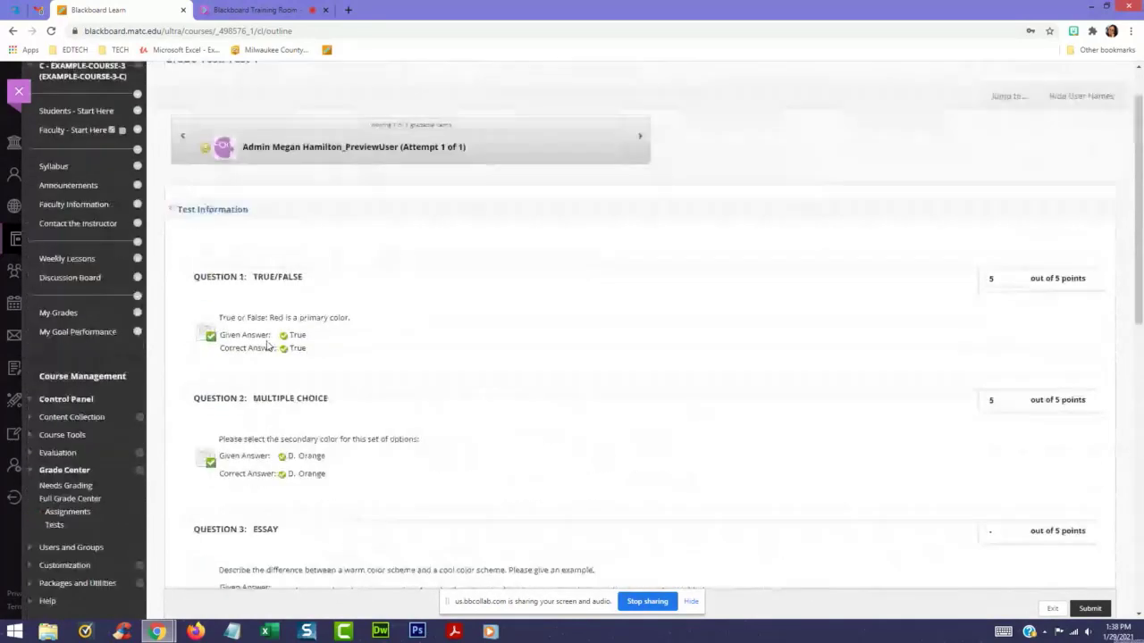
pyautogui.scroll(-1, 372, 335)
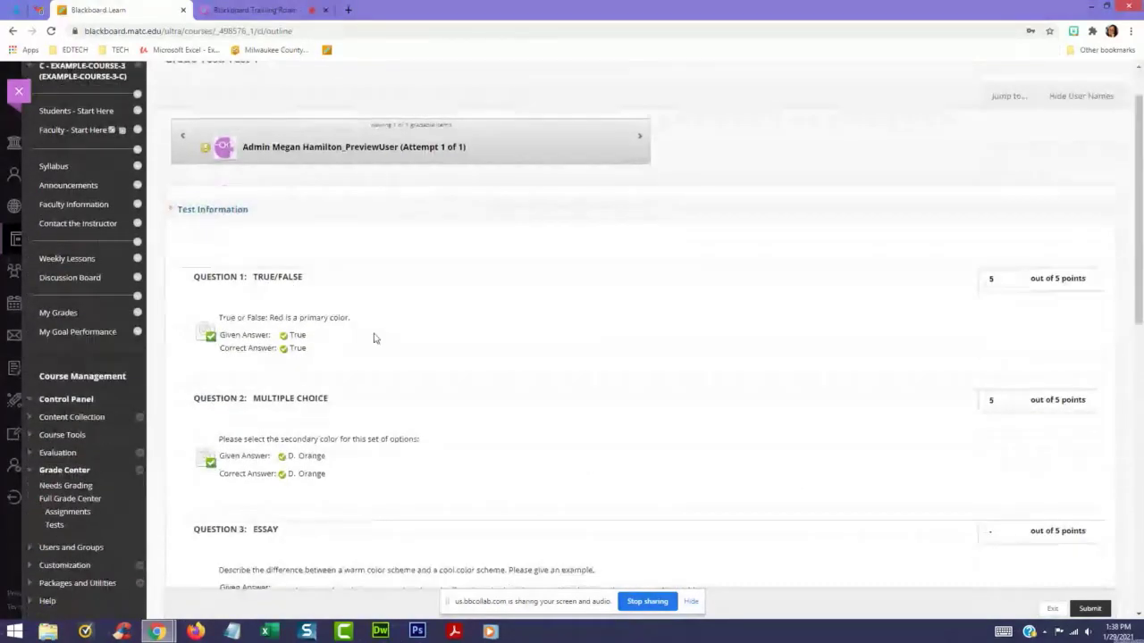
pyautogui.scroll(-1, 375, 338)
pyautogui.scroll(-1, 374, 338)
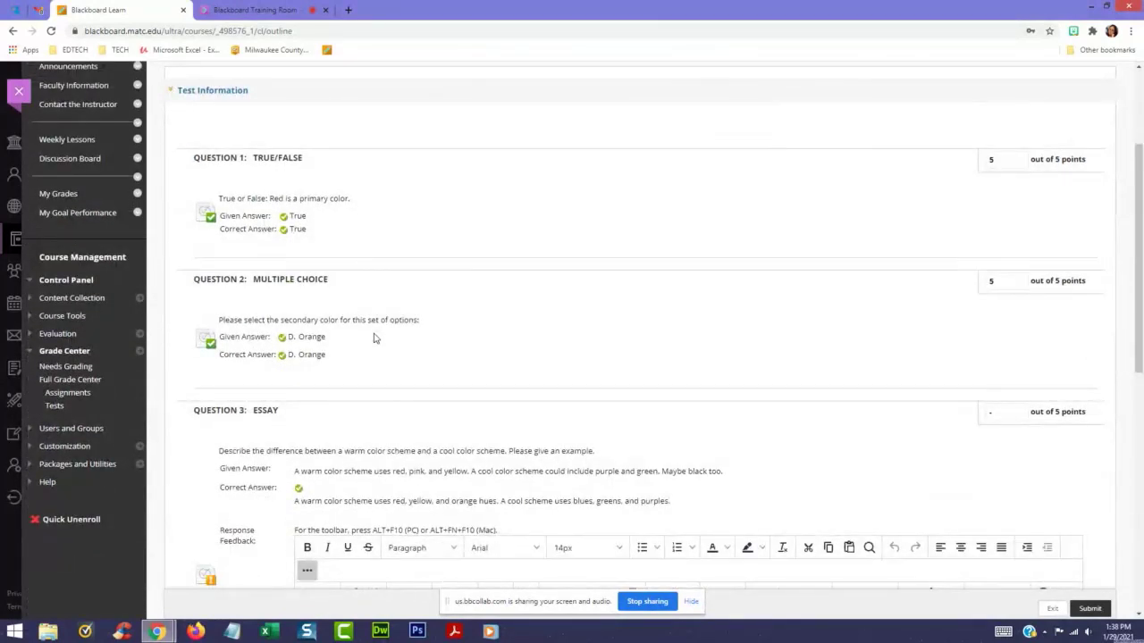
pyautogui.scroll(-2, 375, 338)
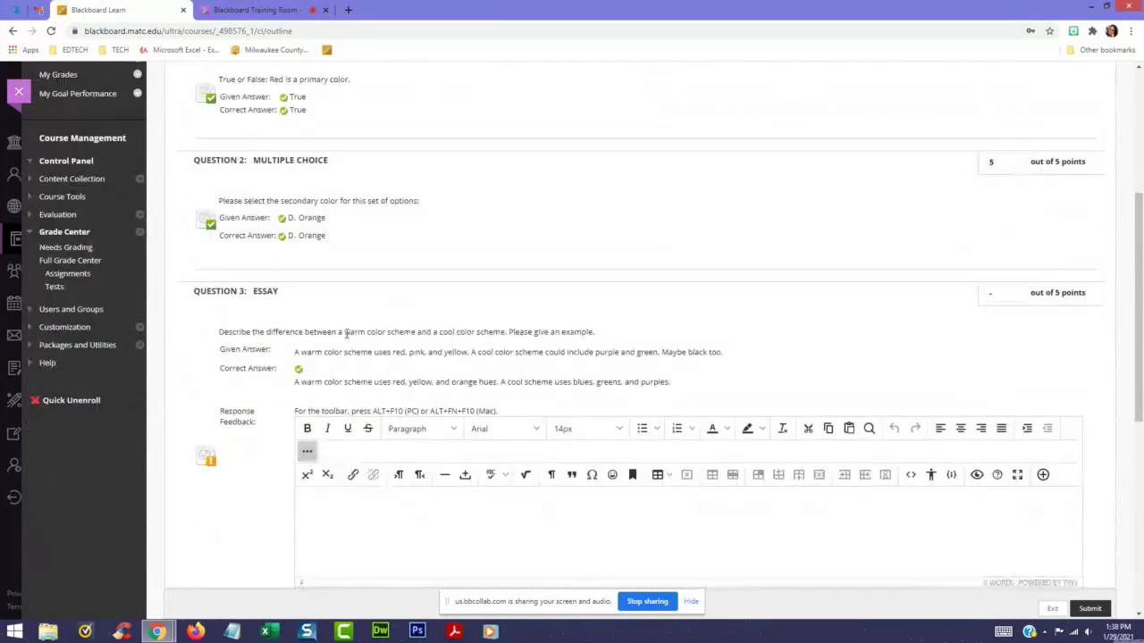
pyautogui.scroll(-3, 465, 348)
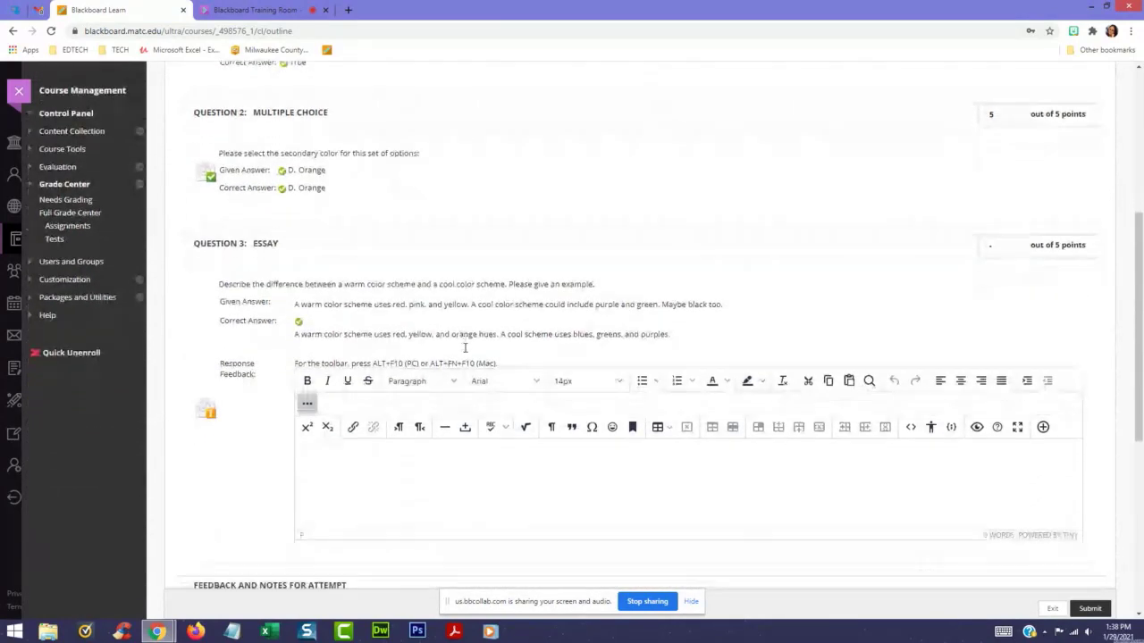
# - Enter the response feedback "Good job!" for the Question 3 essay and give it 4 out of 5 points
pyautogui.click(393, 342)
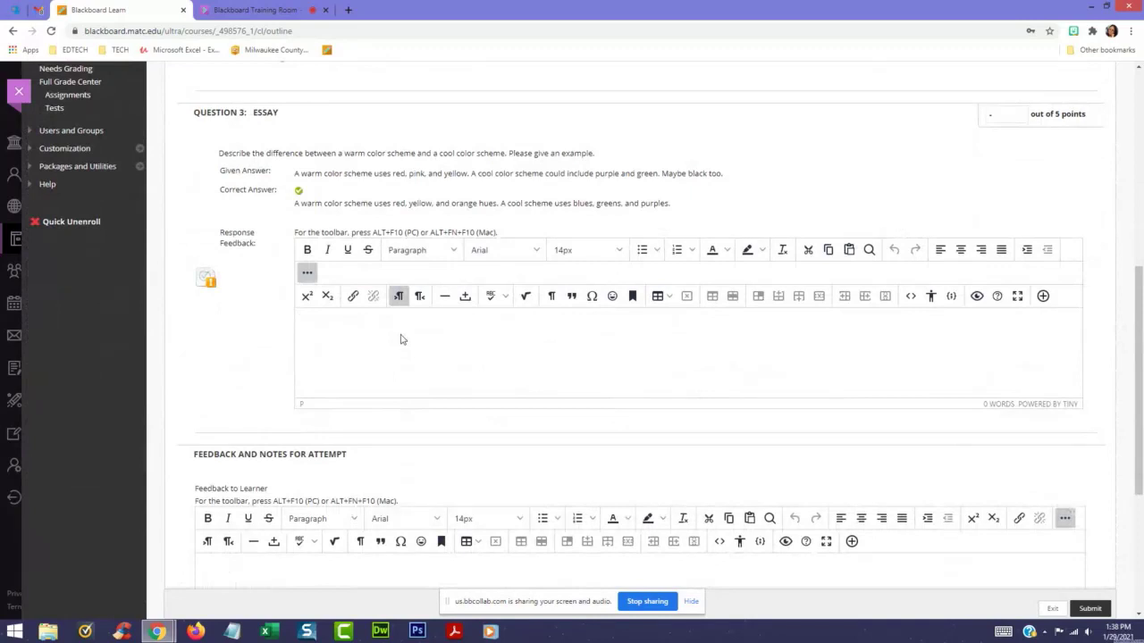
pyautogui.write('Good job!')
pyautogui.scroll(1, 957, 184)
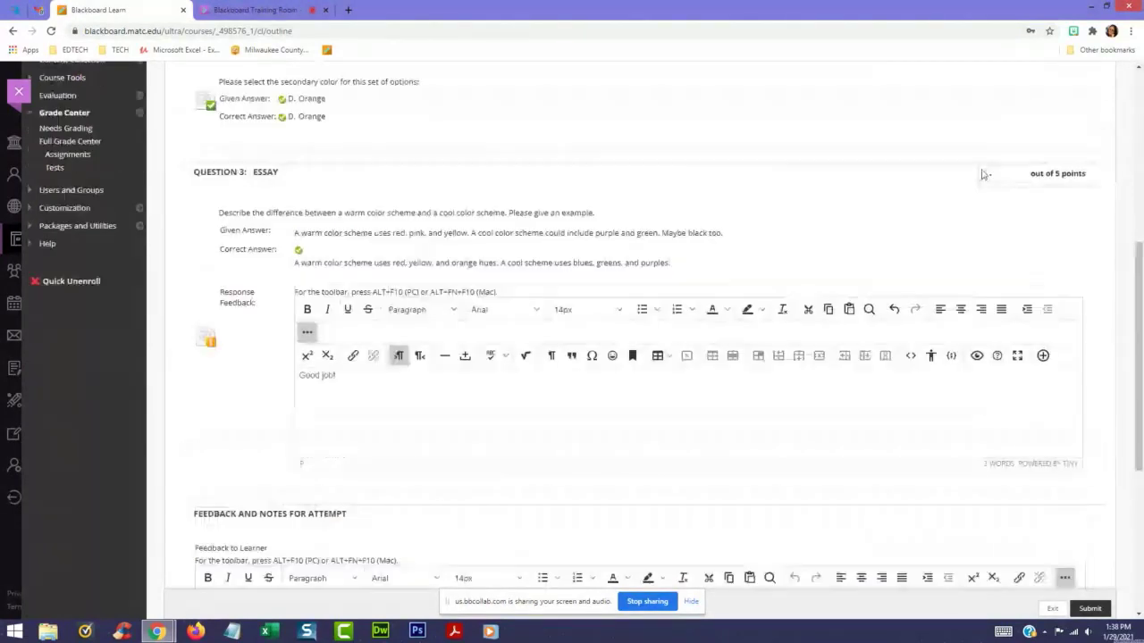
pyautogui.click(1001, 174)
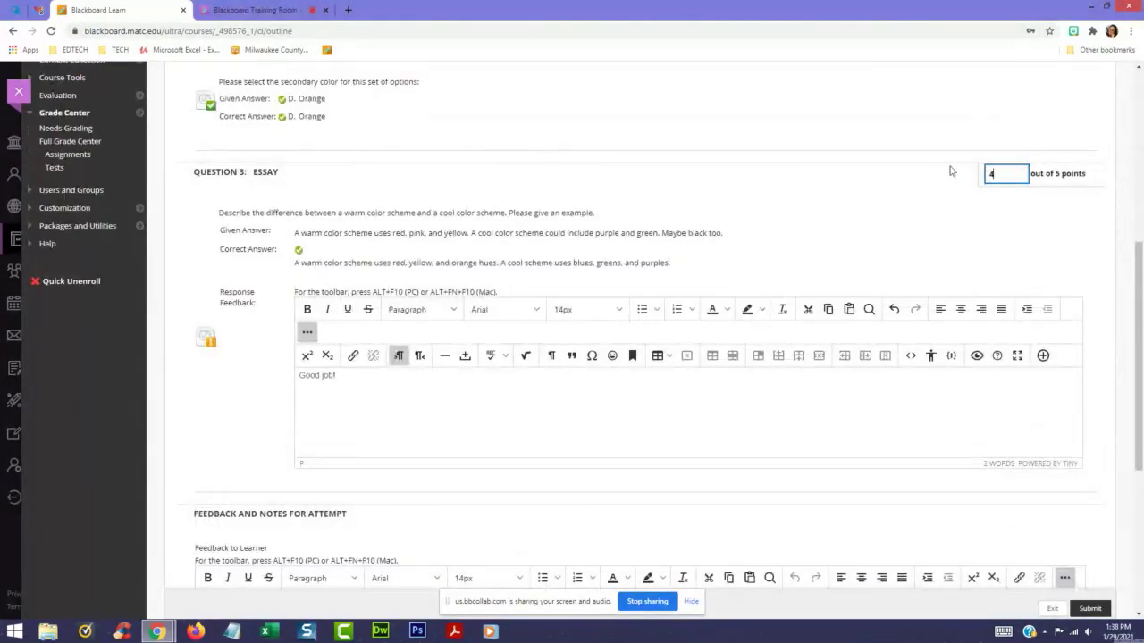
# - Revise the Question 3 response feedback to "Good job, but watch your spelling and grammar." and highlight it
pyautogui.click(377, 386)
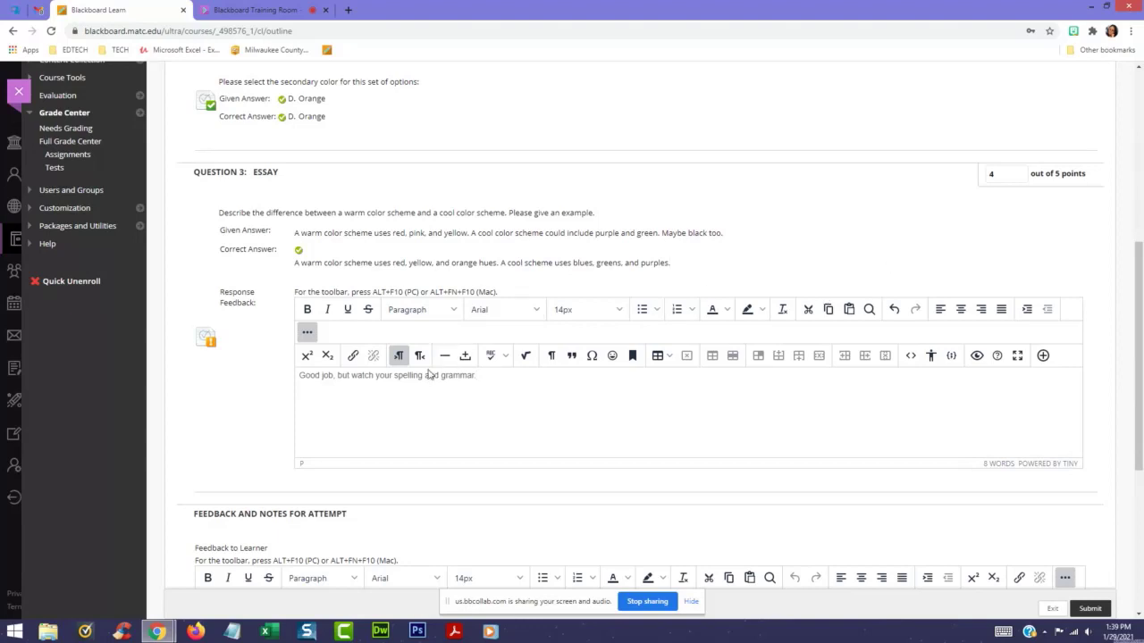
pyautogui.moveTo(482, 375); pyautogui.dragTo(270, 370)
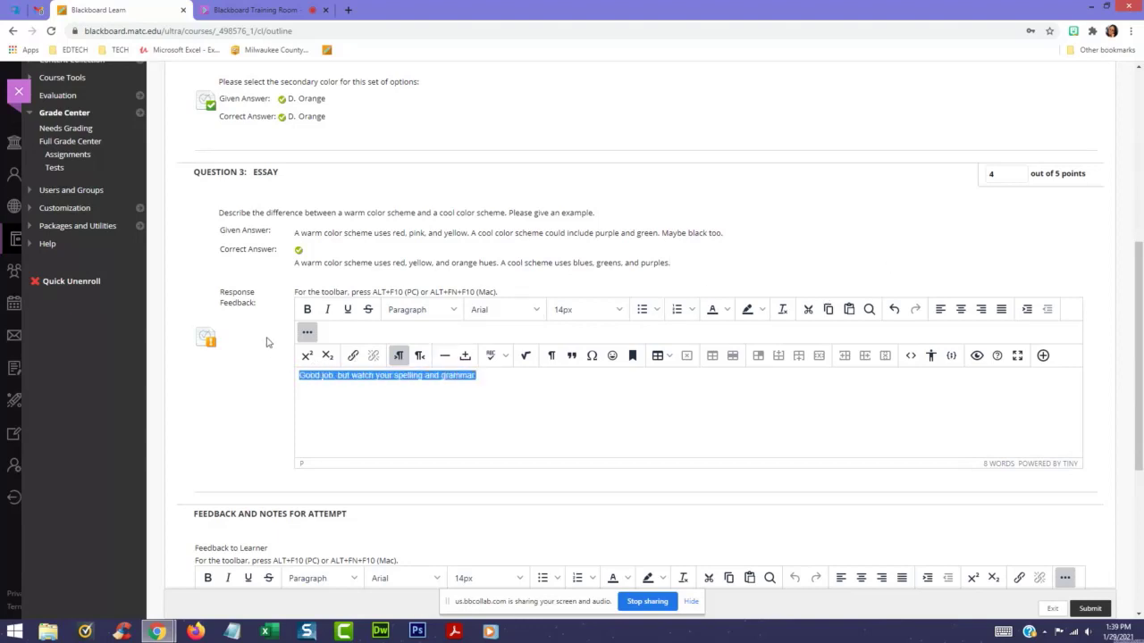
pyautogui.click(963, 253)
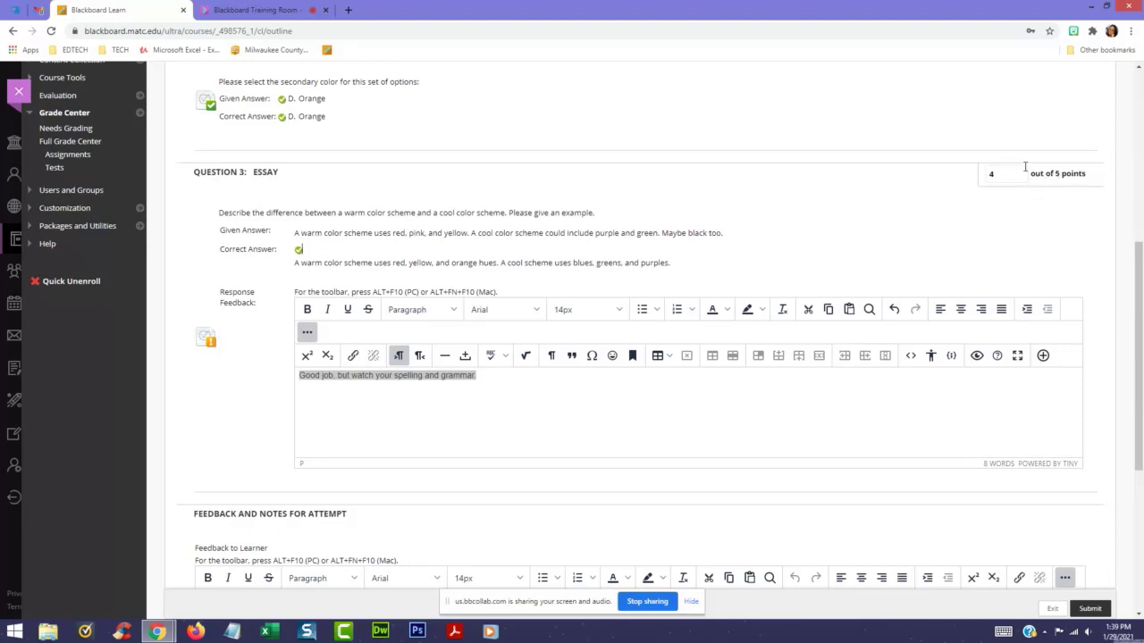
pyautogui.click(878, 207)
# - Submit the graded Test 1 attempt and return to the Grade Center options in the course menu
pyautogui.scroll(-2, 894, 277)
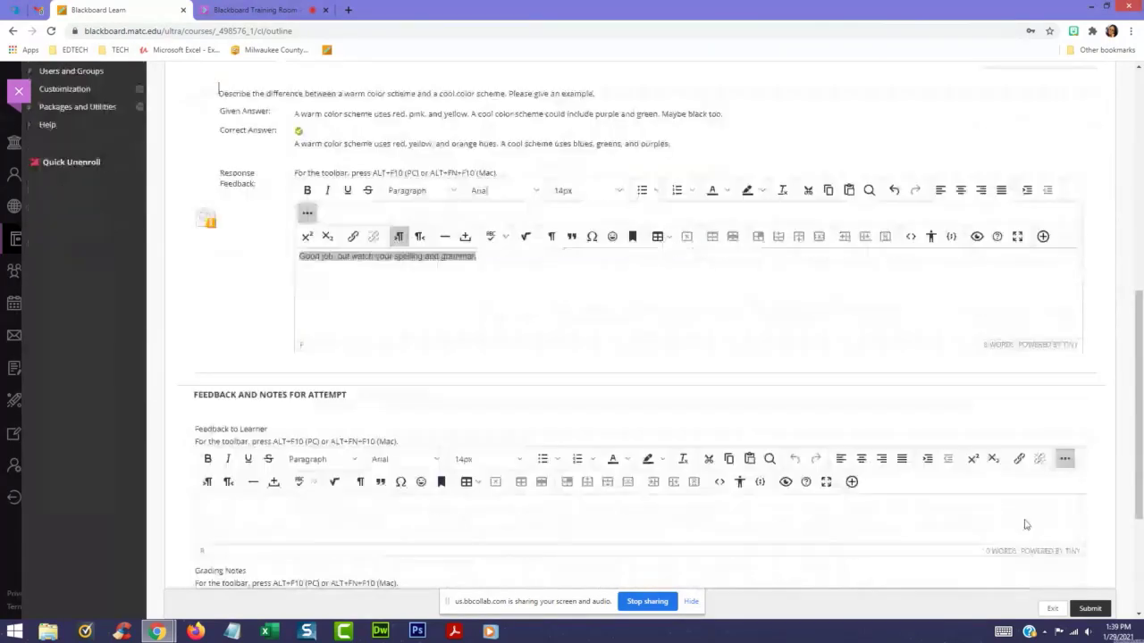
pyautogui.click(1090, 609)
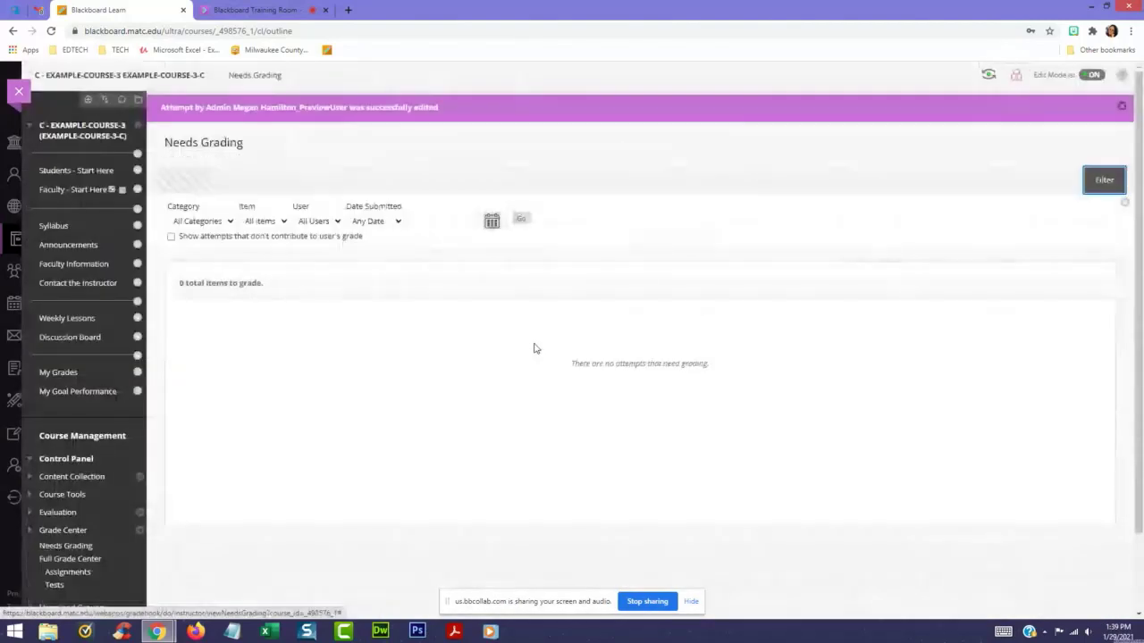
pyautogui.scroll(-2, 312, 391)
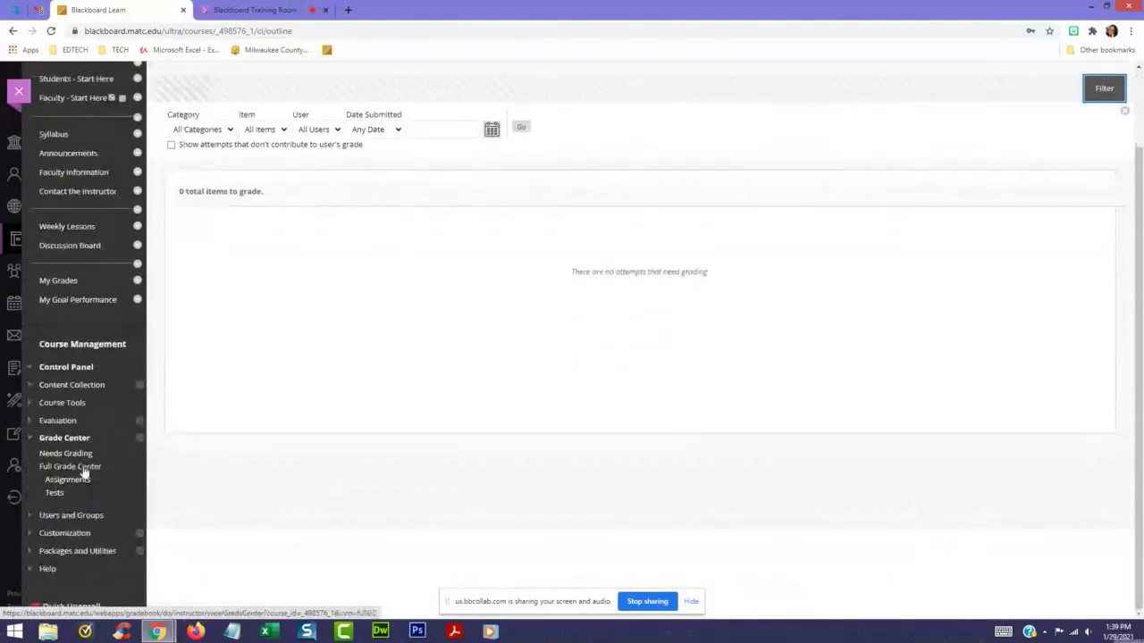
# - Open the student's Lesson Map Template Assignment attempt from the Full Grade Center and dismiss the file conversion notice
pyautogui.click(87, 467)
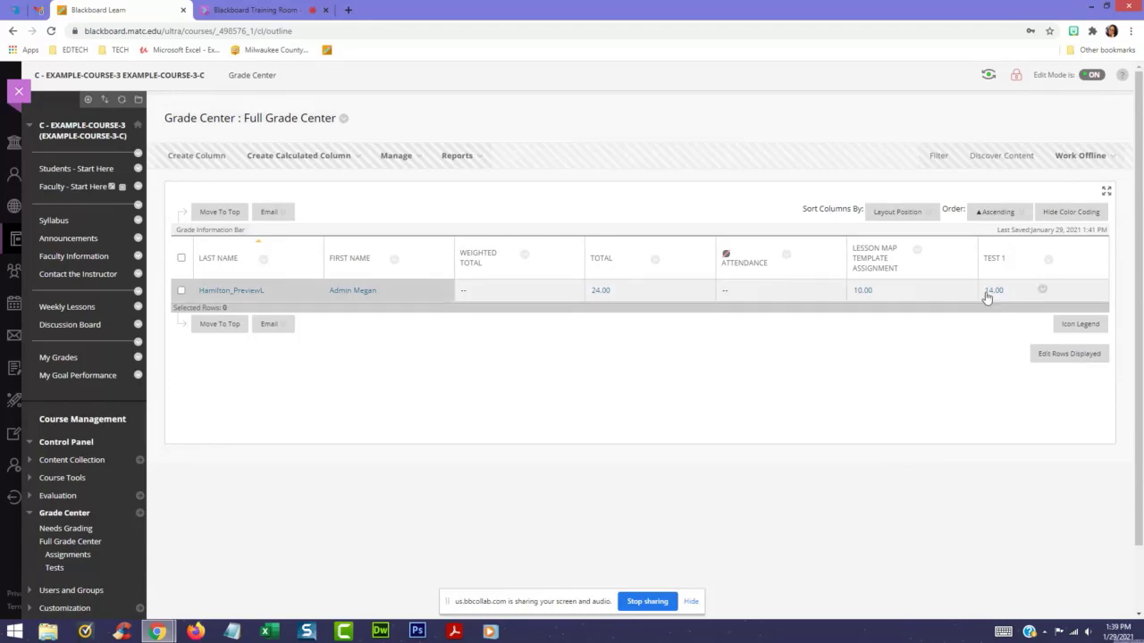
pyautogui.click(910, 289)
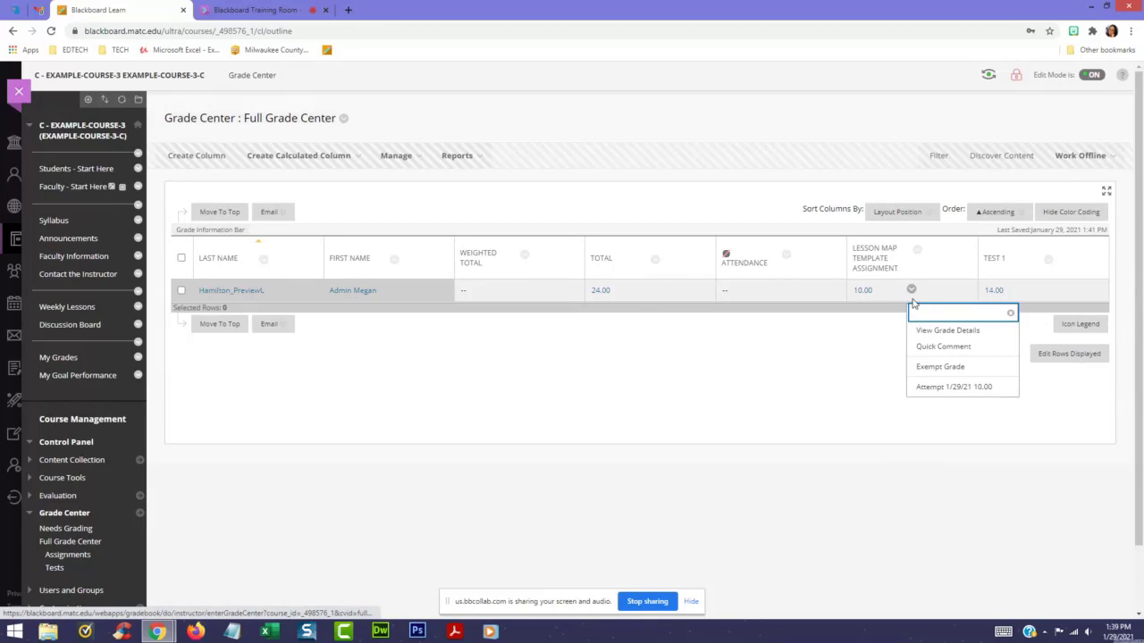
pyautogui.click(929, 387)
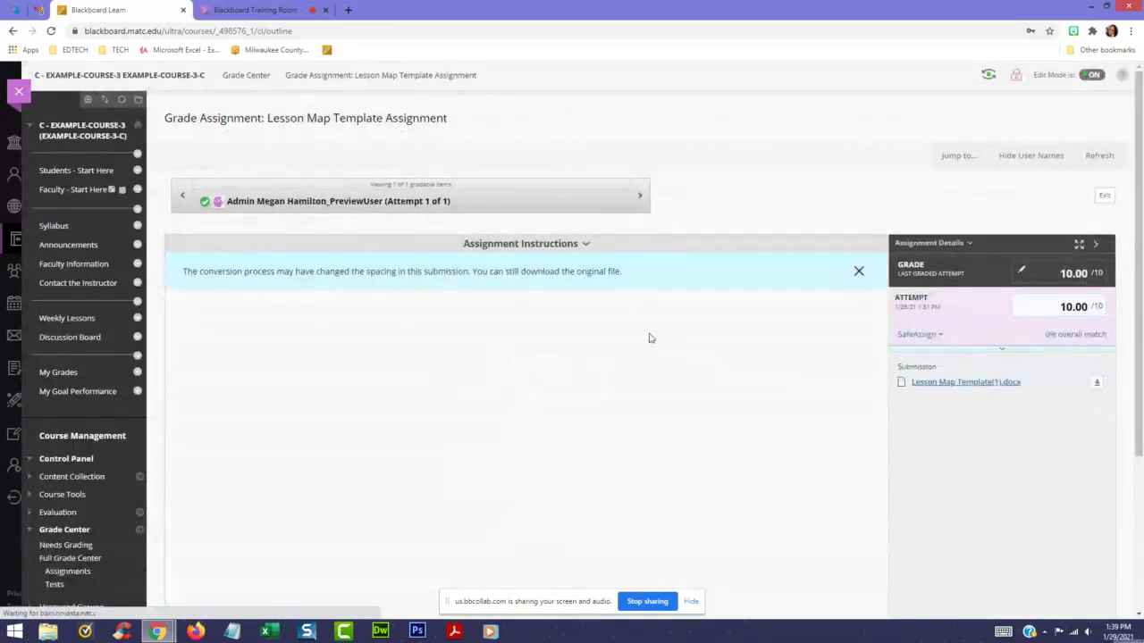
pyautogui.click(858, 270)
pyautogui.scroll(-2, 562, 191)
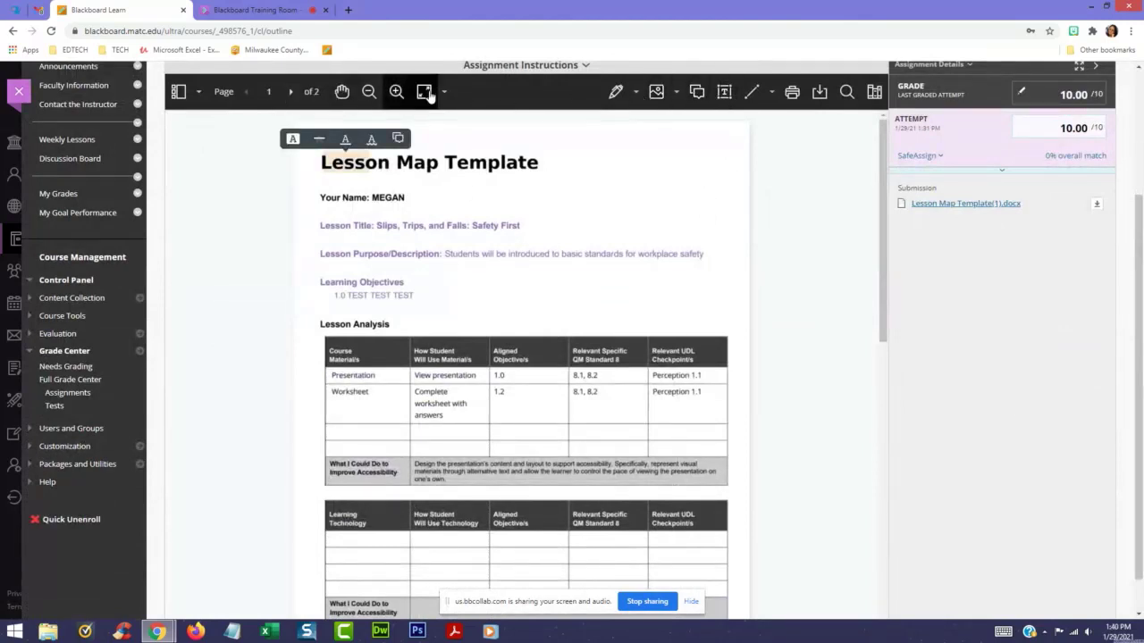
pyautogui.click(841, 194)
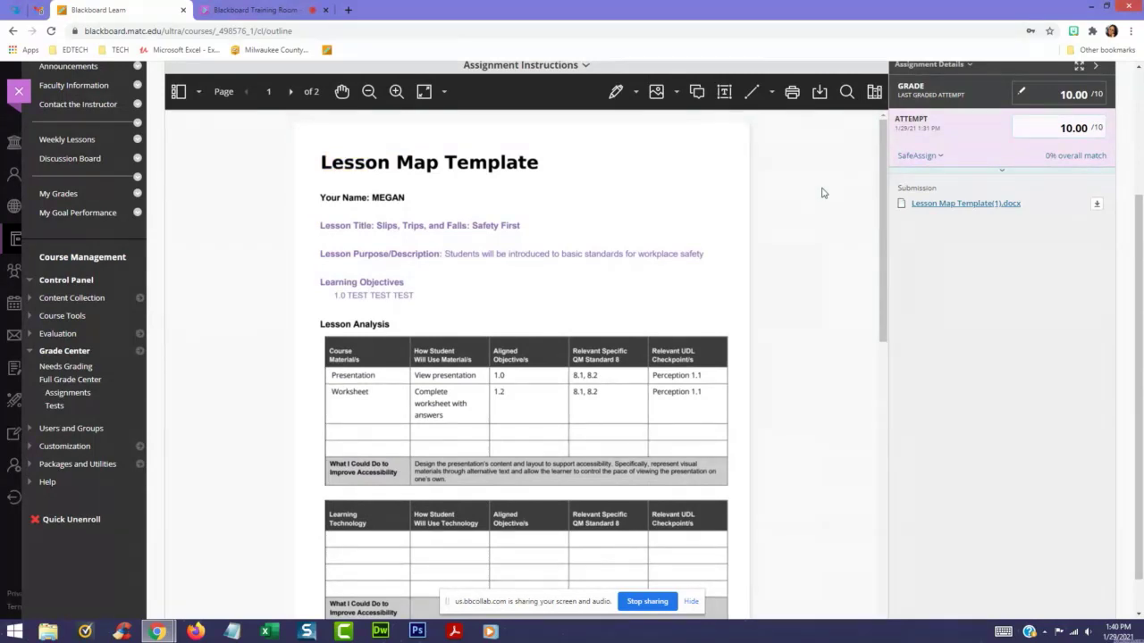
pyautogui.scroll(1, 804, 188)
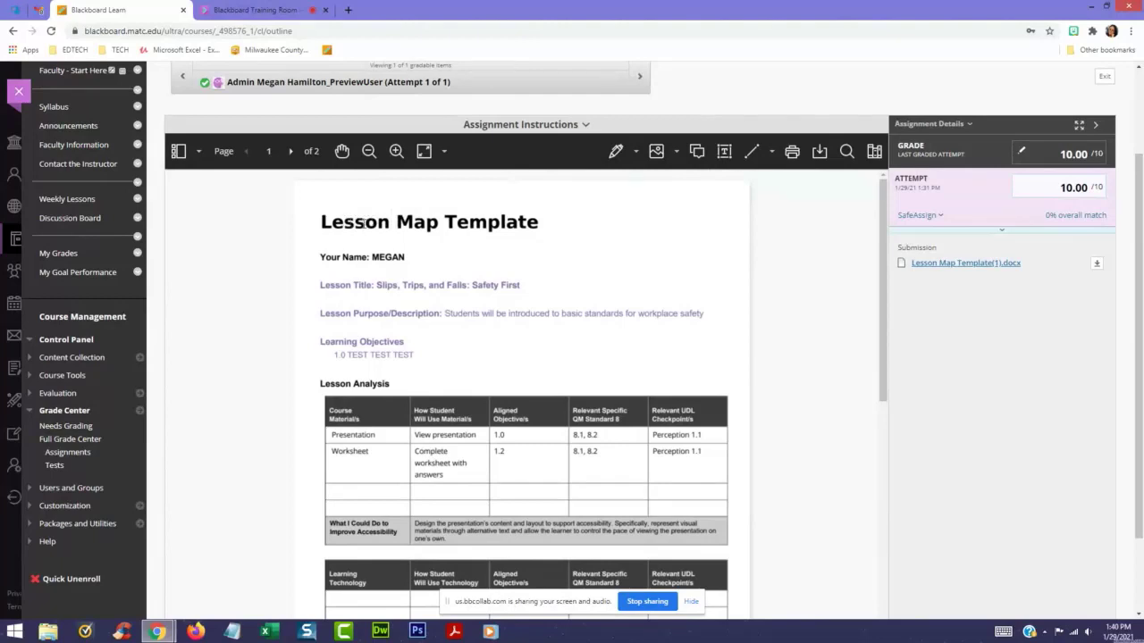
pyautogui.moveTo(362, 223)
pyautogui.mouseDown()
pyautogui.moveTo(560, 376)
pyautogui.moveTo(585, 527)
pyautogui.mouseUp()
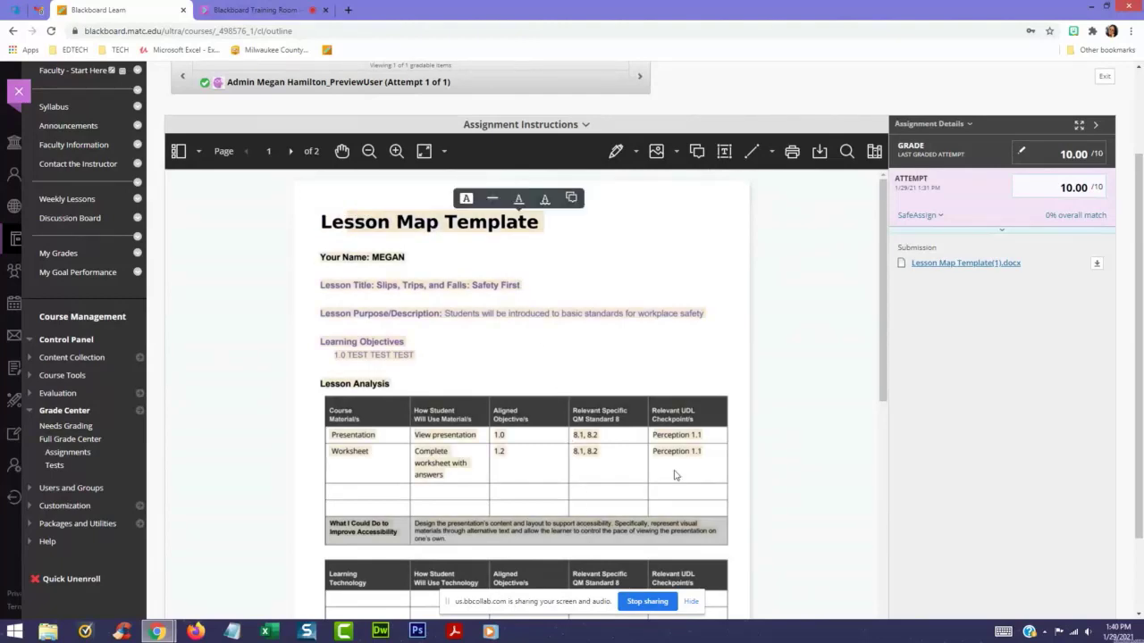
pyautogui.click(796, 314)
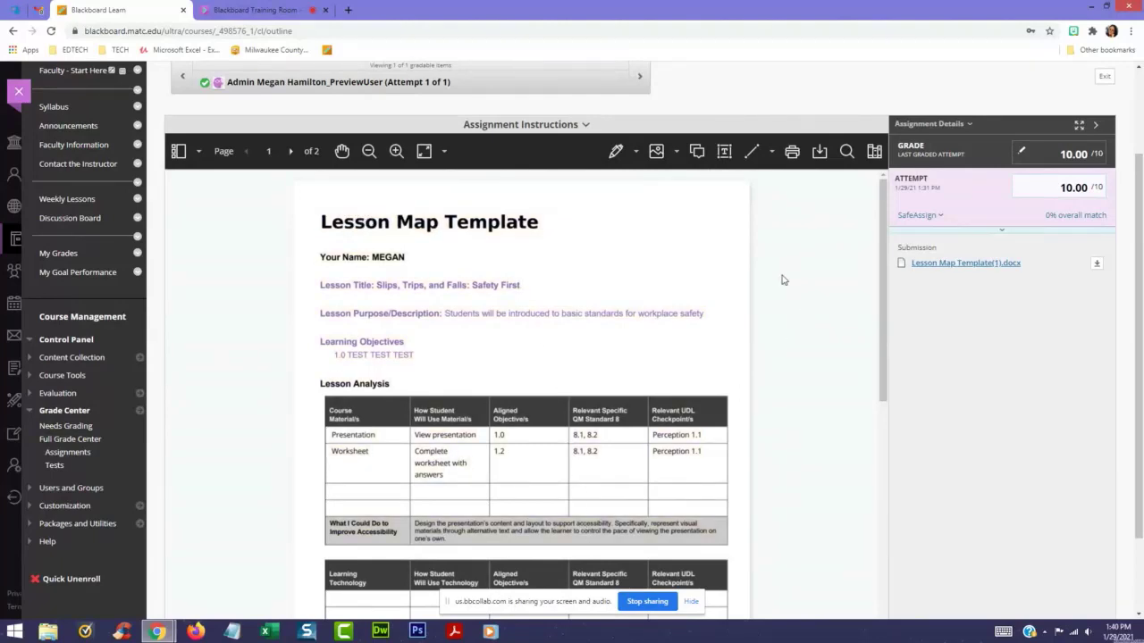
# - Add the comment "Please add your name to the top of the document." beside the Lesson Map Template heading
pyautogui.click(696, 153)
pyautogui.click(555, 227)
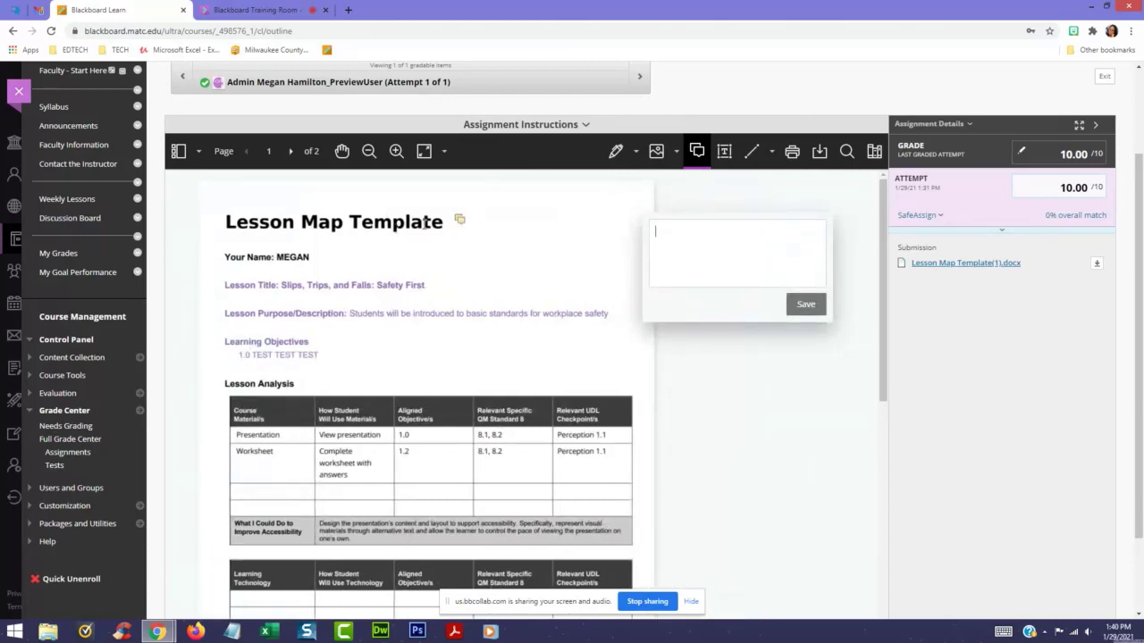
pyautogui.click(654, 240)
pyautogui.write('P')
pyautogui.press('BackSpace')
pyautogui.write('Please add your name t')
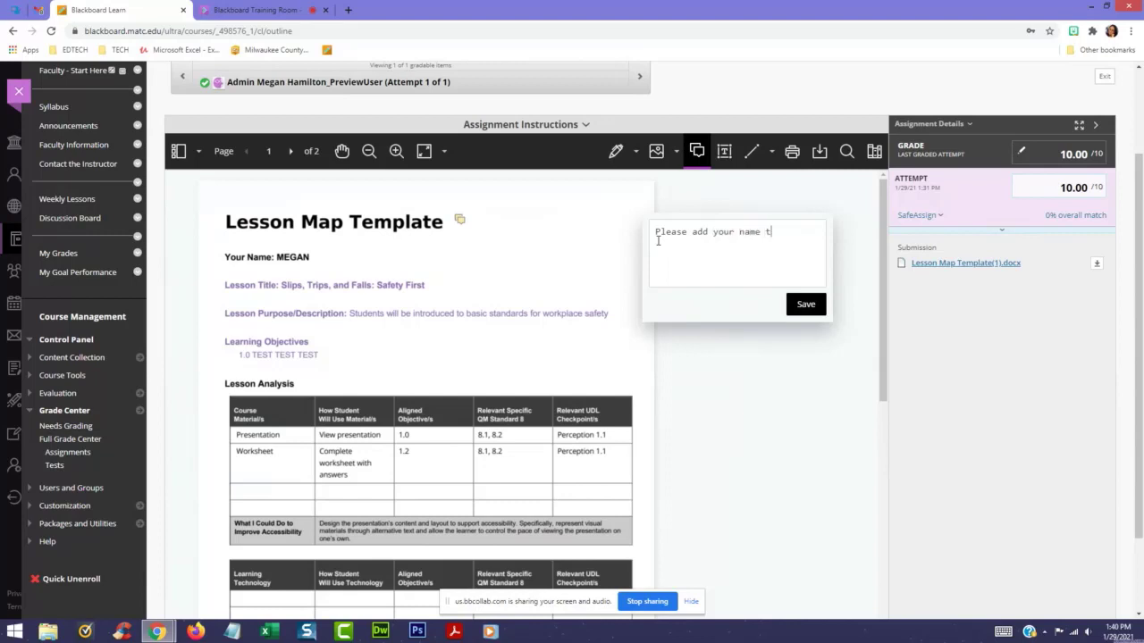
pyautogui.write('o the top of the document.')
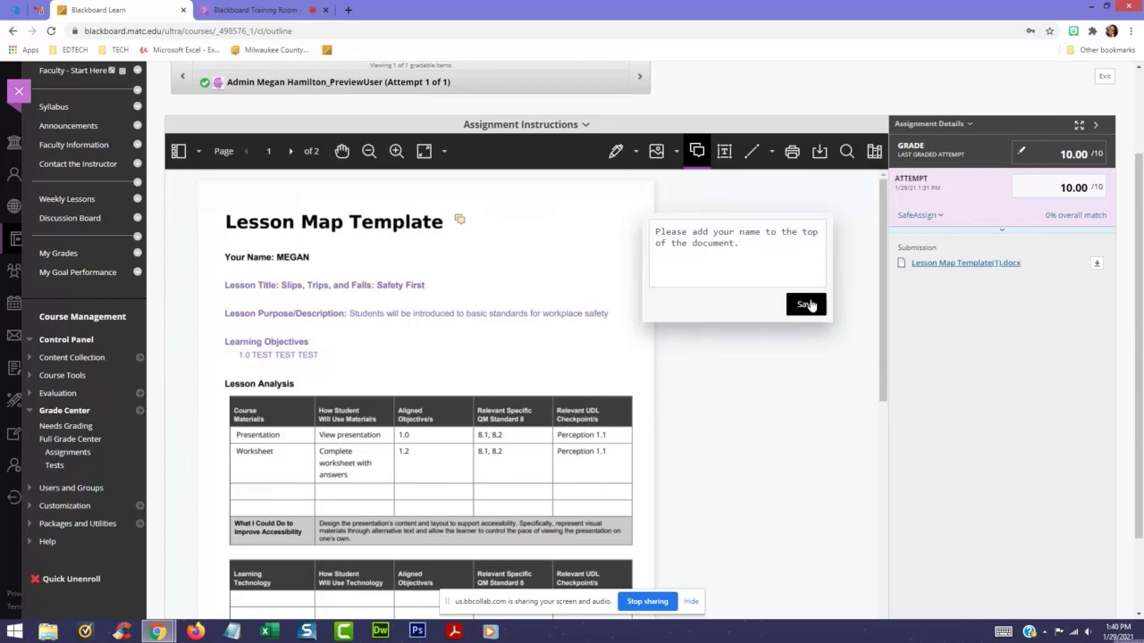
pyautogui.click(807, 304)
pyautogui.click(746, 198)
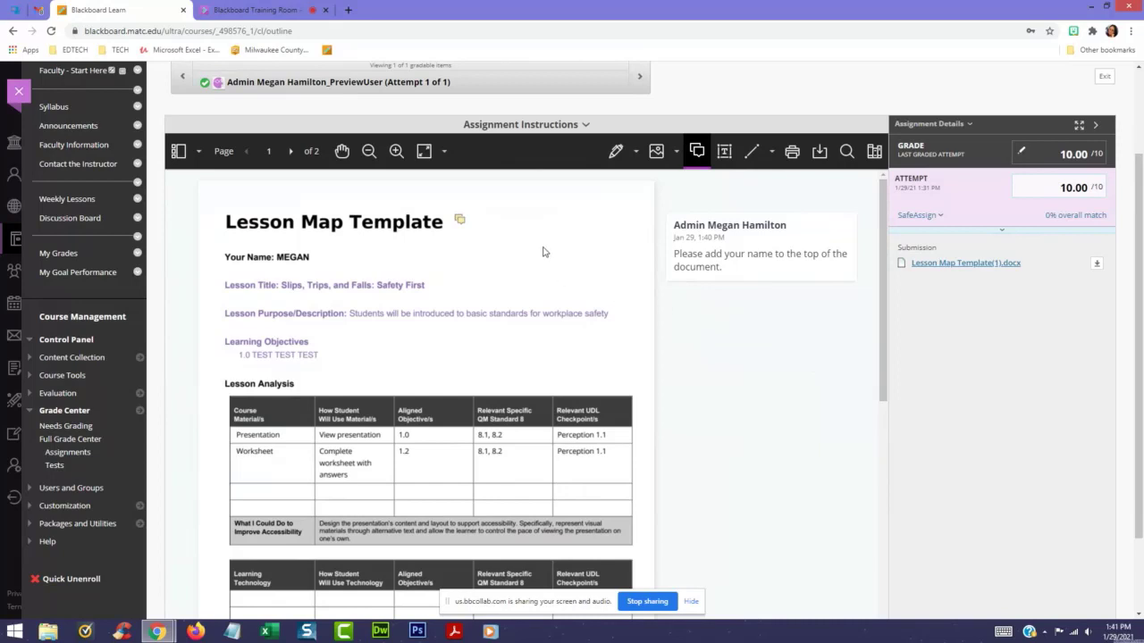
# - Circle the Lesson Title line in blue freehand and place a small COMPLETED stamp at the page's upper right corner
pyautogui.click(622, 152)
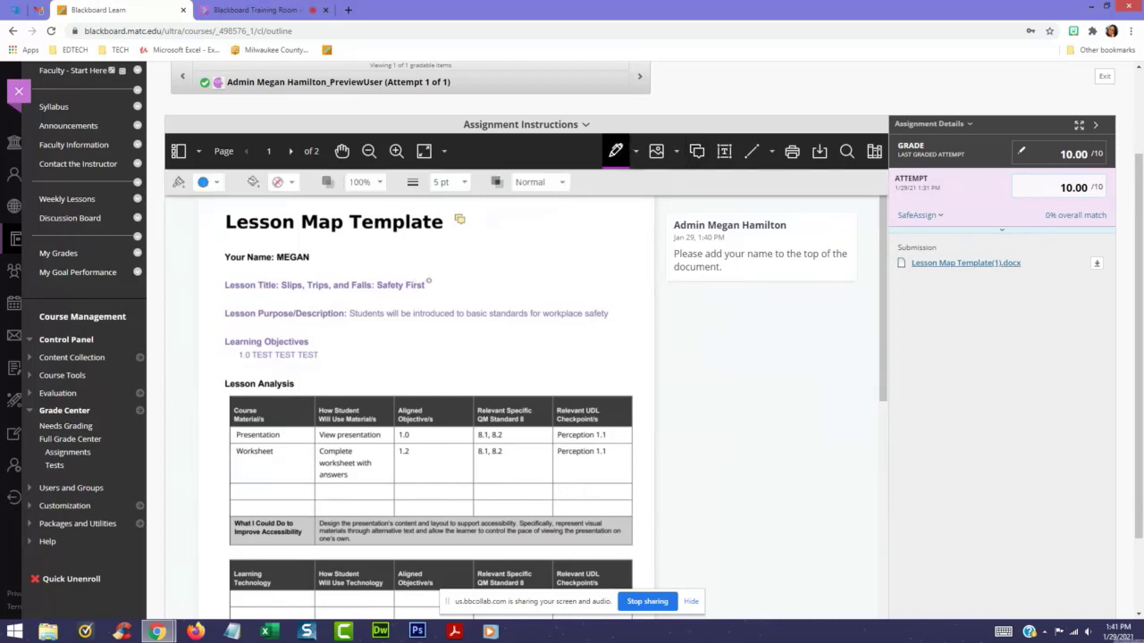
pyautogui.moveTo(433, 280)
pyautogui.mouseDown()
pyautogui.moveTo(297, 277)
pyautogui.moveTo(199, 302)
pyautogui.moveTo(433, 275)
pyautogui.mouseUp()
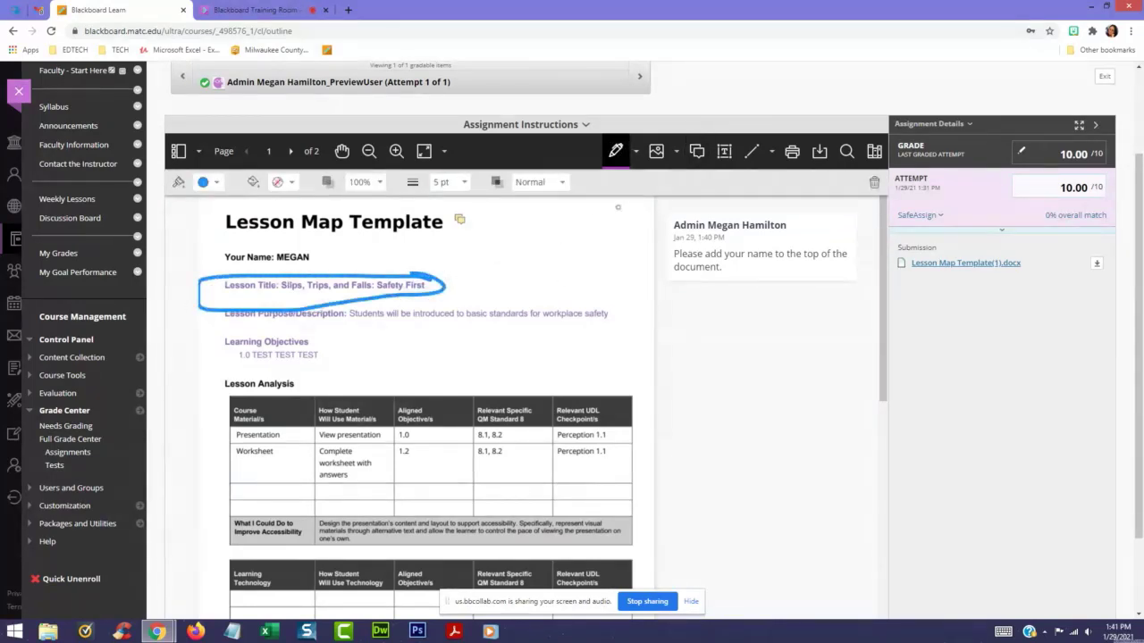
pyautogui.click(677, 152)
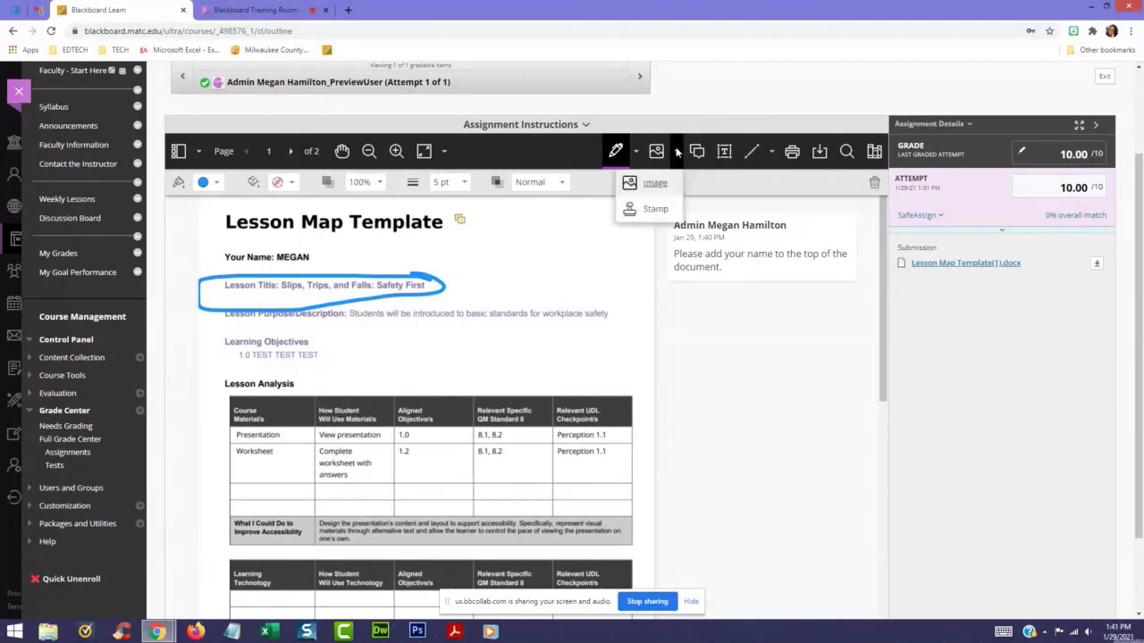
pyautogui.click(655, 208)
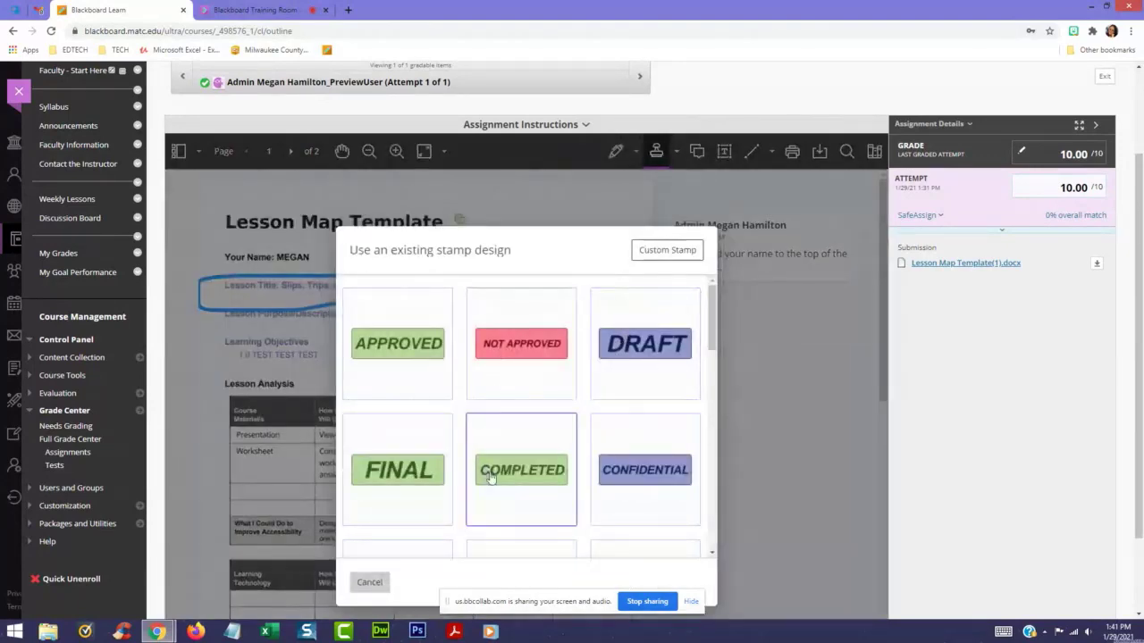
pyautogui.click(522, 470)
pyautogui.moveTo(430, 487); pyautogui.dragTo(540, 379)
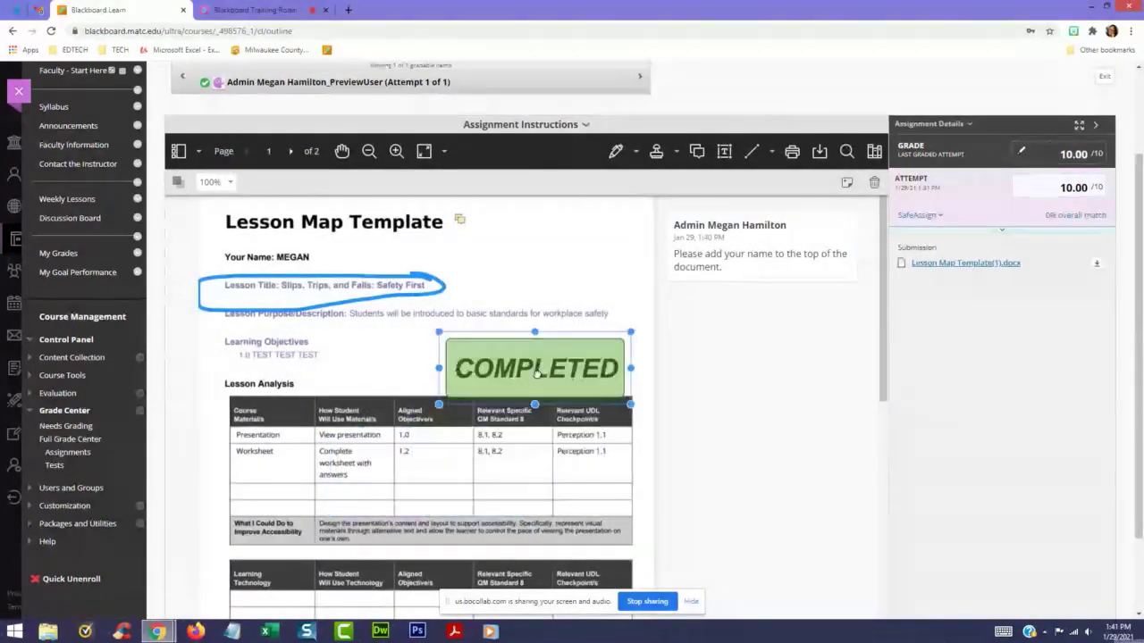
pyautogui.moveTo(625, 370); pyautogui.dragTo(617, 234)
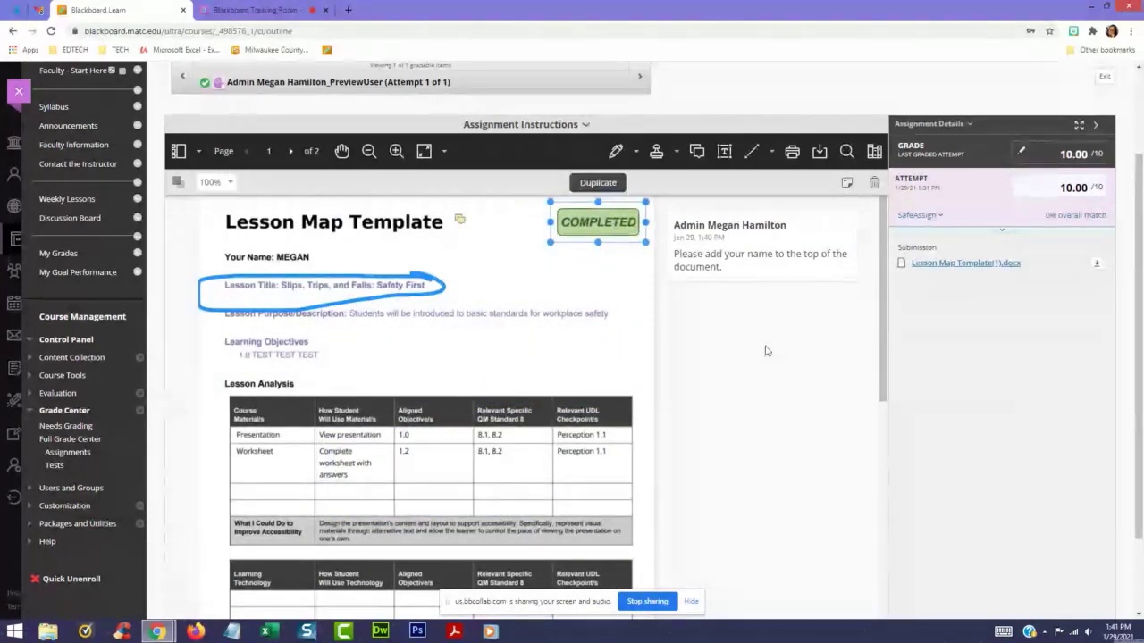
pyautogui.click(735, 178)
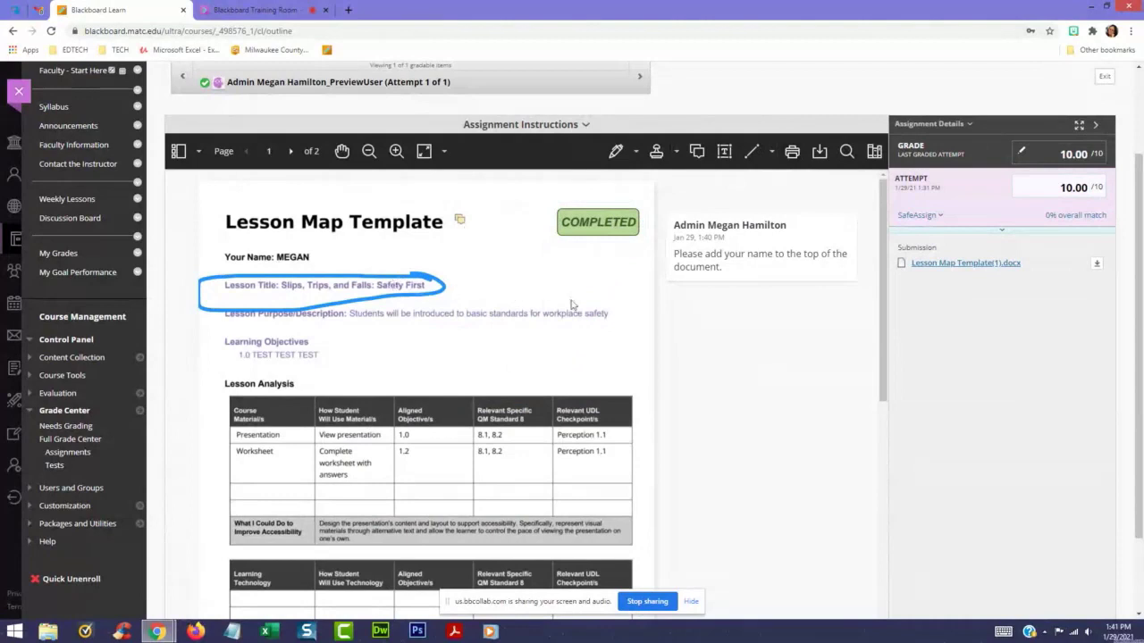
# - Attach the comment "Please be more specific." to the "TEST TEST TEST" text under Learning Objectives
pyautogui.moveTo(250, 354)
pyautogui.mouseDown()
pyautogui.moveTo(337, 362)
pyautogui.moveTo(318, 355)
pyautogui.mouseUp()
pyautogui.click(267, 354)
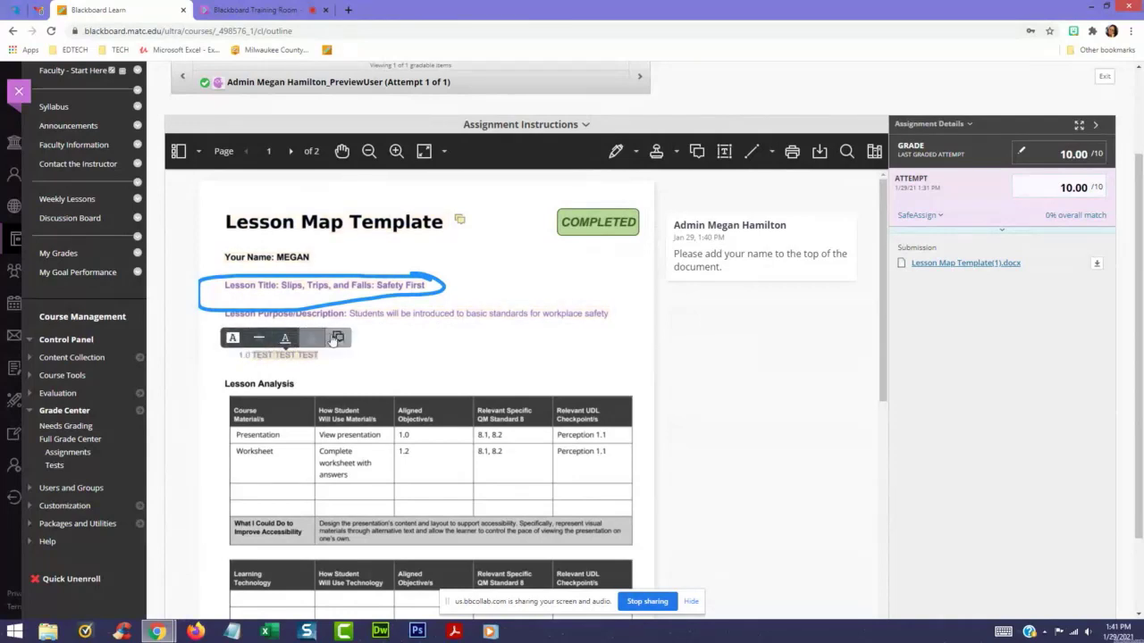
pyautogui.click(338, 338)
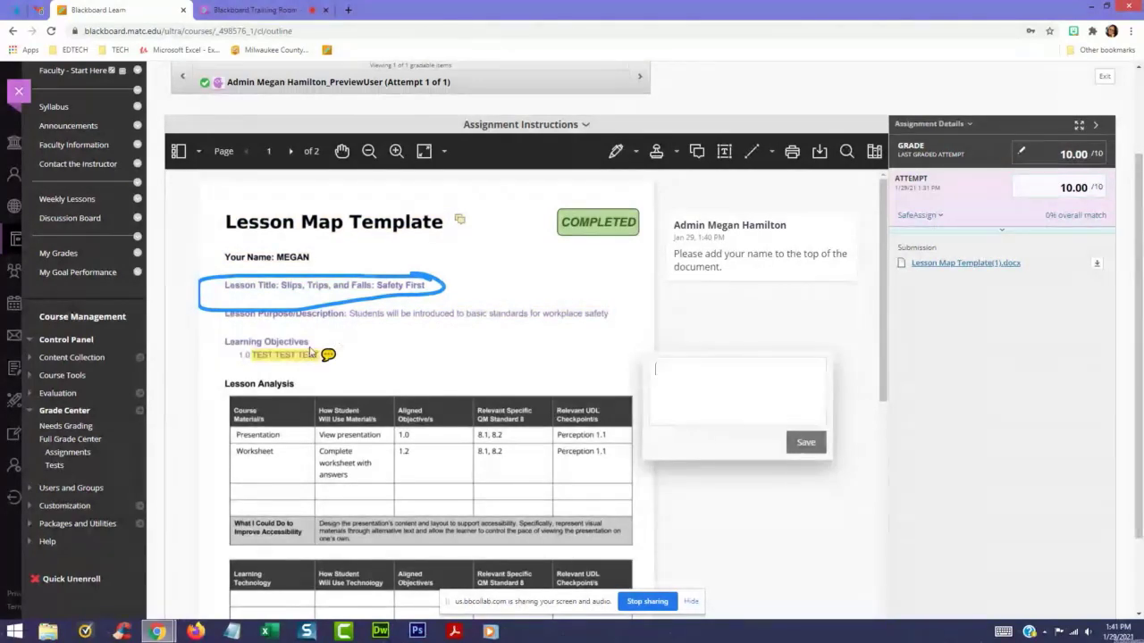
pyautogui.write('Plea')
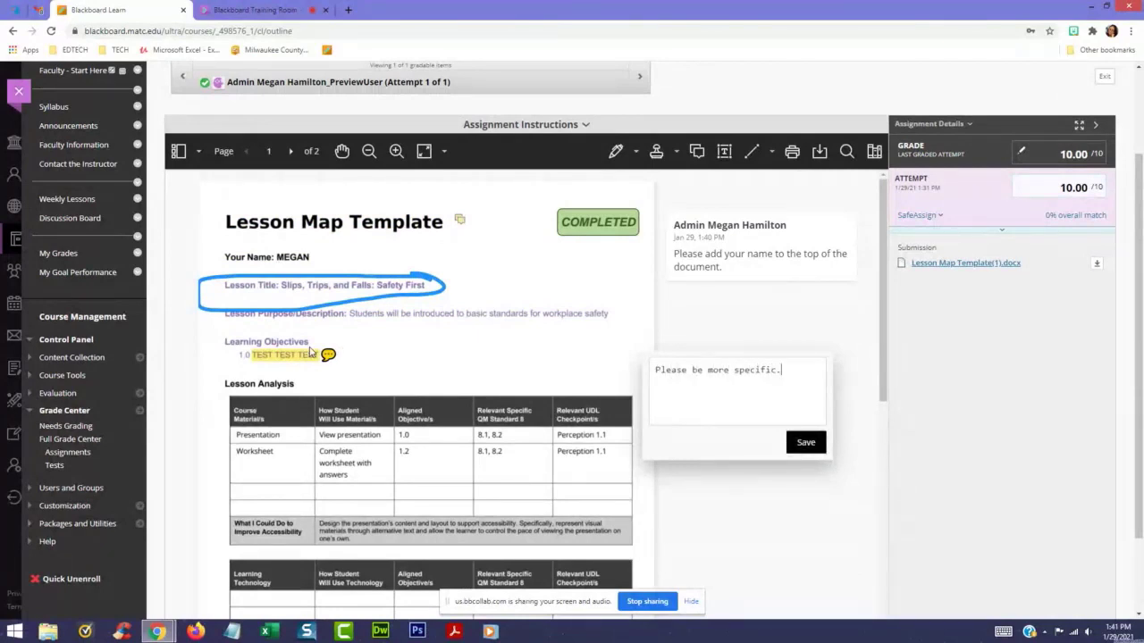
pyautogui.write('se be more specific.')
pyautogui.click(807, 444)
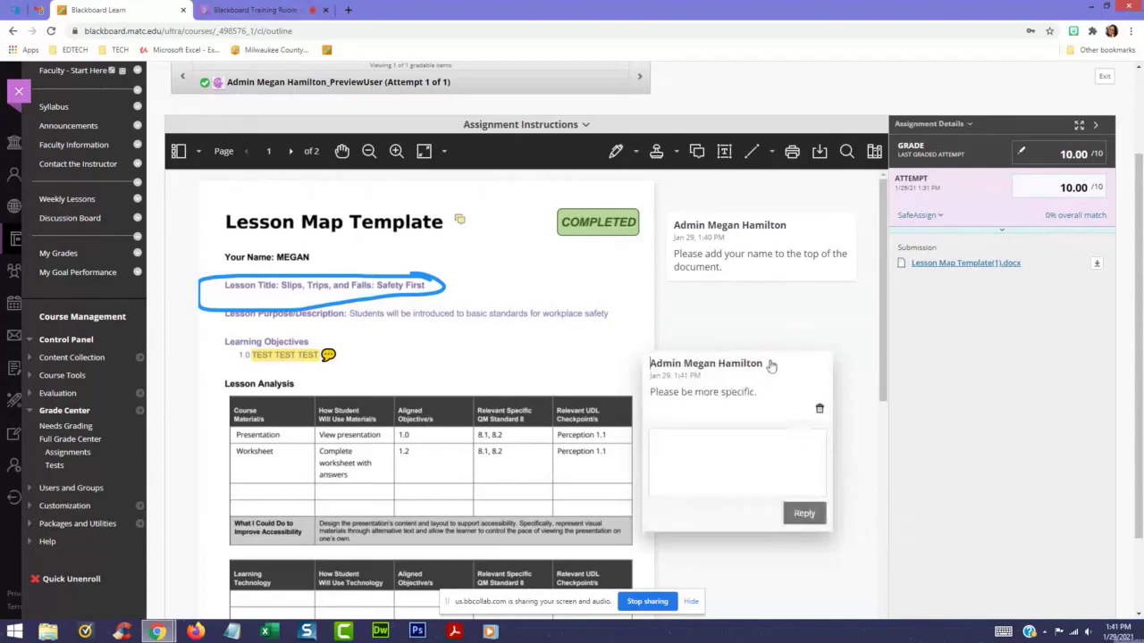
pyautogui.click(807, 331)
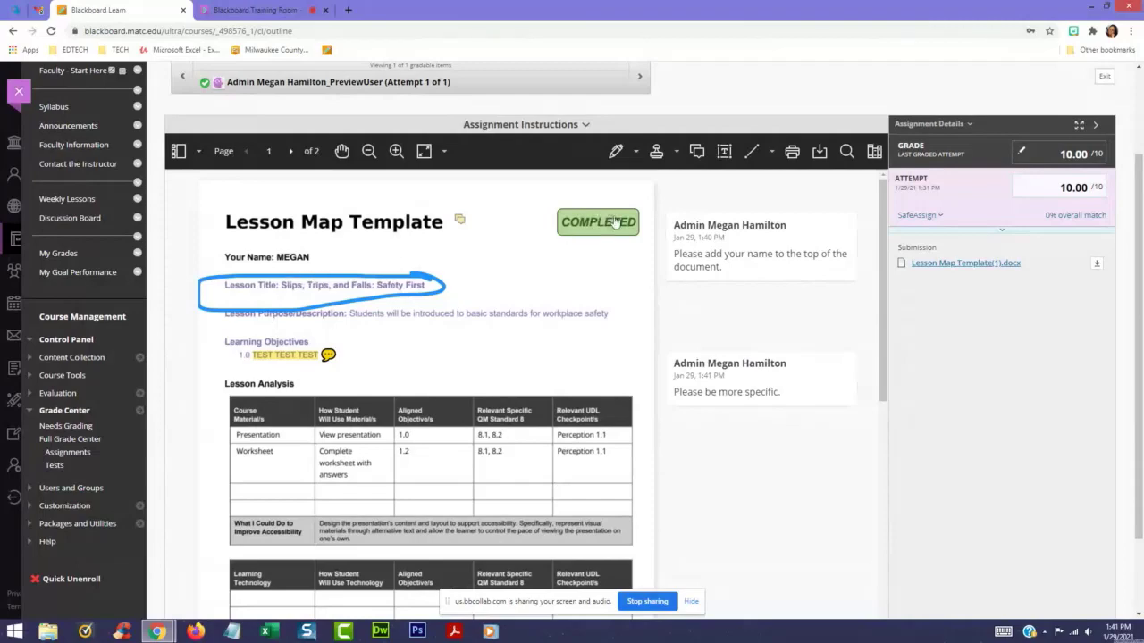
# - Expand the attempt's SafeAssign and feedback details and submit the annotated assignment
pyautogui.click(1019, 229)
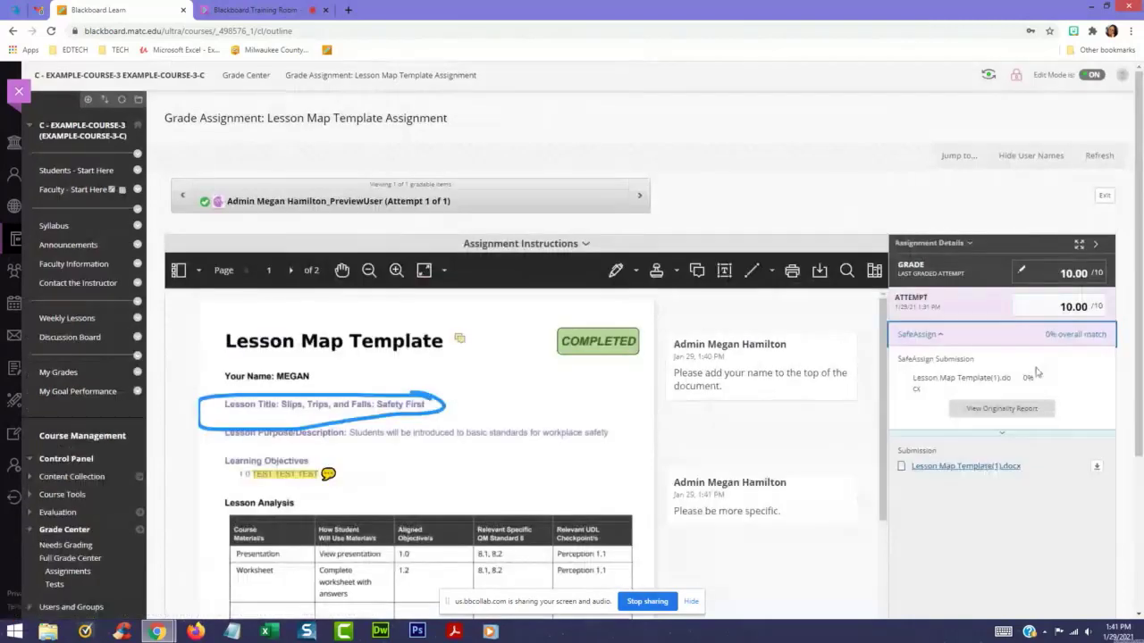
pyautogui.click(1024, 429)
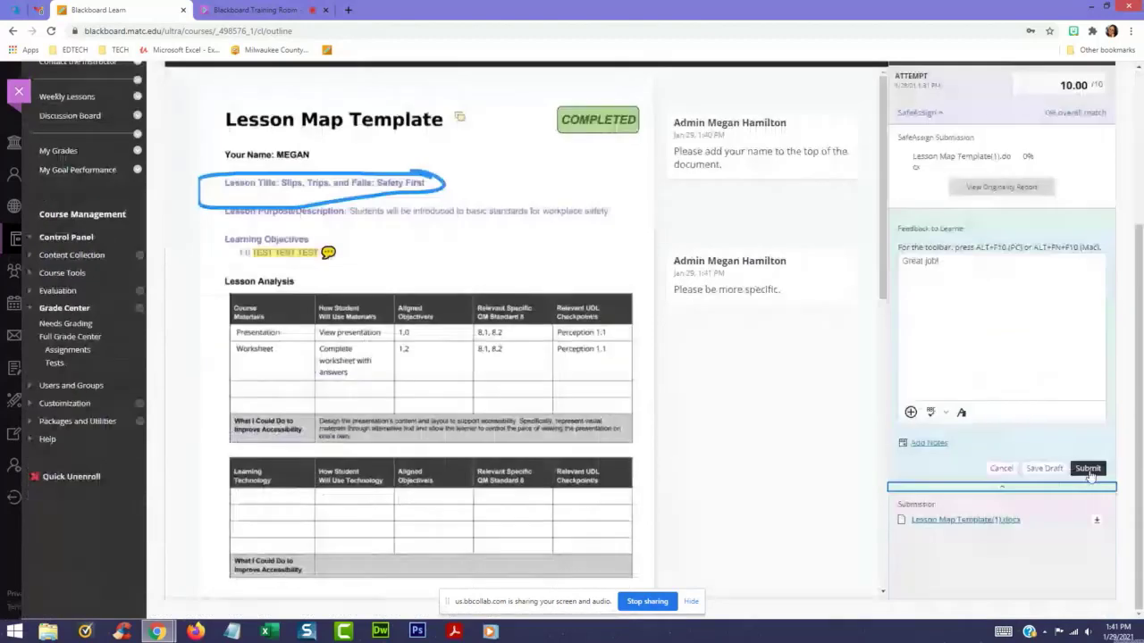
pyautogui.click(1087, 469)
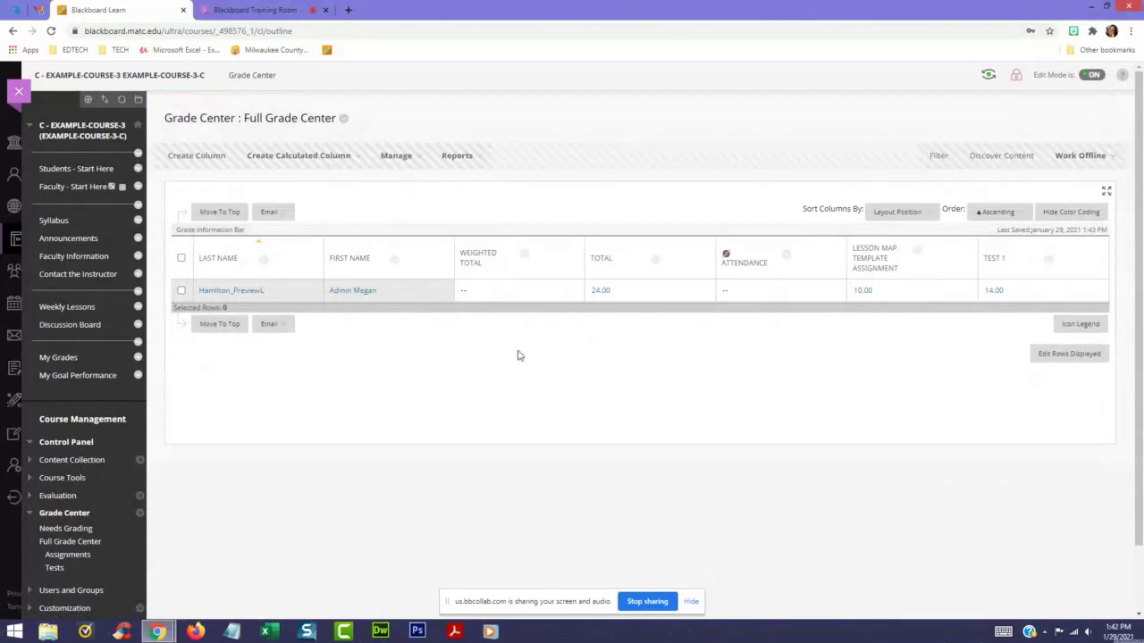
# - Enter student preview and view the instructor feedback for the Lesson Map Template Assignment in My Grades
pyautogui.click(989, 79)
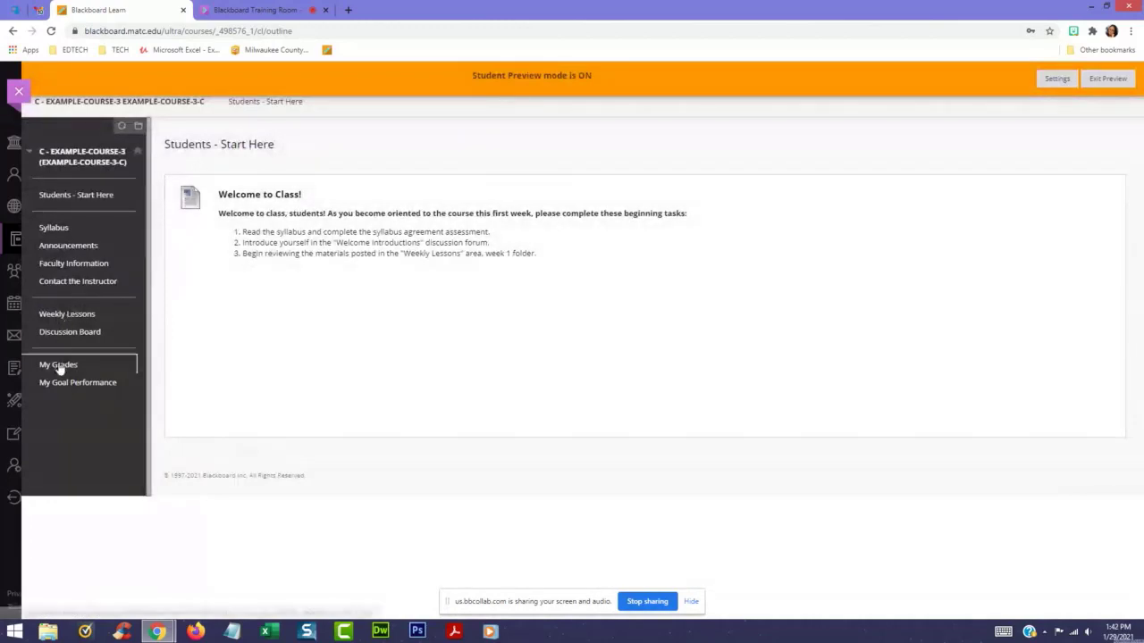
pyautogui.click(58, 366)
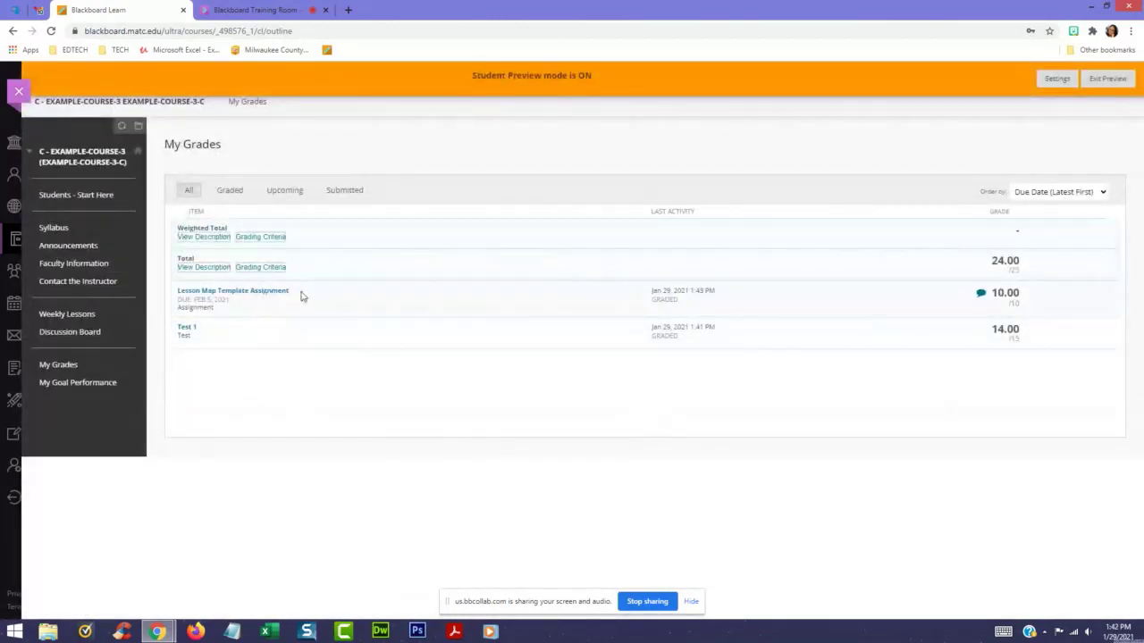
pyautogui.click(981, 295)
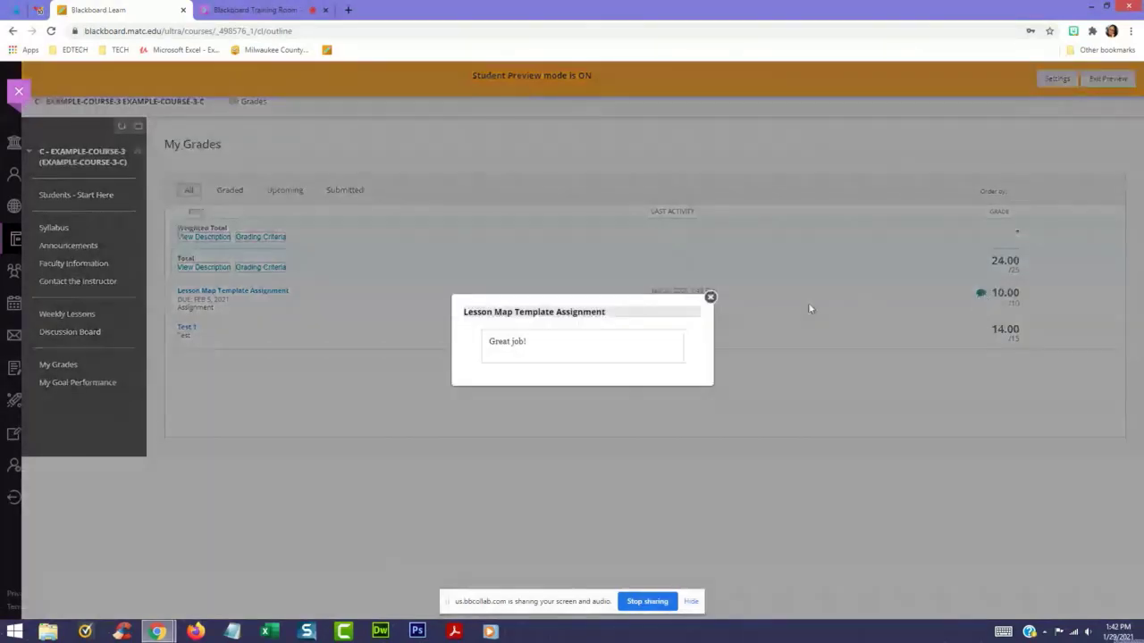
pyautogui.click(710, 299)
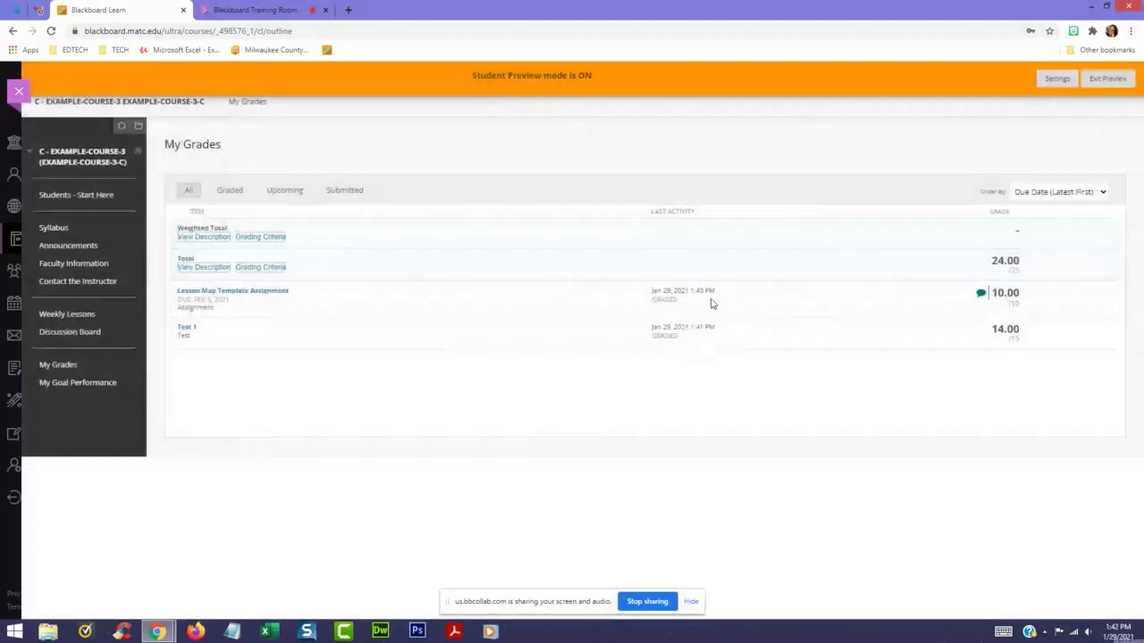
# - Open the Lesson Map Template Assignment submission from My Grades and download its annotated PDF to read the heading's note in Adobe Acrobat Reader
pyautogui.click(262, 293)
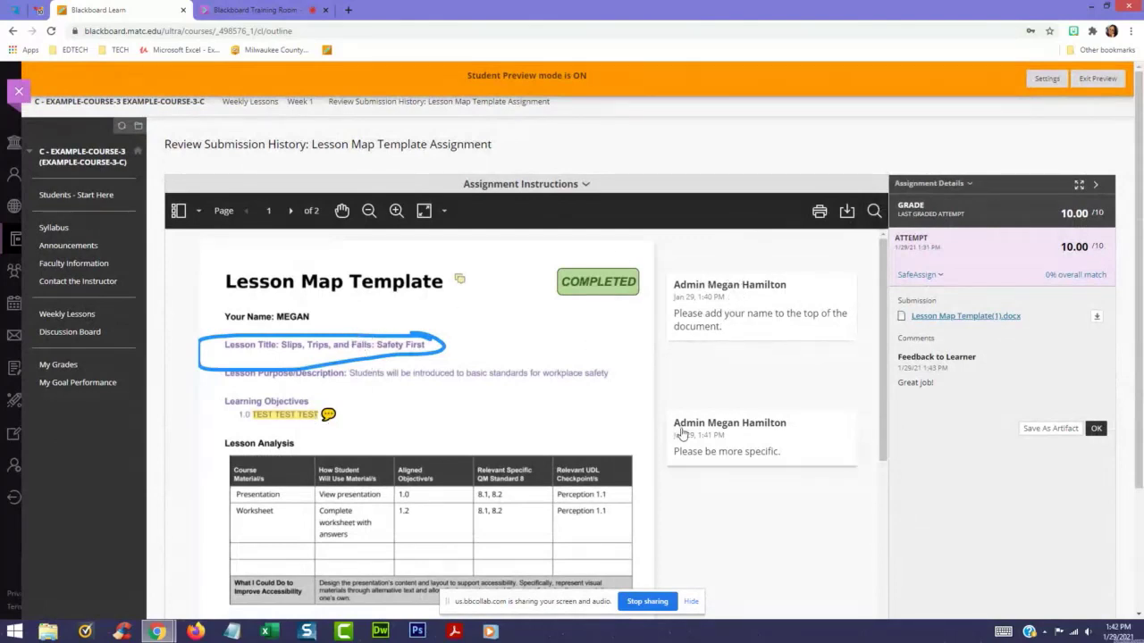
pyautogui.scroll(-1, 692, 425)
pyautogui.scroll(1, 706, 415)
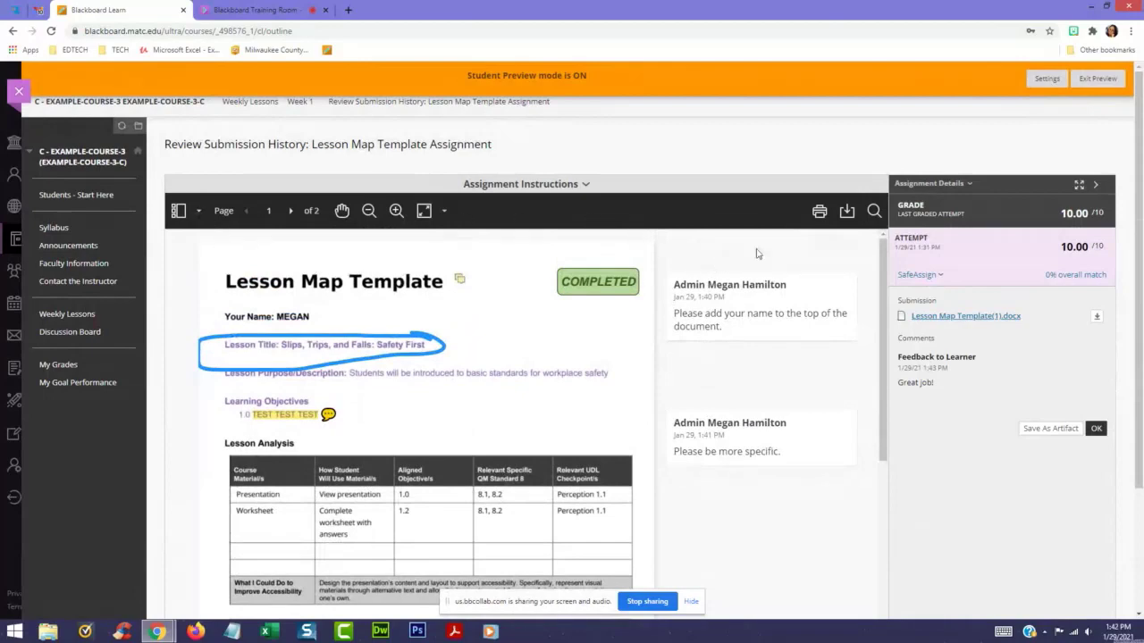
pyautogui.click(847, 212)
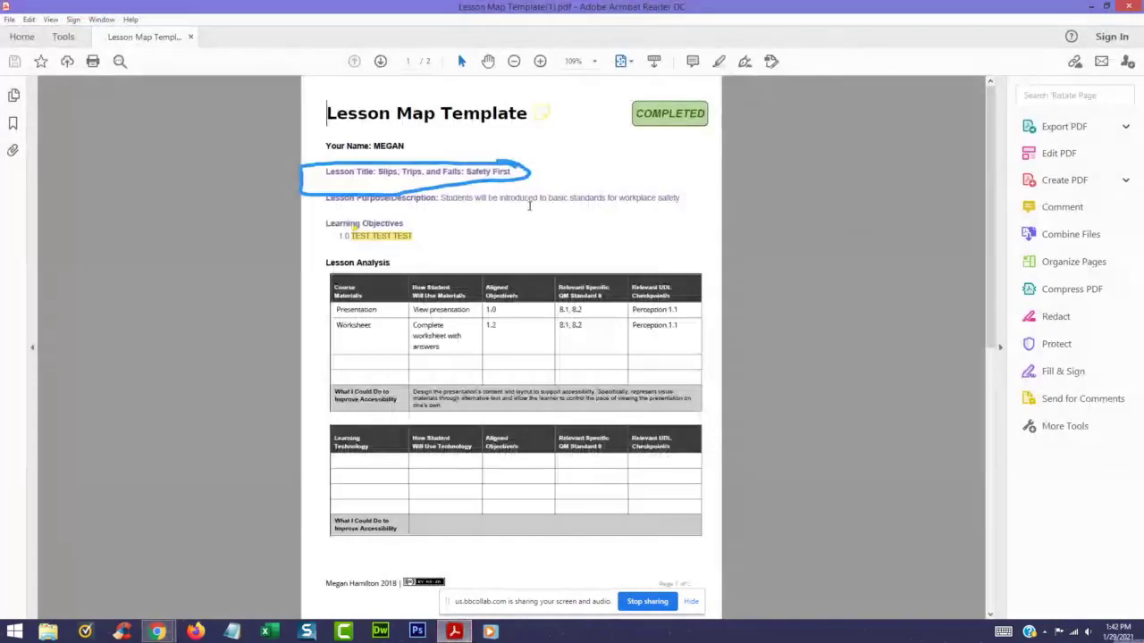
pyautogui.moveTo(541, 114)
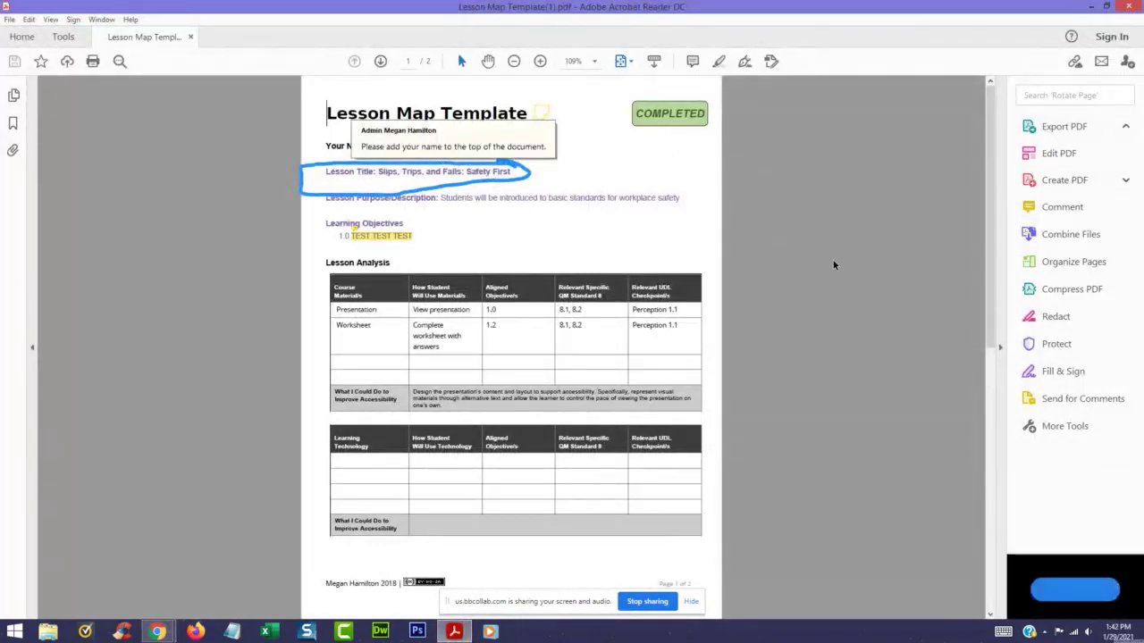
# - Close the annotated PDF, exit student preview in Blackboard, and open the Full Grade Center
pyautogui.click(1128, 6)
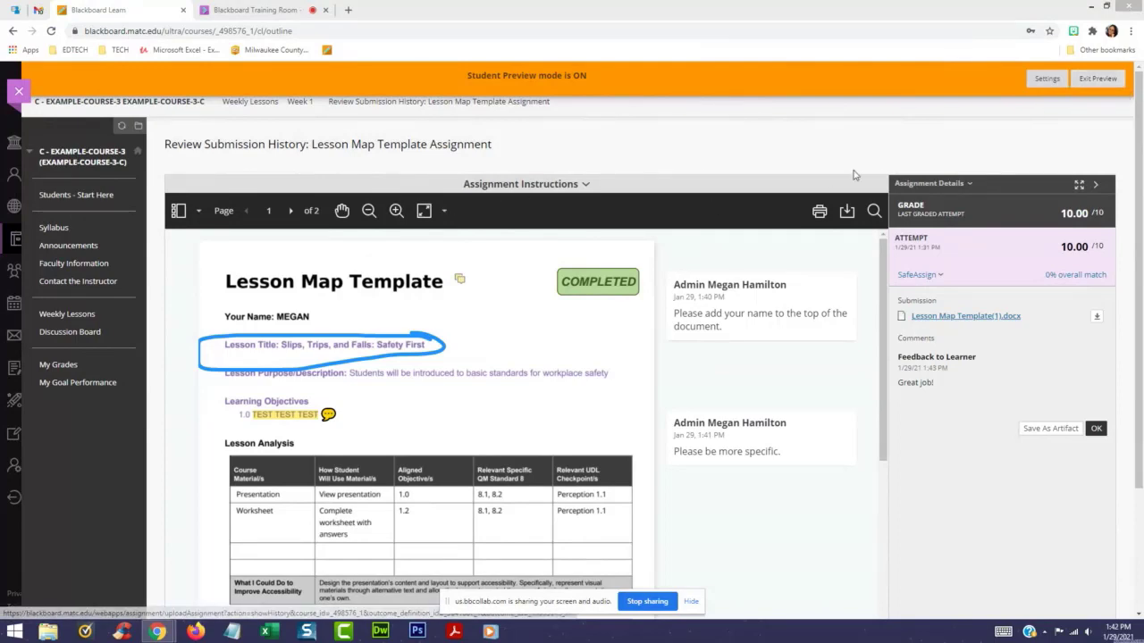
pyautogui.click(1097, 80)
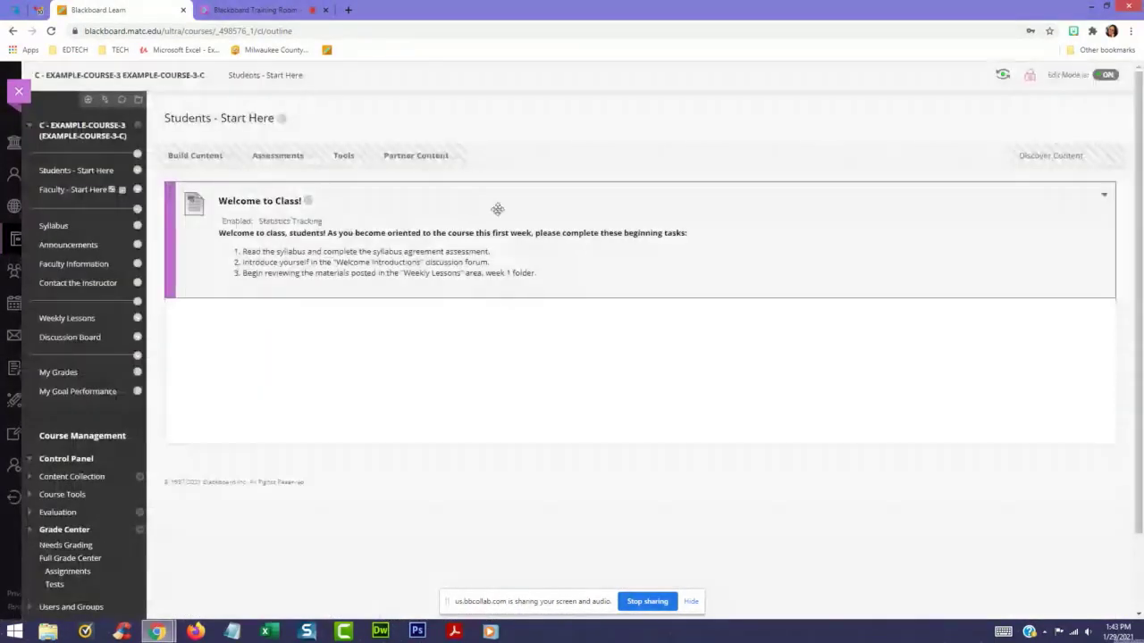
pyautogui.scroll(-1, 190, 286)
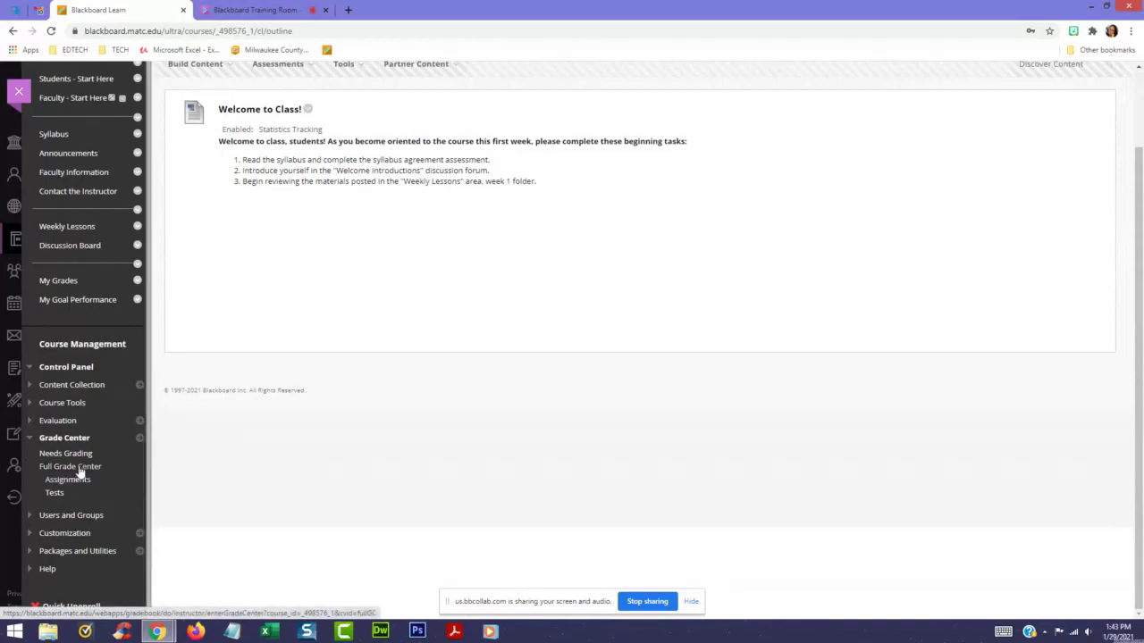
pyautogui.click(80, 467)
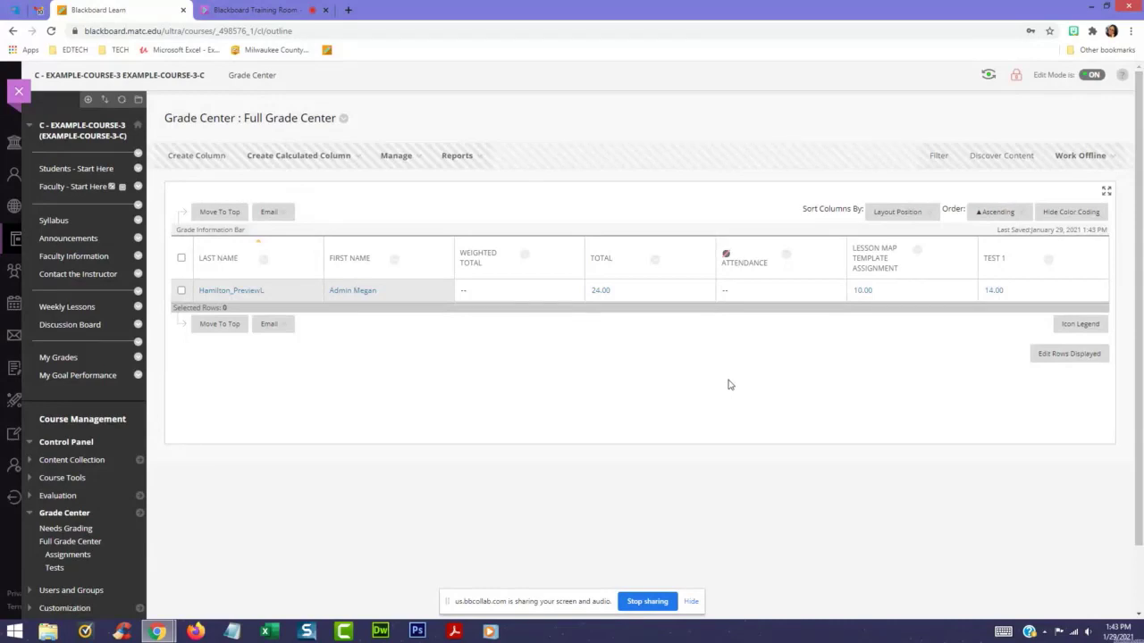
# - Review the column options for the Lesson Map Template Assignment and Test 1, including the assignment's Quick Column Information
pyautogui.click(917, 251)
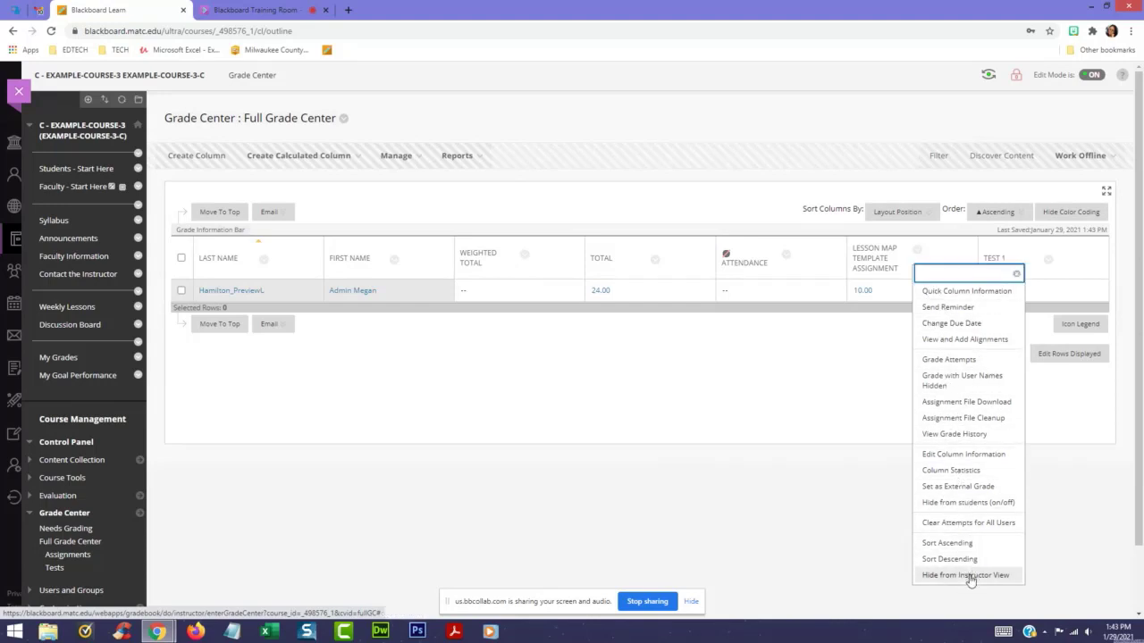
pyautogui.click(834, 385)
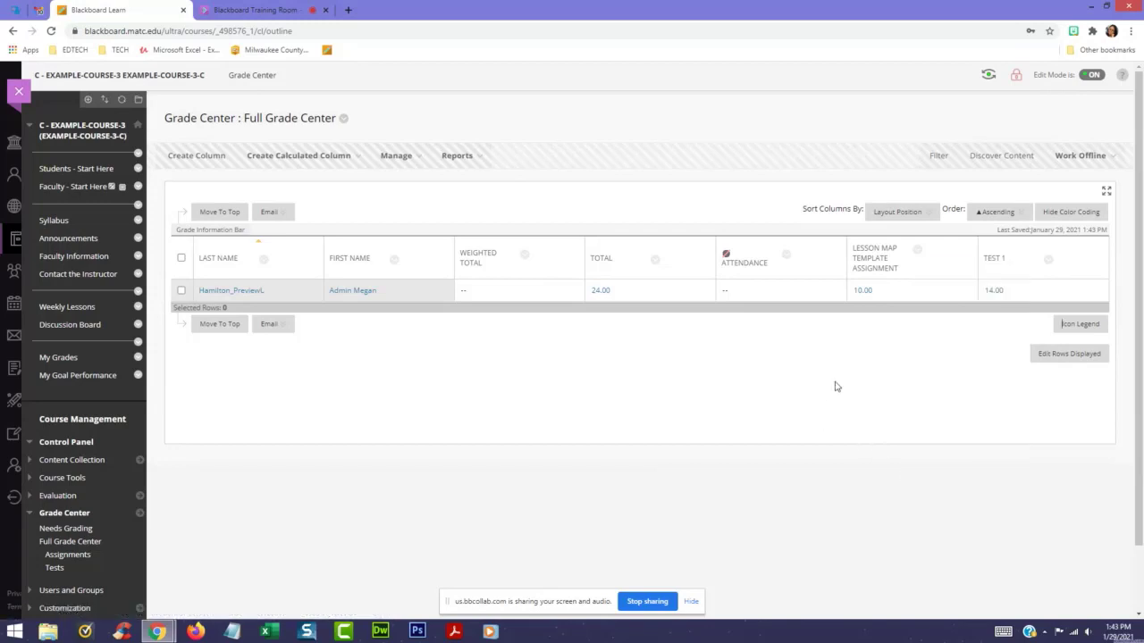
pyautogui.click(1048, 259)
pyautogui.click(891, 359)
pyautogui.click(918, 252)
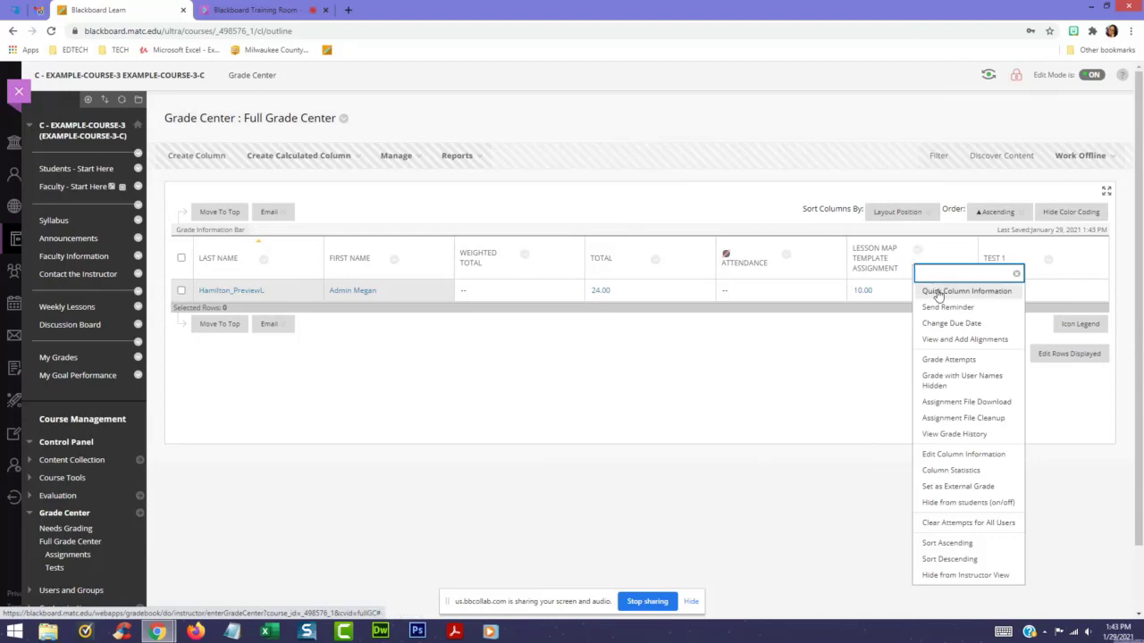
pyautogui.click(937, 293)
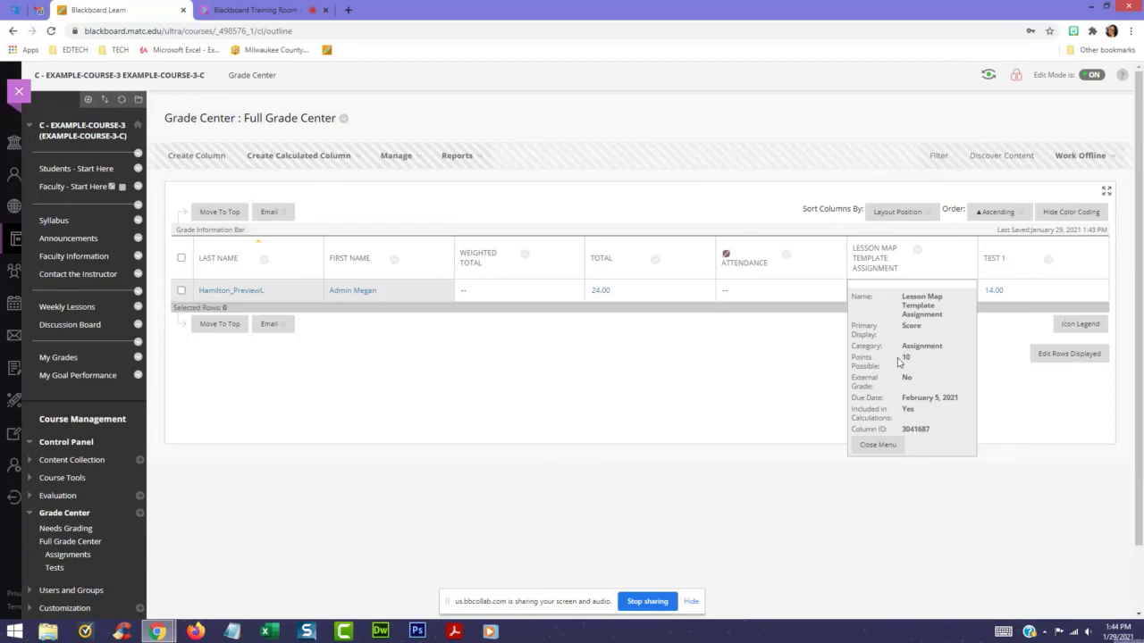
pyautogui.click(766, 404)
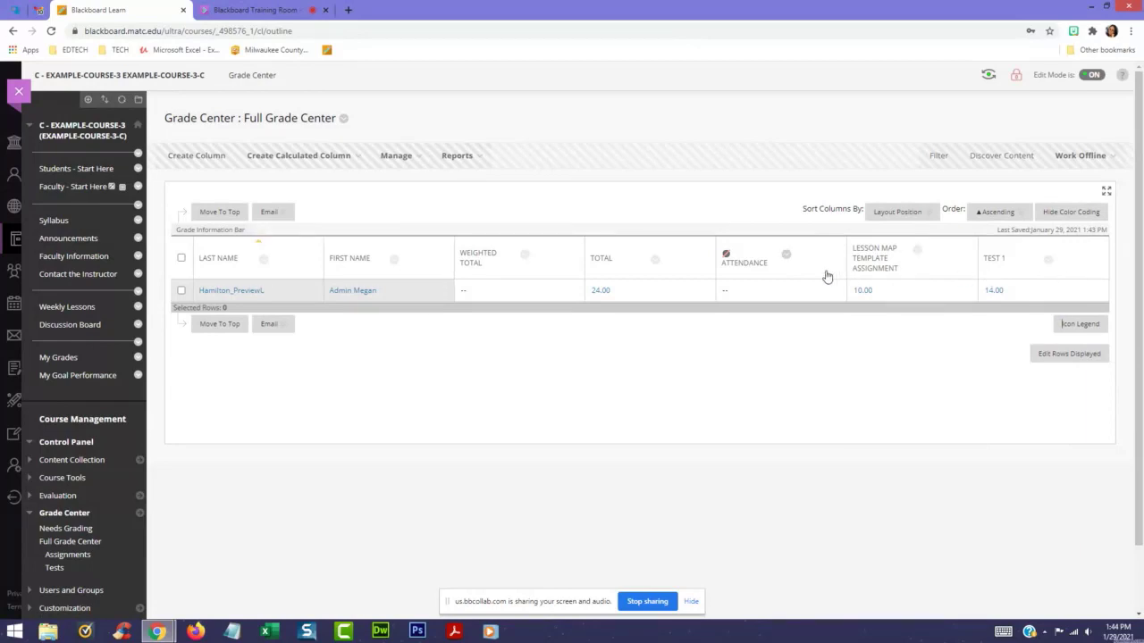
# - In Column Organization, move Attendance below Test 1 and place Test 1 above the Lesson Map Template Assignment
pyautogui.click(394, 158)
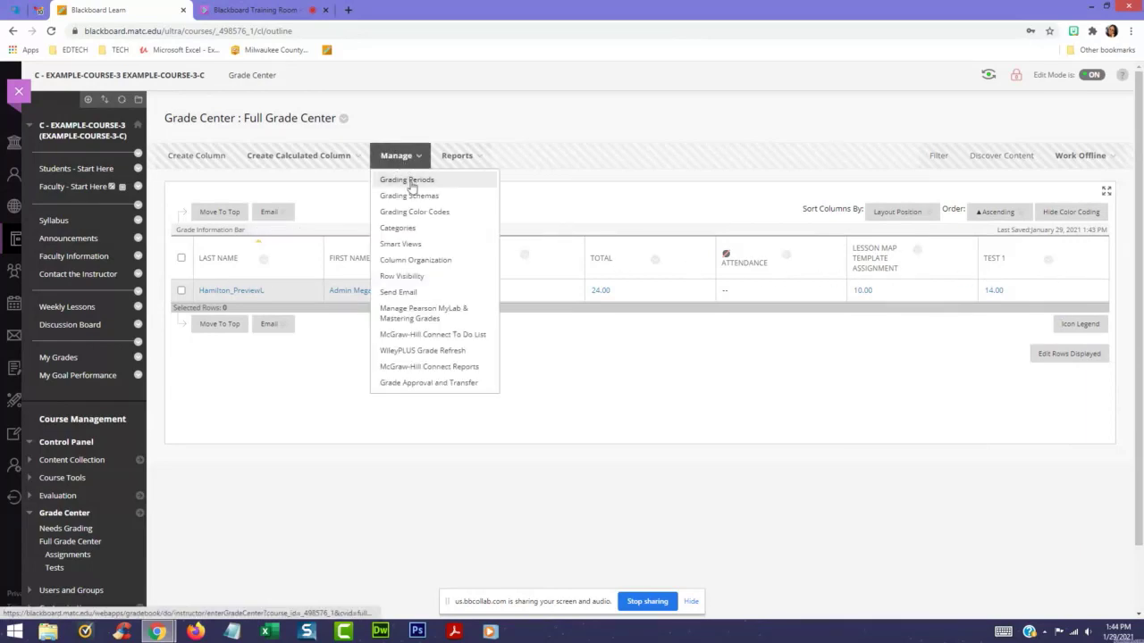
pyautogui.click(441, 269)
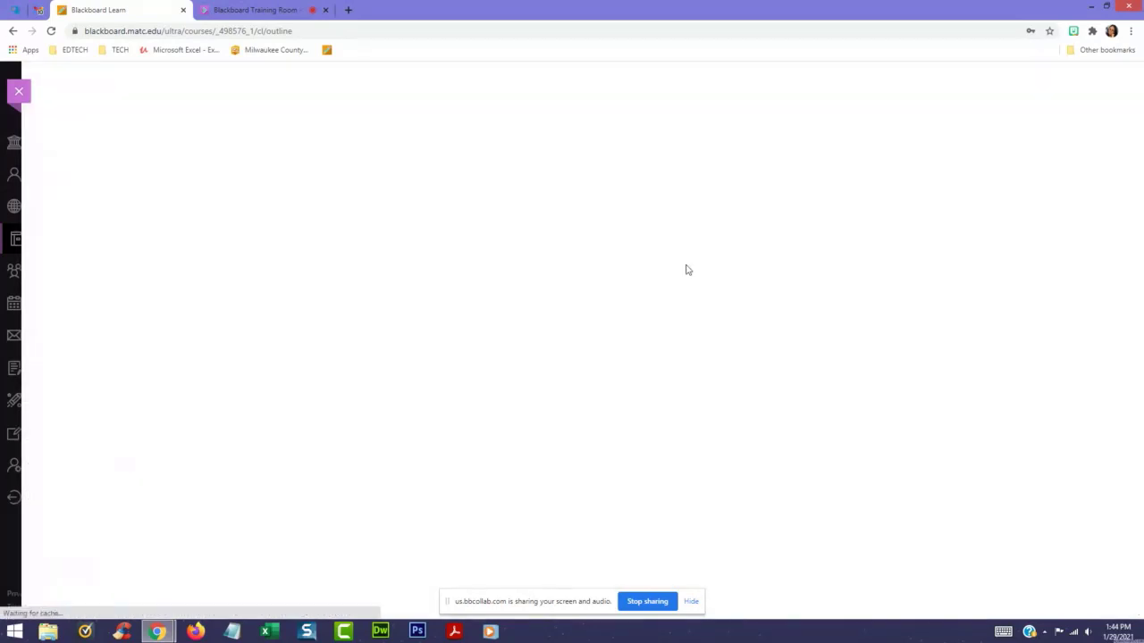
pyautogui.scroll(-1, 753, 245)
pyautogui.scroll(-1, 753, 242)
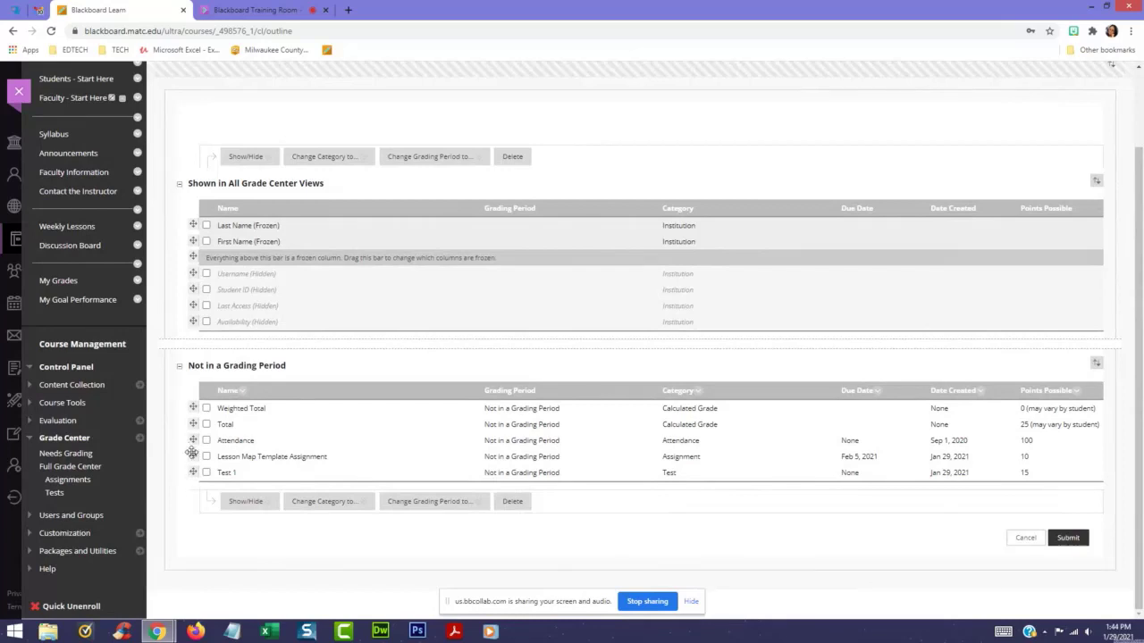
pyautogui.moveTo(194, 440); pyautogui.dragTo(193, 478)
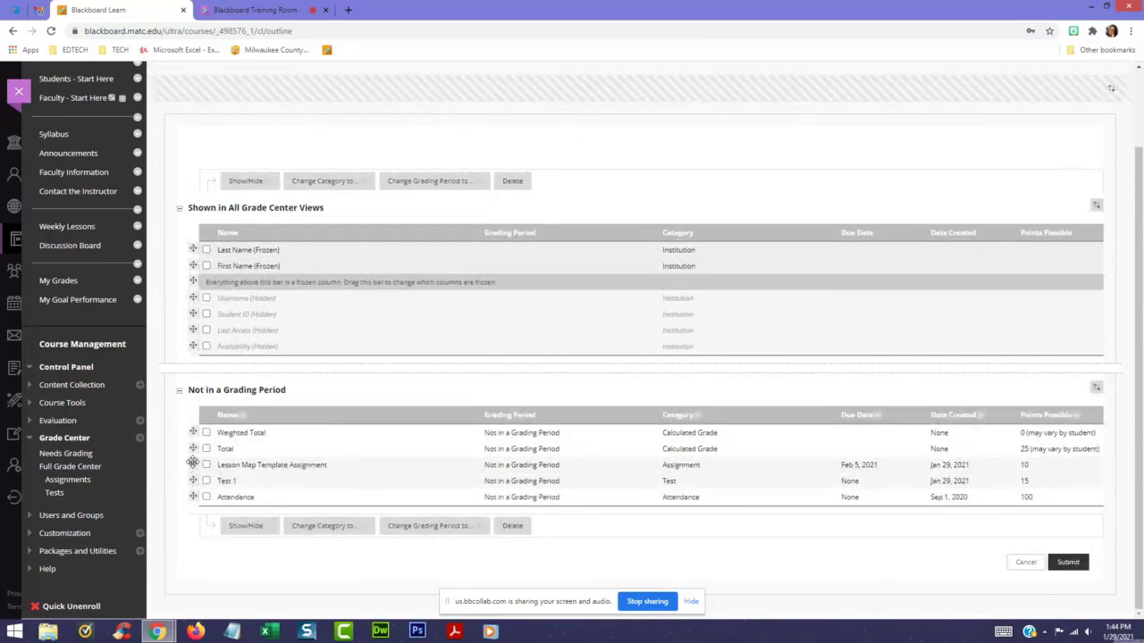
pyautogui.moveTo(195, 481)
pyautogui.mouseDown()
pyautogui.moveTo(197, 461)
pyautogui.moveTo(203, 475)
pyautogui.mouseUp()
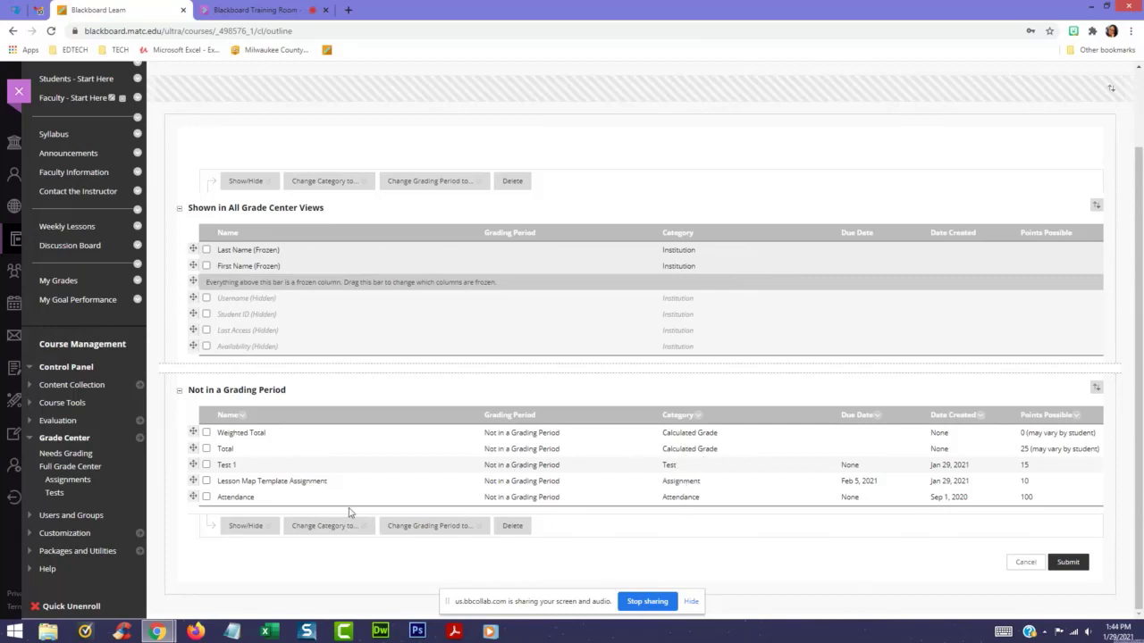
# - Change the Attendance column's category to No Category and submit the column organization
pyautogui.click(206, 497)
pyautogui.click(350, 527)
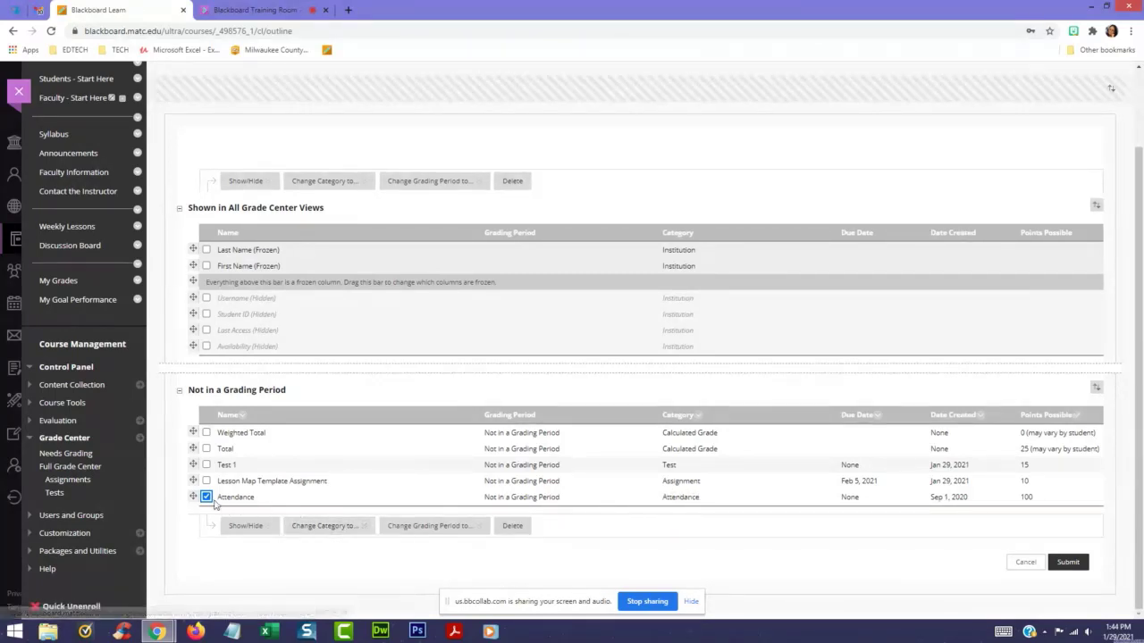
pyautogui.click(326, 526)
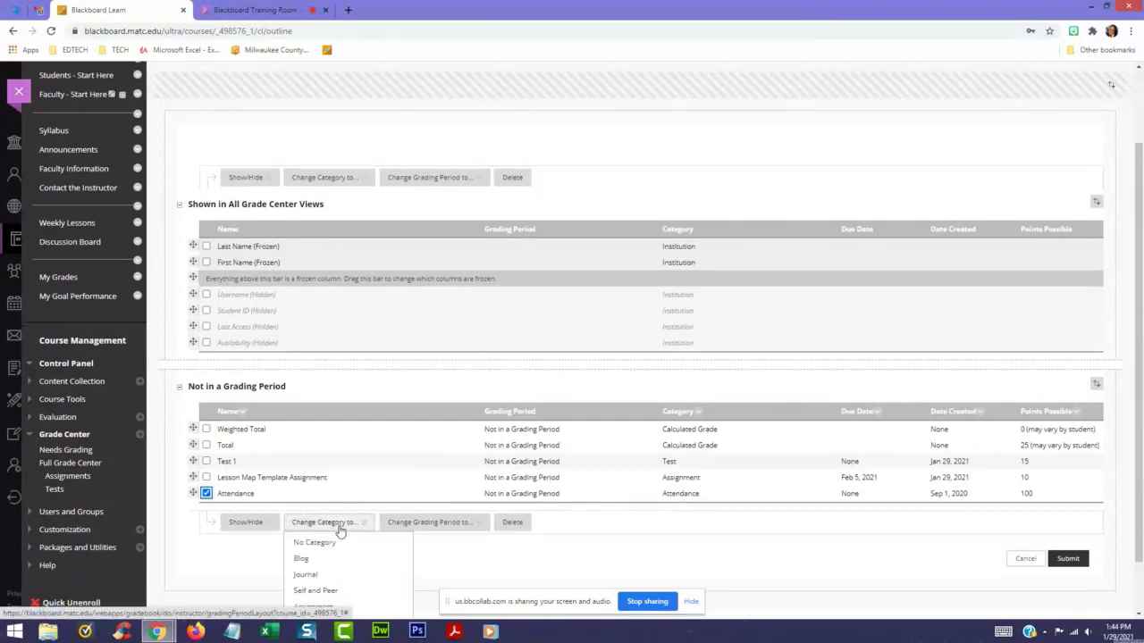
pyautogui.scroll(-1, 336, 519)
pyautogui.click(333, 488)
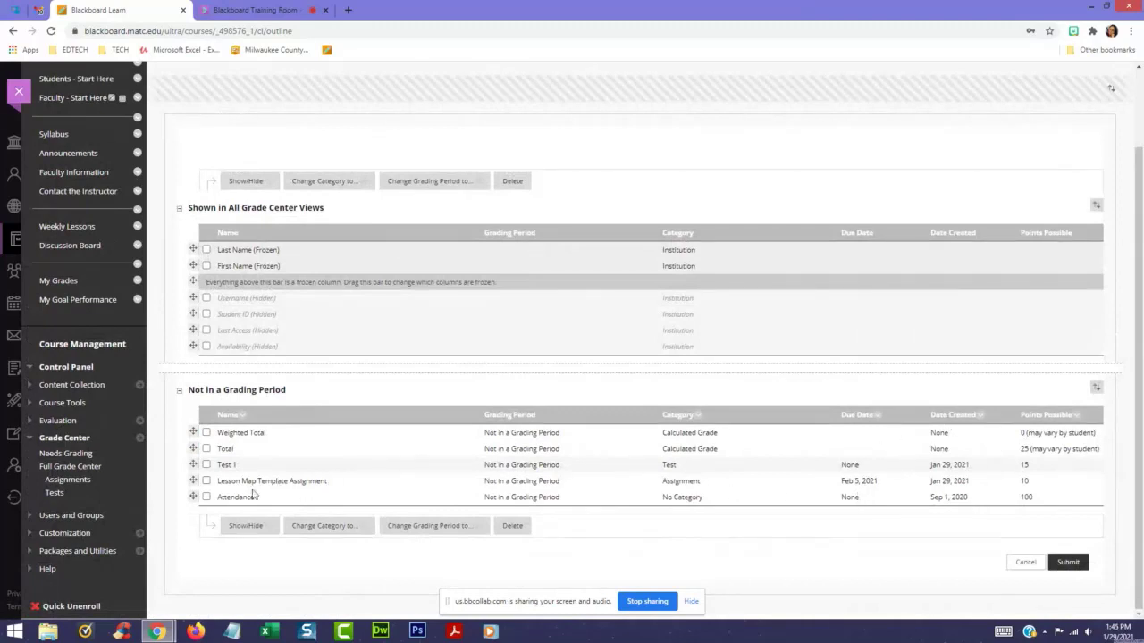
pyautogui.click(206, 498)
pyautogui.click(205, 498)
pyautogui.click(1068, 565)
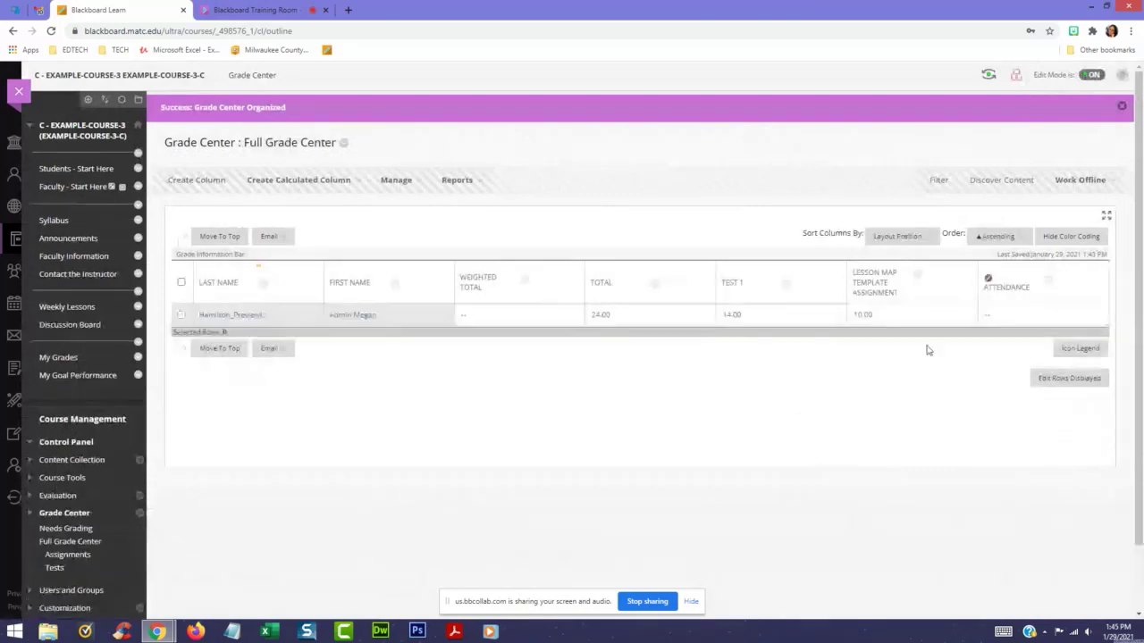
# - Check the meaning of the Attendance column's visibility symbol against the Icon Legend and review the column's options
pyautogui.click(1046, 282)
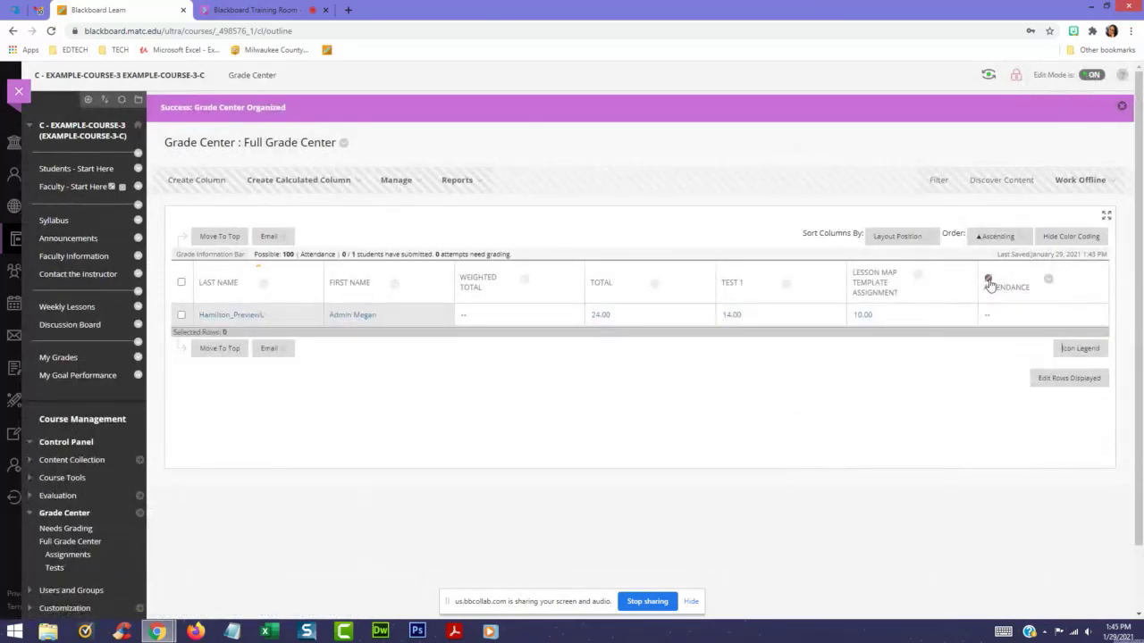
pyautogui.moveTo(989, 284)
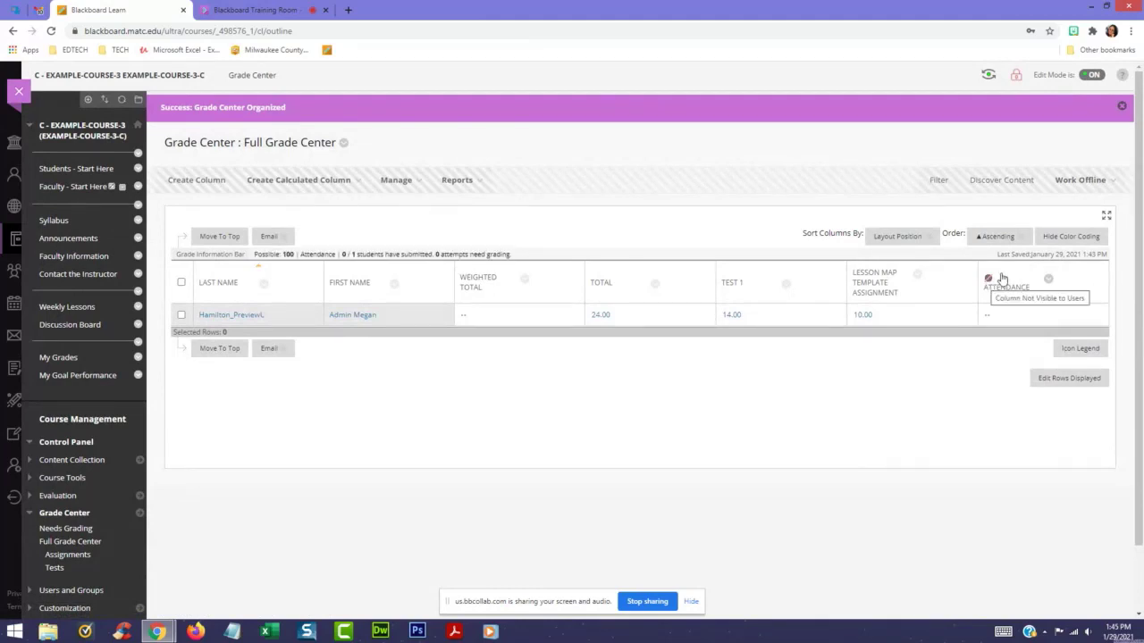
pyautogui.click(1073, 348)
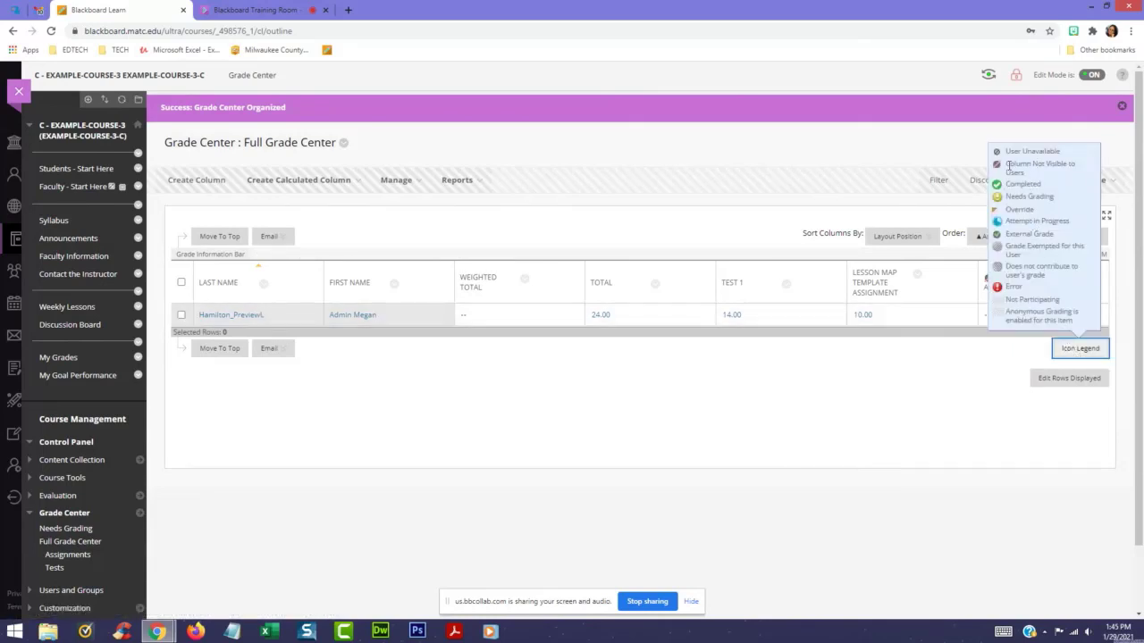
pyautogui.click(983, 362)
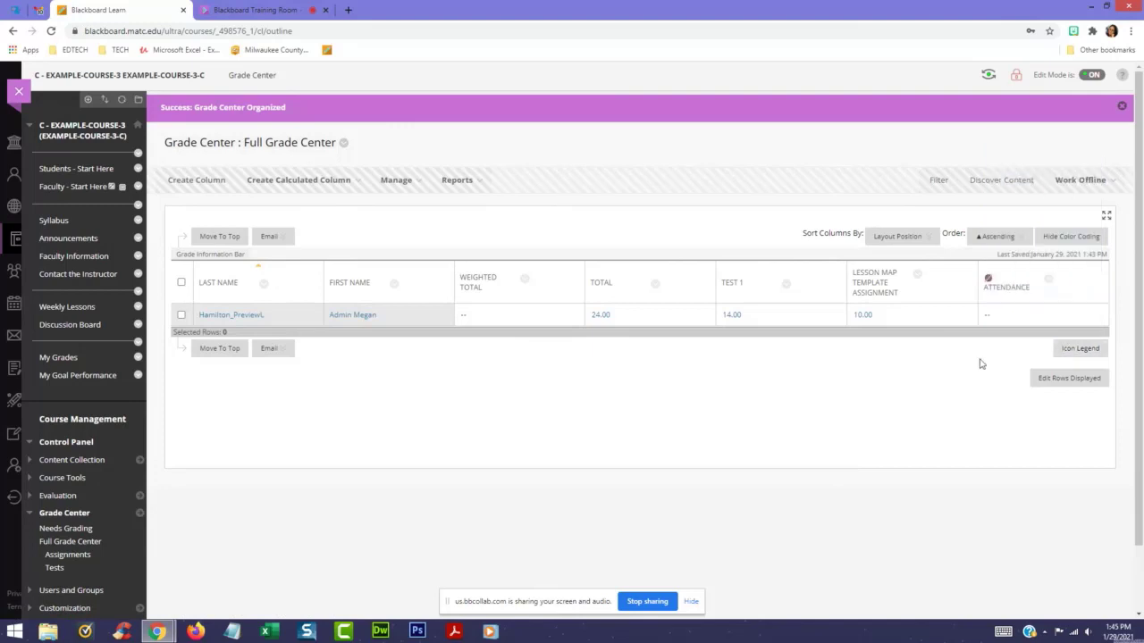
pyautogui.click(1049, 281)
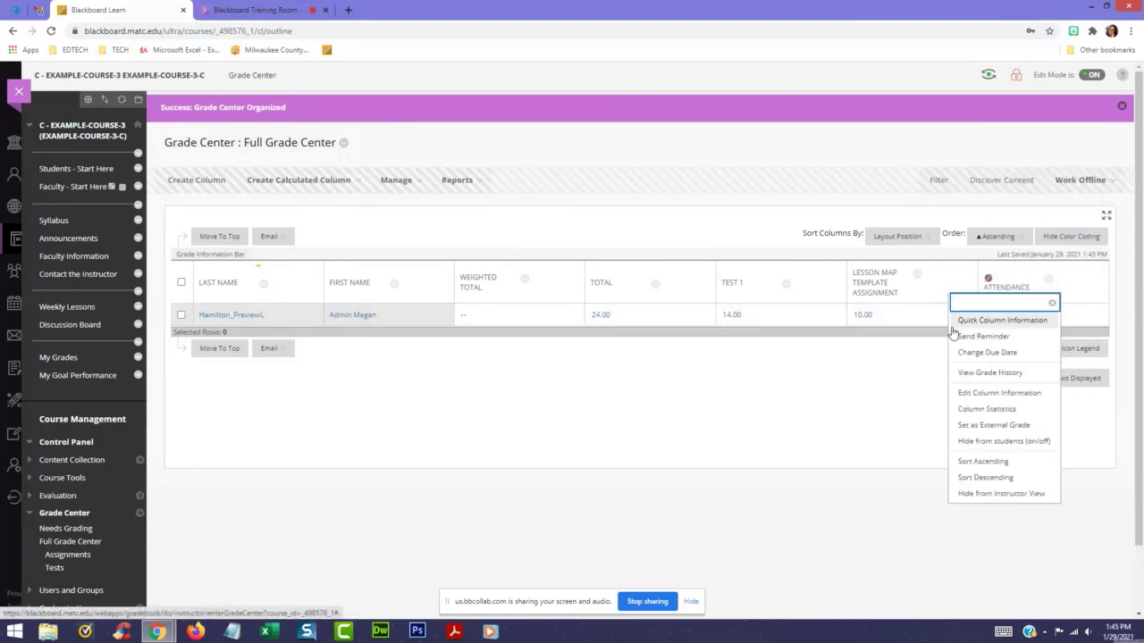
pyautogui.click(890, 375)
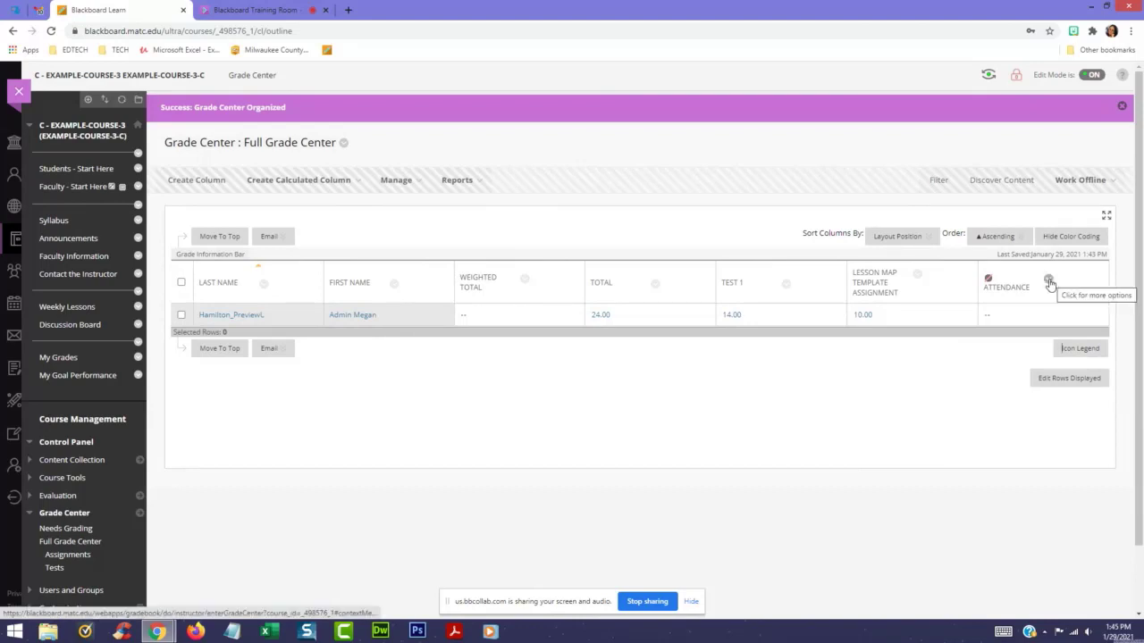
# - Edit the Attendance column with Grade Center calculations, showing to students and showing statistics all set to No, and submit it
pyautogui.click(1049, 281)
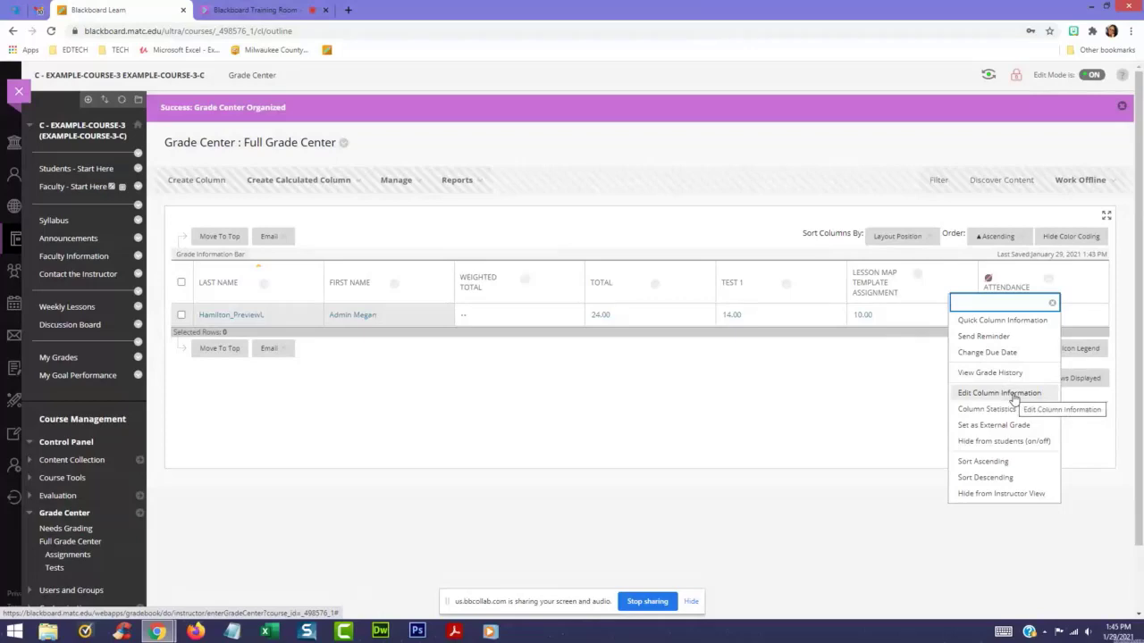
pyautogui.click(992, 395)
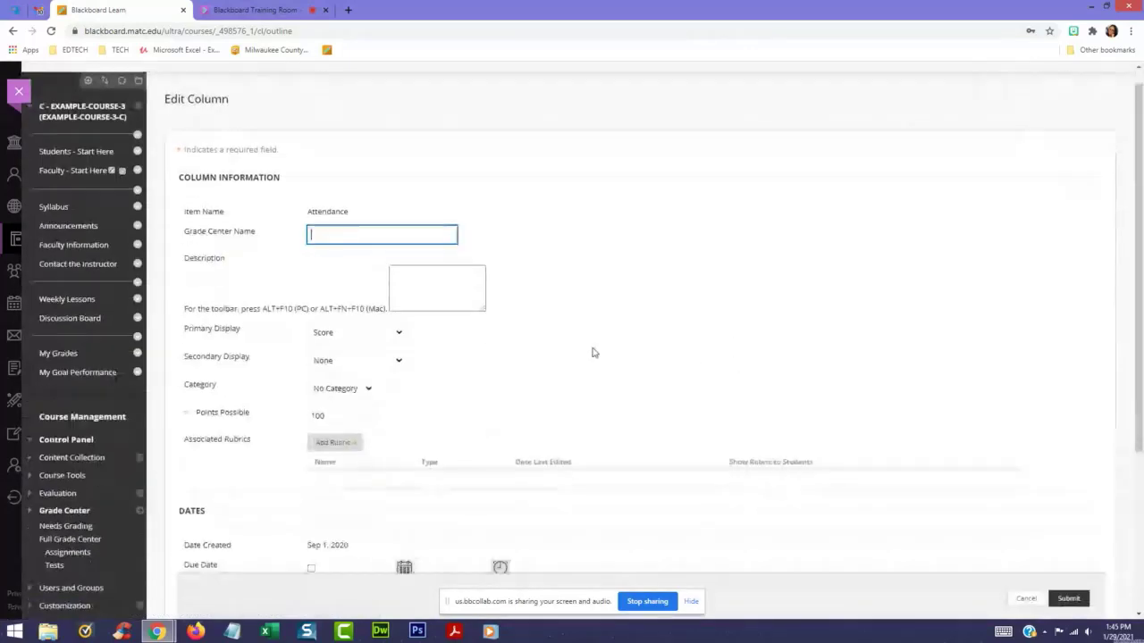
pyautogui.scroll(-3, 593, 352)
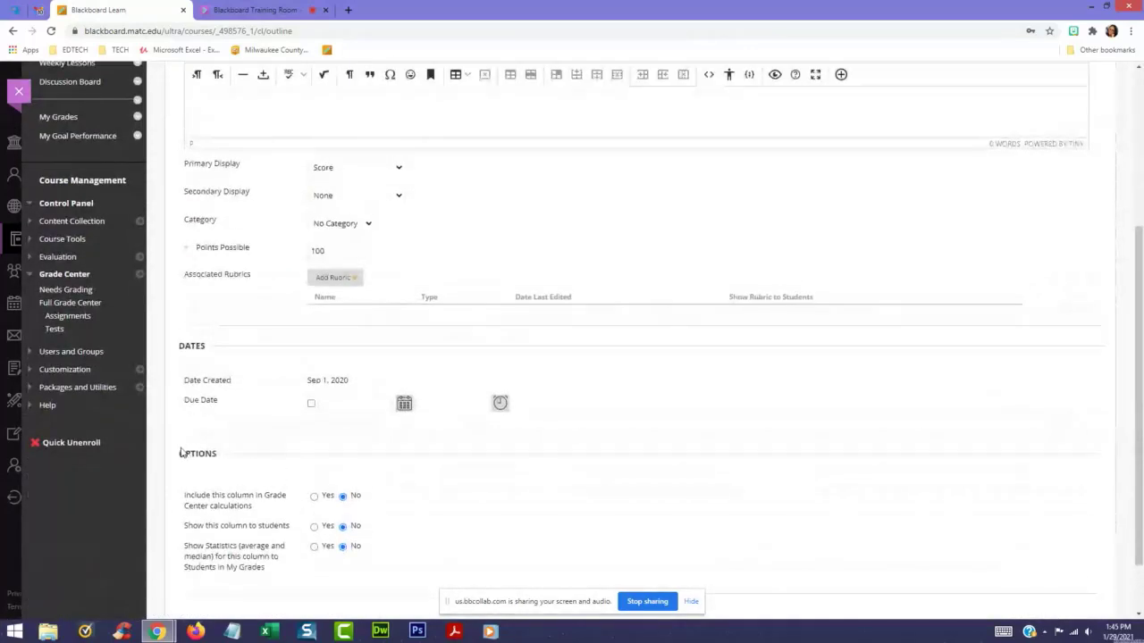
pyautogui.scroll(-1, 348, 446)
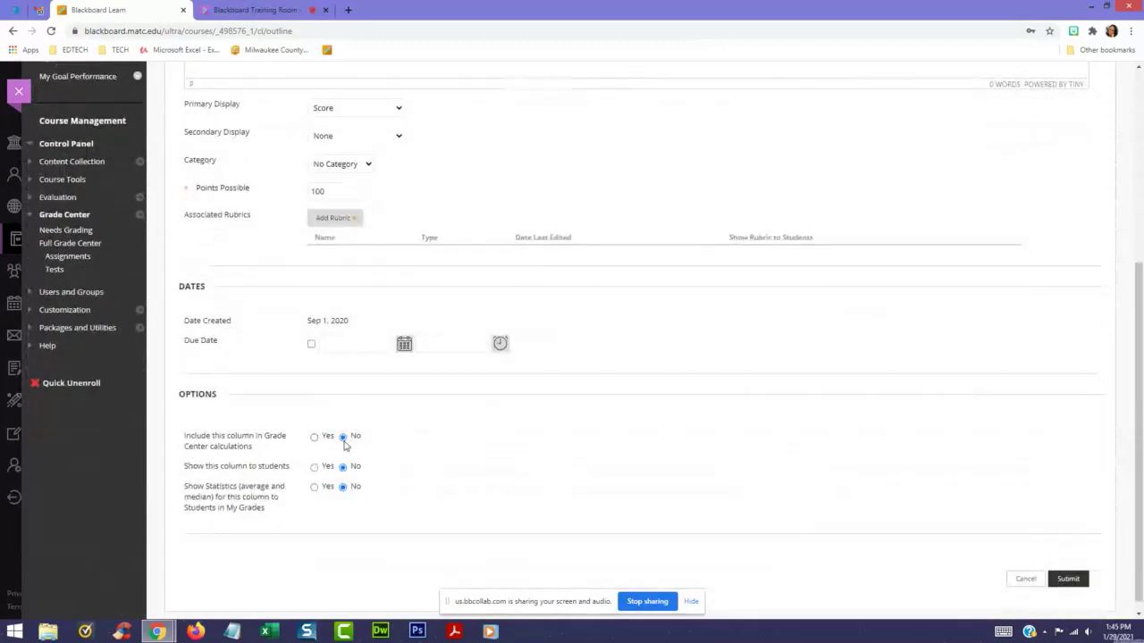
pyautogui.click(343, 438)
pyautogui.click(343, 468)
pyautogui.click(343, 488)
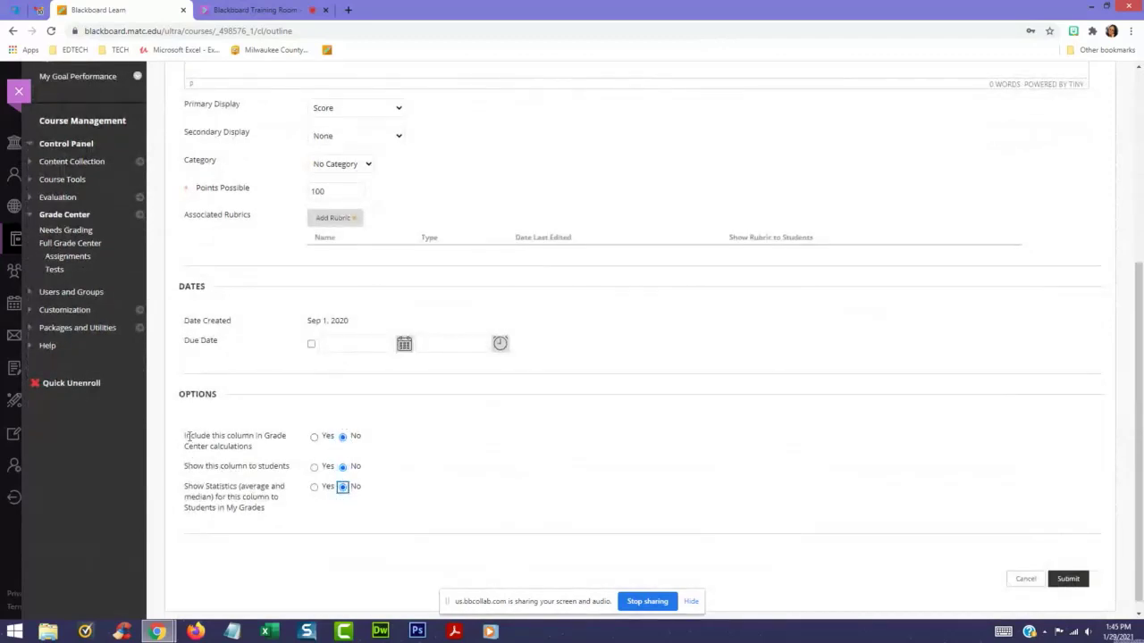
pyautogui.moveTo(188, 436); pyautogui.dragTo(277, 449)
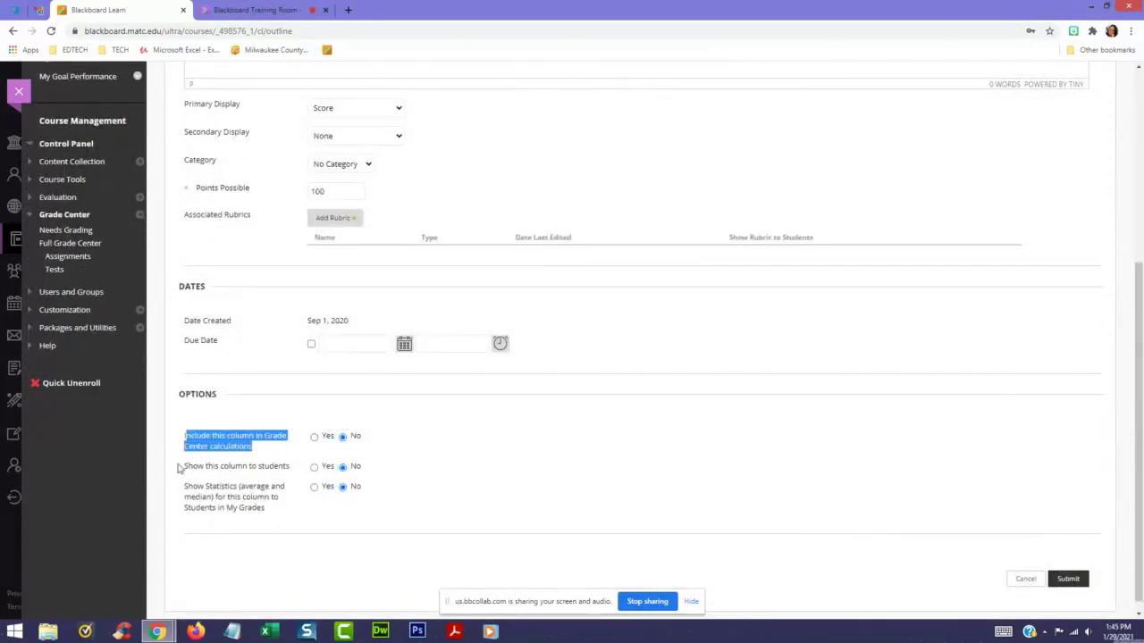
pyautogui.moveTo(183, 466); pyautogui.dragTo(290, 467)
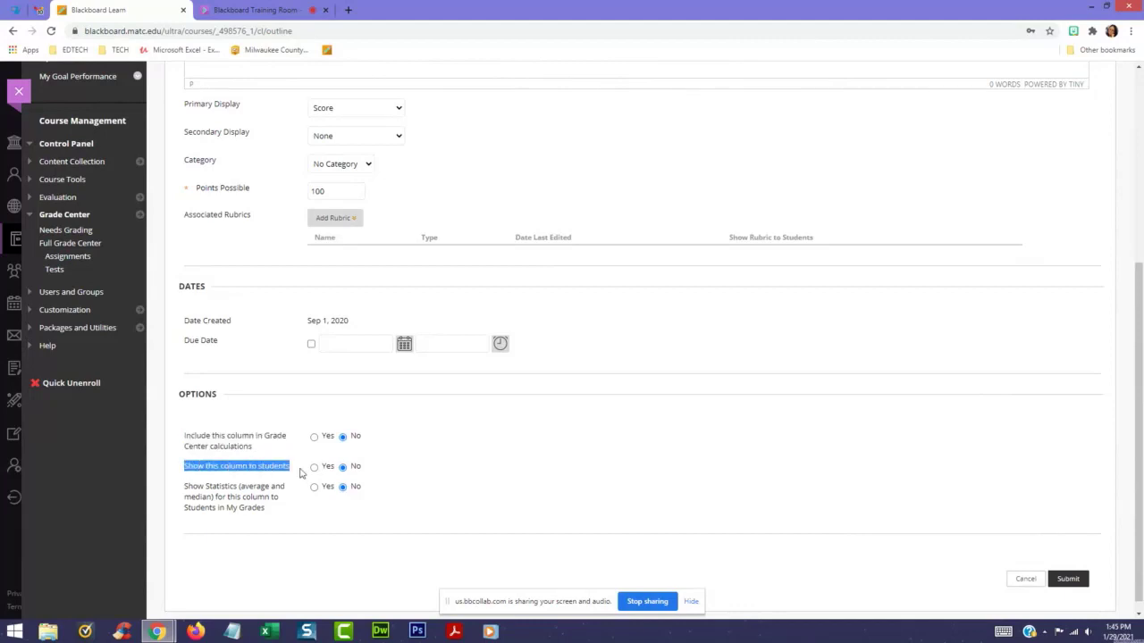
pyautogui.moveTo(185, 486); pyautogui.dragTo(239, 490)
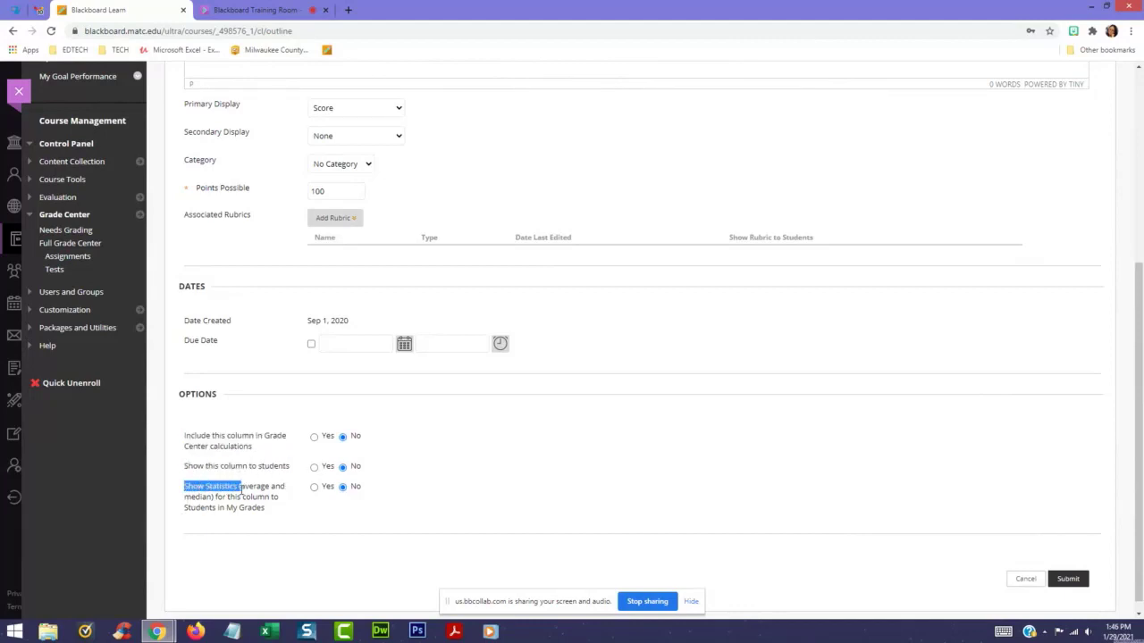
pyautogui.click(1068, 580)
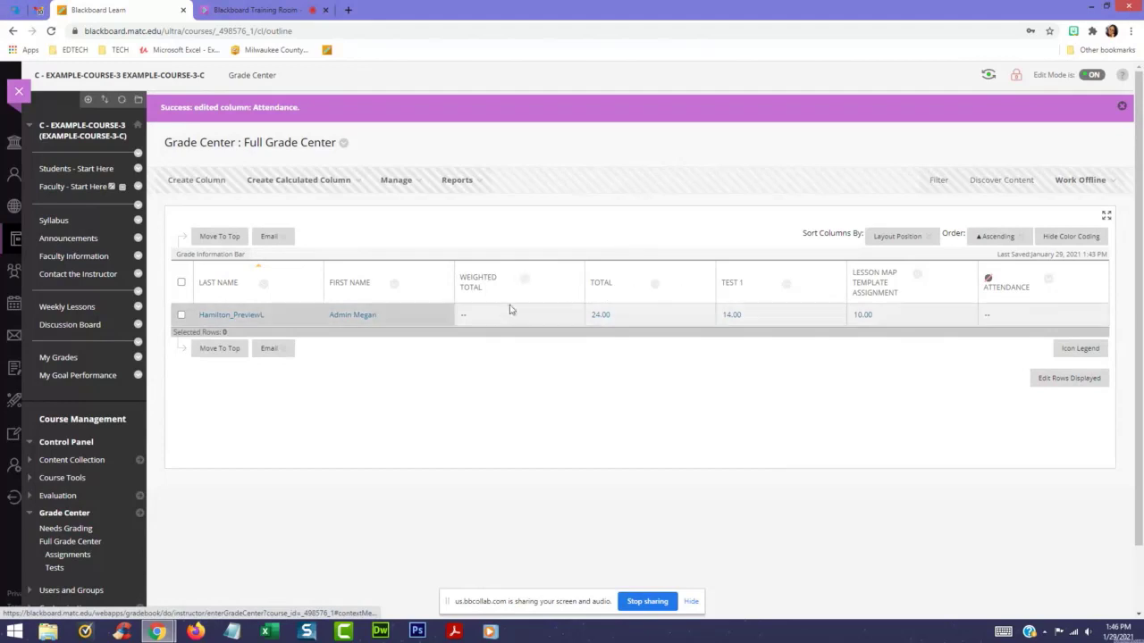
# - Hide the Attendance column from the instructor view of the Full Grade Center
pyautogui.click(1050, 281)
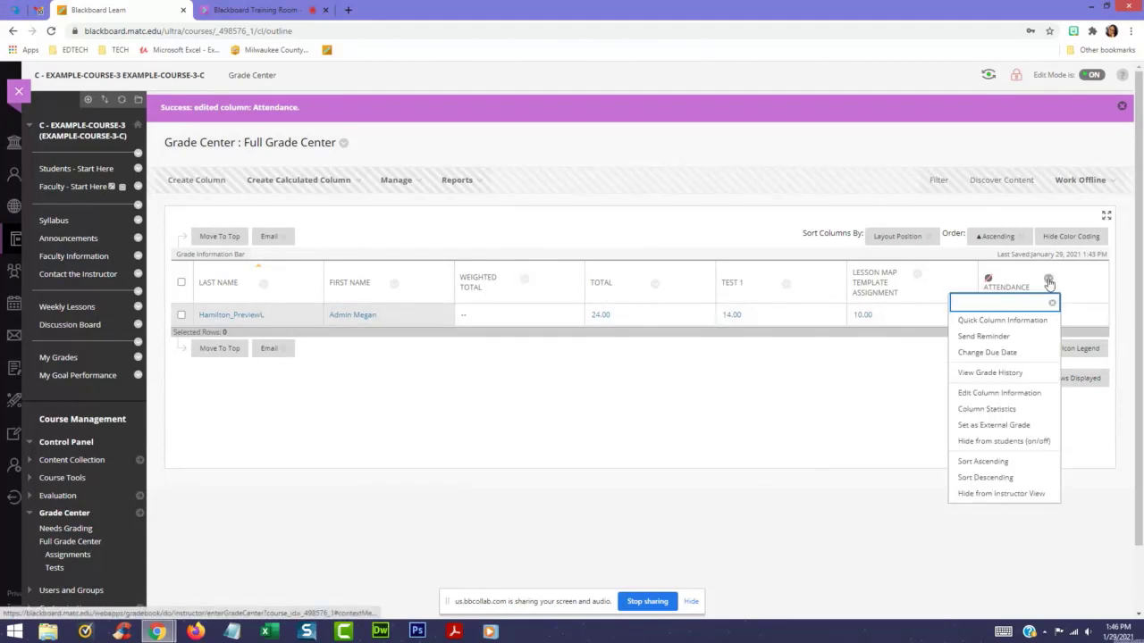
pyautogui.click(992, 497)
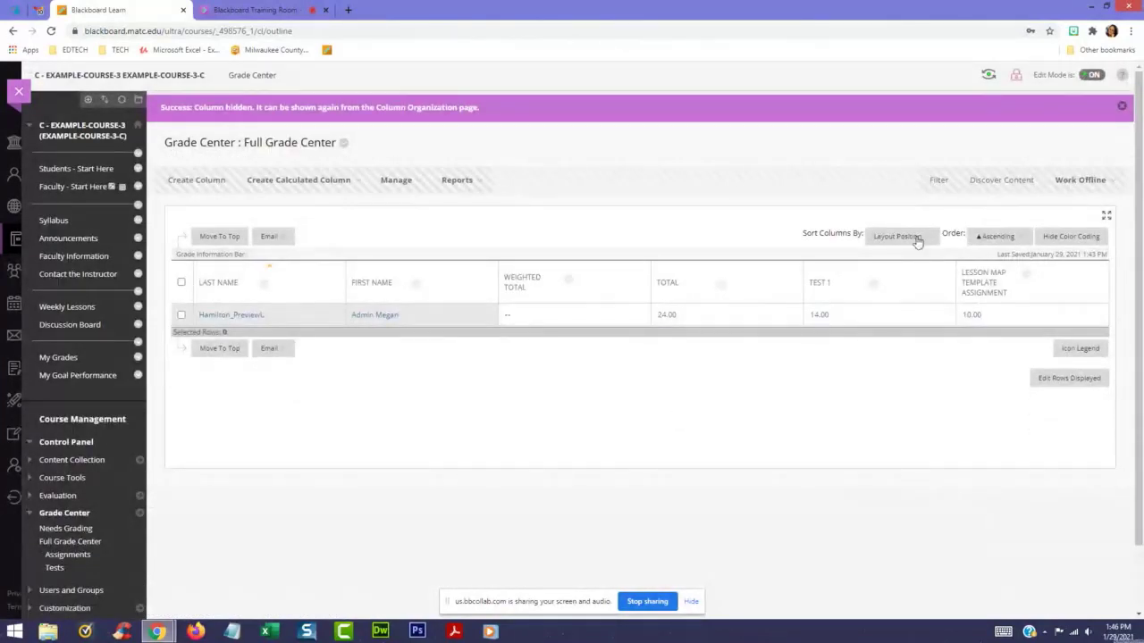
# - Review how the hidden Attendance column is listed in Column Organization and return to the Full Grade Center
pyautogui.click(1123, 105)
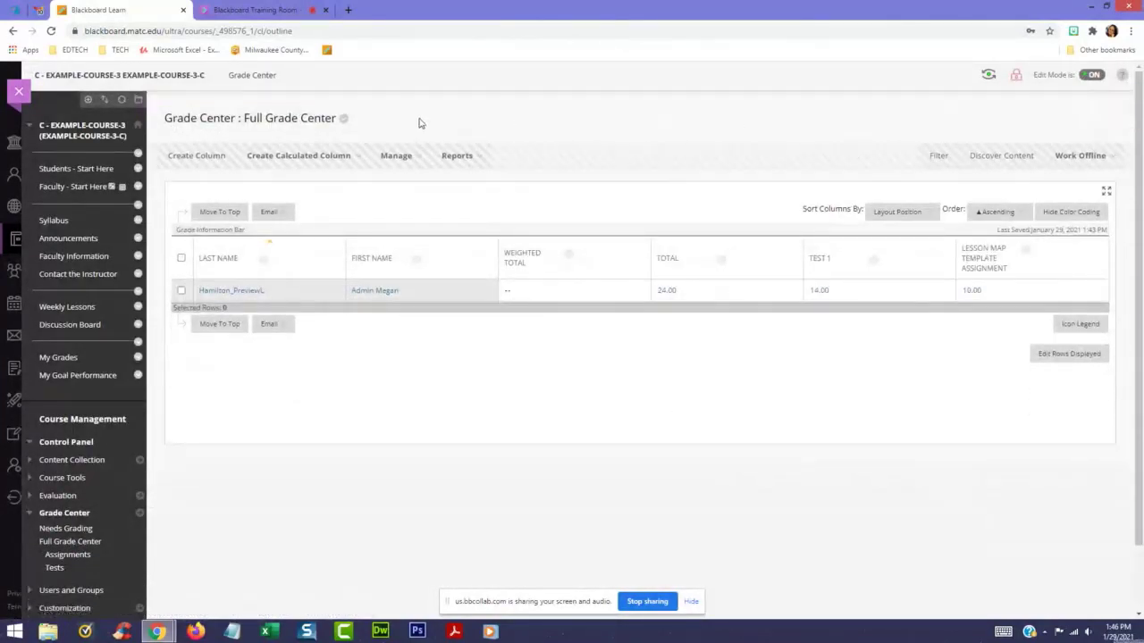
pyautogui.click(396, 156)
pyautogui.click(399, 157)
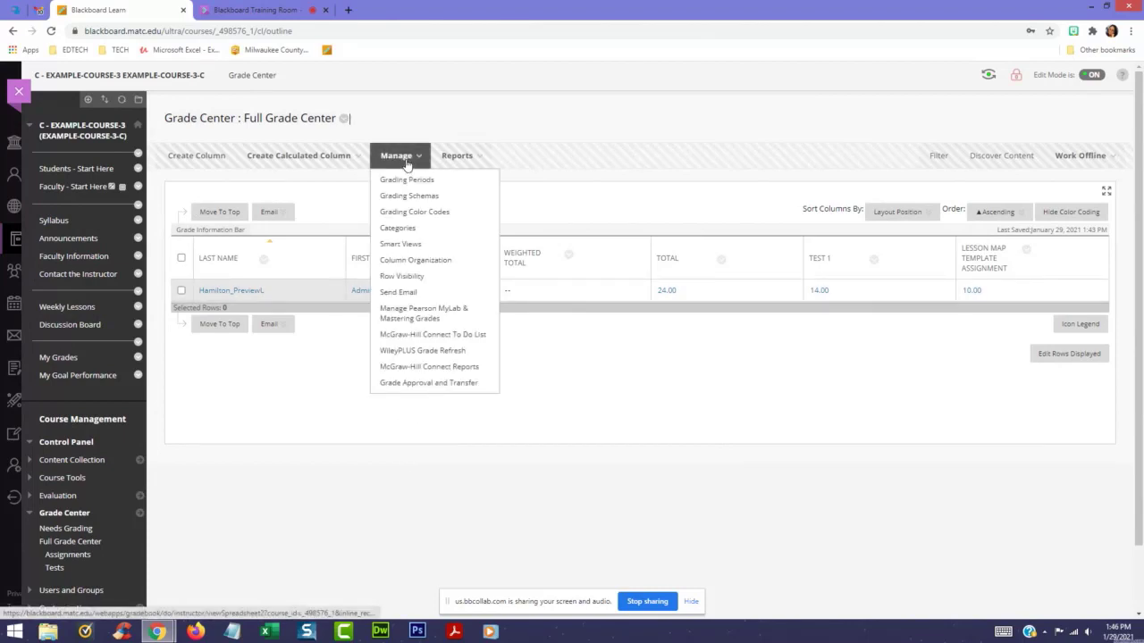
pyautogui.click(447, 261)
pyautogui.scroll(-2, 587, 286)
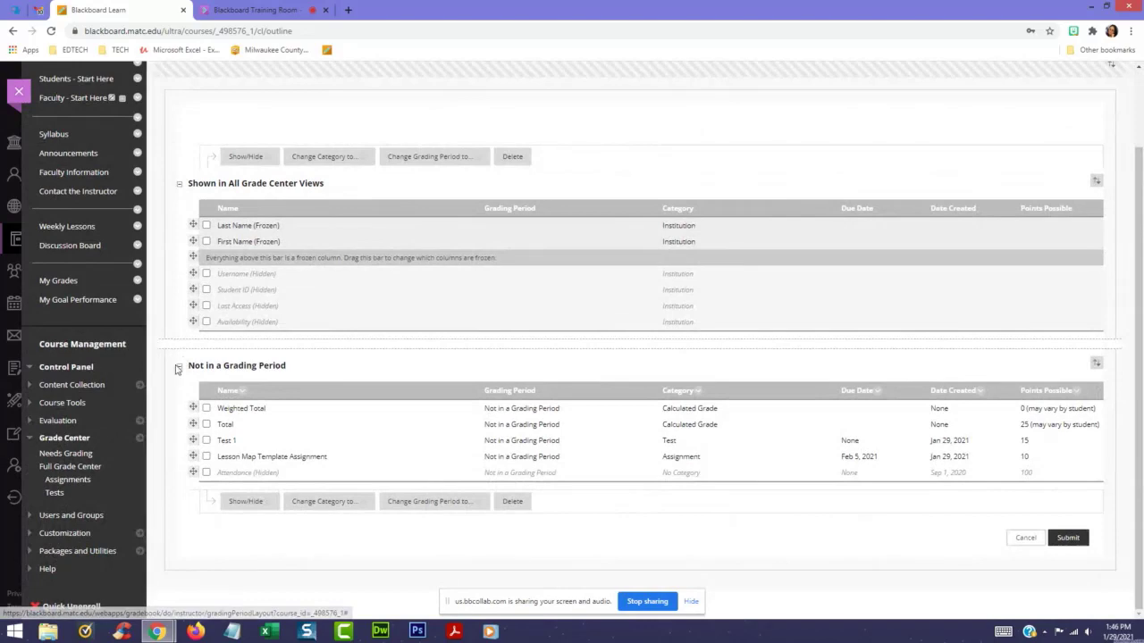
pyautogui.scroll(2, 319, 222)
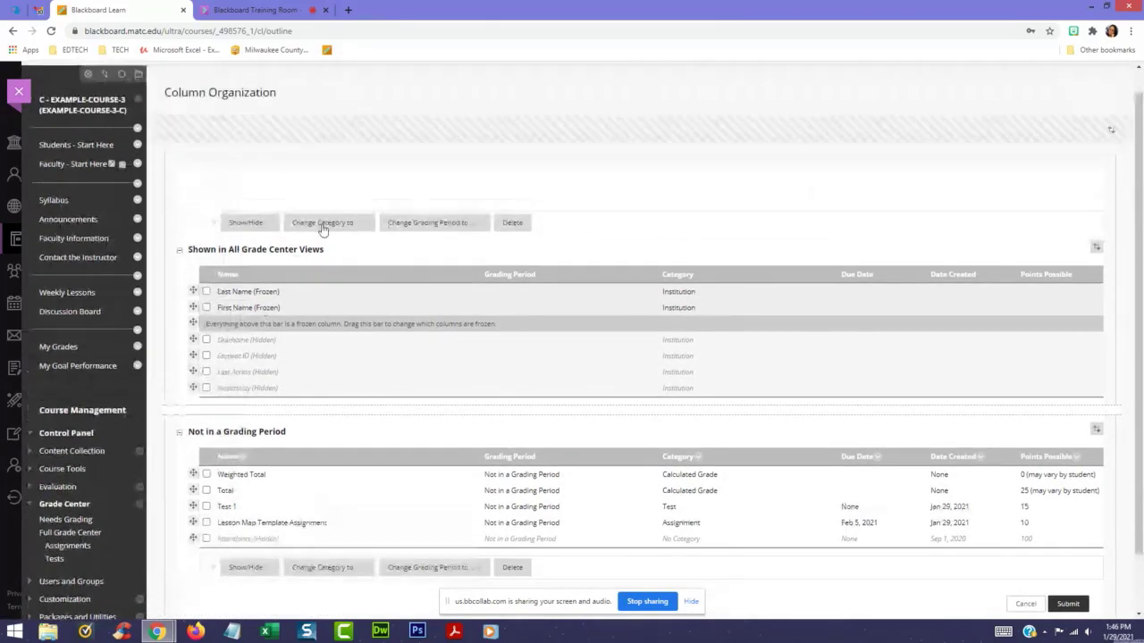
pyautogui.click(245, 79)
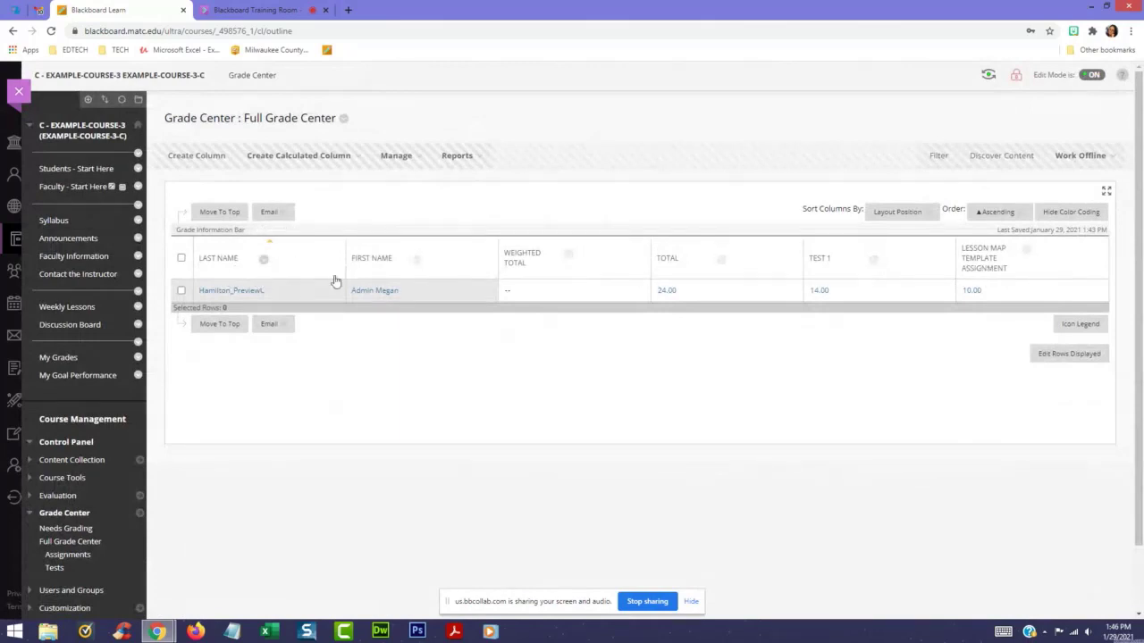
# - Show the hidden Attendance column again through Column Organization and submit the change
pyautogui.click(396, 157)
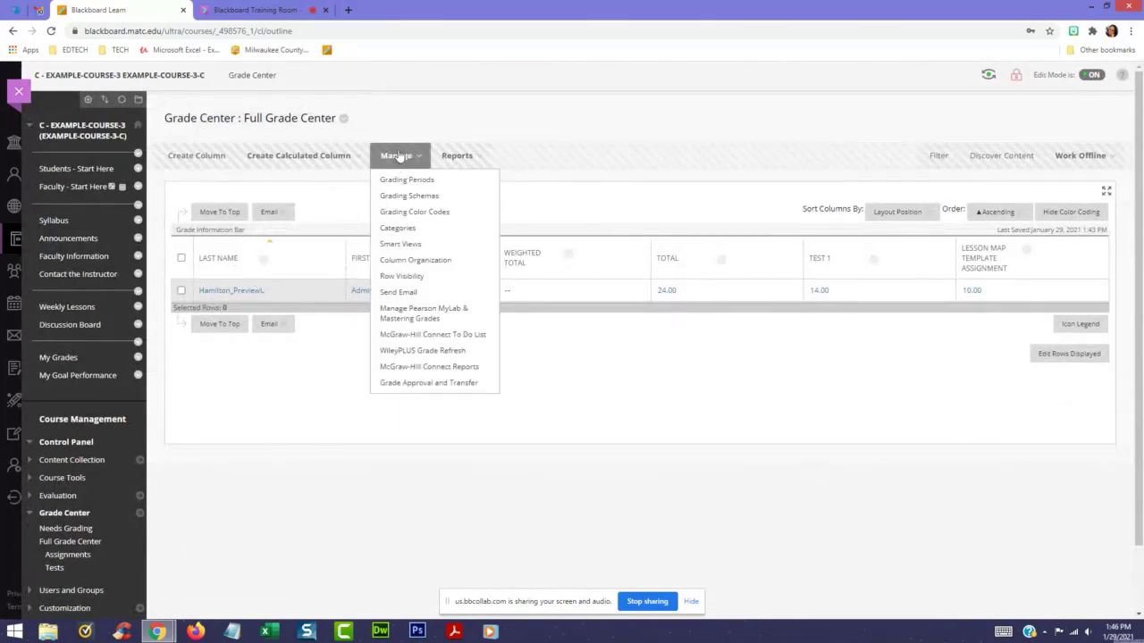
pyautogui.click(412, 260)
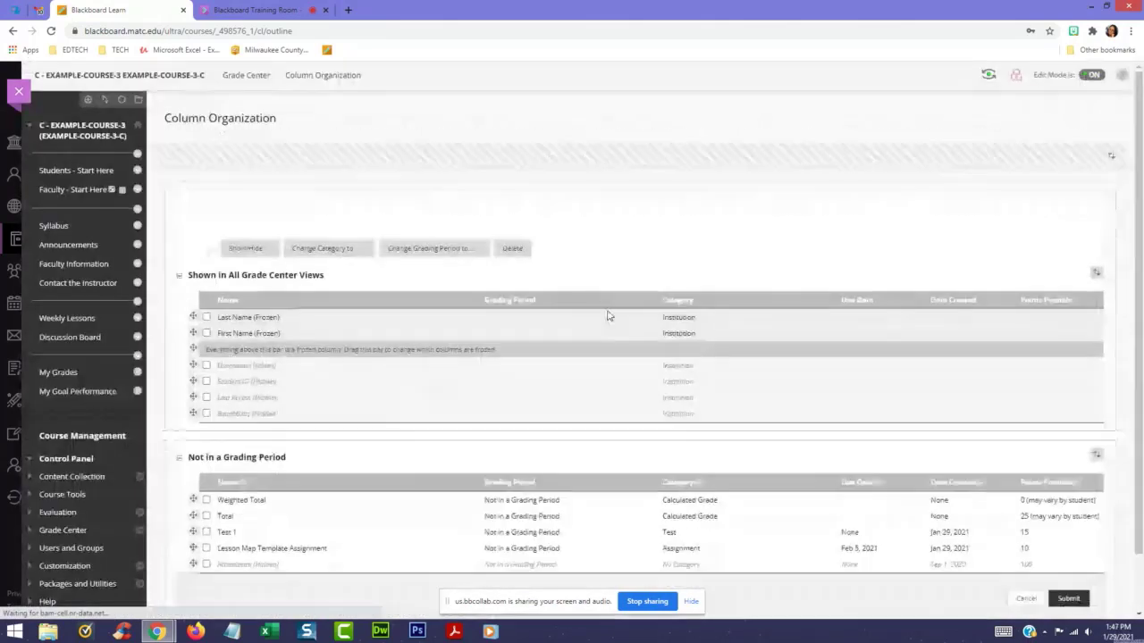
pyautogui.scroll(-2, 608, 316)
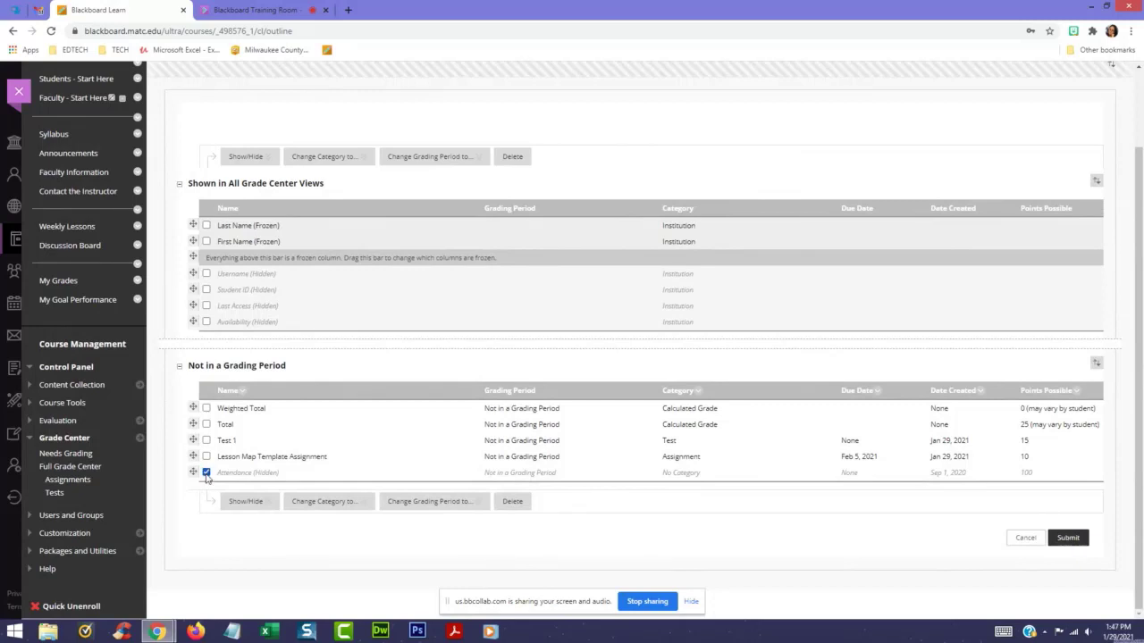
pyautogui.click(251, 501)
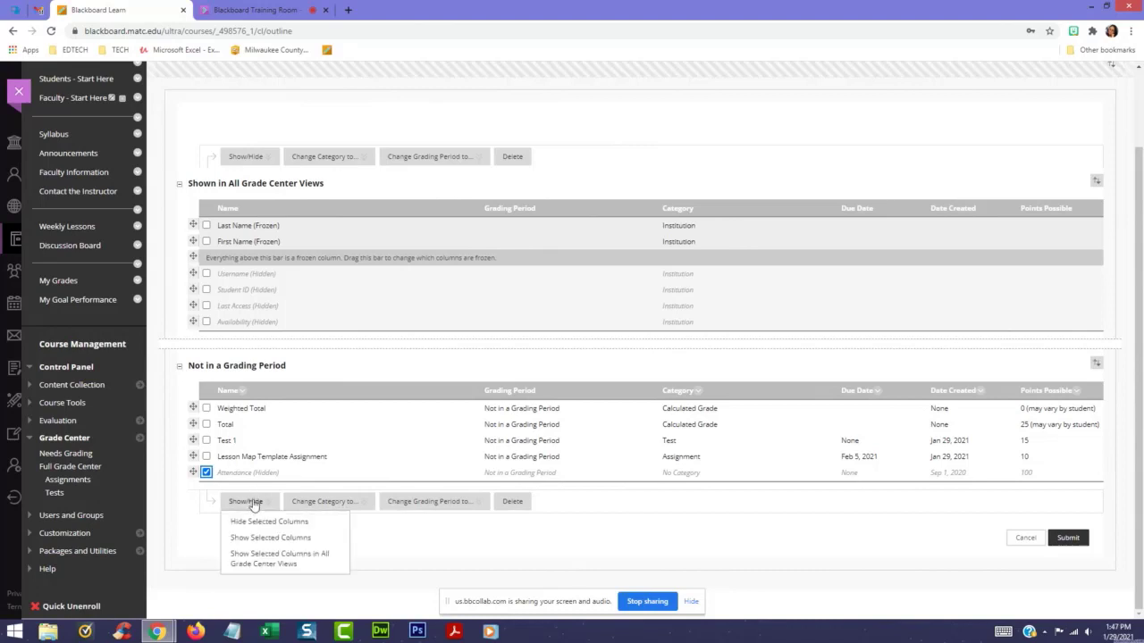
pyautogui.click(254, 539)
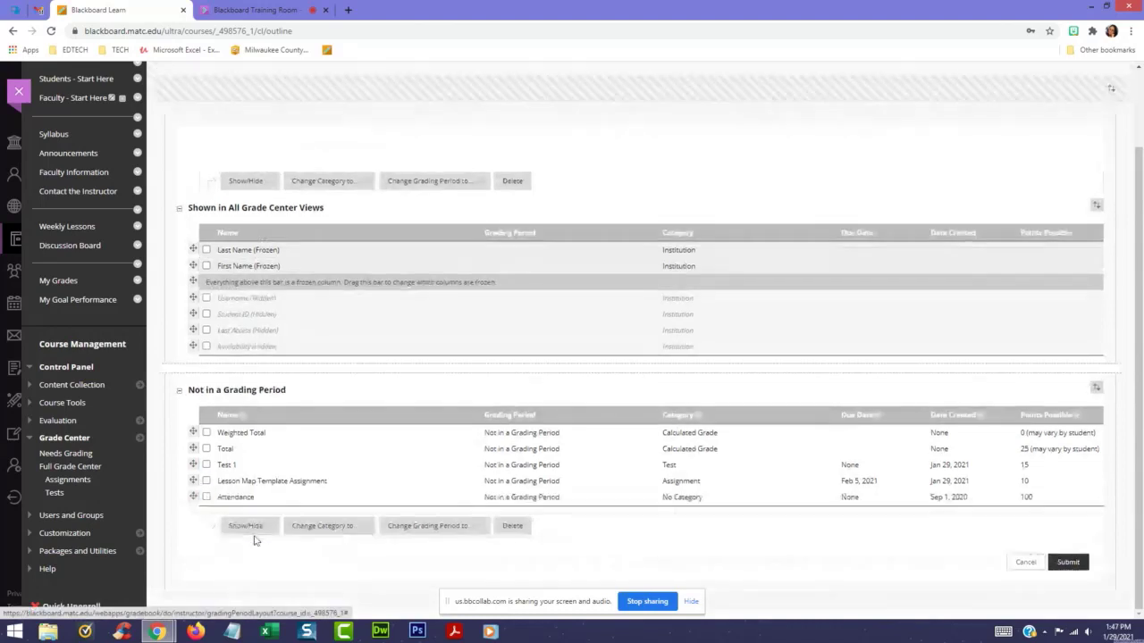
pyautogui.click(1068, 563)
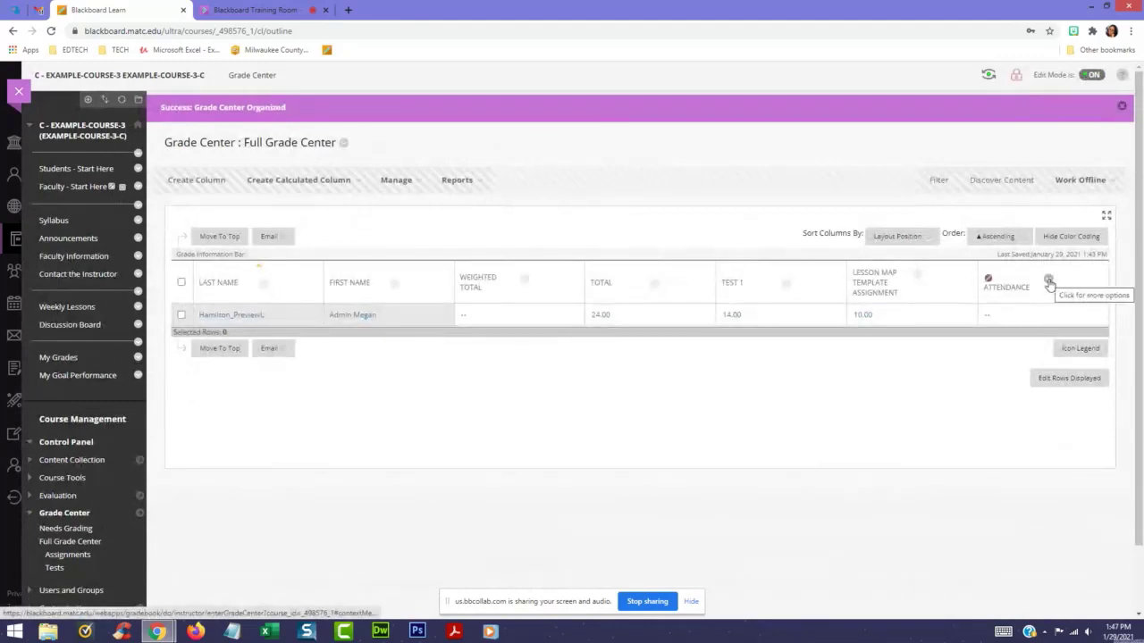
# - Review the Attendance column's options in the Full Grade Center and dismiss the success message
pyautogui.click(1049, 281)
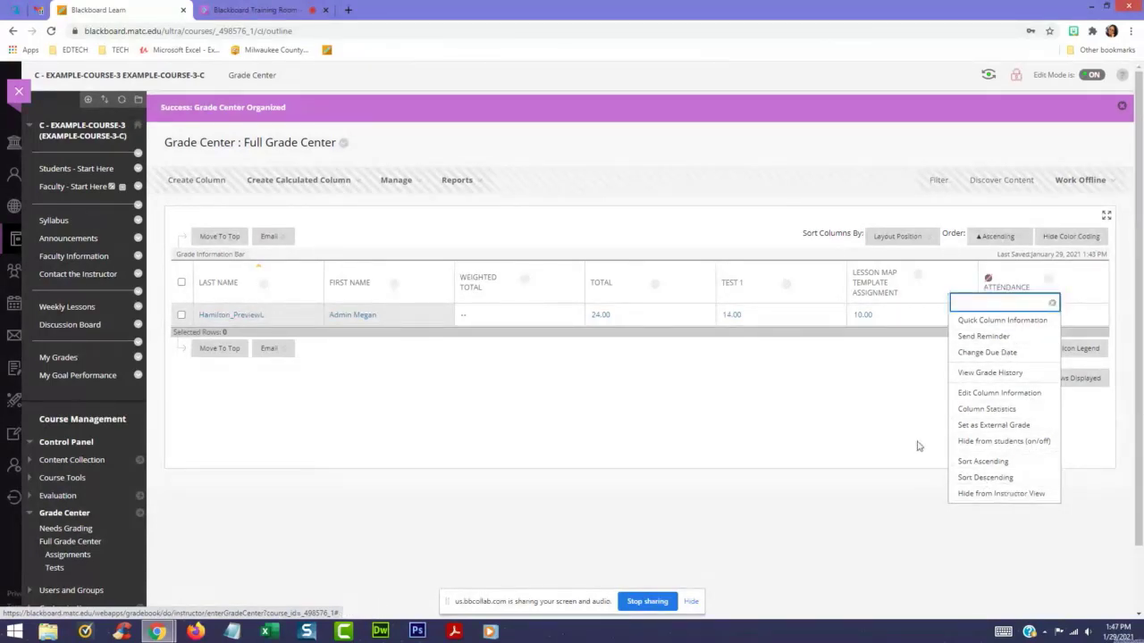
pyautogui.click(862, 398)
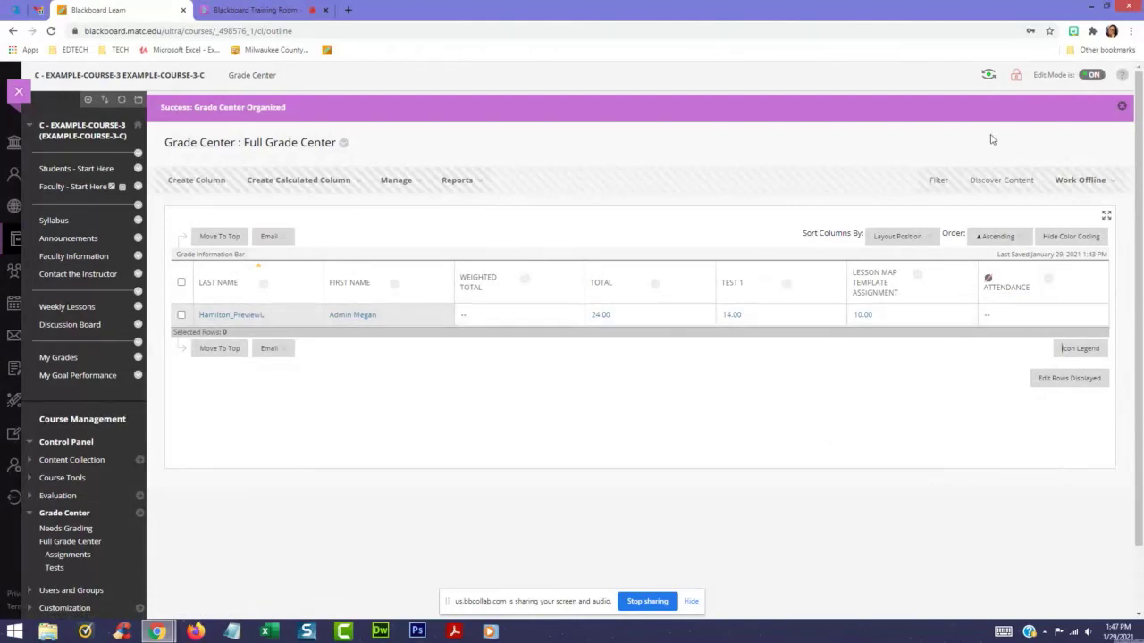
pyautogui.click(1122, 107)
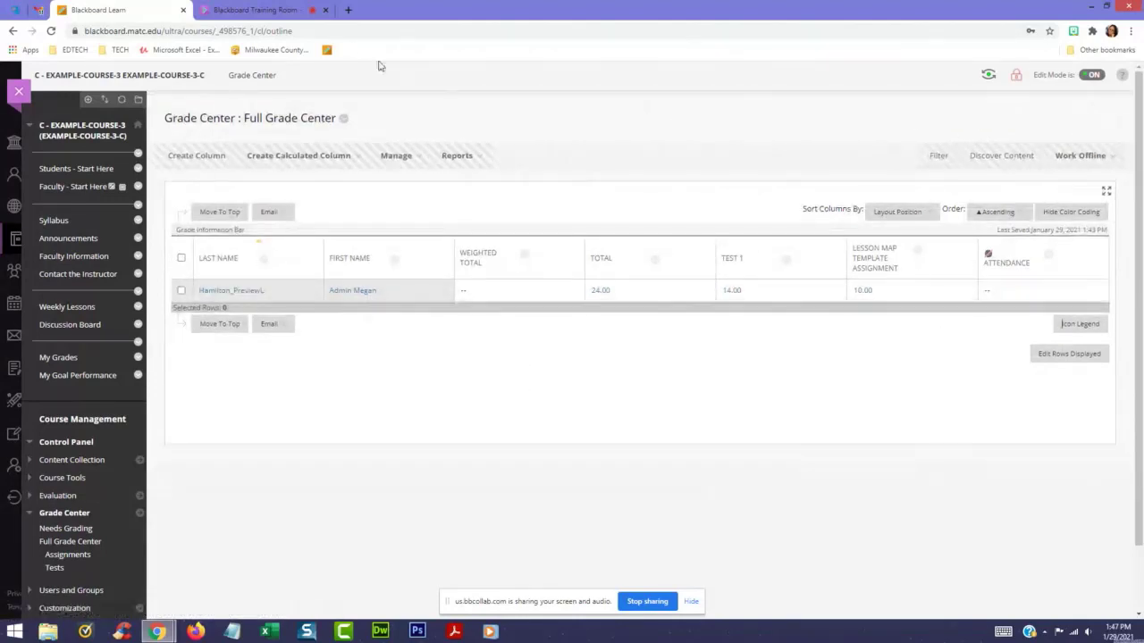
# - Check the Blackboard Collaborate session for participant notifications, return to Blackboard Learn and view the calculated column types
pyautogui.click(234, 10)
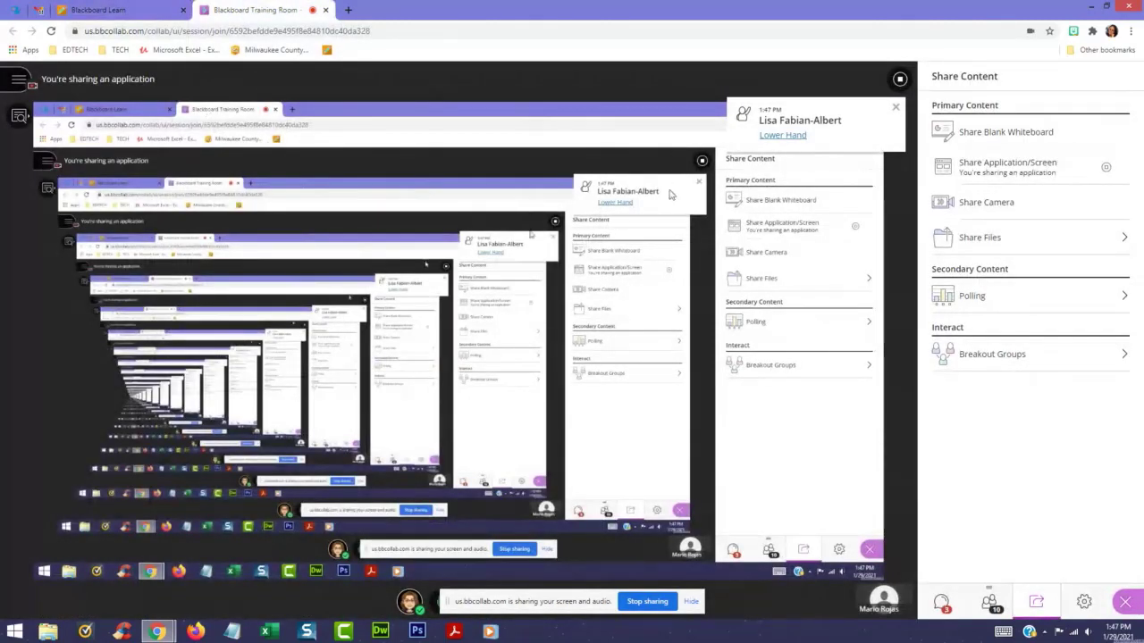
pyautogui.click(647, 603)
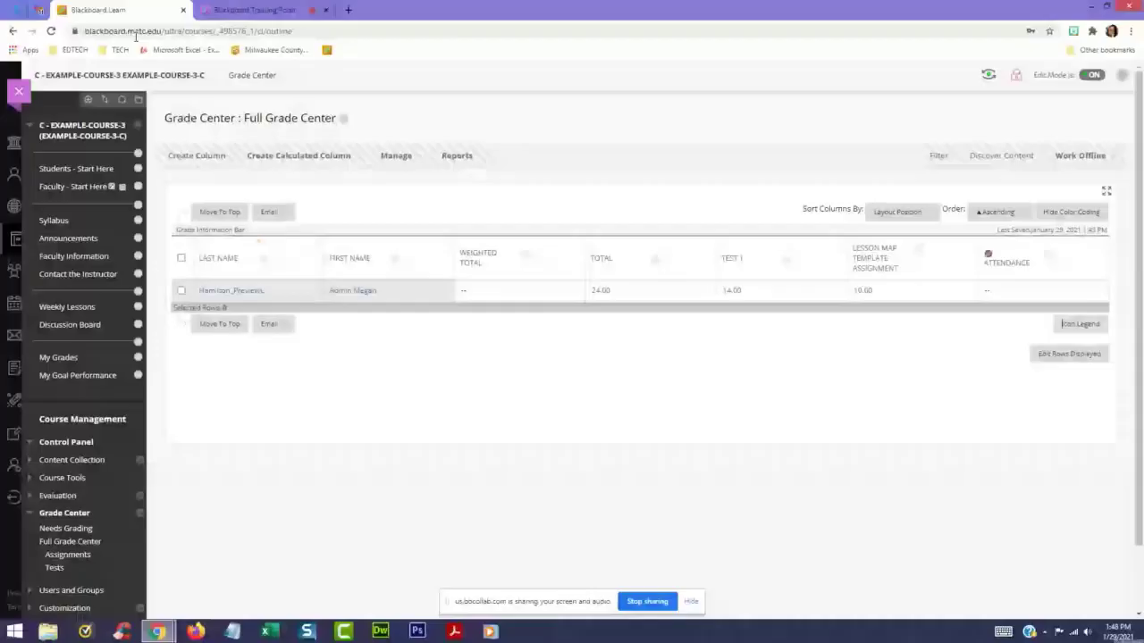
pyautogui.click(268, 156)
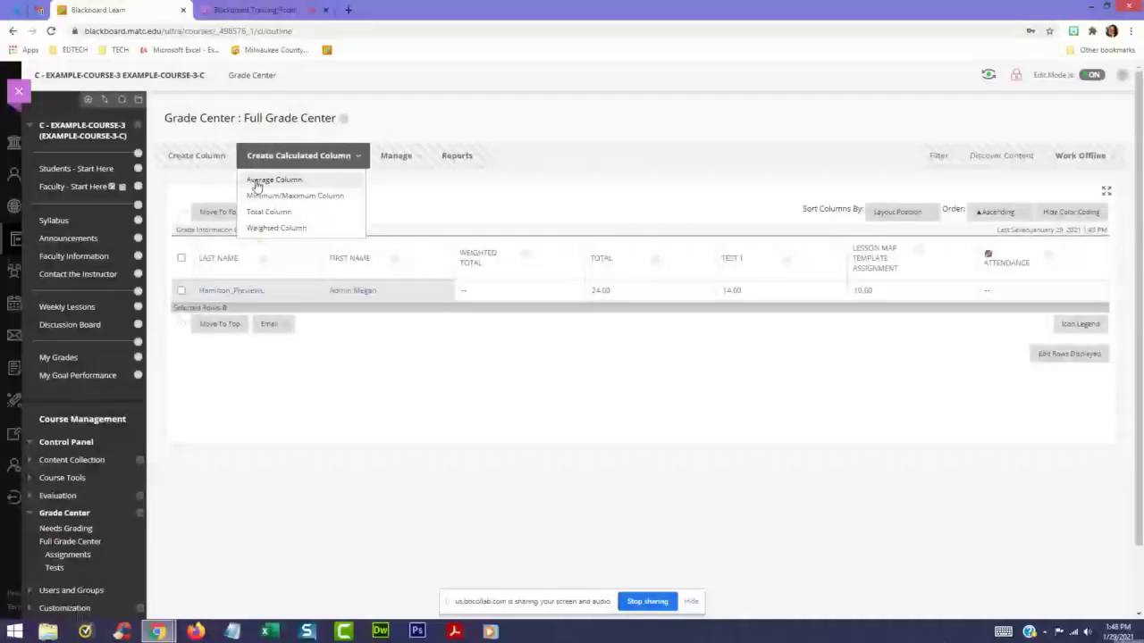
pyautogui.click(699, 515)
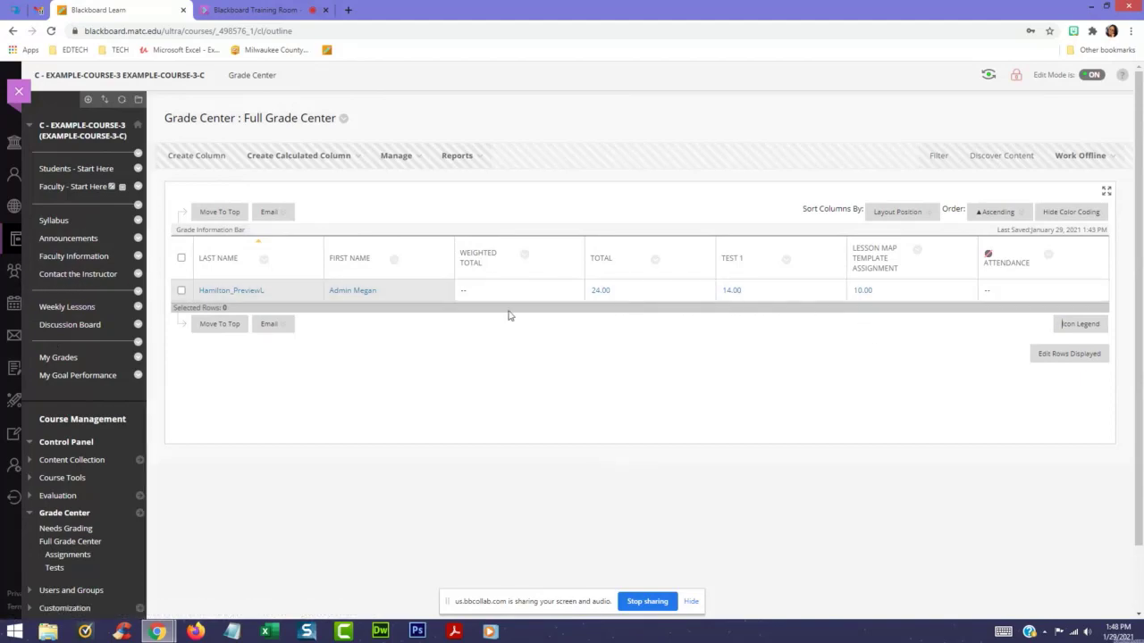
# - Start a new assignment in the Week 1 folder of Weekly Lessons and name it "Lesson Template Map Assesment"
pyautogui.click(66, 306)
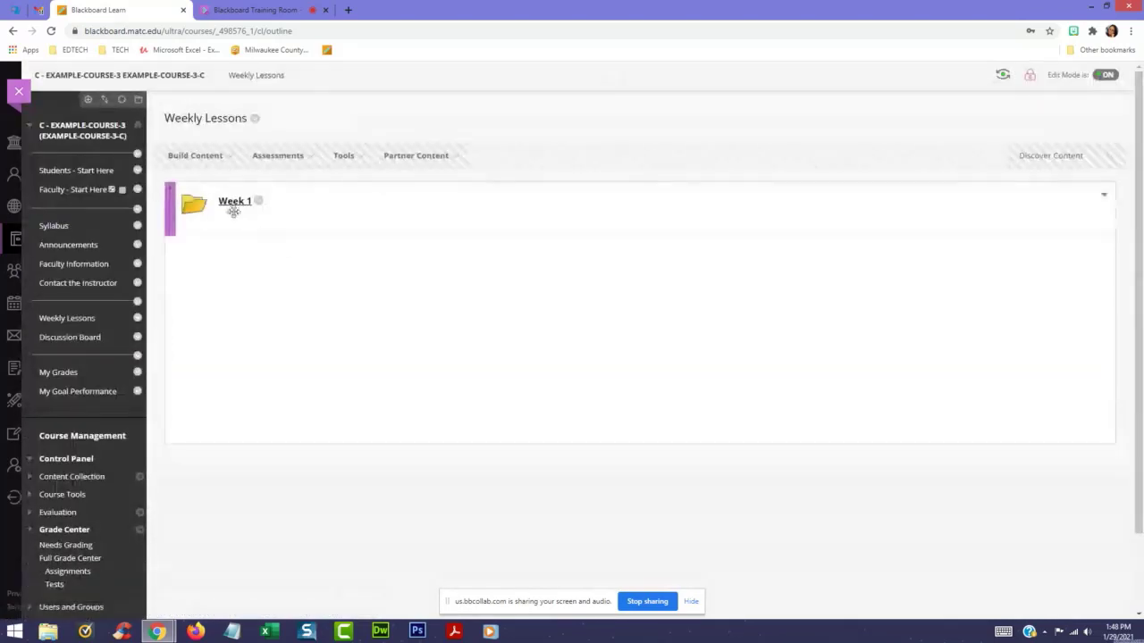
pyautogui.click(226, 206)
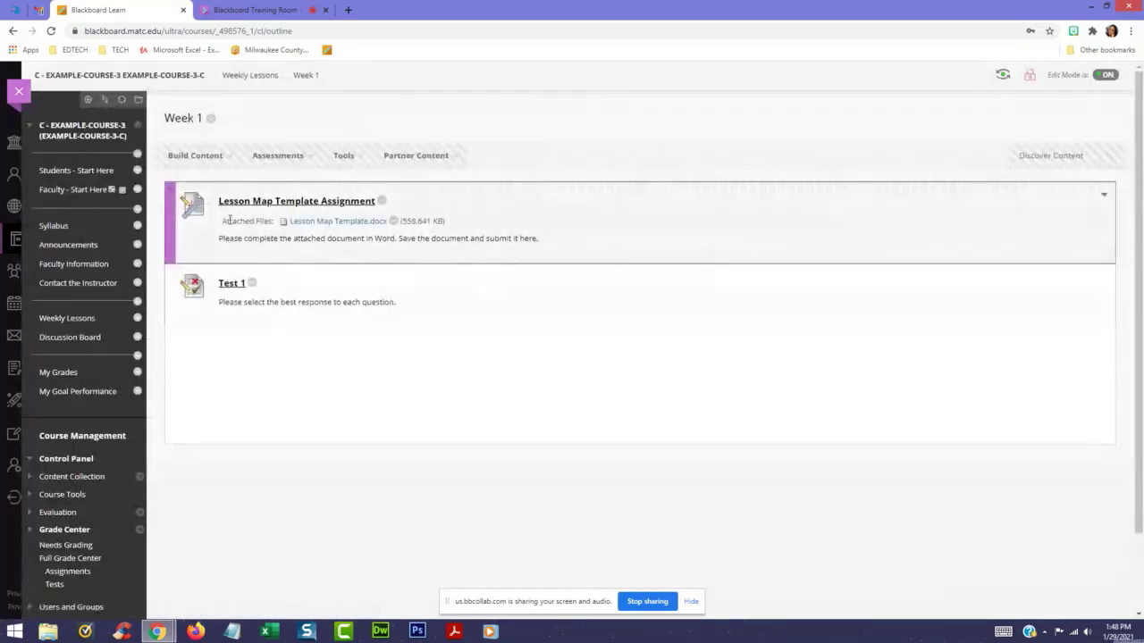
pyautogui.moveTo(261, 164)
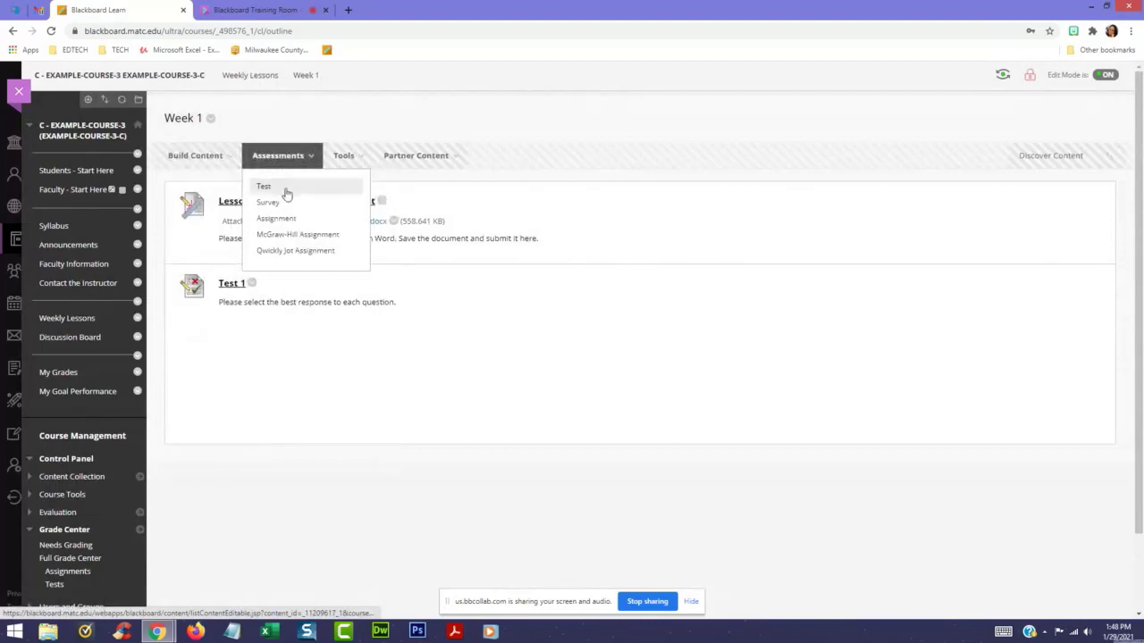
pyautogui.click(284, 219)
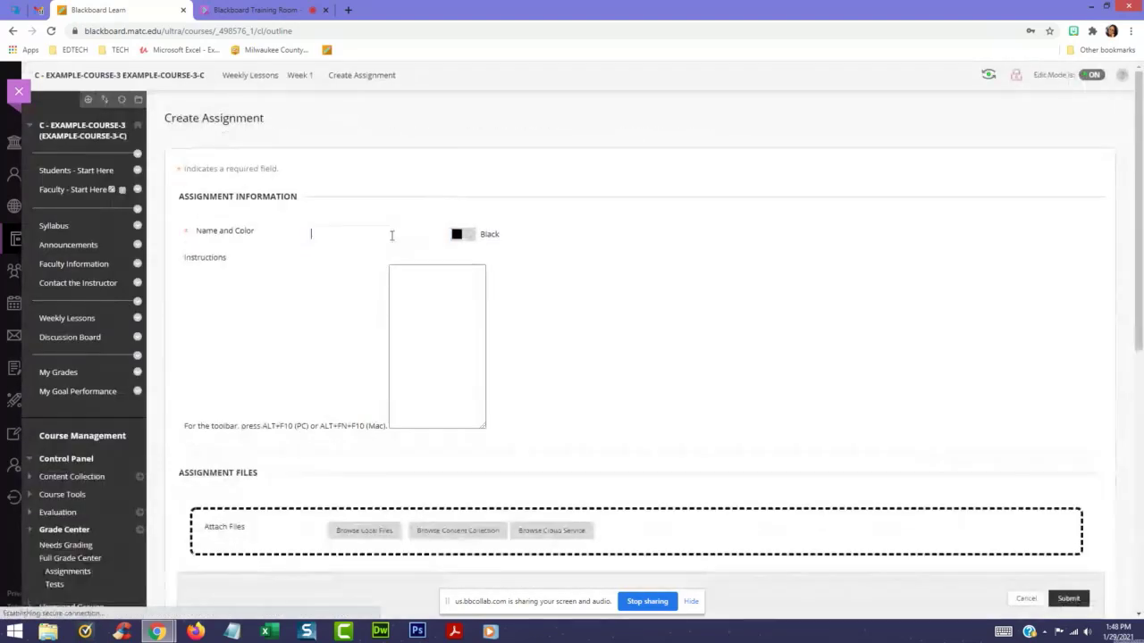
pyautogui.click(383, 230)
pyautogui.write('LEsst')
pyautogui.press('BackSpace')
pyautogui.press('BackSpace')
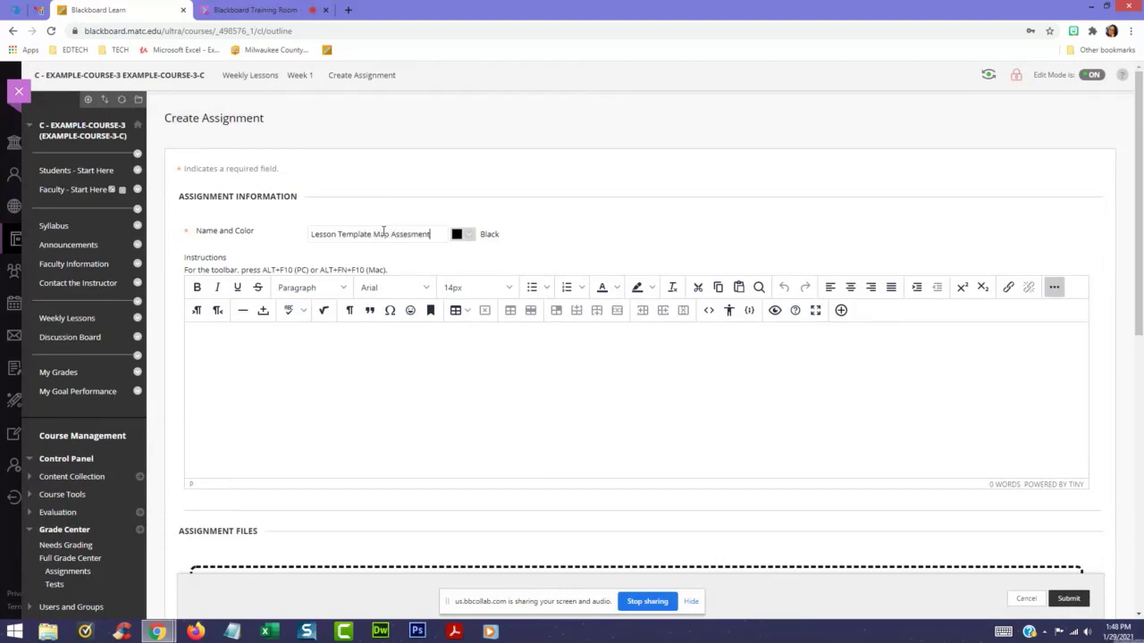
# - Submit the new assignment with 100 points possible and move it above Test 1 in the Week 1 folder
pyautogui.scroll(-5, 464, 255)
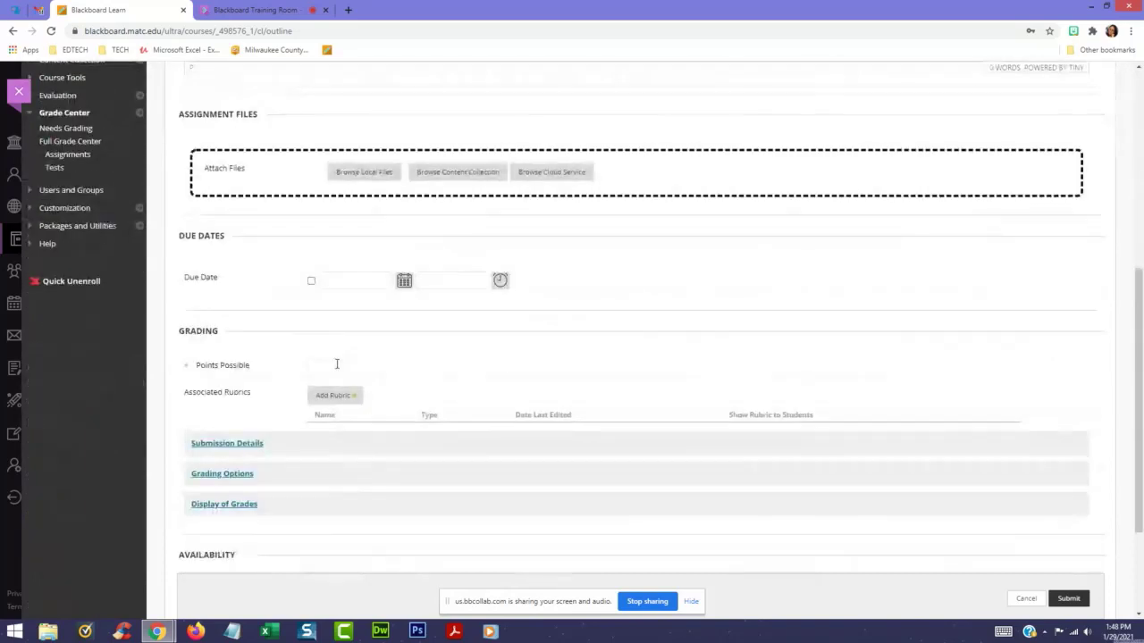
pyautogui.click(325, 367)
pyautogui.write('100')
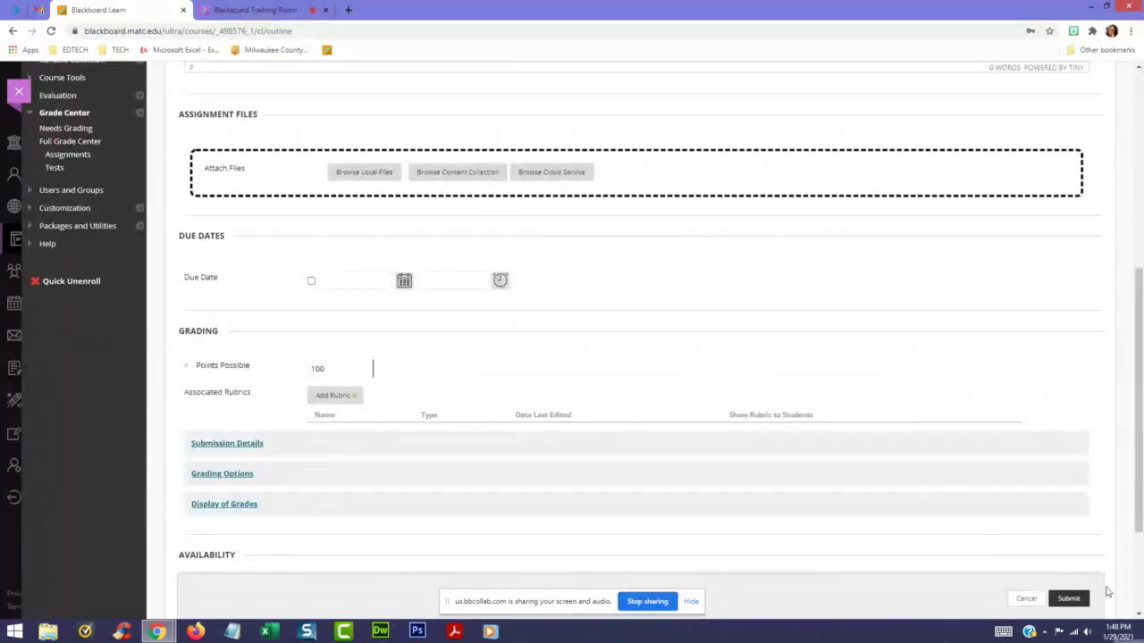
pyautogui.click(1079, 602)
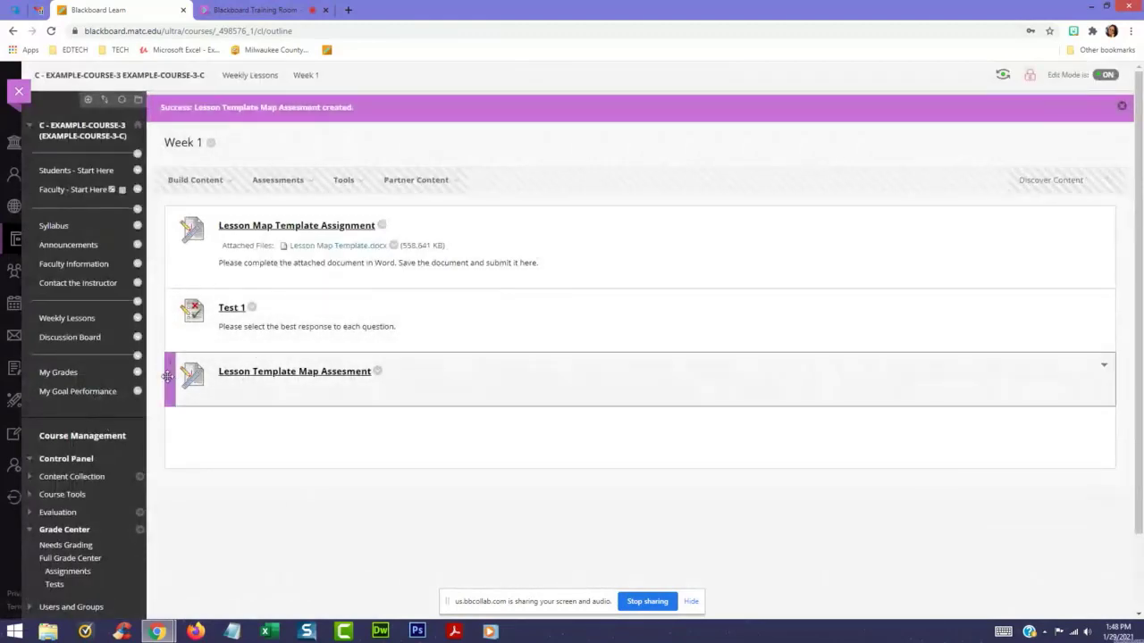
pyautogui.moveTo(169, 377); pyautogui.dragTo(182, 318)
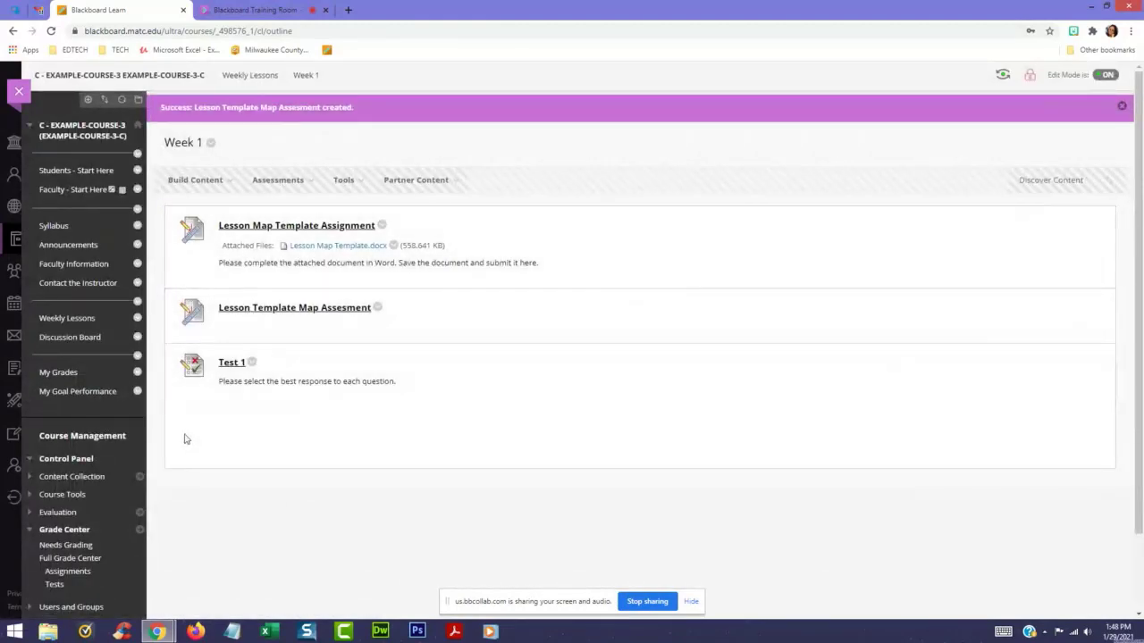
# - Compare the column options of Lesson Map Template Assignment and Lesson Template Map Assesment in the Full Grade Center
pyautogui.scroll(-1, 134, 464)
pyautogui.click(90, 467)
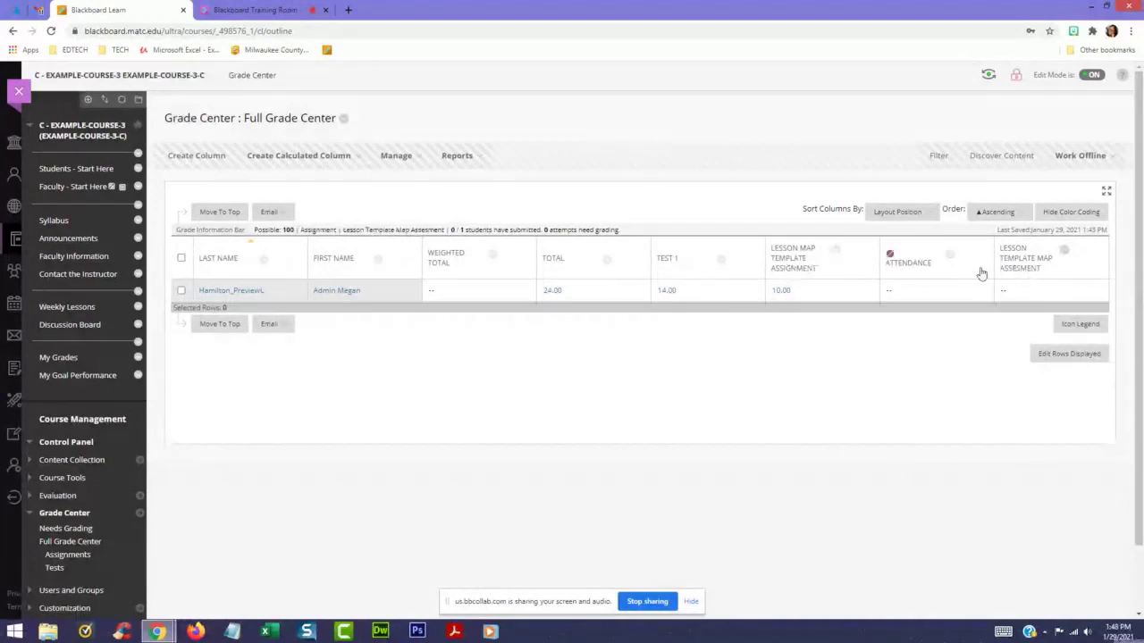
pyautogui.click(836, 251)
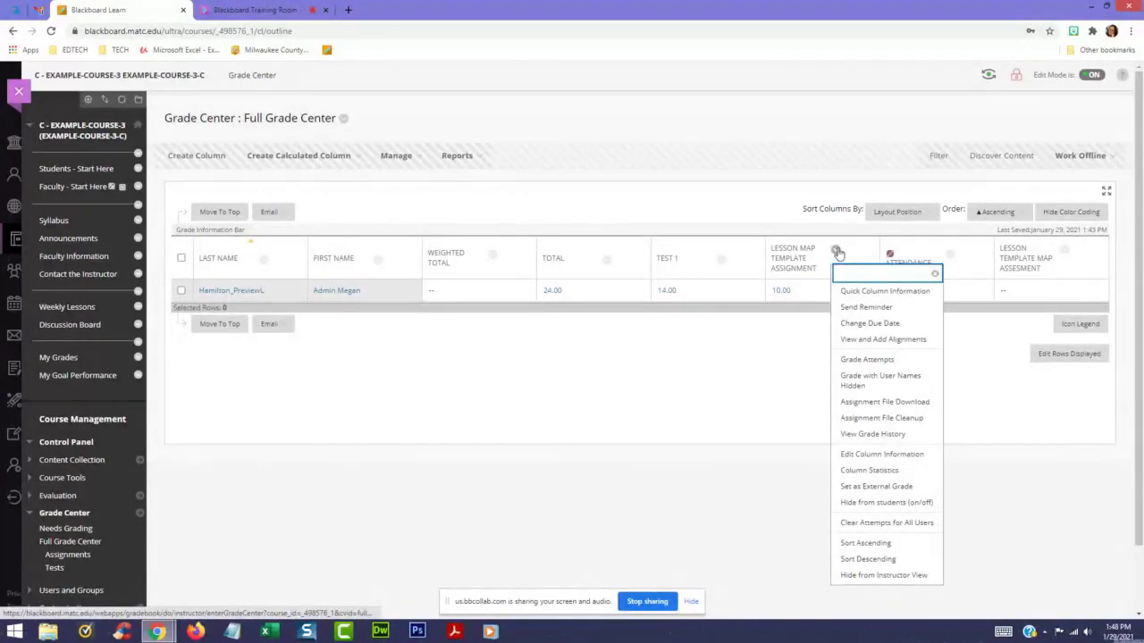
pyautogui.click(745, 416)
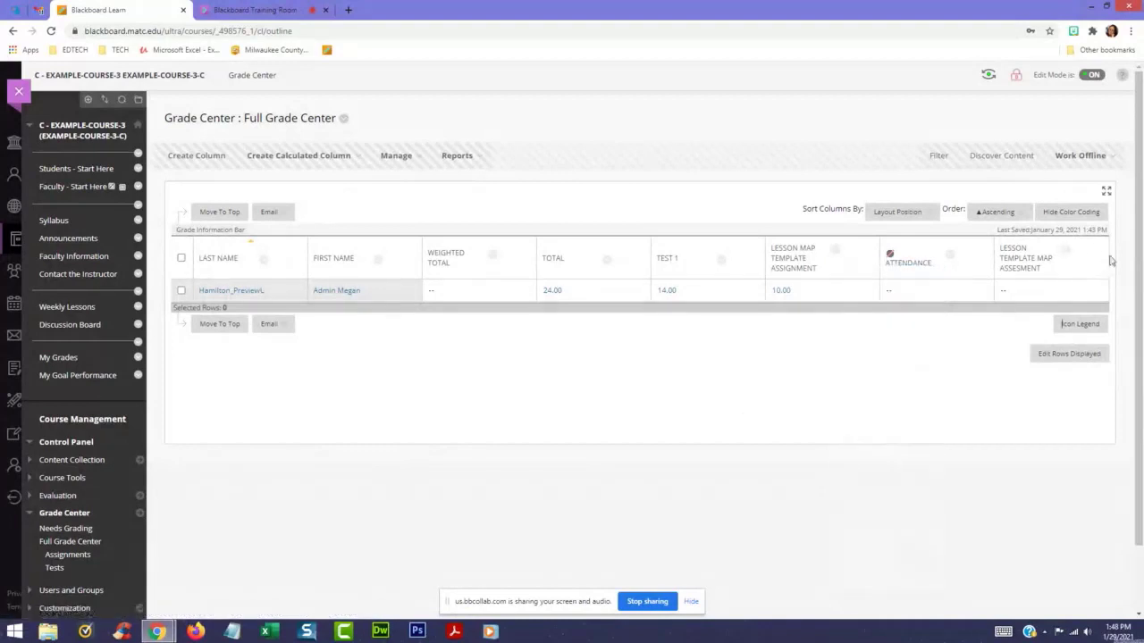
pyautogui.click(1065, 251)
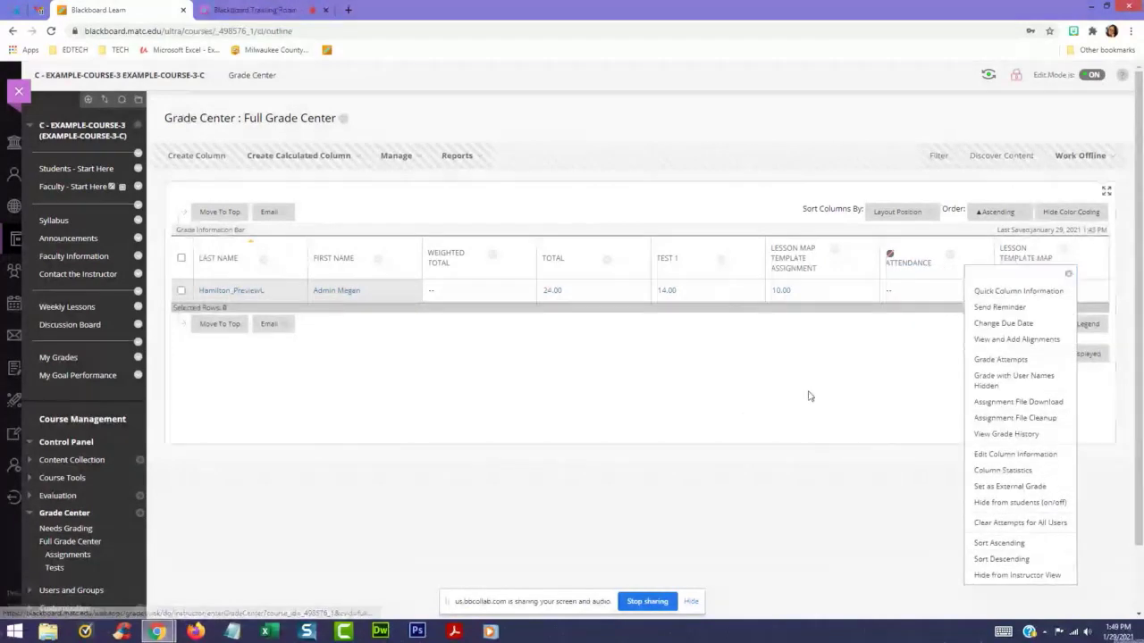
pyautogui.click(686, 323)
pyautogui.click(257, 326)
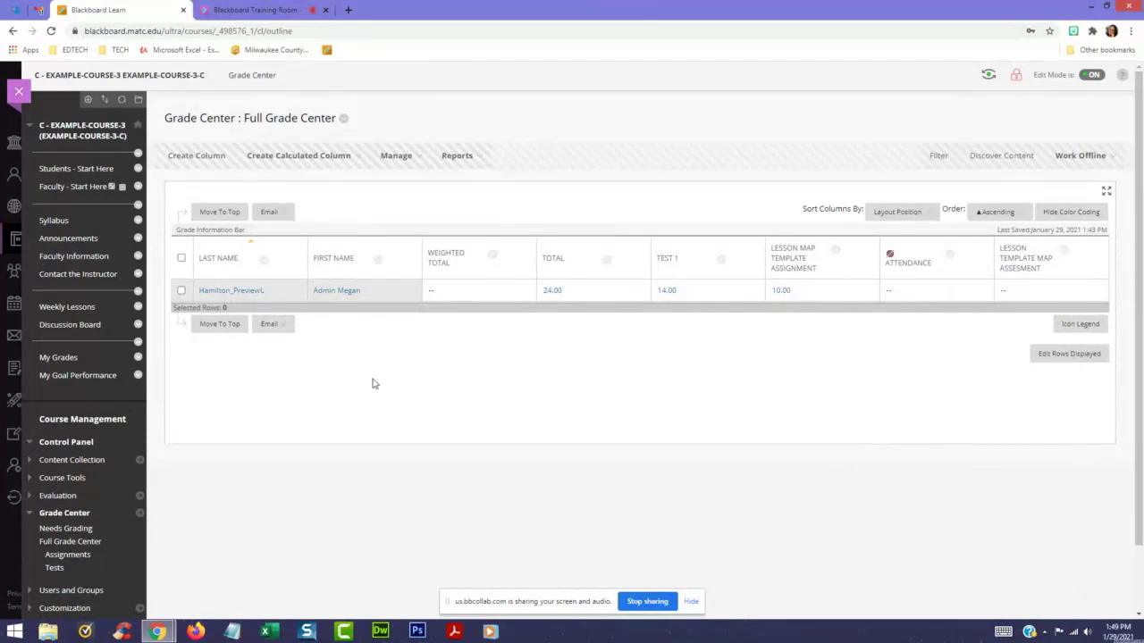
# - Delete Lesson Template Map Assesment from the Week 1 folder and return to the Full Grade Center
pyautogui.click(56, 306)
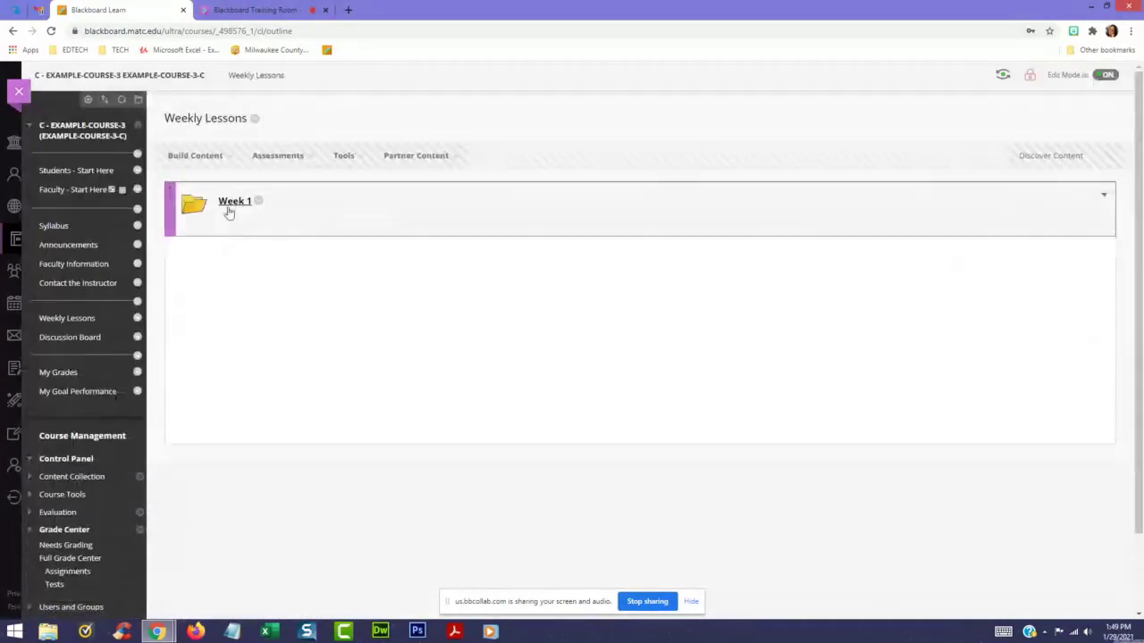
pyautogui.click(229, 206)
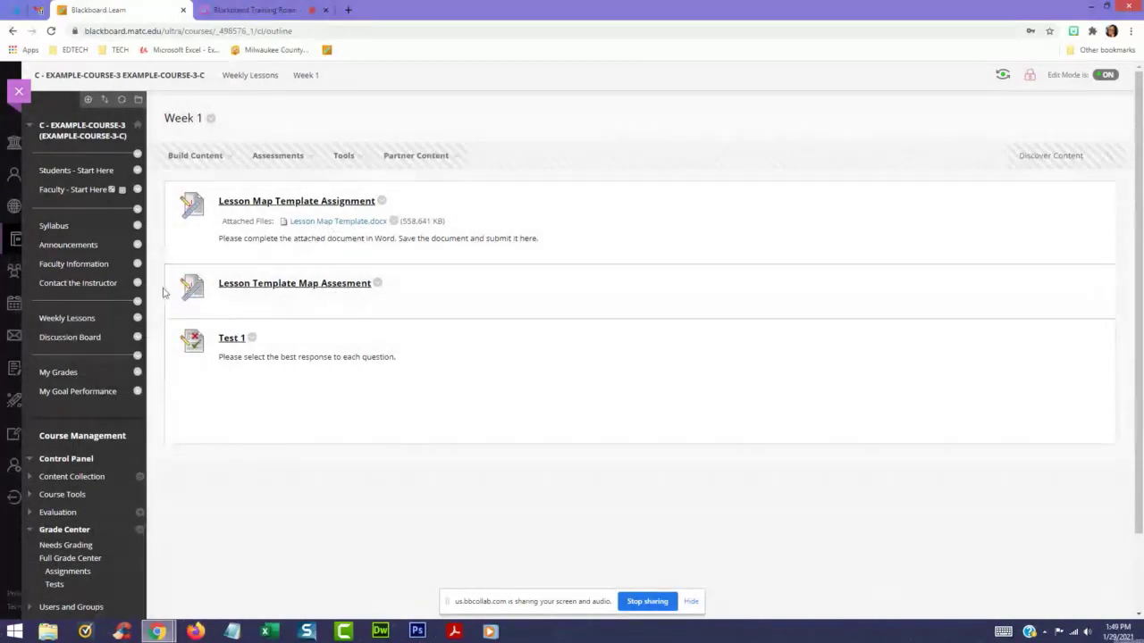
pyautogui.click(378, 284)
pyautogui.click(393, 532)
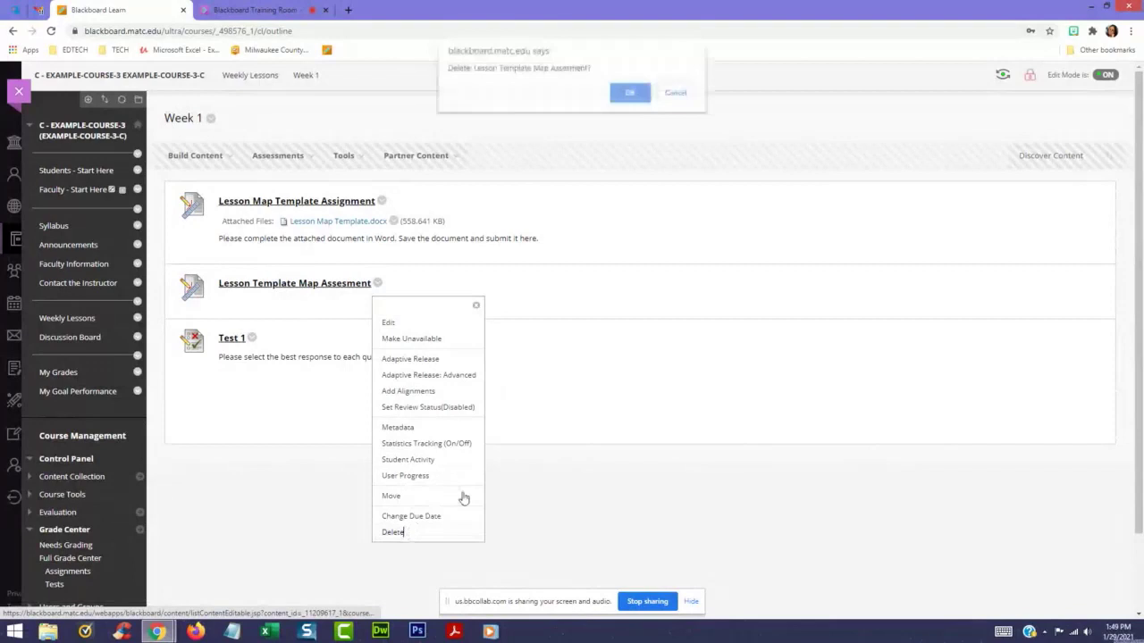
pyautogui.click(625, 101)
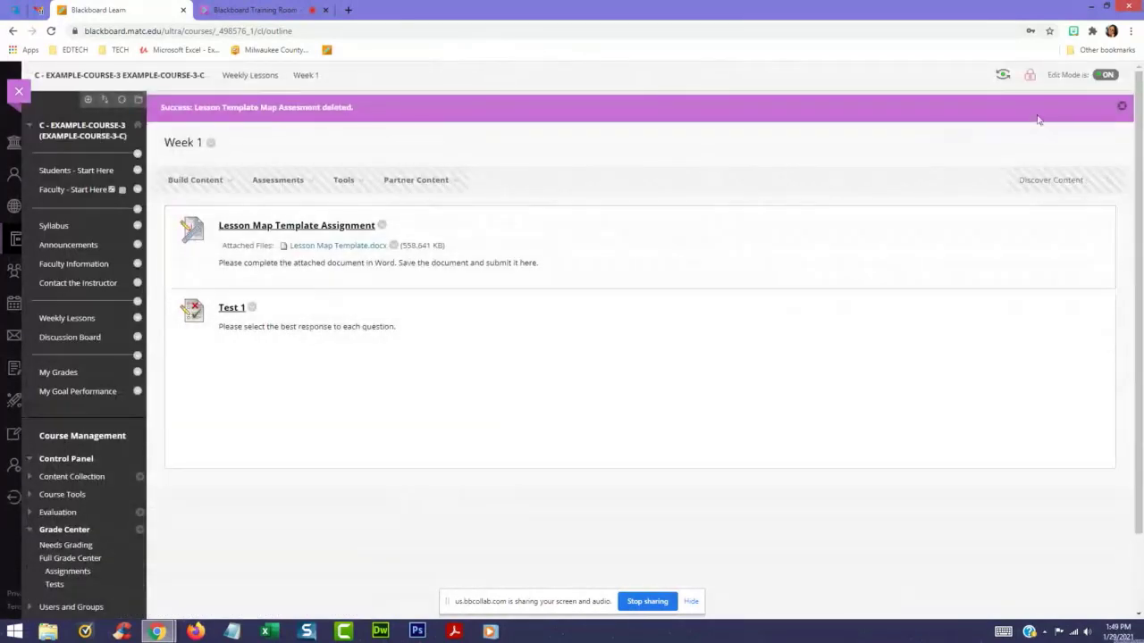
pyautogui.click(1120, 106)
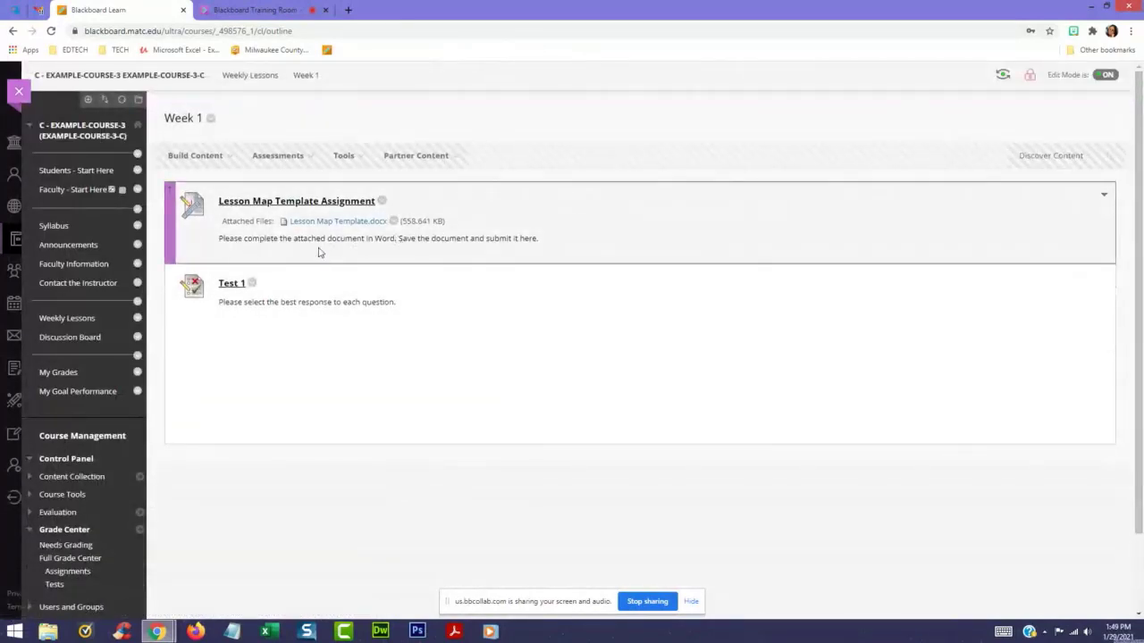
pyautogui.click(97, 558)
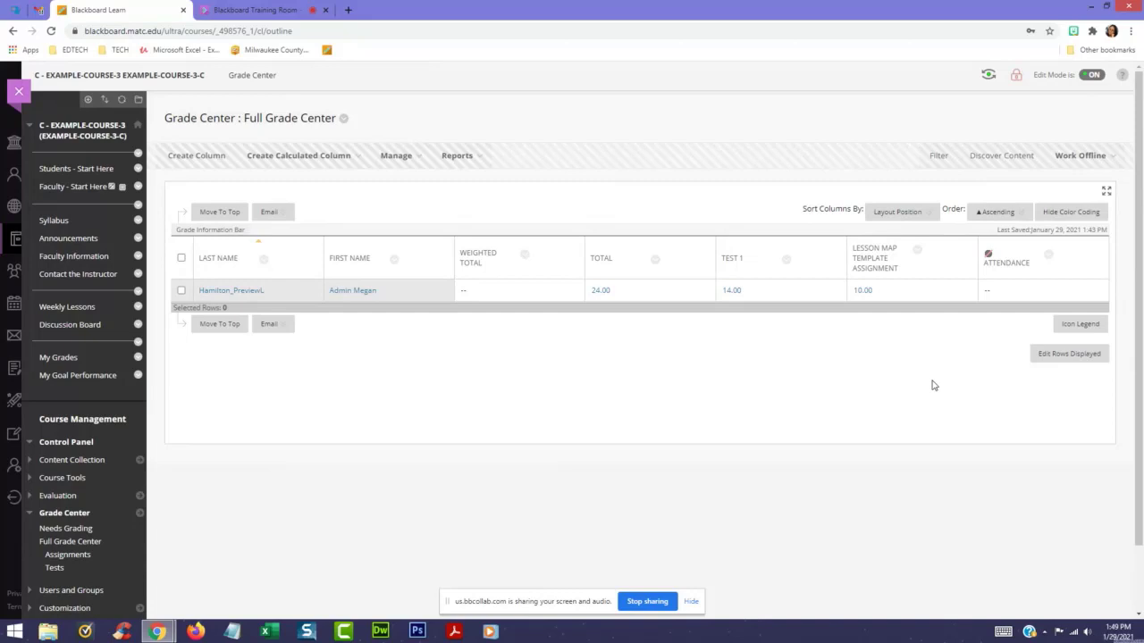
# - View Test 1's column options, then delete Test 1 from the Week 1 folder, including its Grade Center item, grades and attempts
pyautogui.click(787, 261)
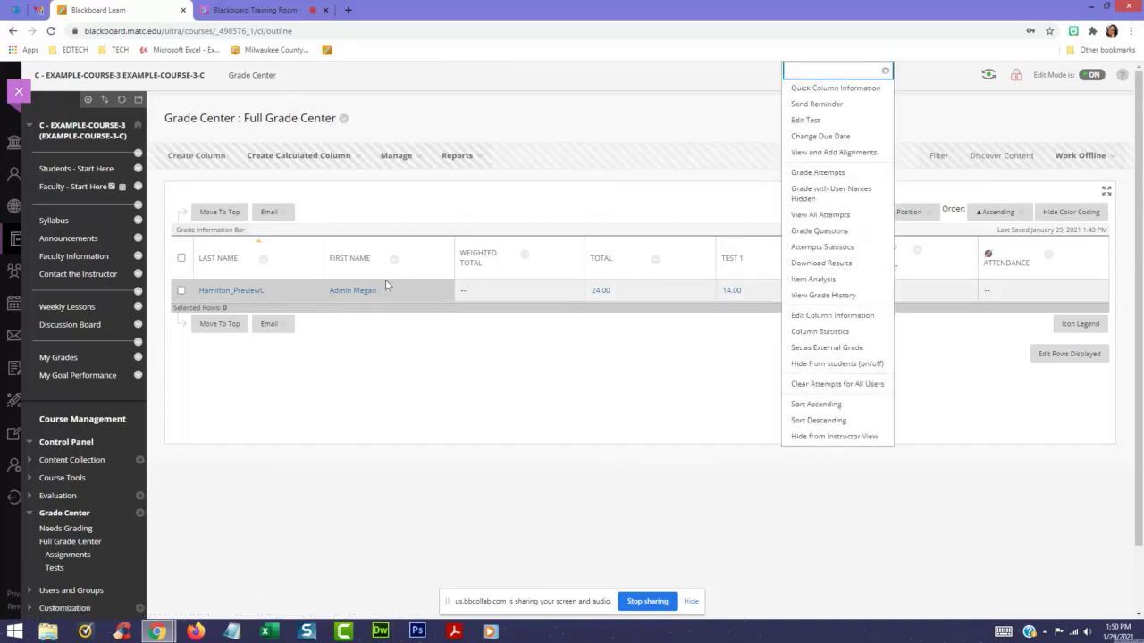
pyautogui.click(73, 308)
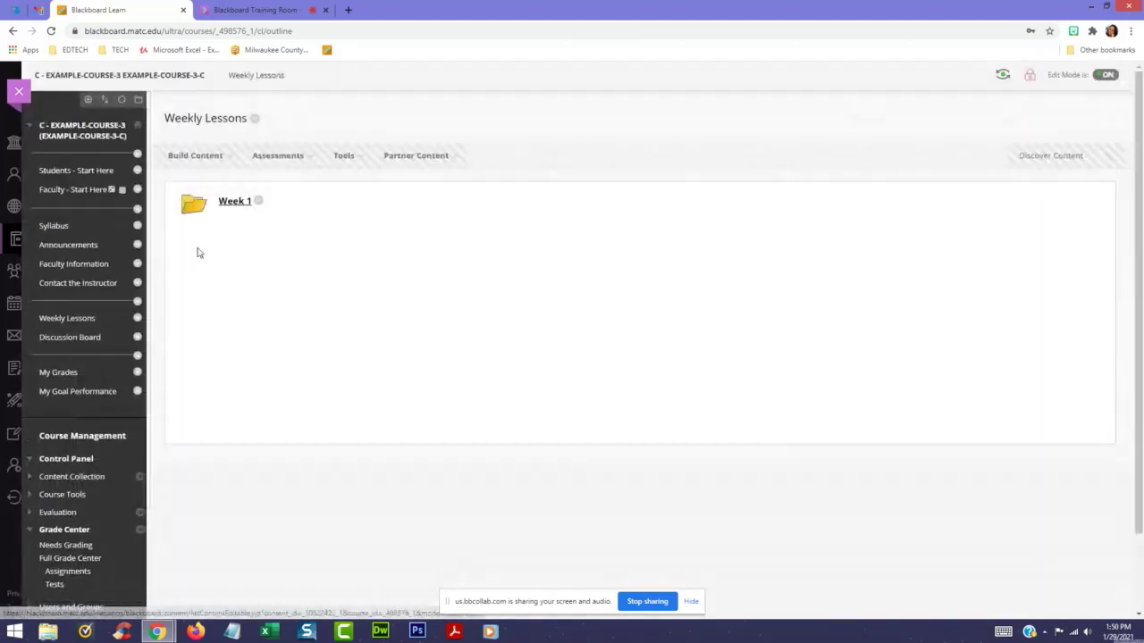
pyautogui.click(233, 202)
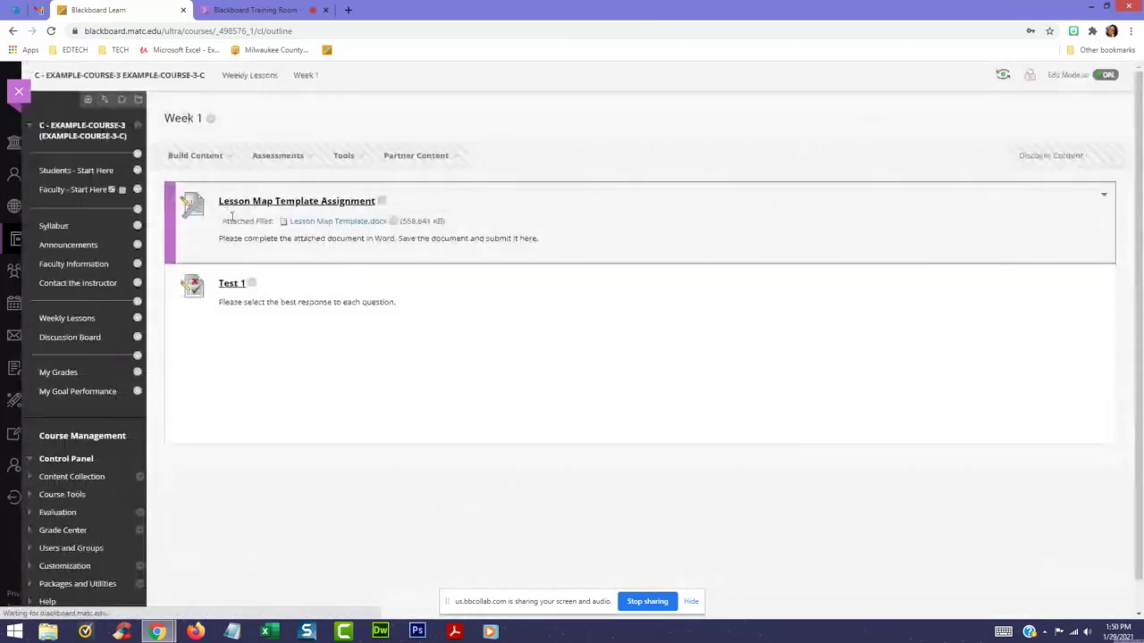
pyautogui.click(251, 282)
pyautogui.click(268, 564)
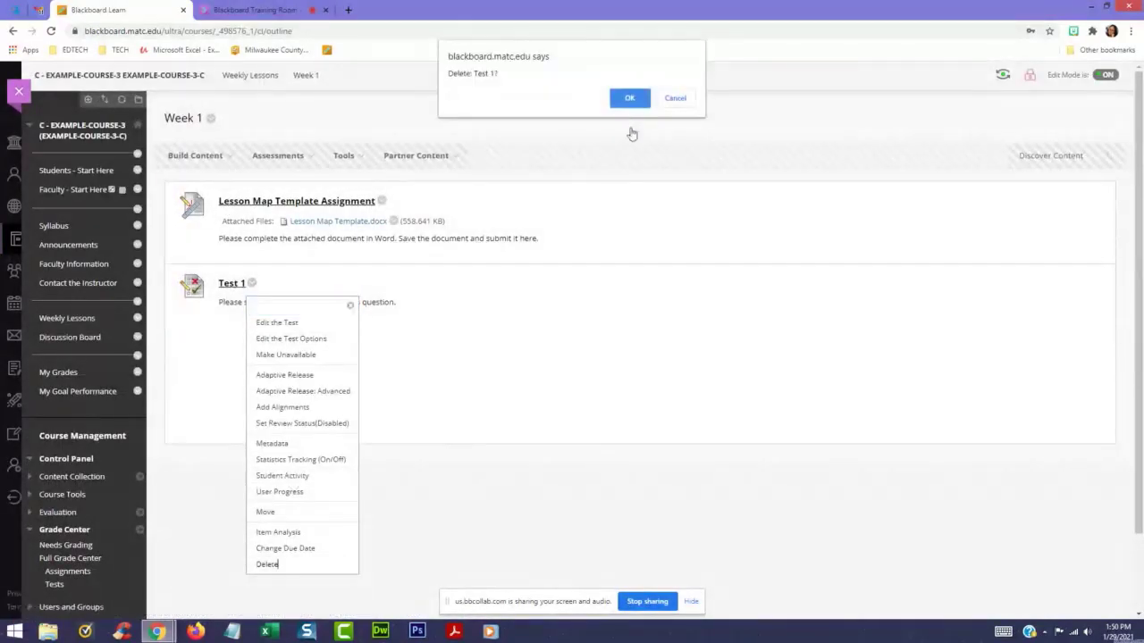
pyautogui.click(630, 99)
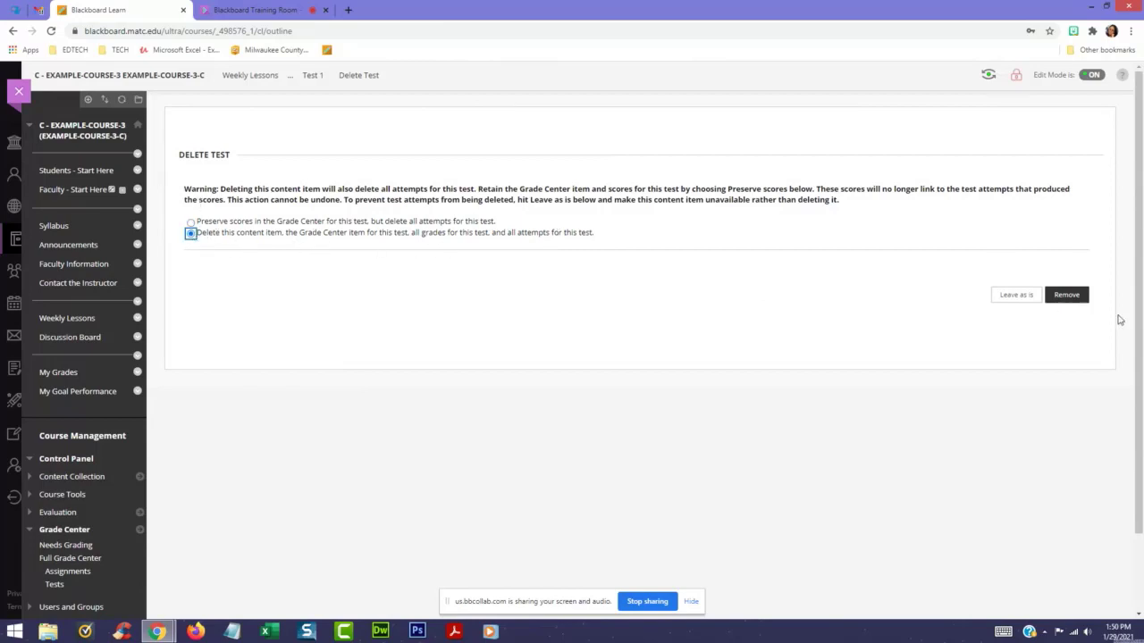
pyautogui.click(1068, 298)
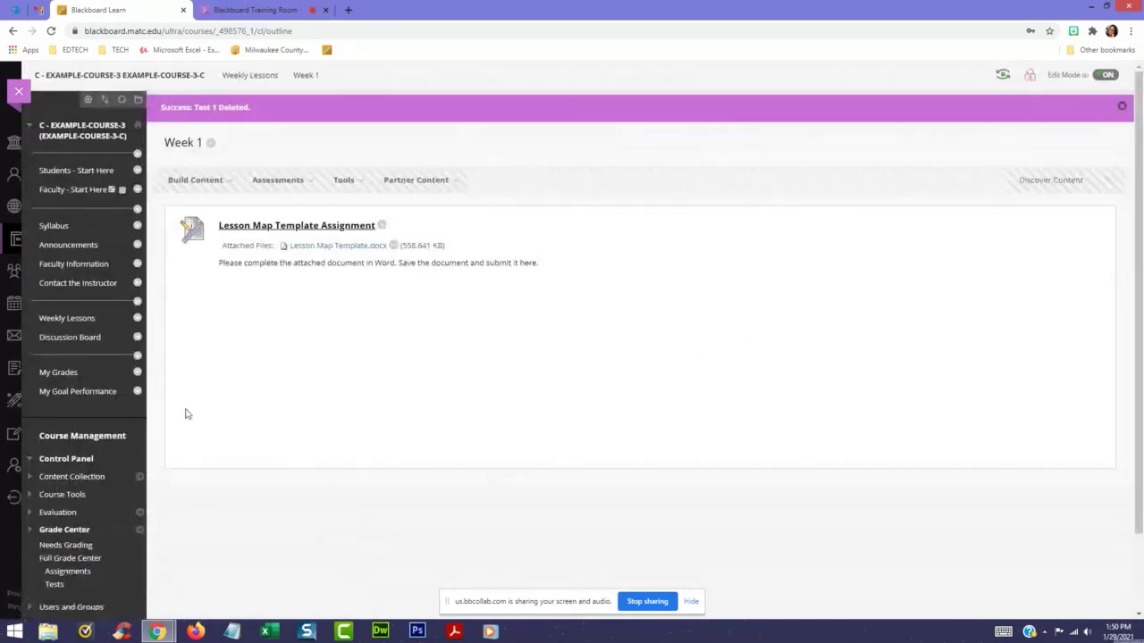
# - Edit the Lesson Map Template Assignment column in the Full Grade Center, setting its due date to 02/28/2021, and submit the change
pyautogui.scroll(-1, 161, 438)
pyautogui.click(70, 479)
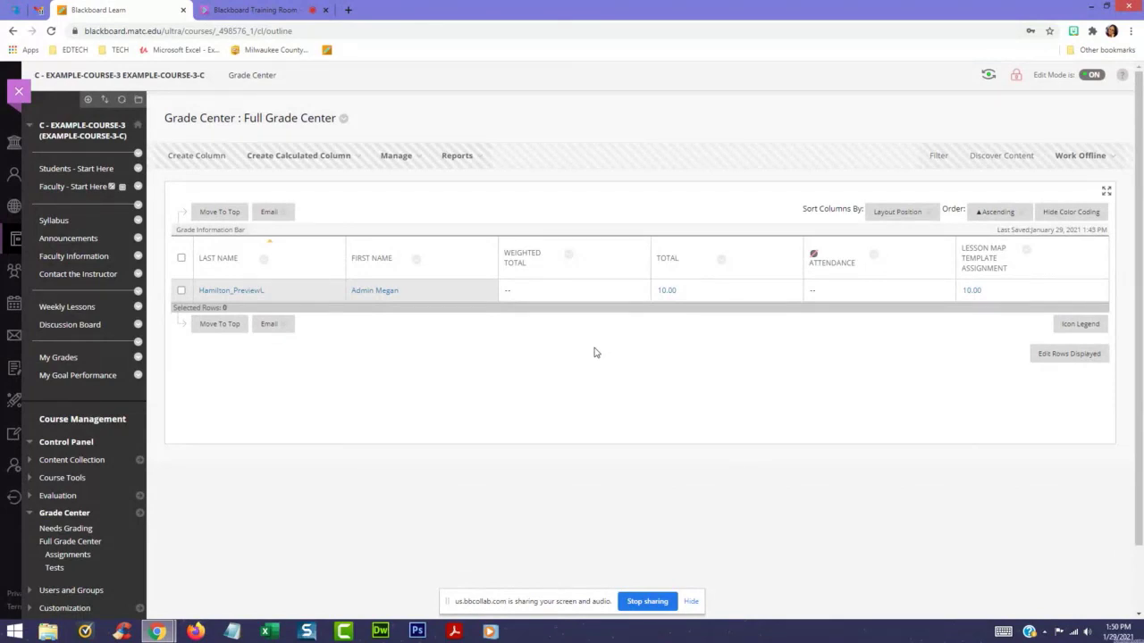
pyautogui.click(1026, 251)
pyautogui.click(983, 453)
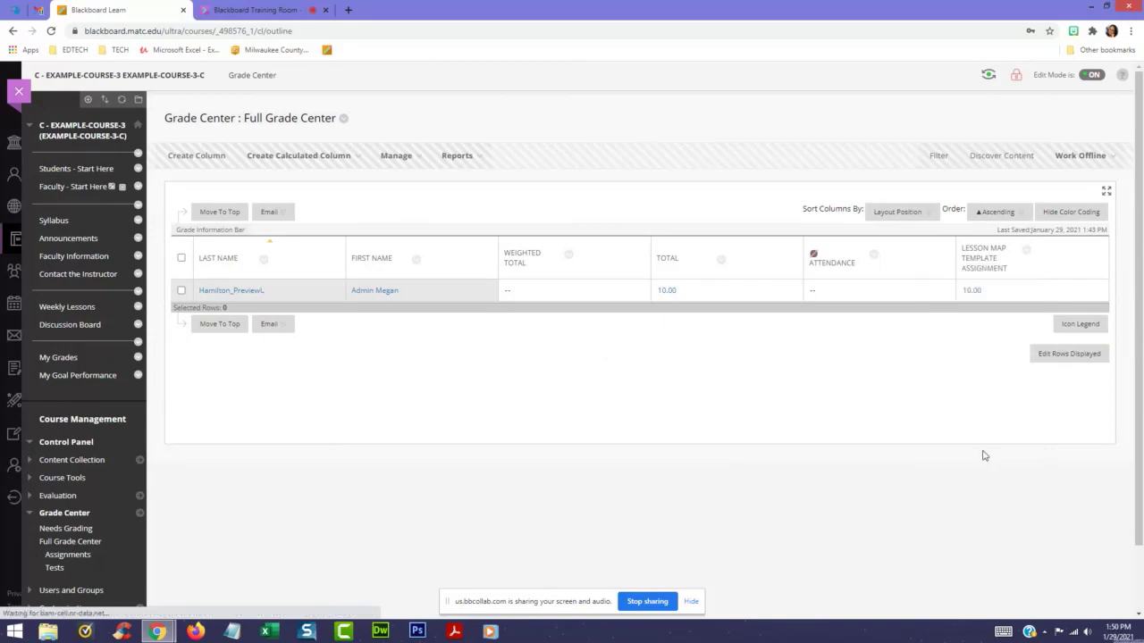
pyautogui.scroll(-3, 574, 366)
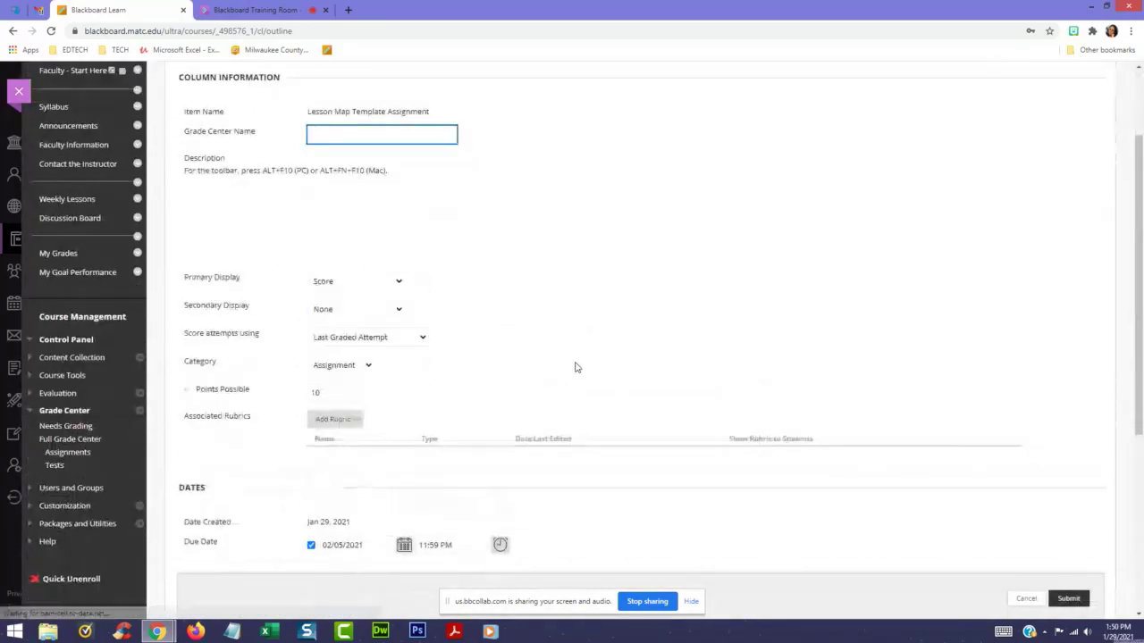
pyautogui.scroll(-1, 470, 403)
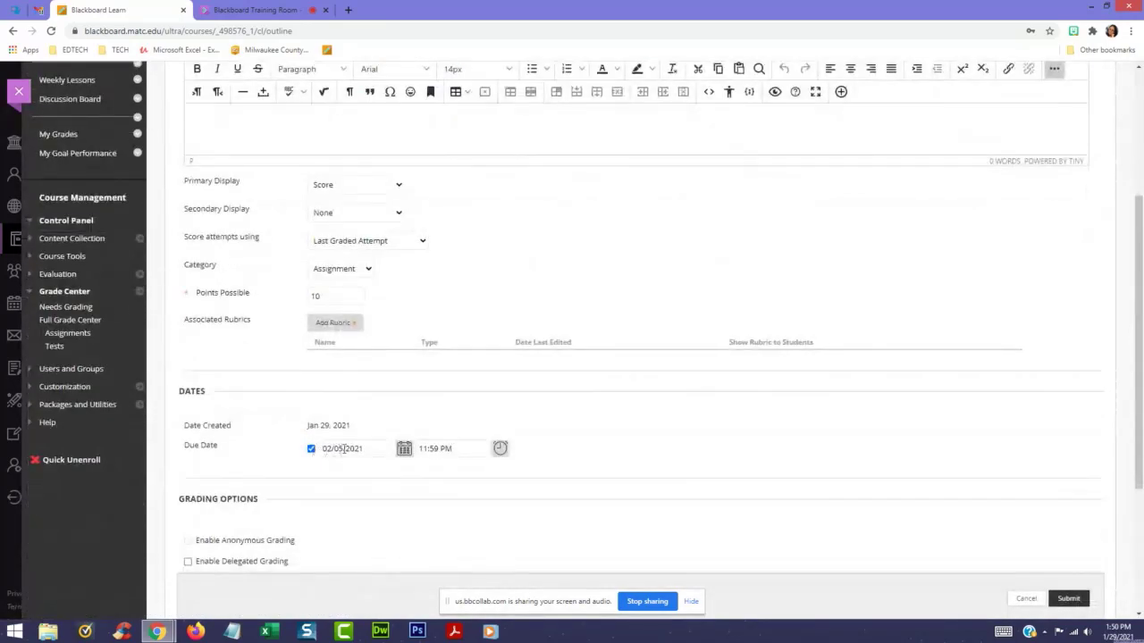
pyautogui.click(404, 449)
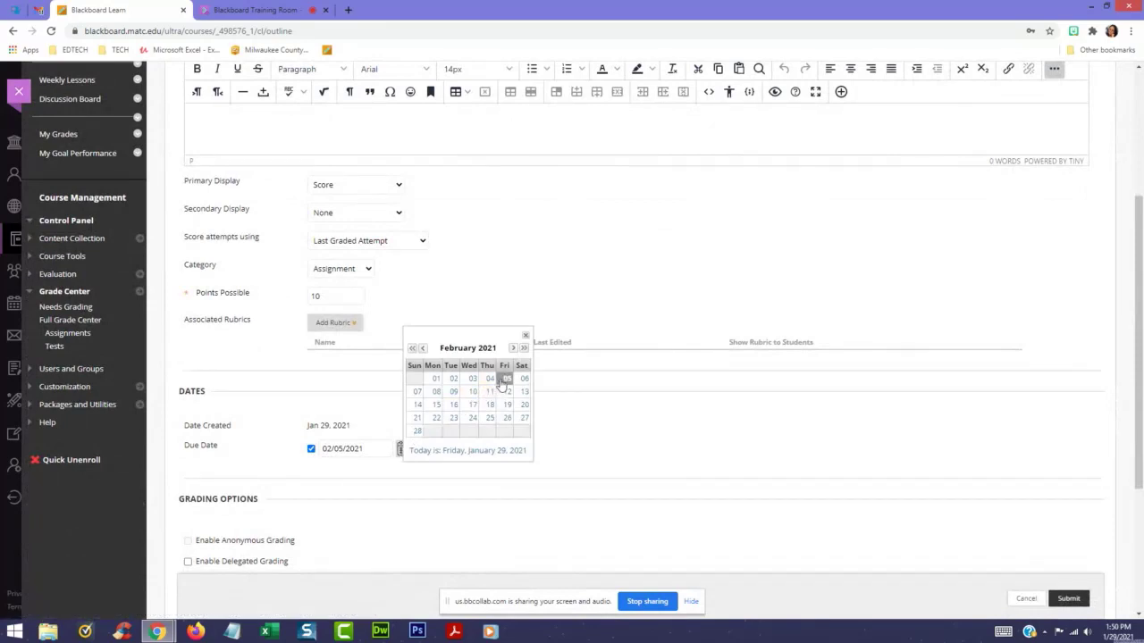
pyautogui.click(417, 430)
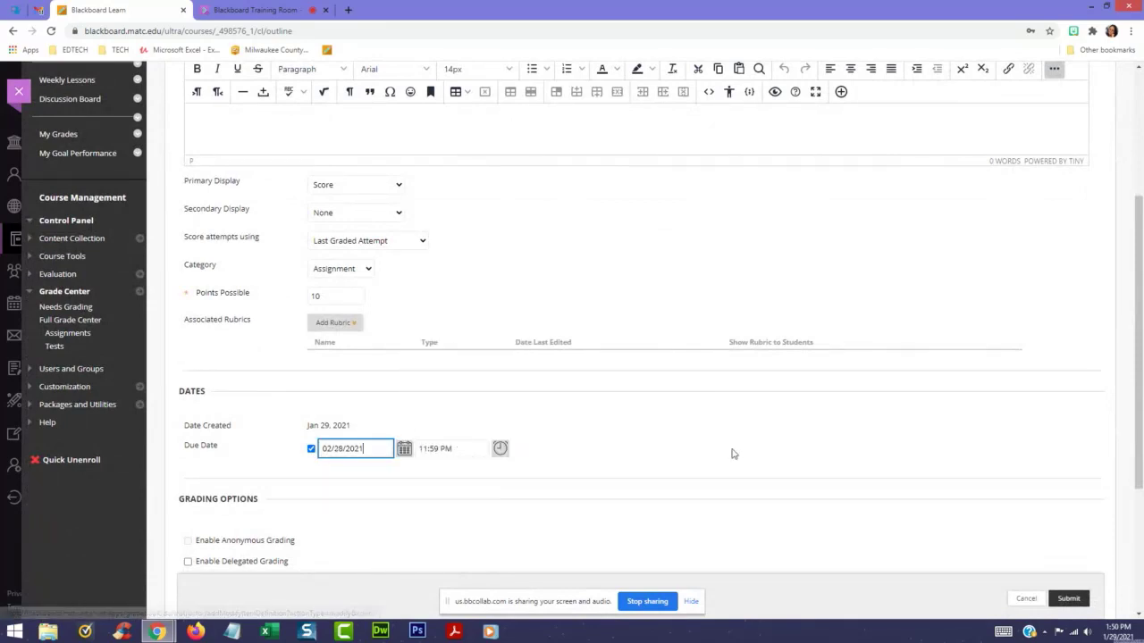
pyautogui.click(1069, 599)
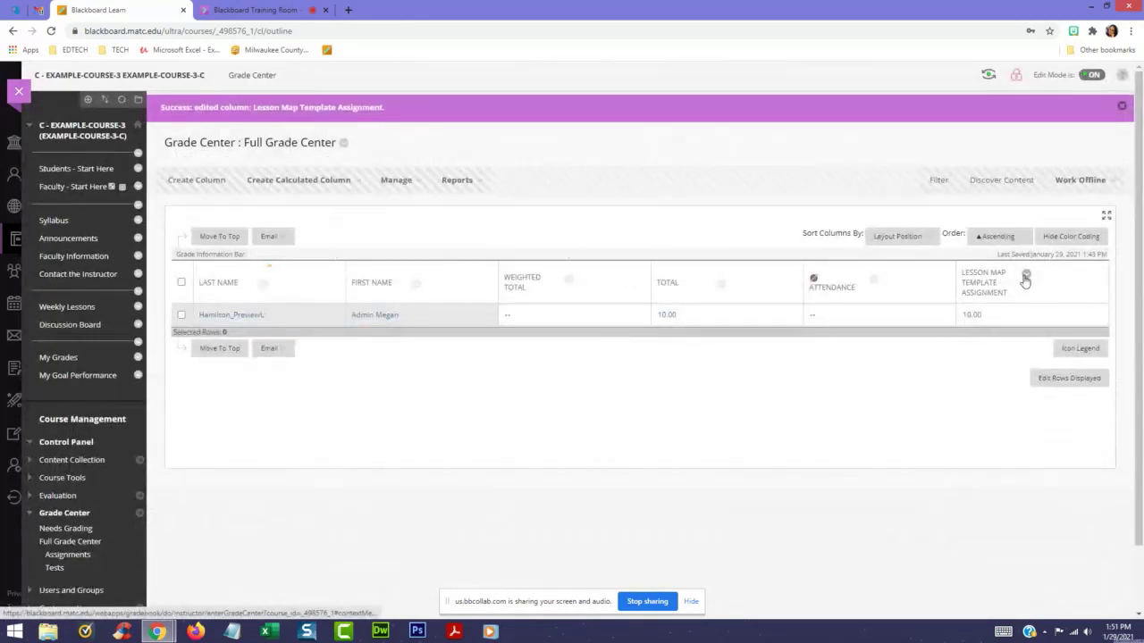
# - Check the due date in the quick column information of Lesson Map Template Assignment, then close it
pyautogui.click(1026, 274)
pyautogui.click(1029, 312)
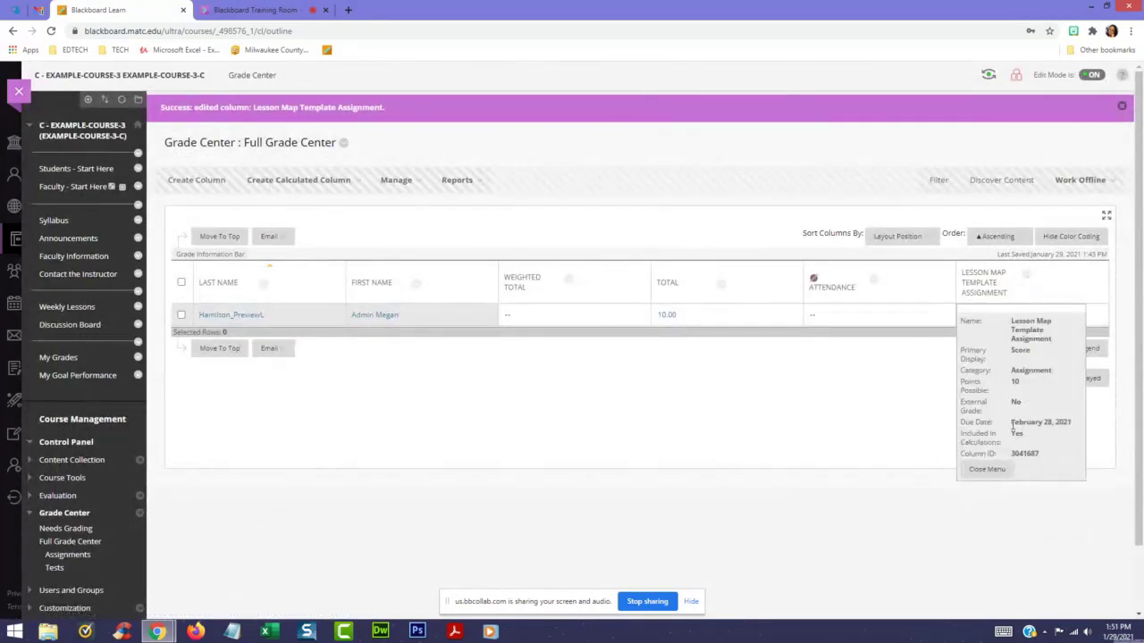
pyautogui.moveTo(1012, 427); pyautogui.dragTo(949, 437)
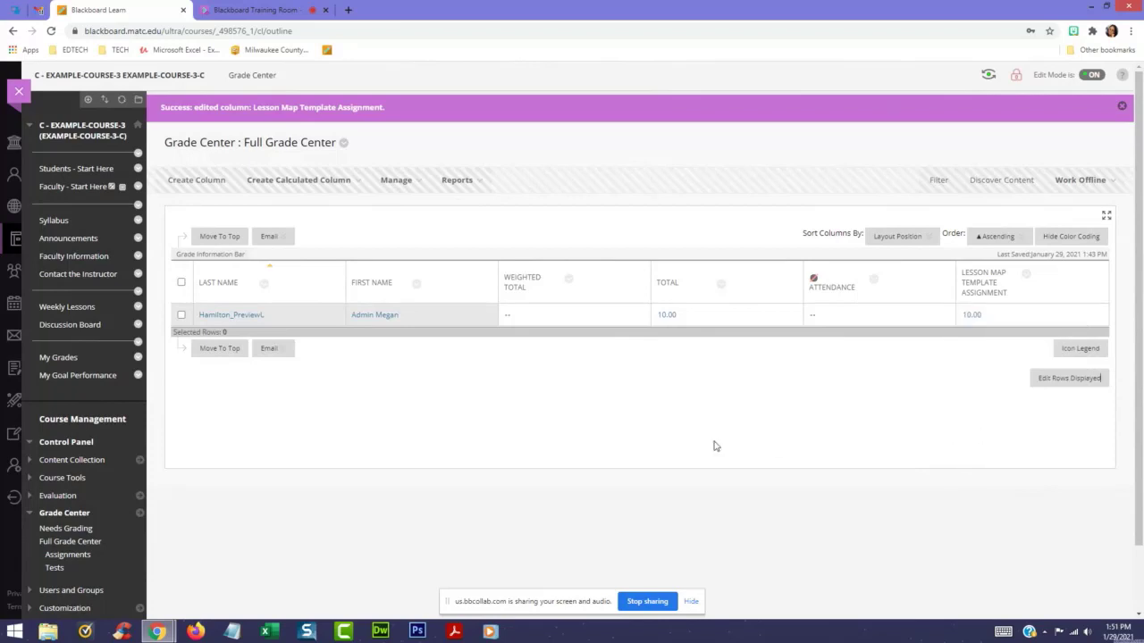
# - Open Lesson Map Template Assignment for editing in the Week 1 folder, check its due date and return to the Full Grade Center unsaved
pyautogui.click(57, 308)
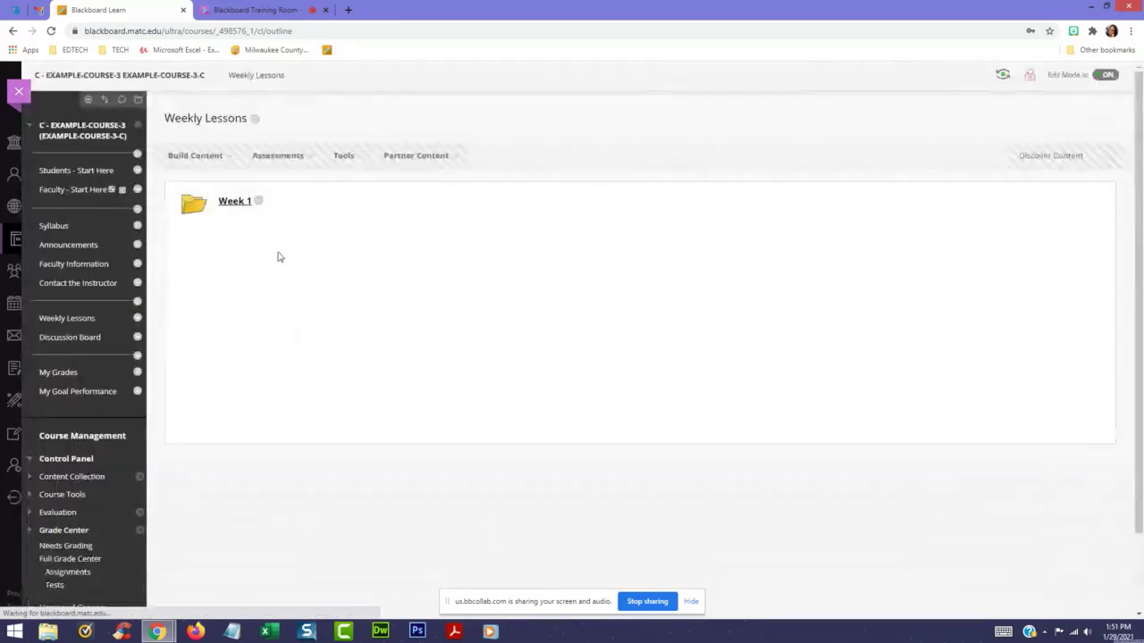
pyautogui.click(230, 202)
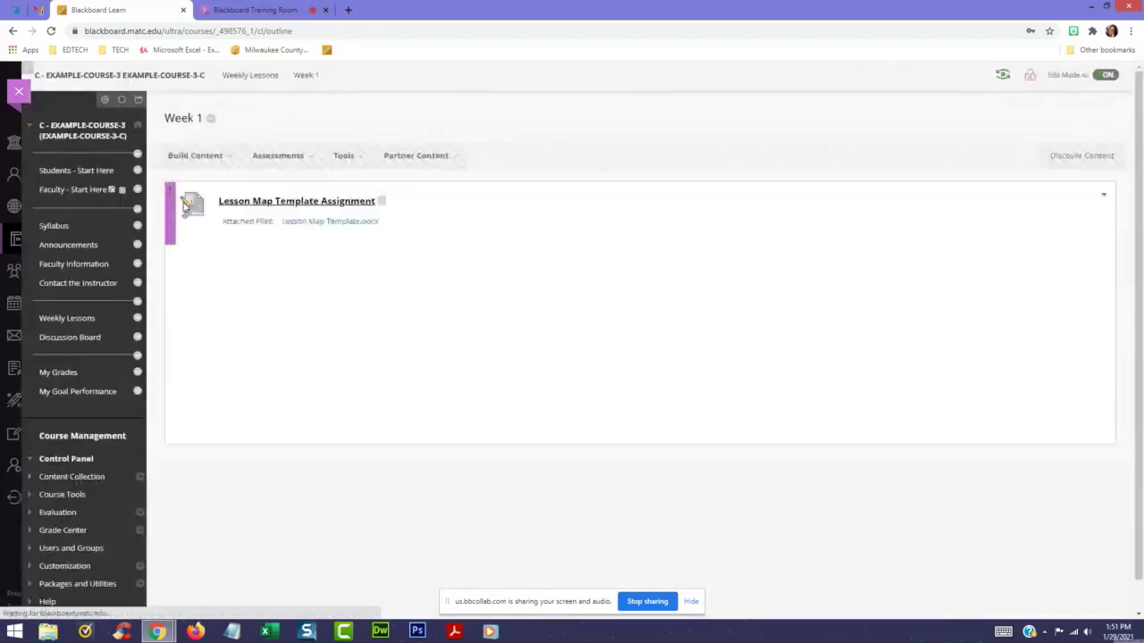
pyautogui.click(381, 201)
pyautogui.click(396, 243)
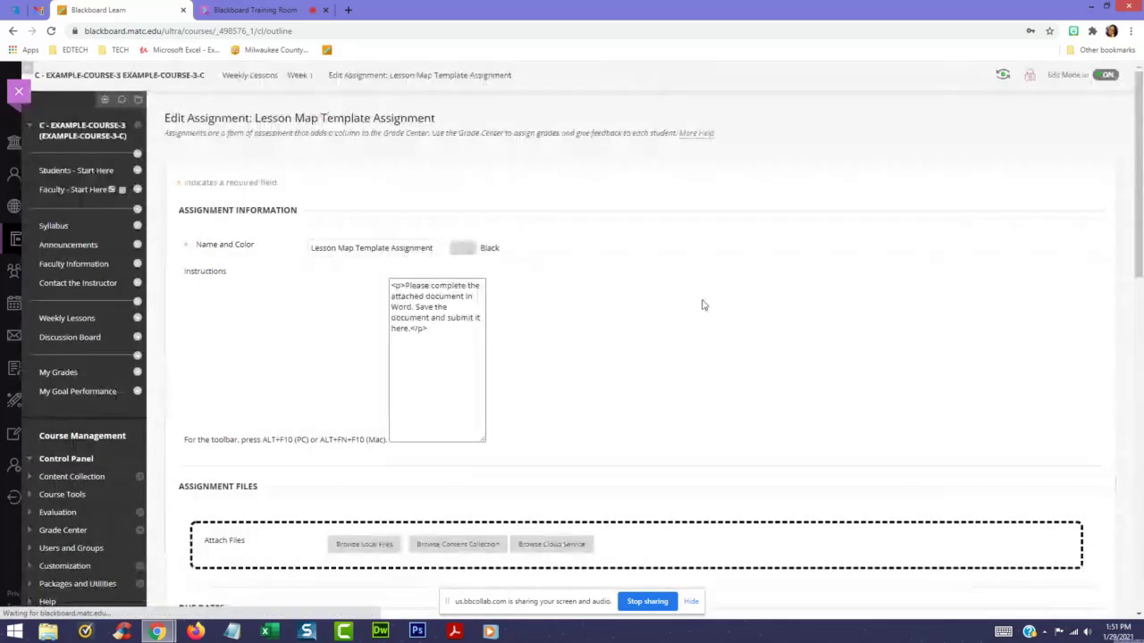
pyautogui.scroll(-5, 703, 304)
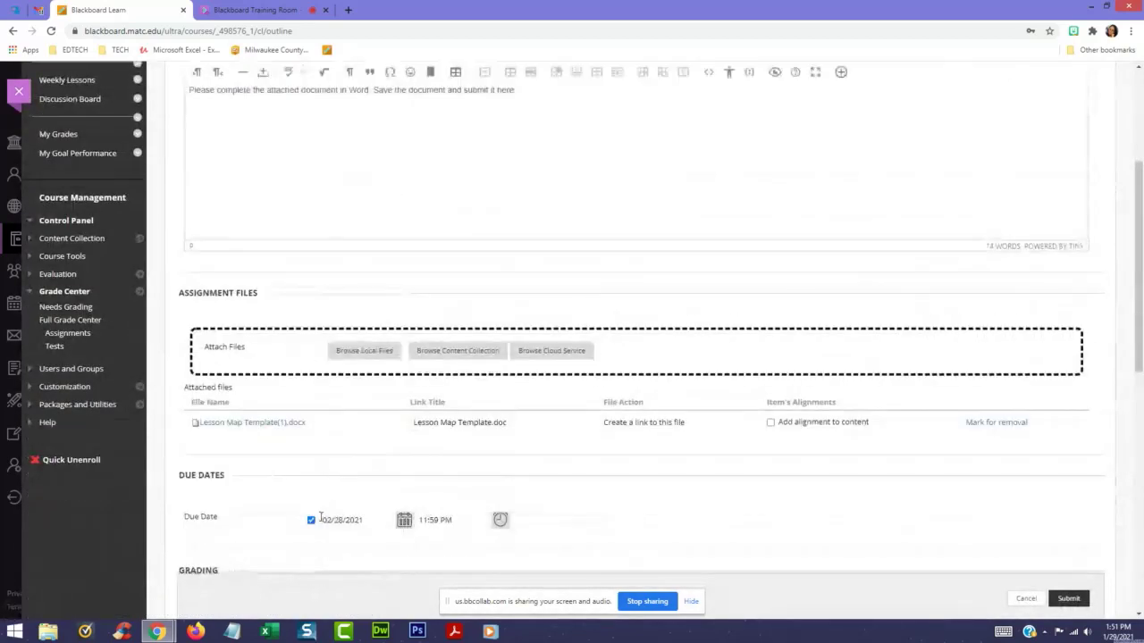
pyautogui.click(326, 520)
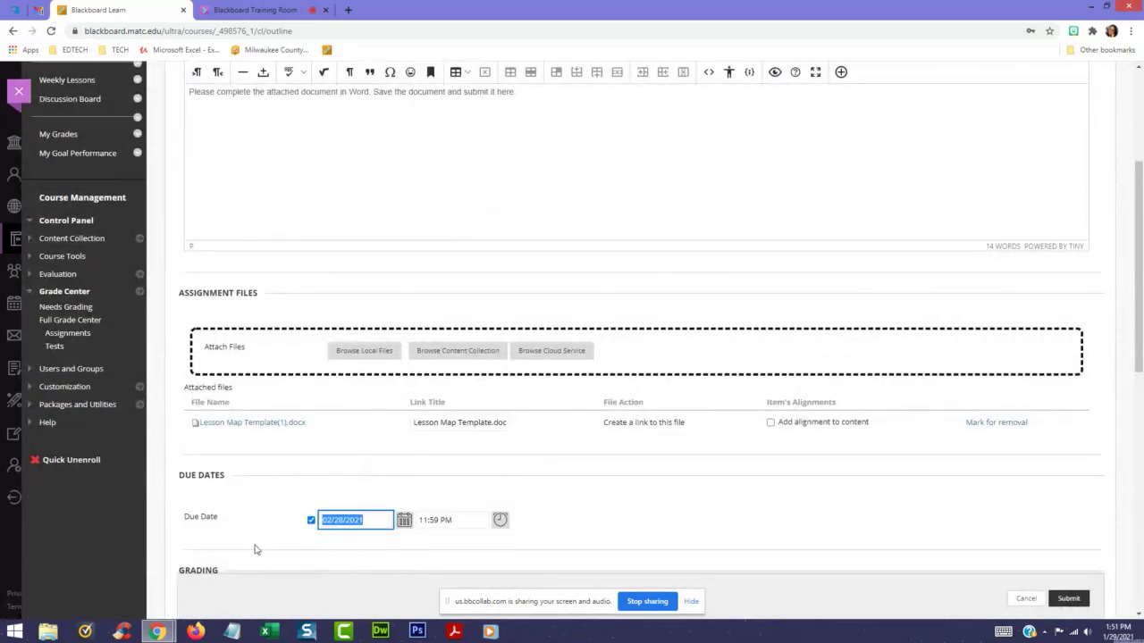
pyautogui.scroll(4, 604, 452)
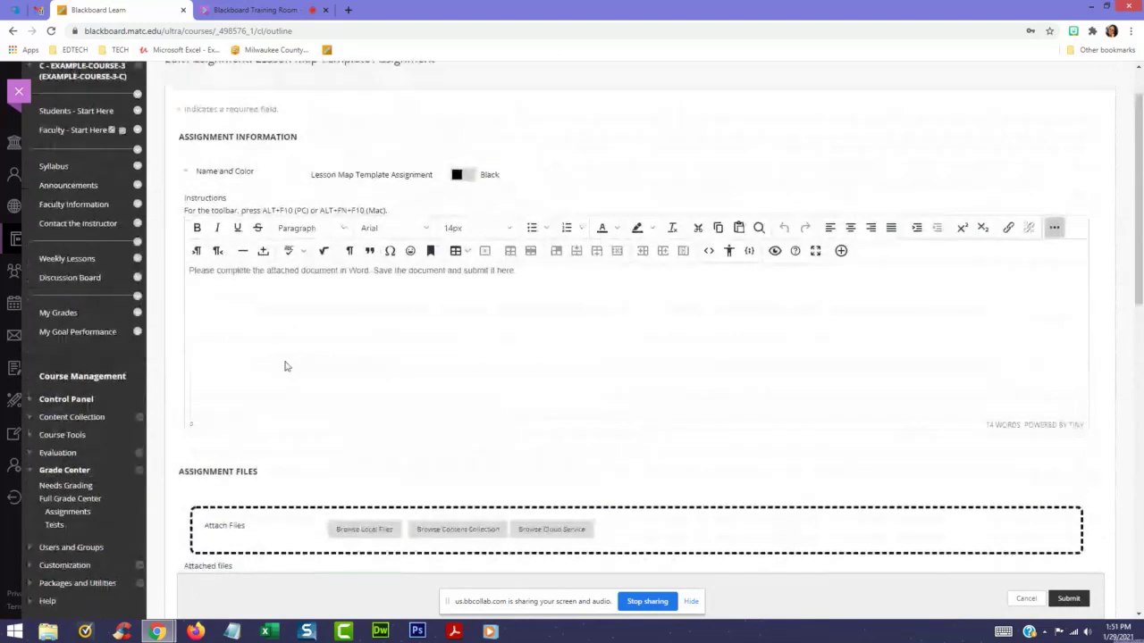
pyautogui.scroll(-3, 52, 329)
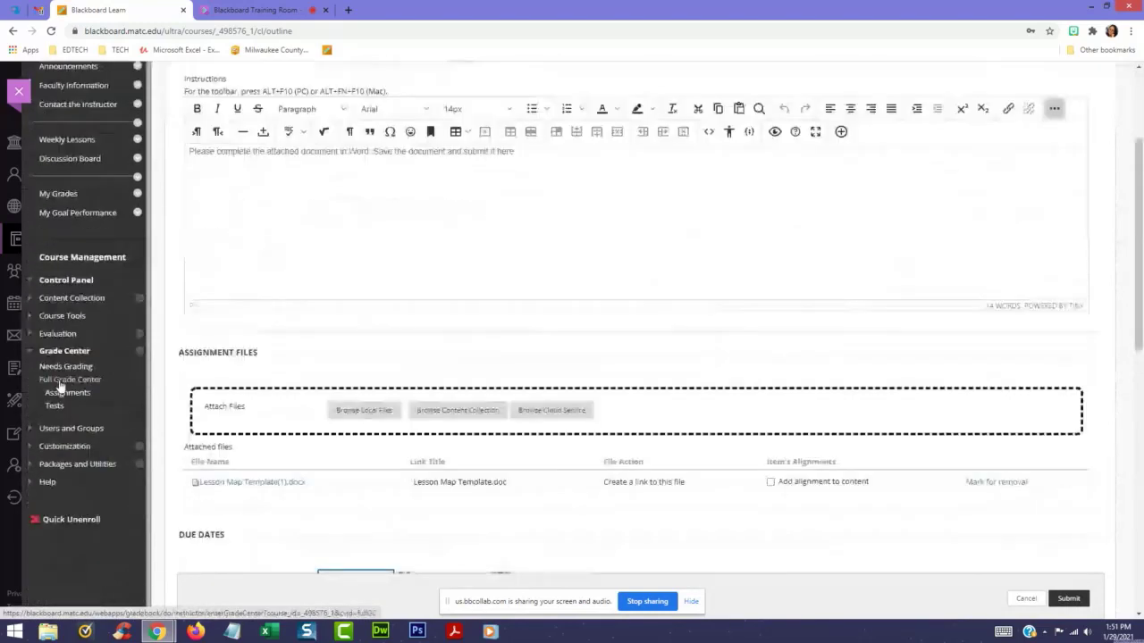
pyautogui.click(70, 260)
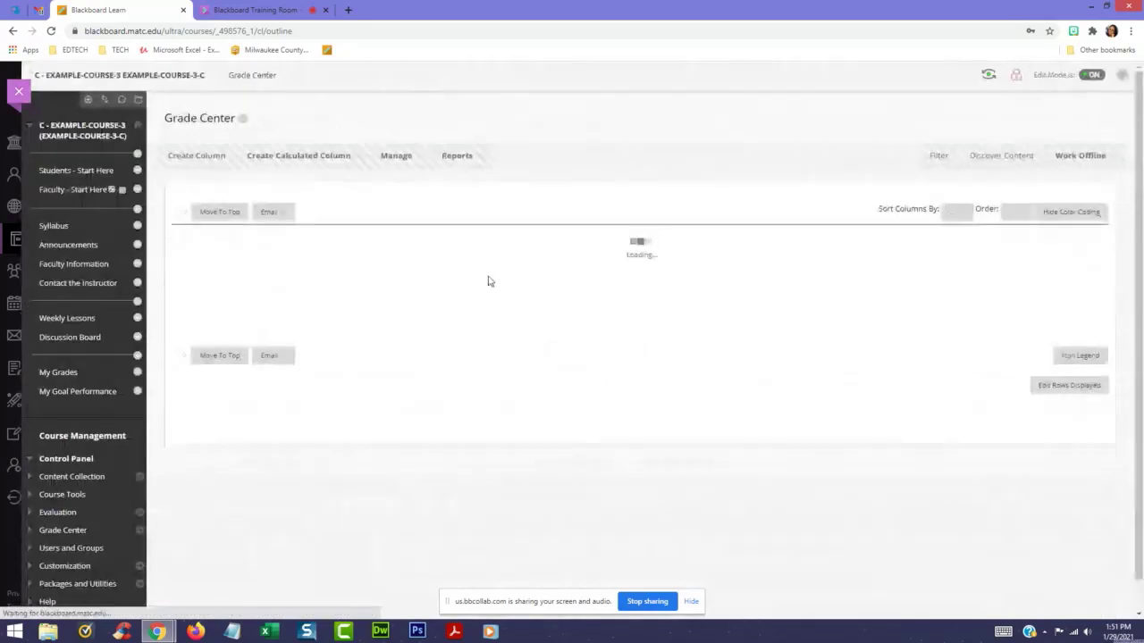
# - Check the Blackboard Collaborate session, revisit the Full Grade Center in Blackboard Learn, and stop sharing the screen in Collaborate
pyautogui.click(240, 11)
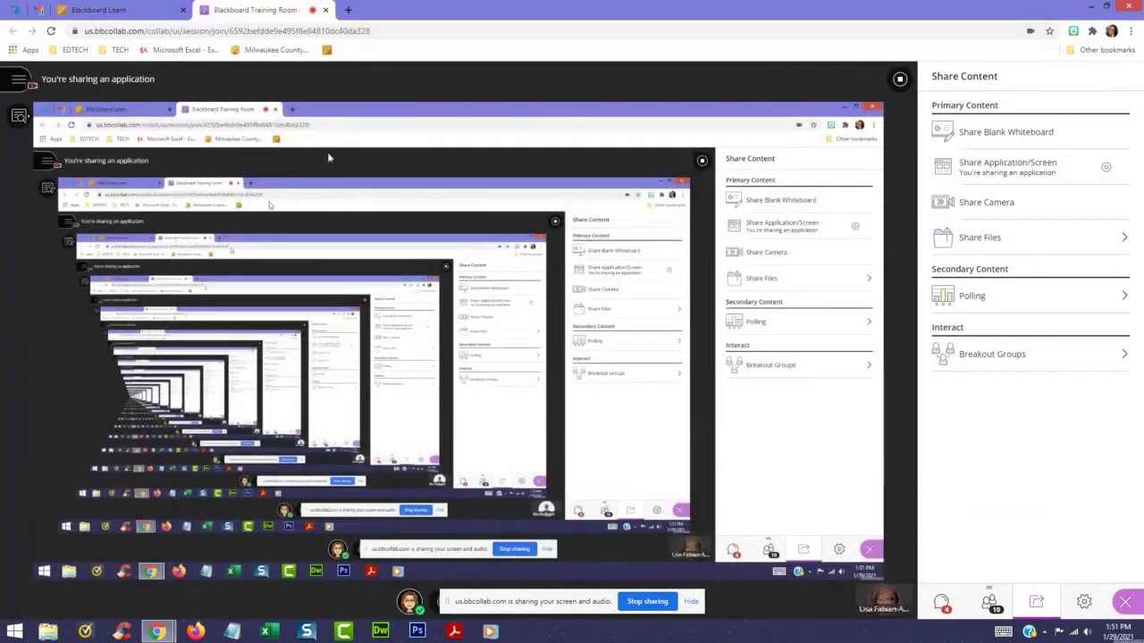
pyautogui.click(127, 12)
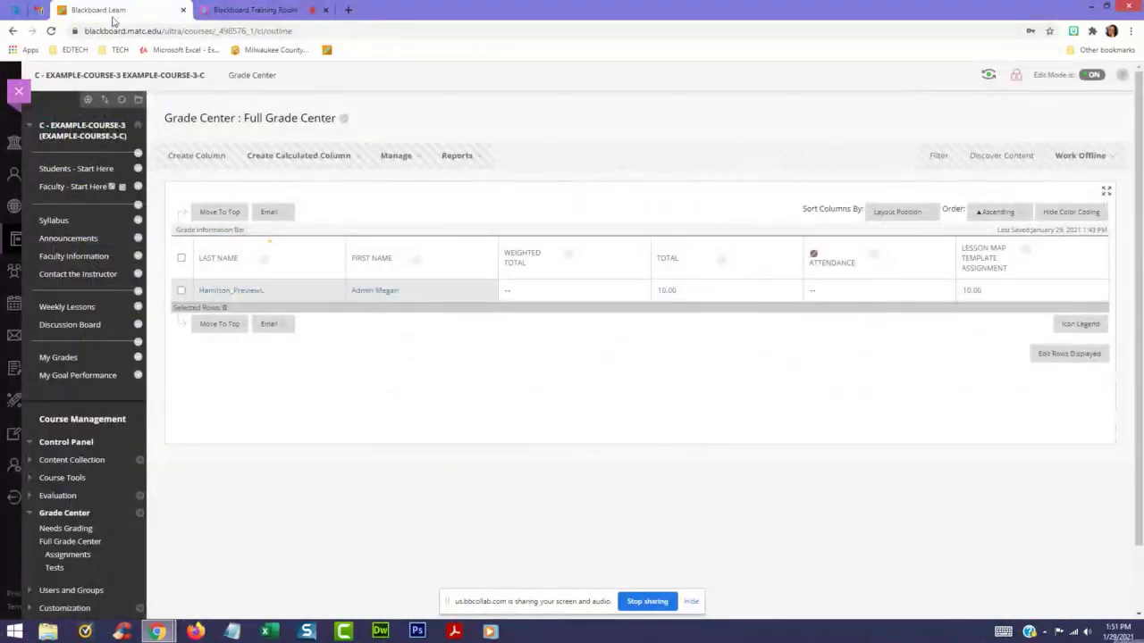
pyautogui.moveTo(411, 292)
pyautogui.click(259, 13)
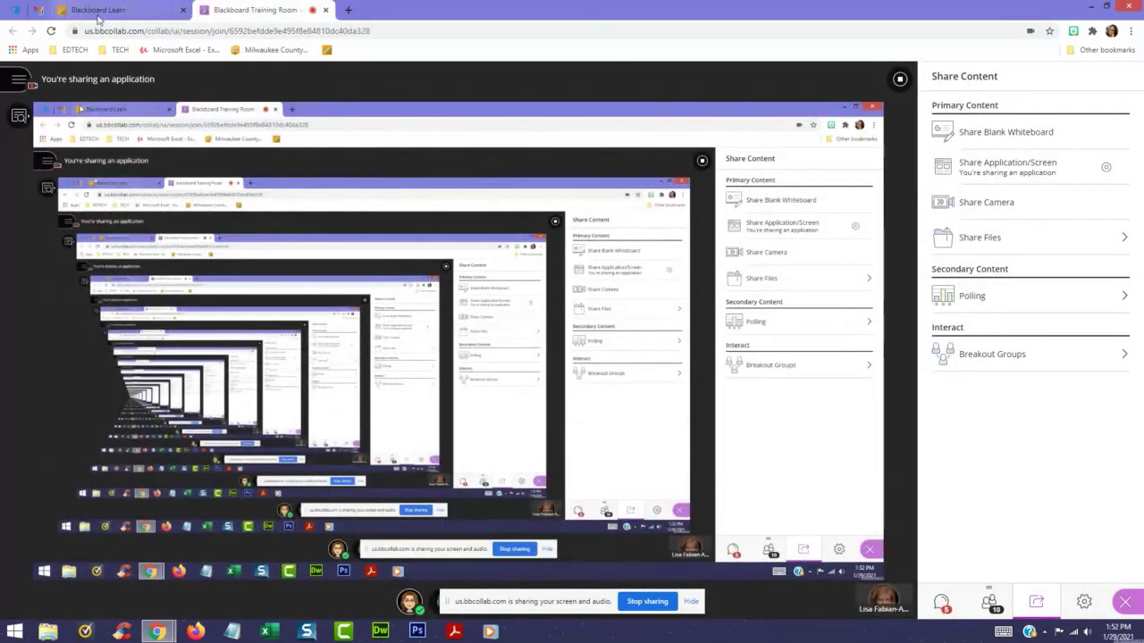
pyautogui.click(899, 80)
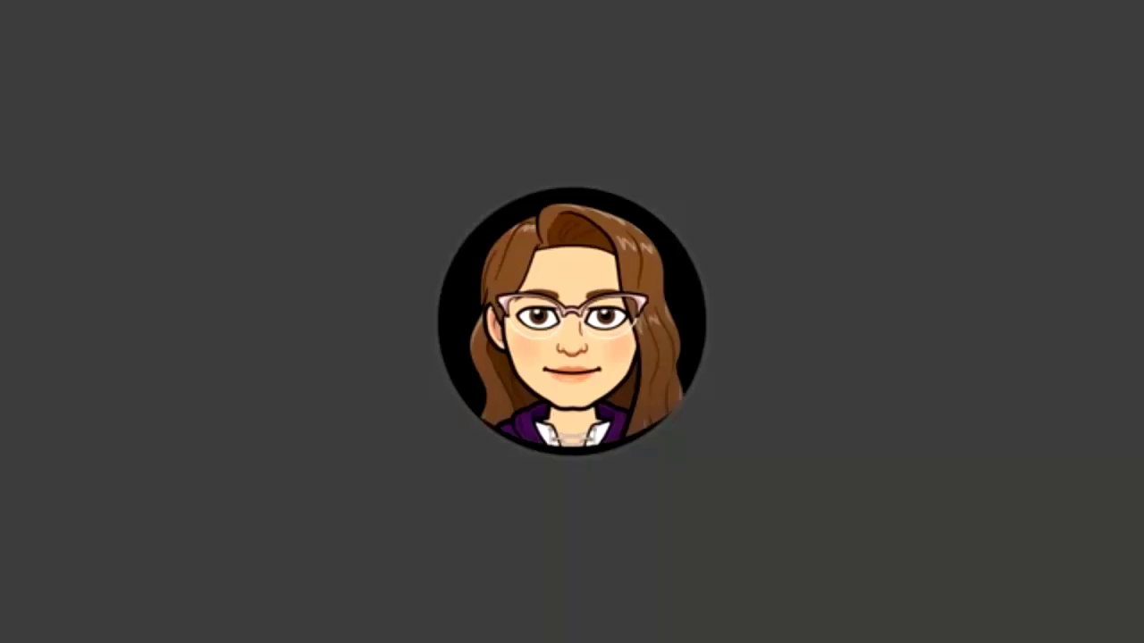